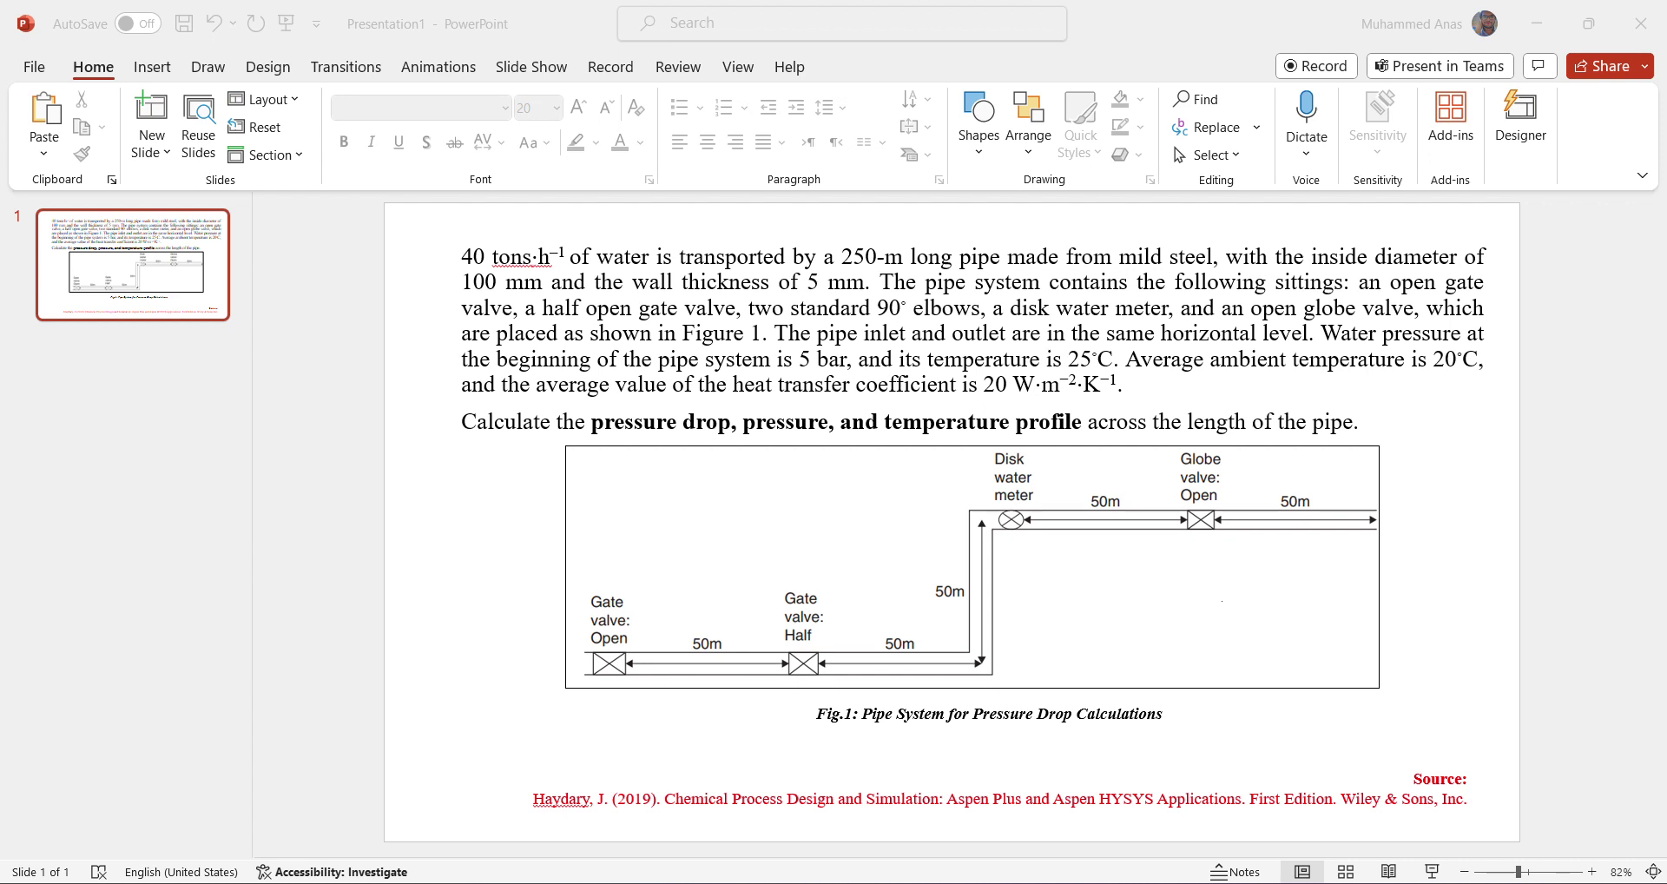
Launch Aspen HYSYS and start a new simulation case.
key(super)
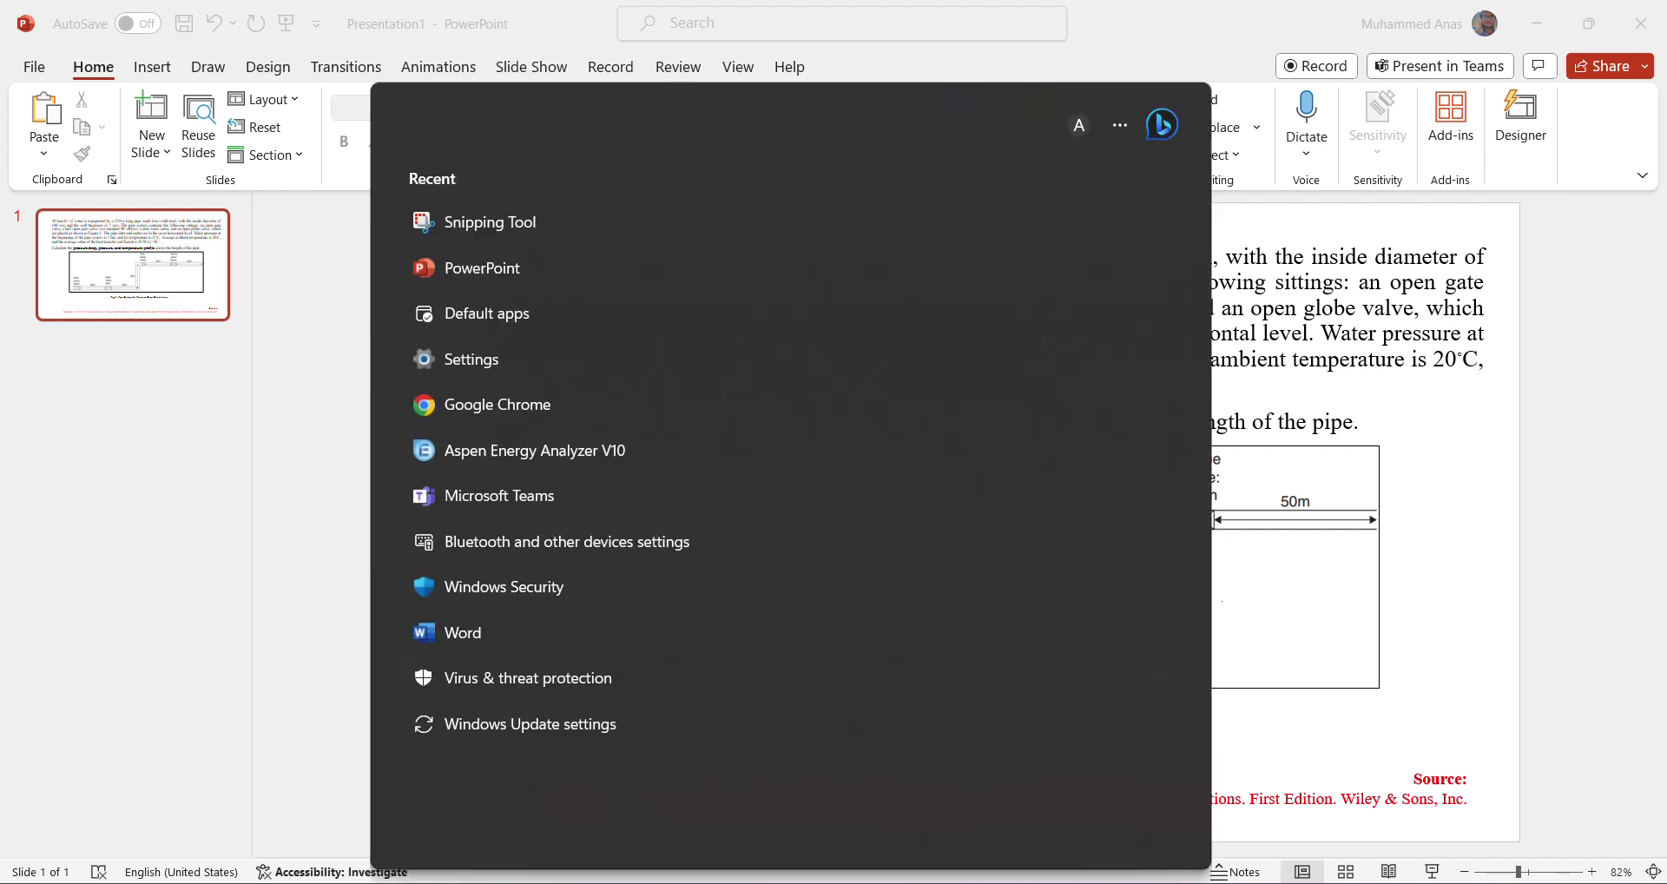
text(en hysys)
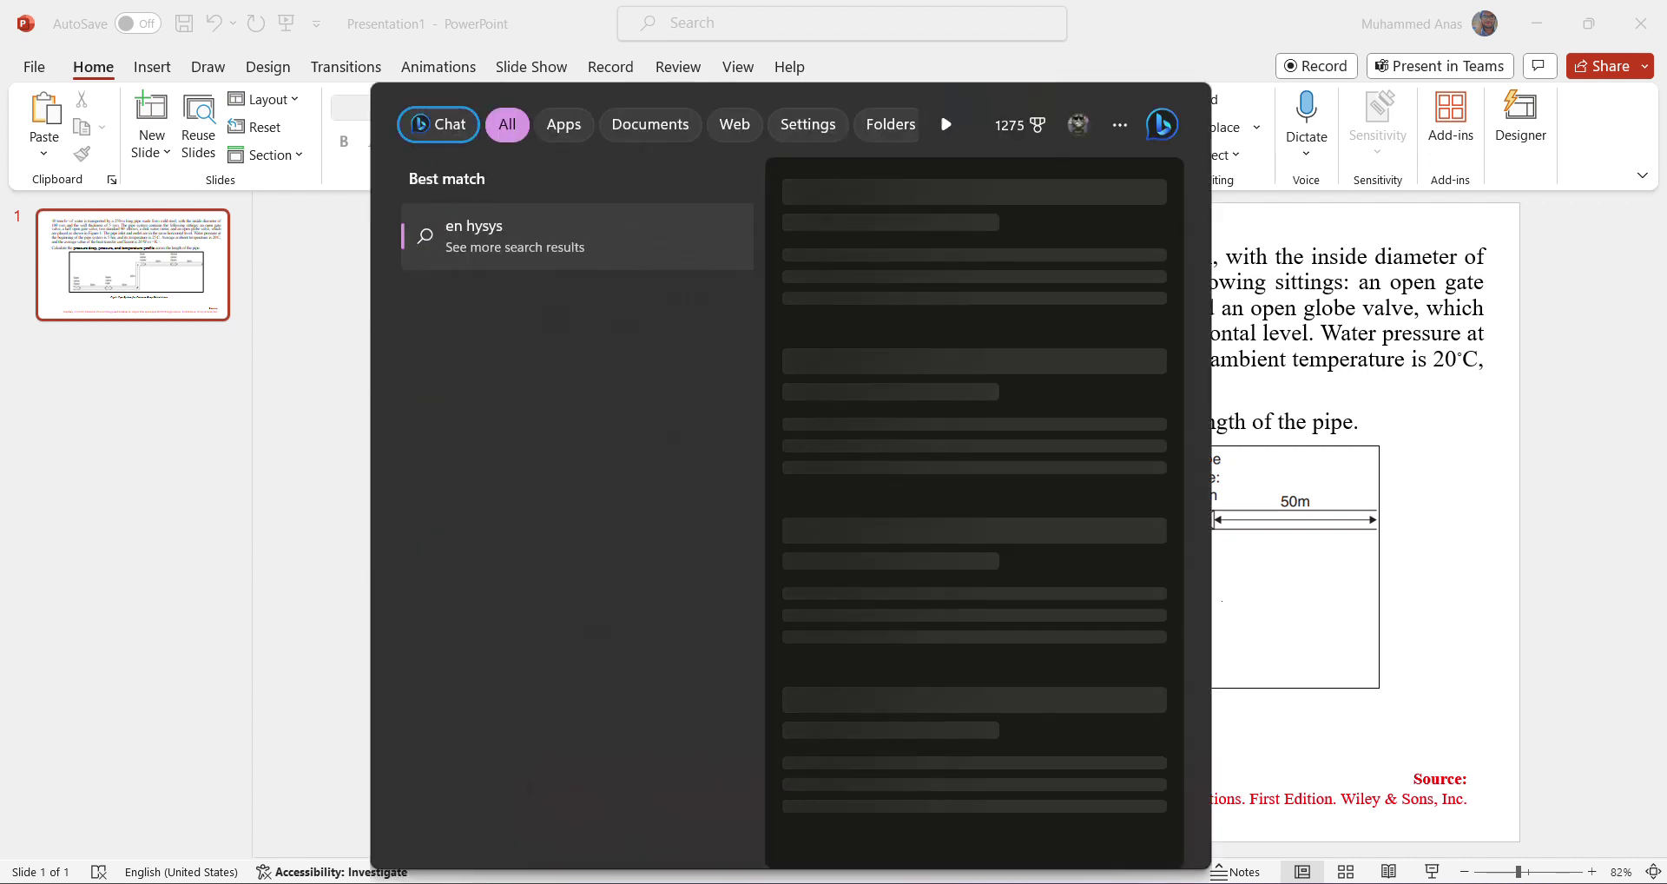
click(719, 51)
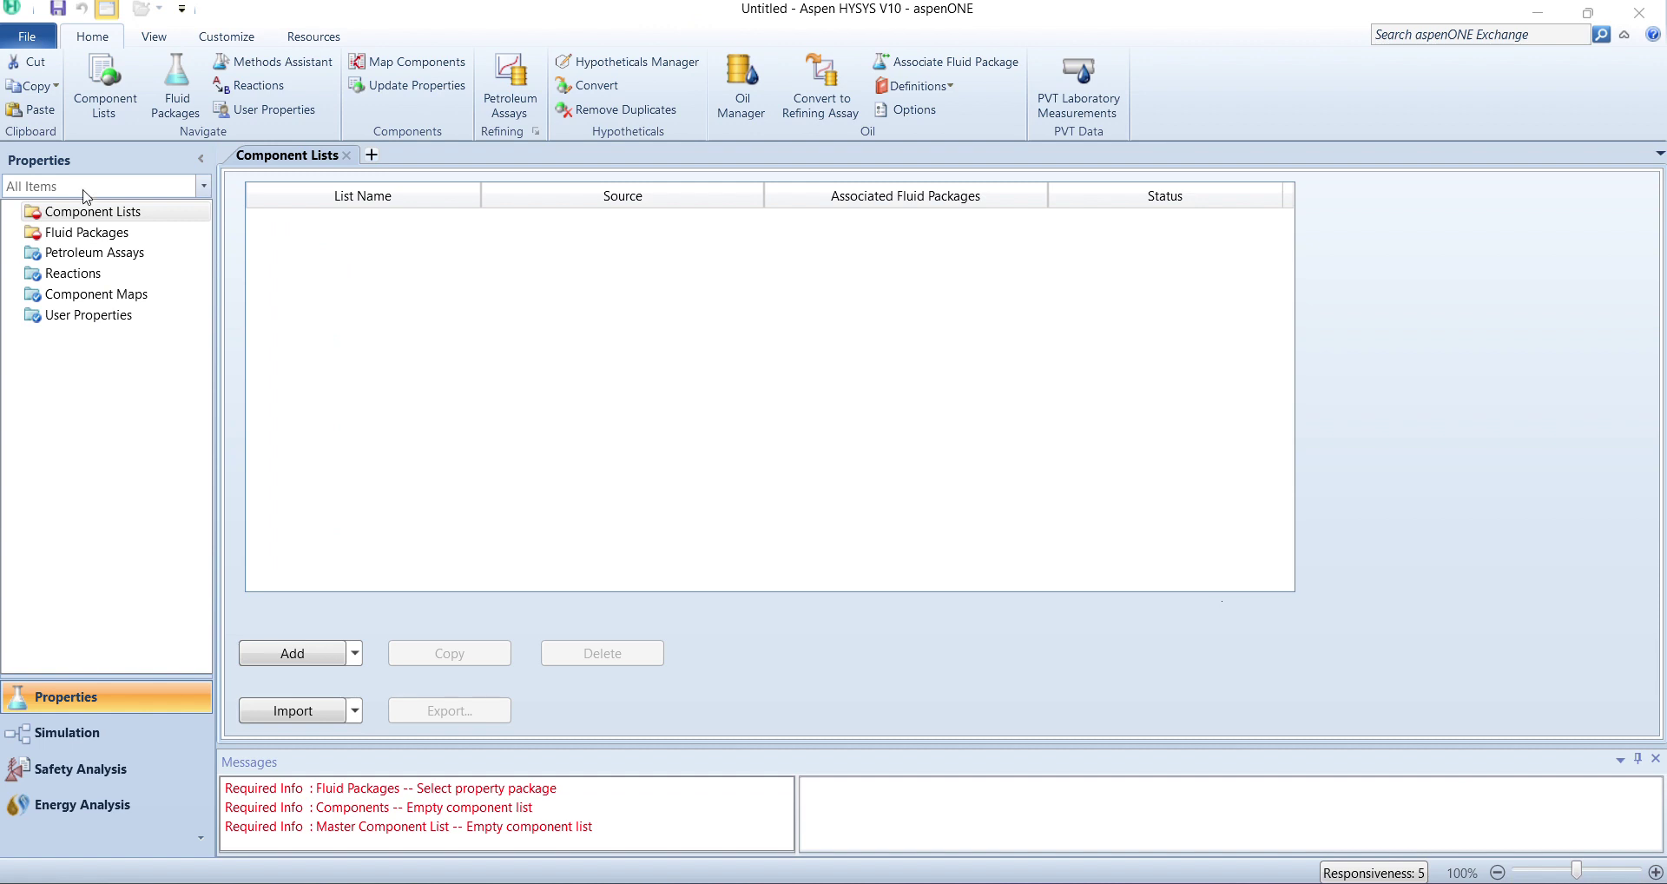
Create a component list and add water (H2O) to it as a pure component.
click(293, 654)
text(water)
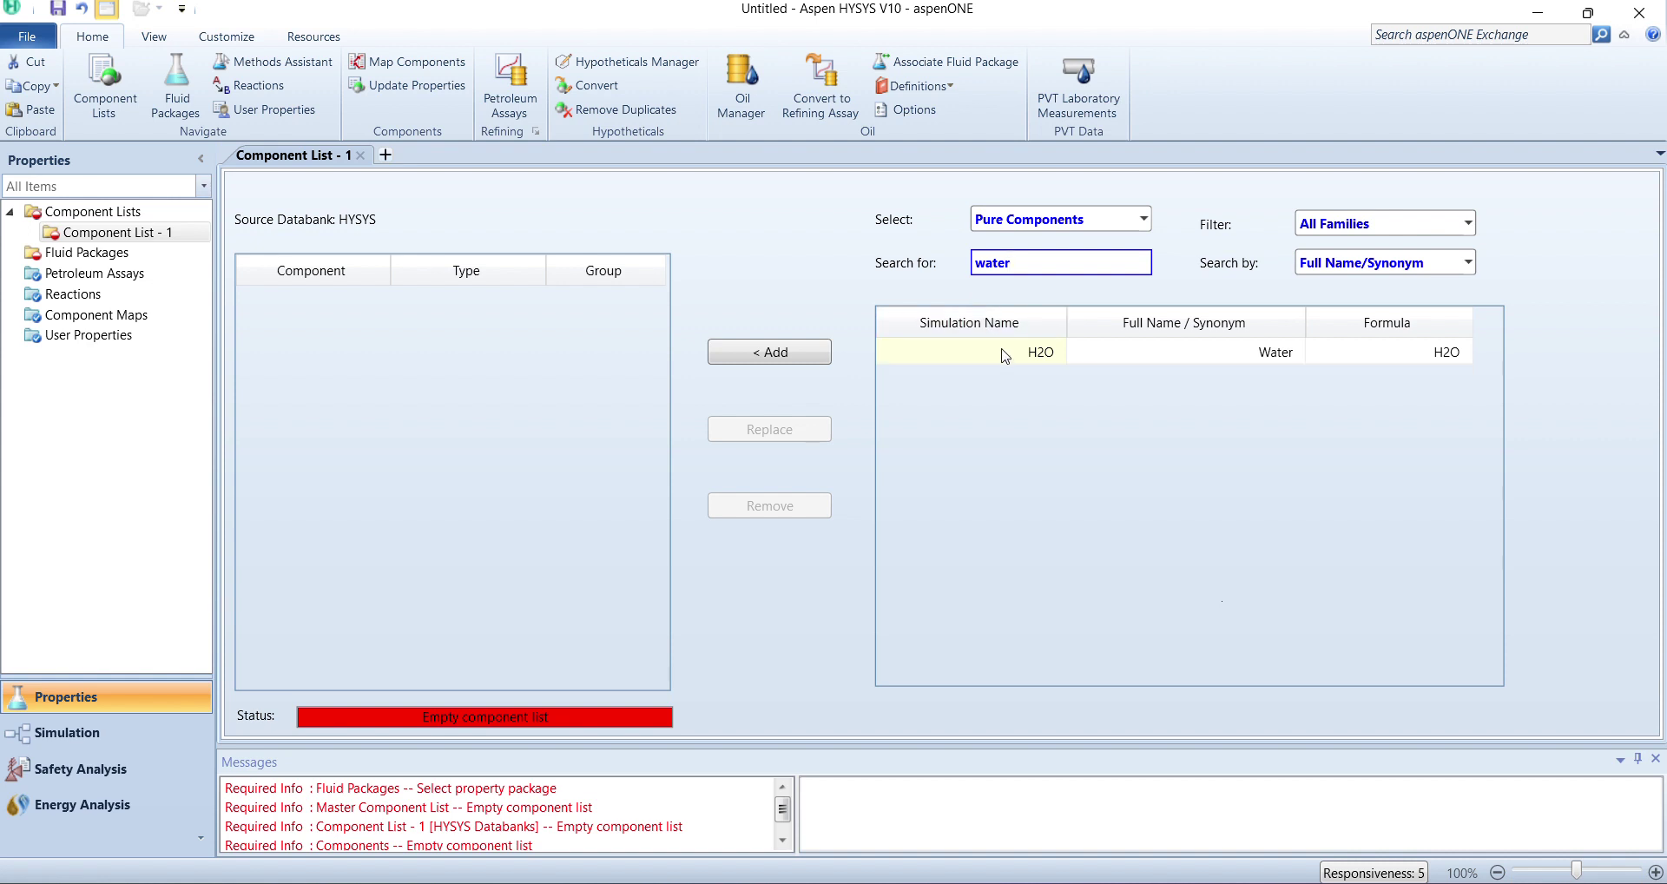
click(797, 358)
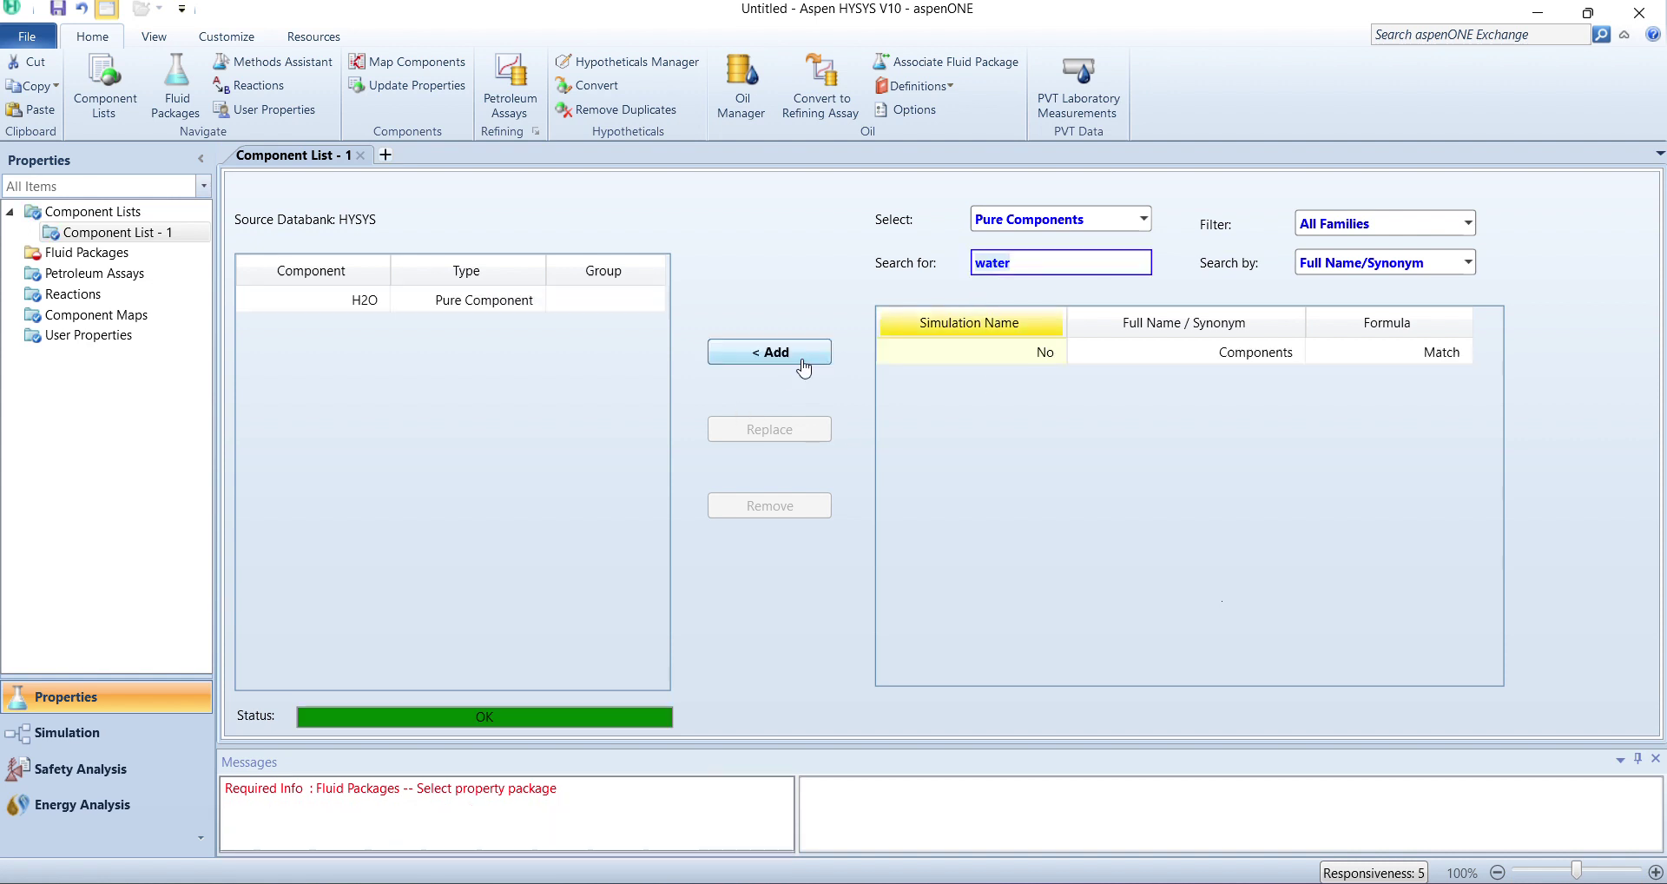
Add a fluid package that uses the Antoine property package.
click(85, 255)
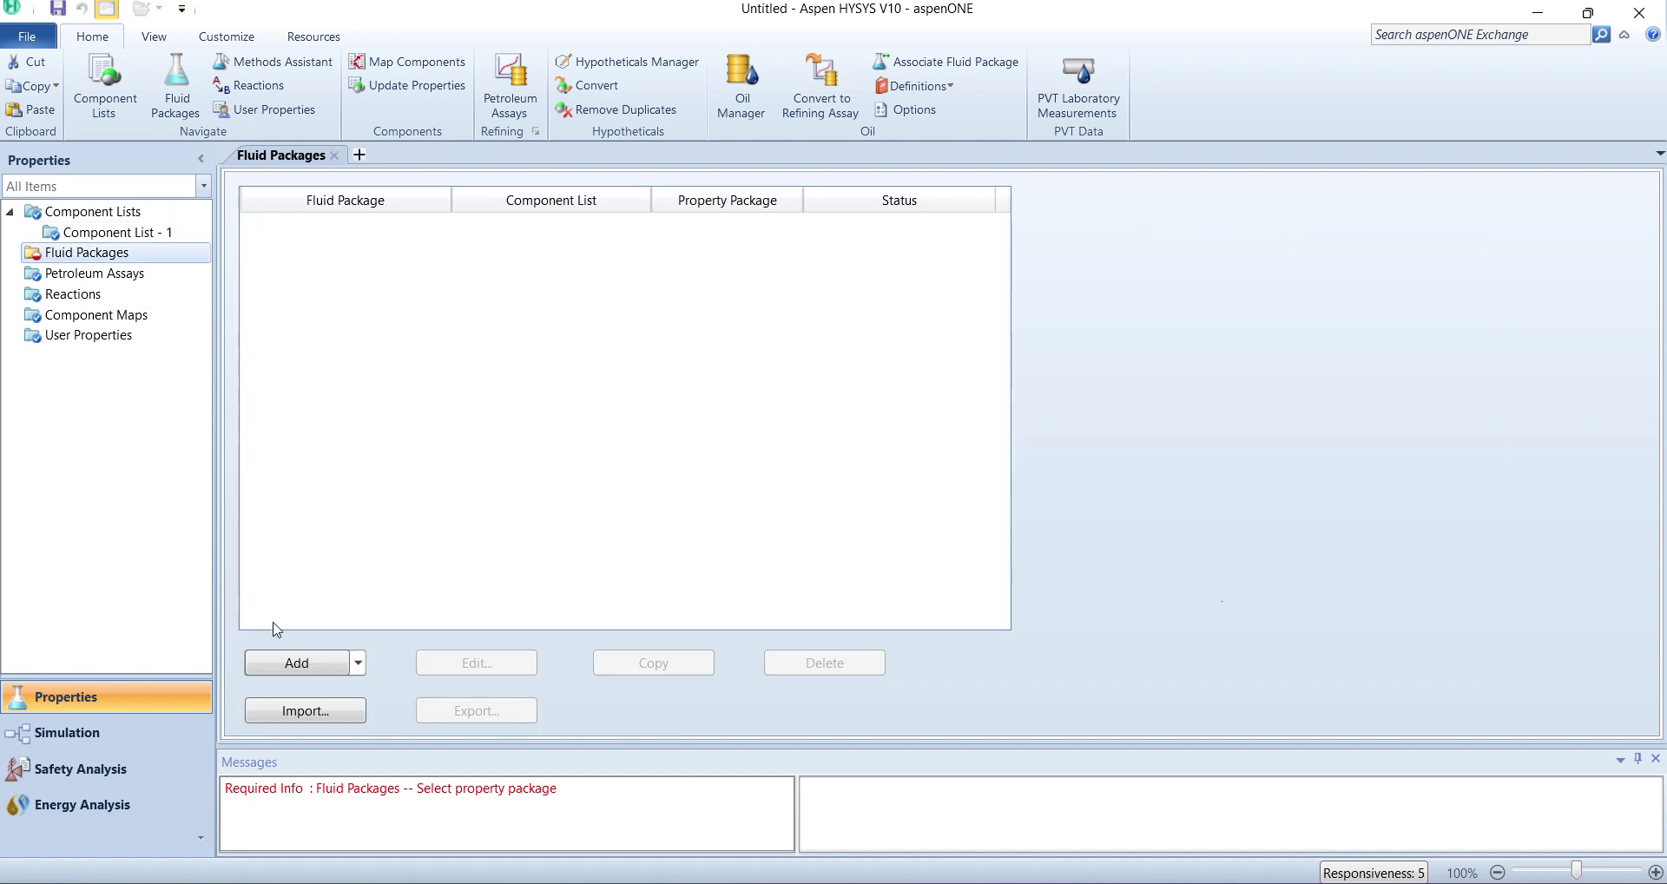
click(298, 664)
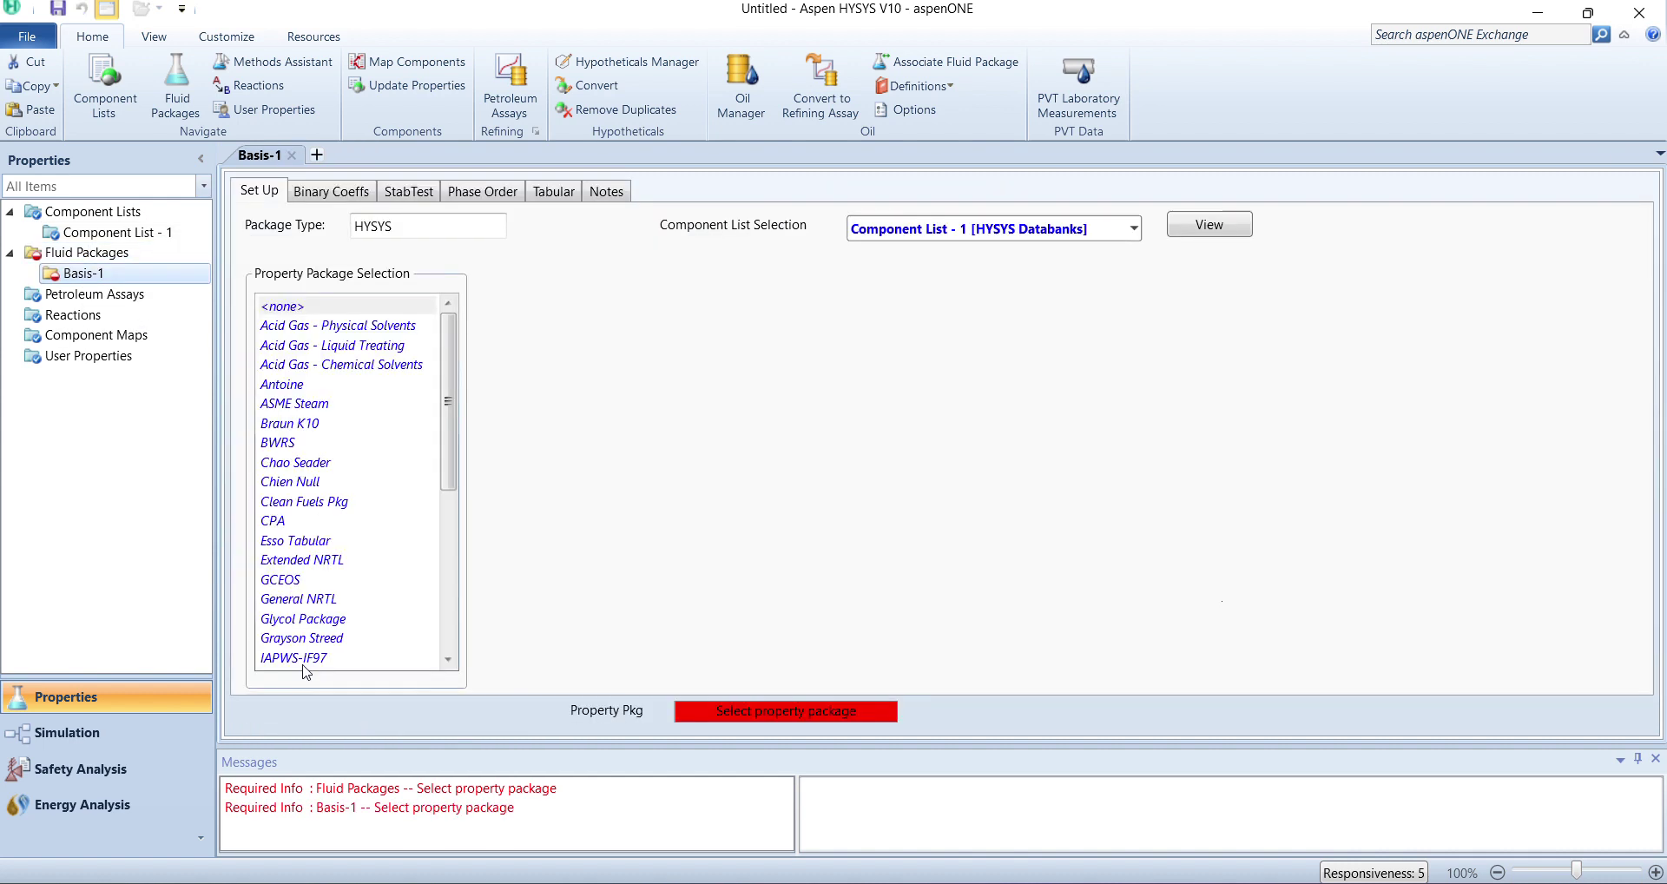
click(276, 388)
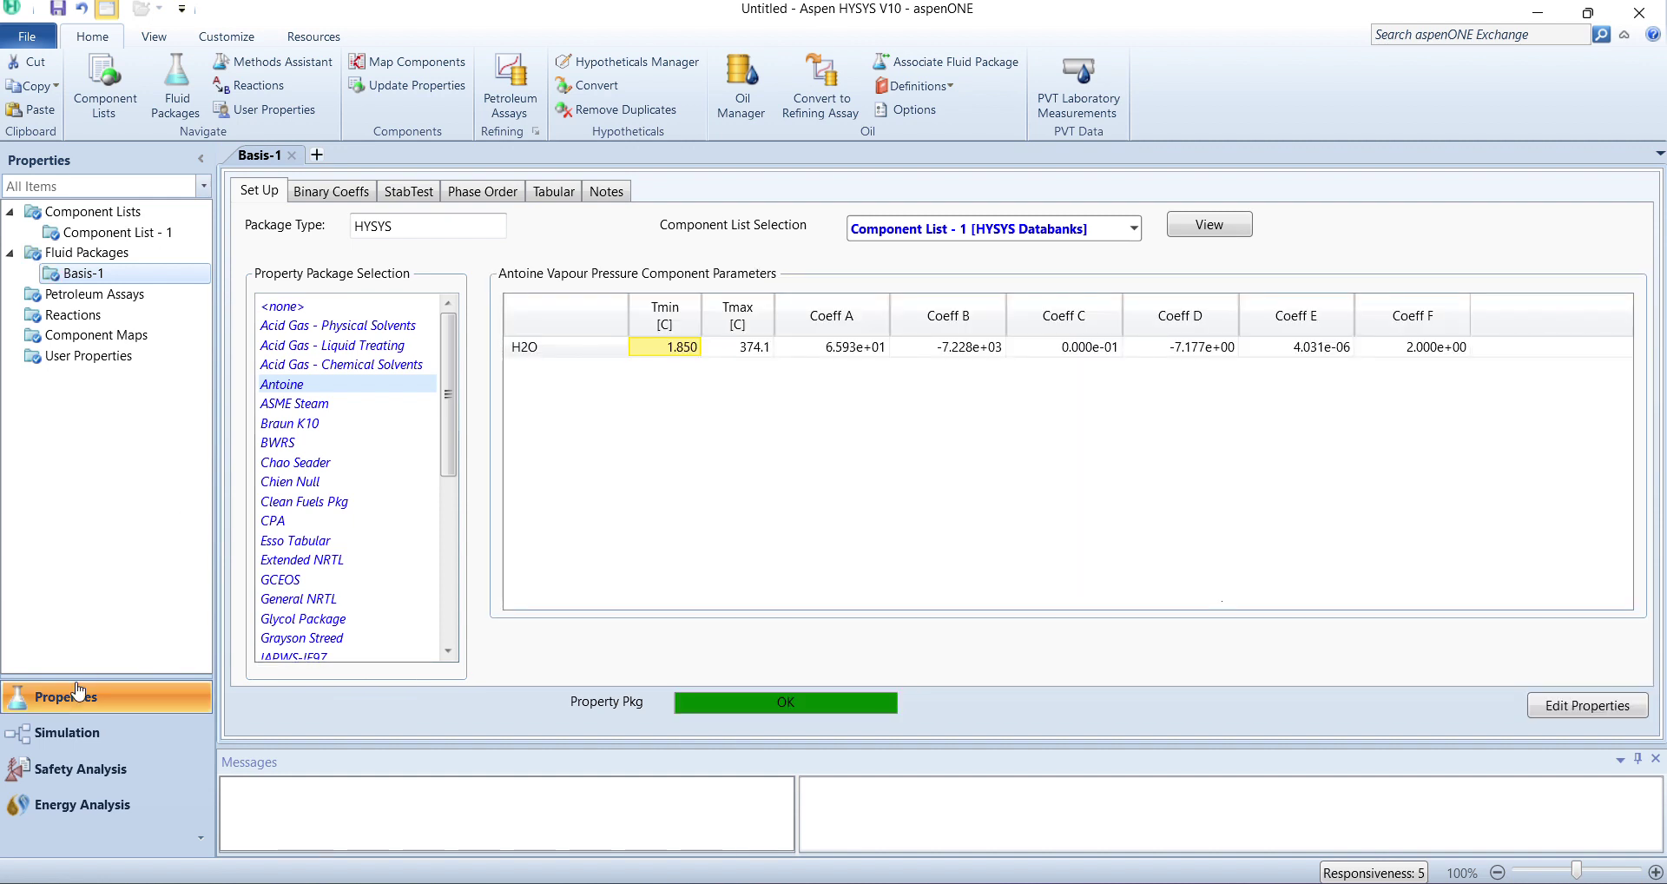
Enter the simulation environment, find the pipe segment model and place it on the flowsheet.
click(98, 728)
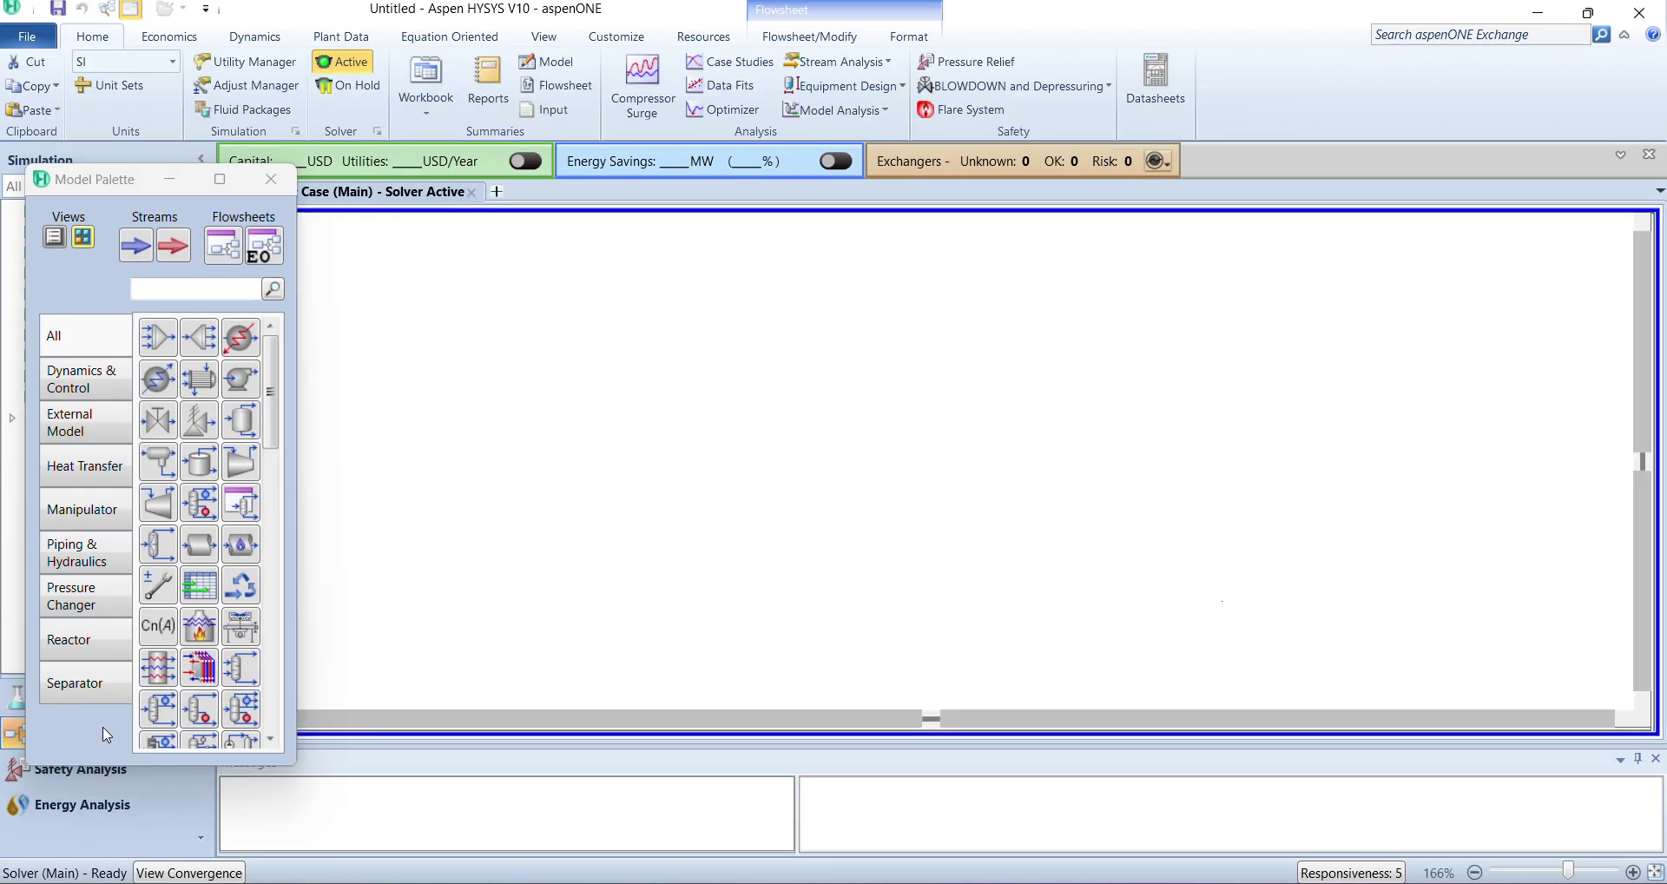
click(171, 291)
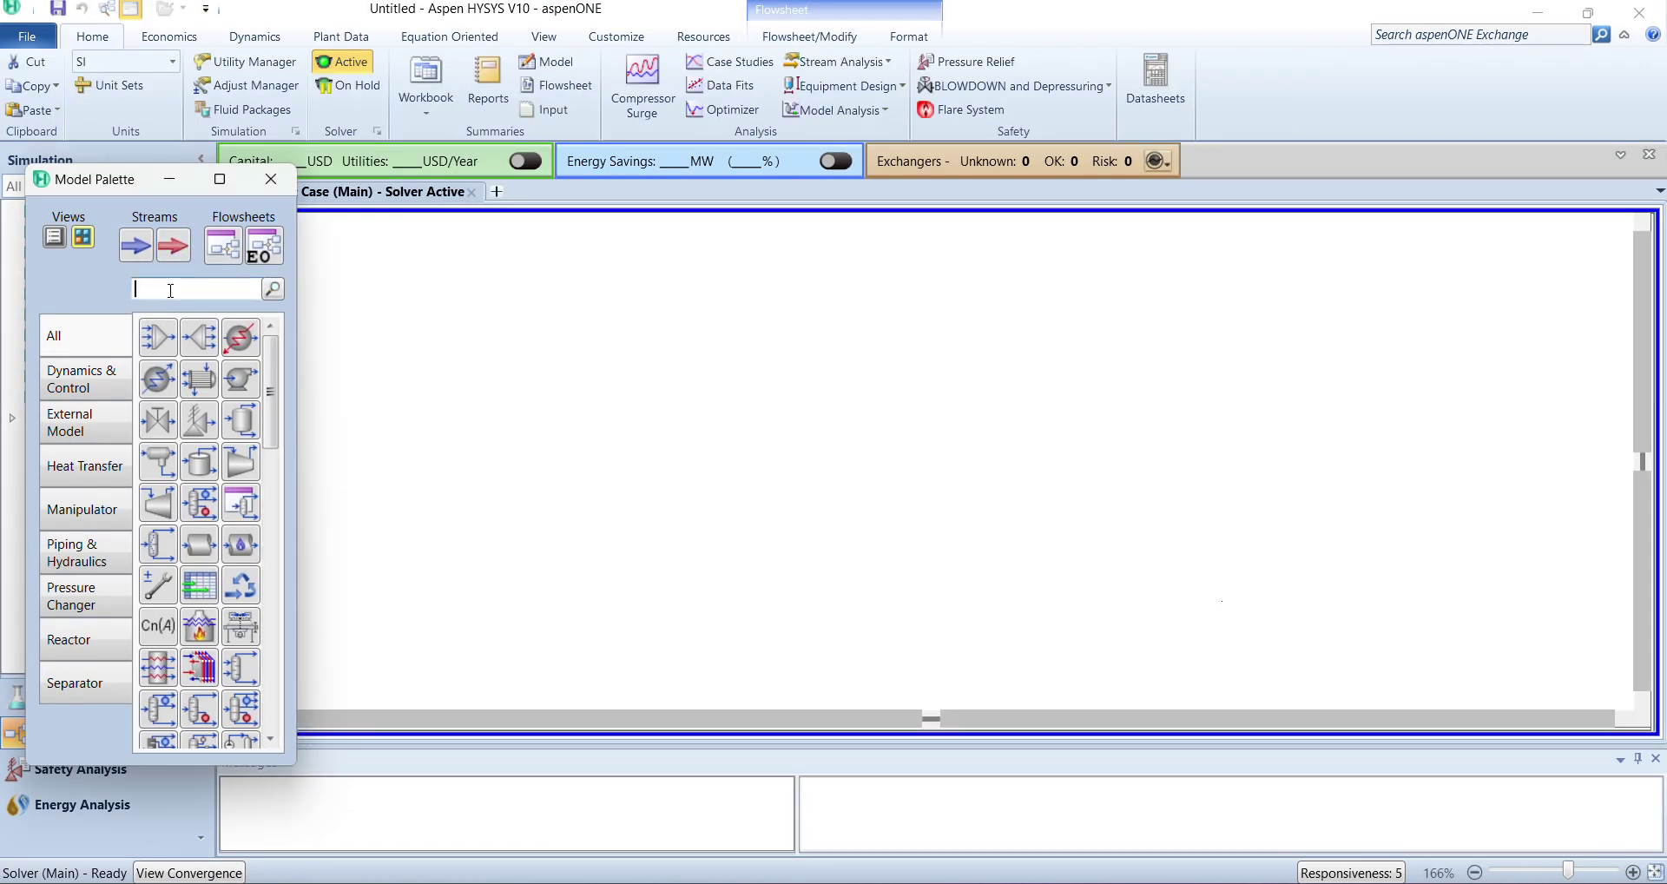
text(pipe)
click(167, 347)
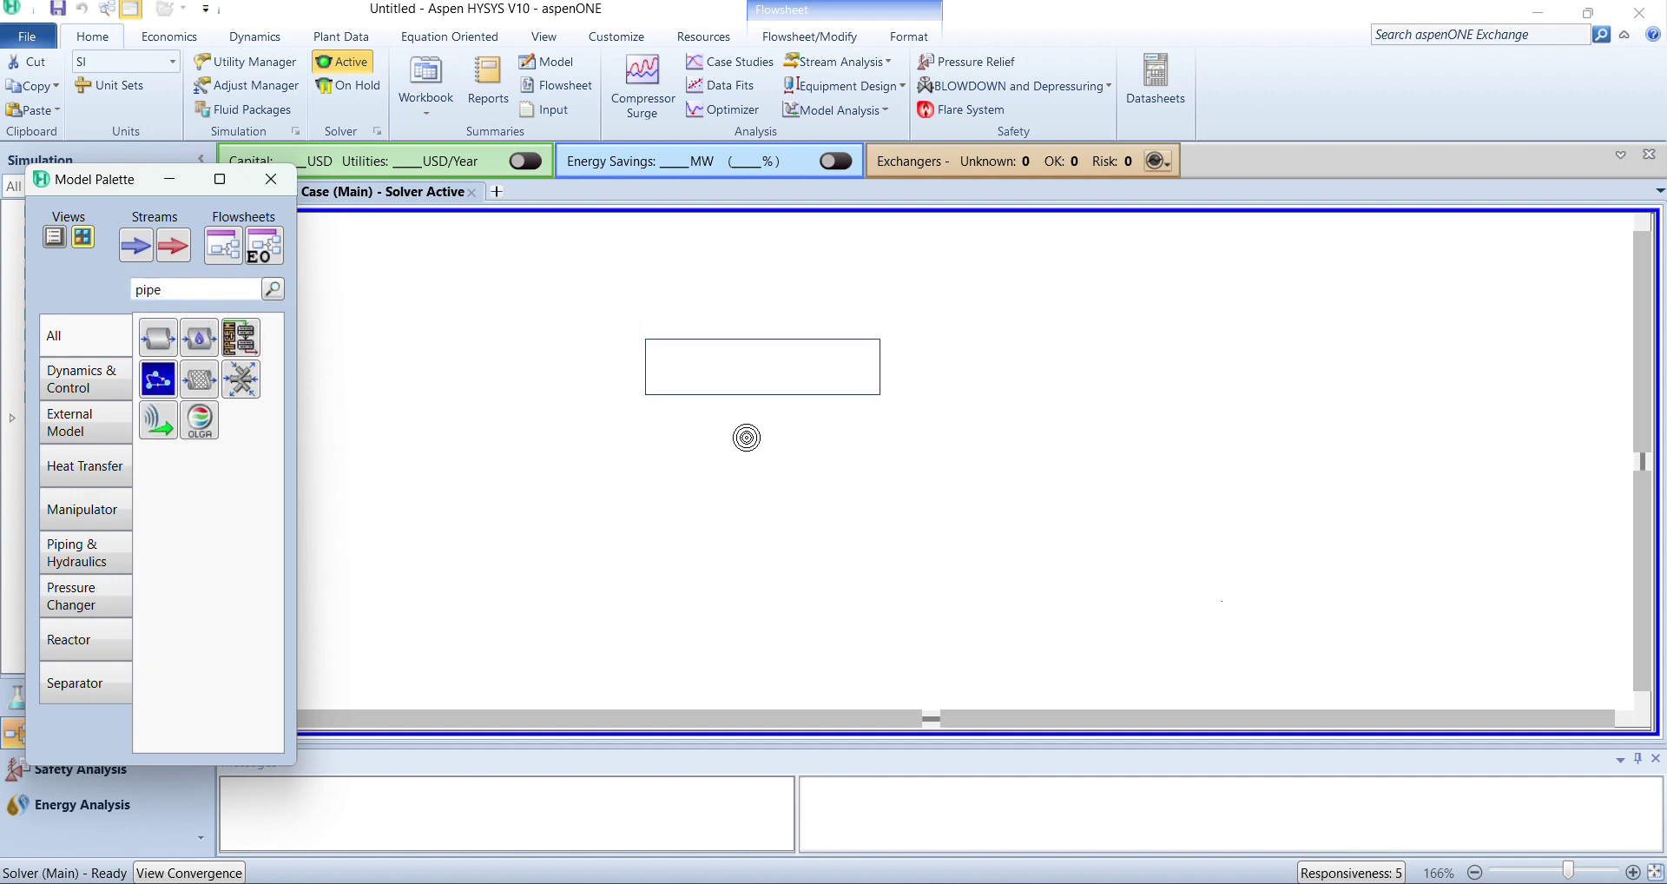
click(747, 444)
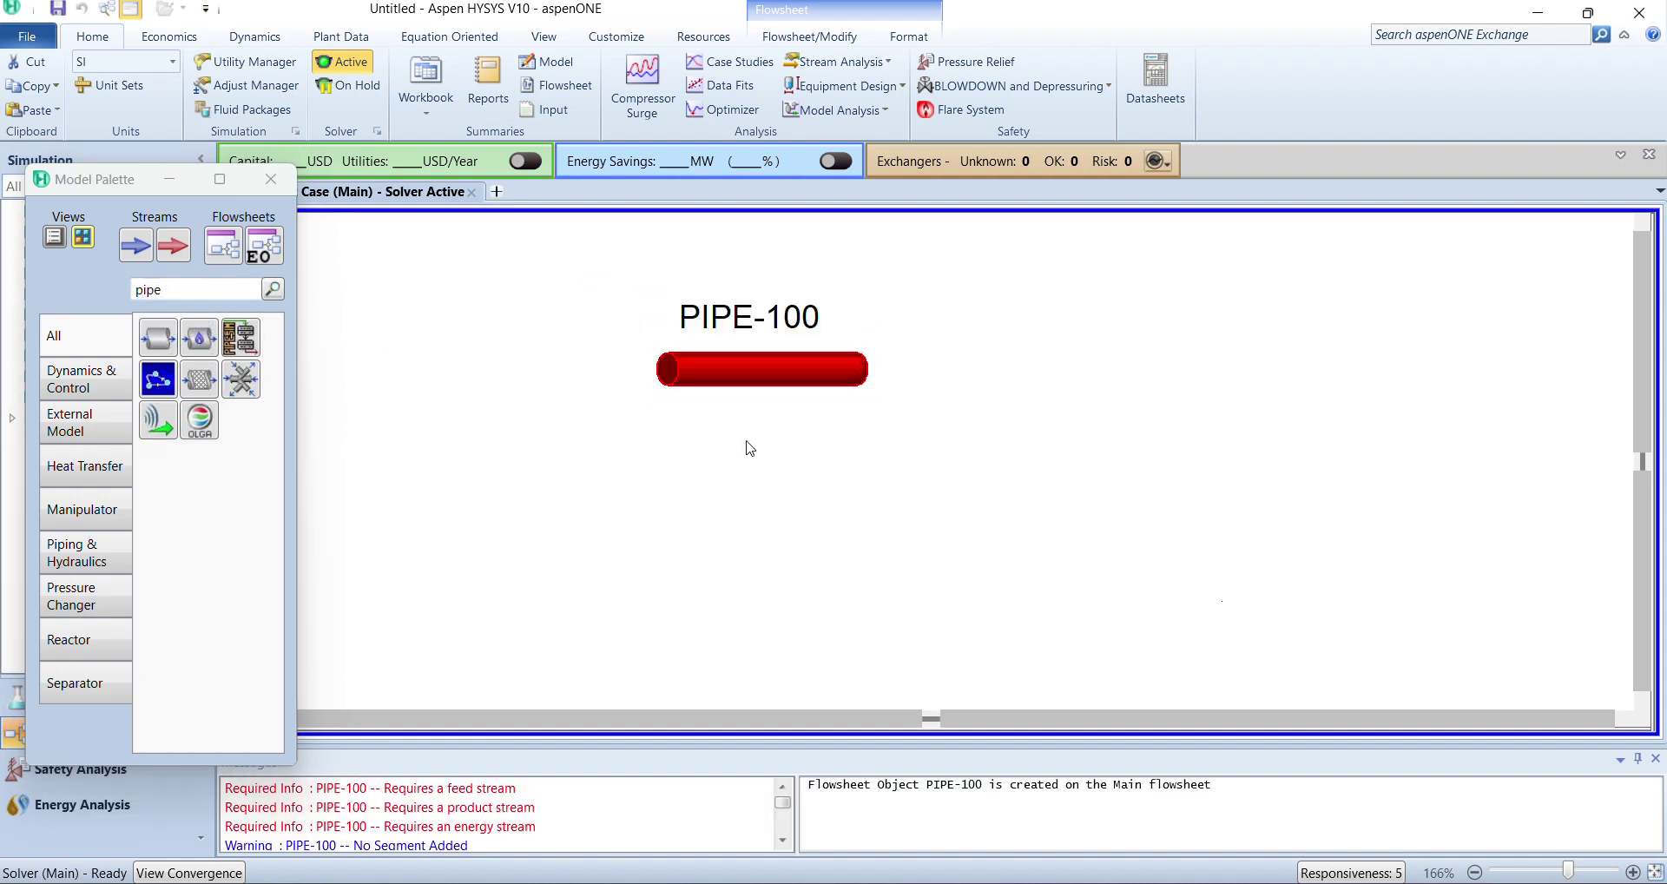
Change the pipe segment's icon to the outlined pipe with short end connections, and close the model palette.
click(768, 358)
right_click(768, 359)
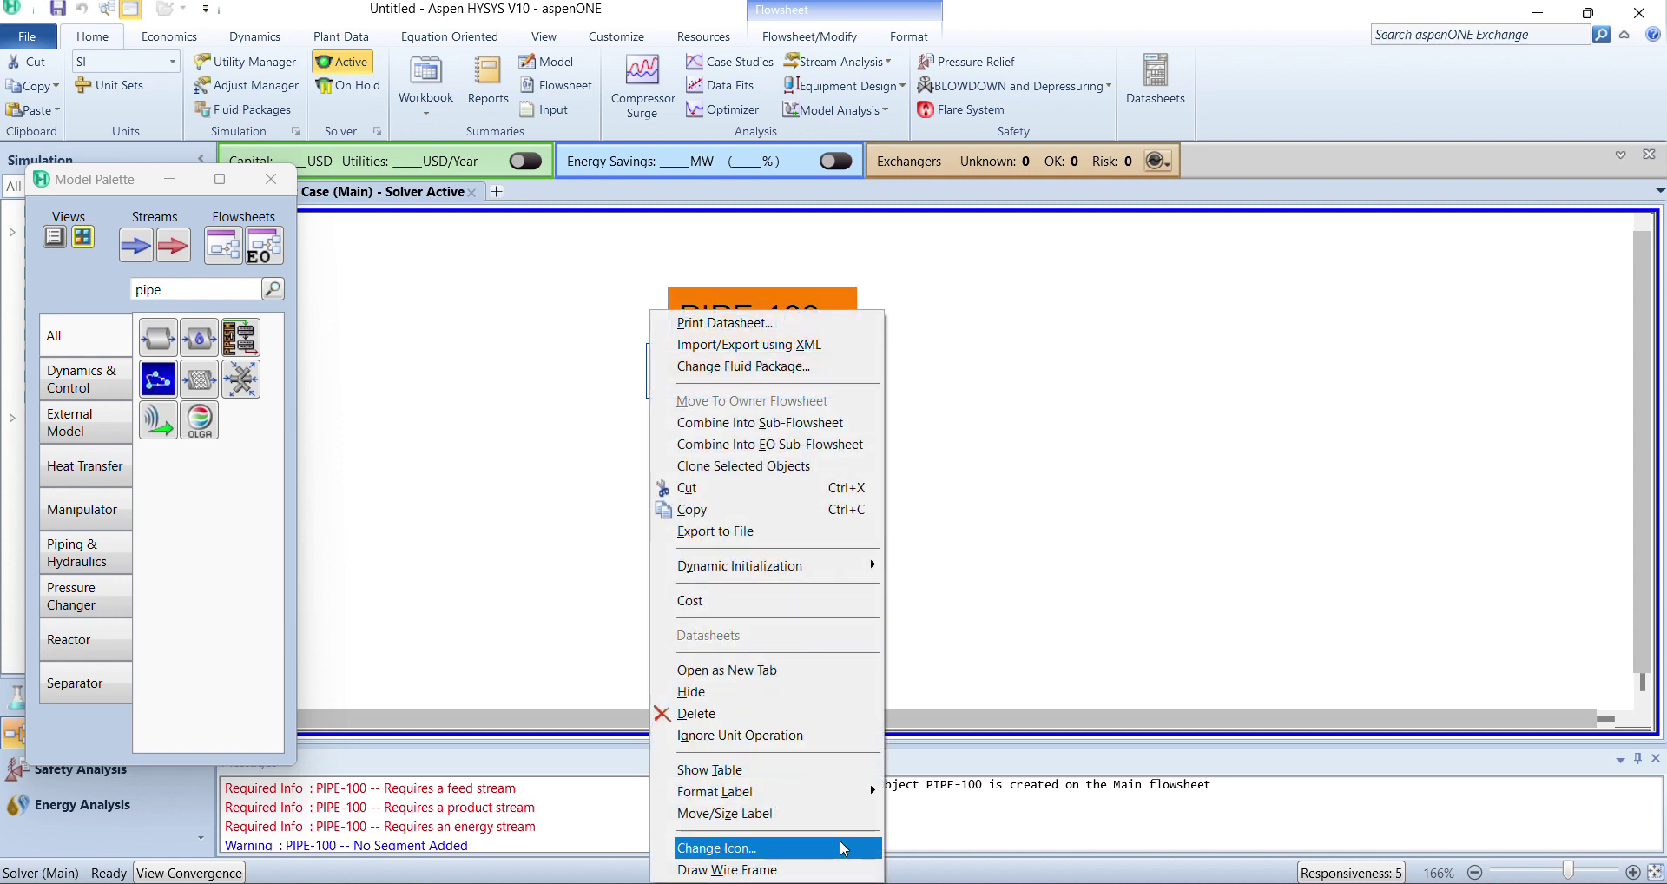
click(841, 847)
mouse_move(677, 478)
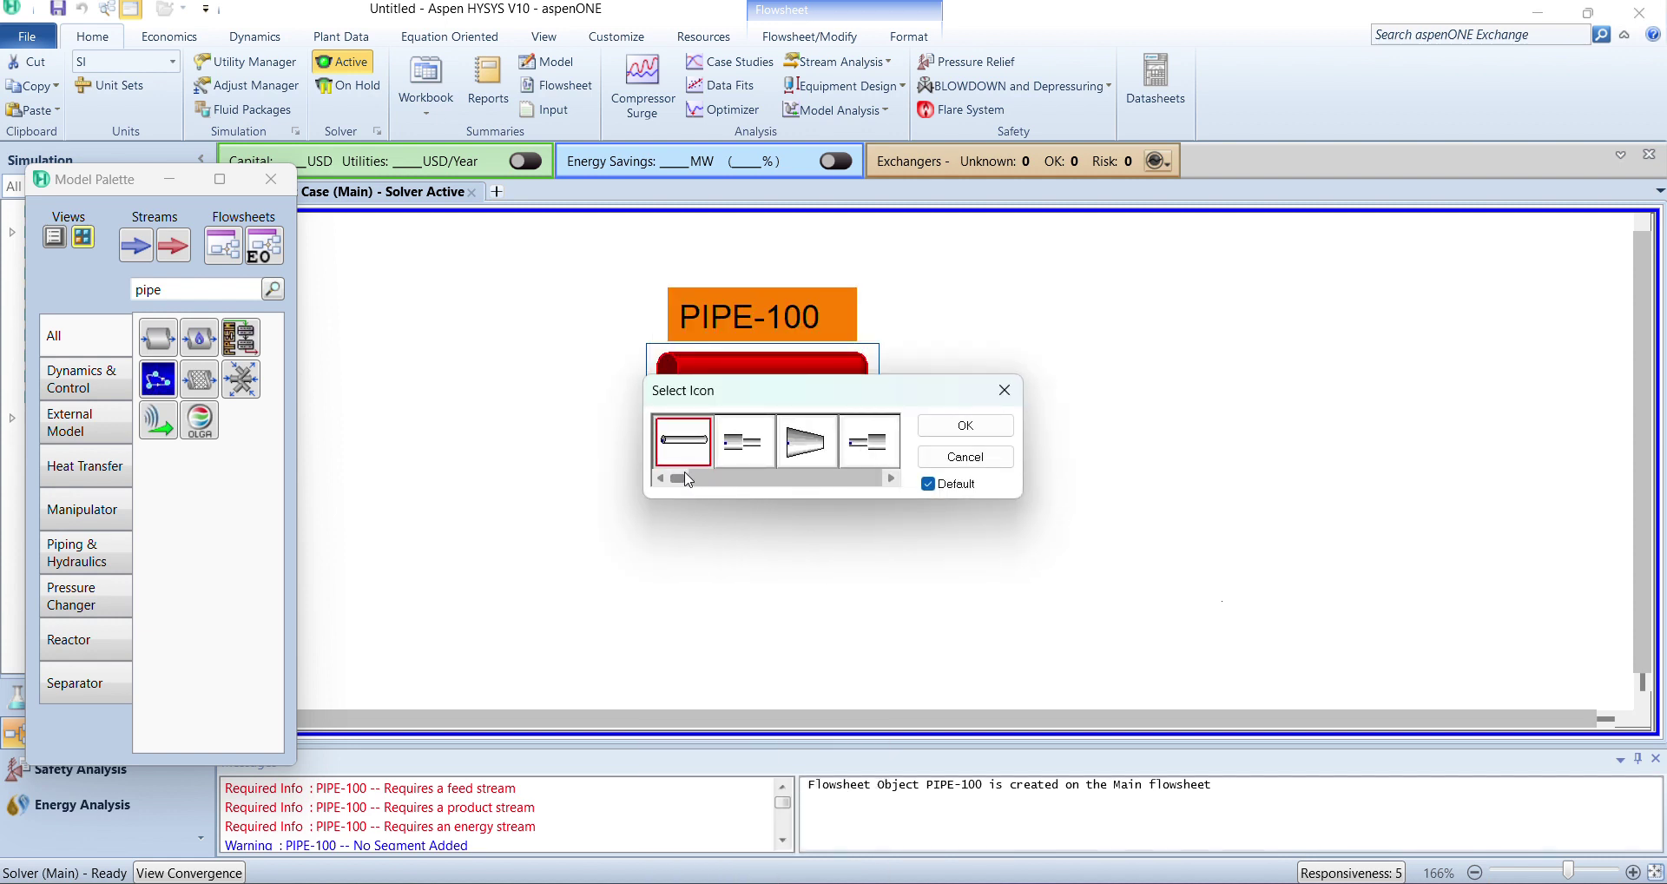
drag(697, 482, 772, 479)
click(761, 441)
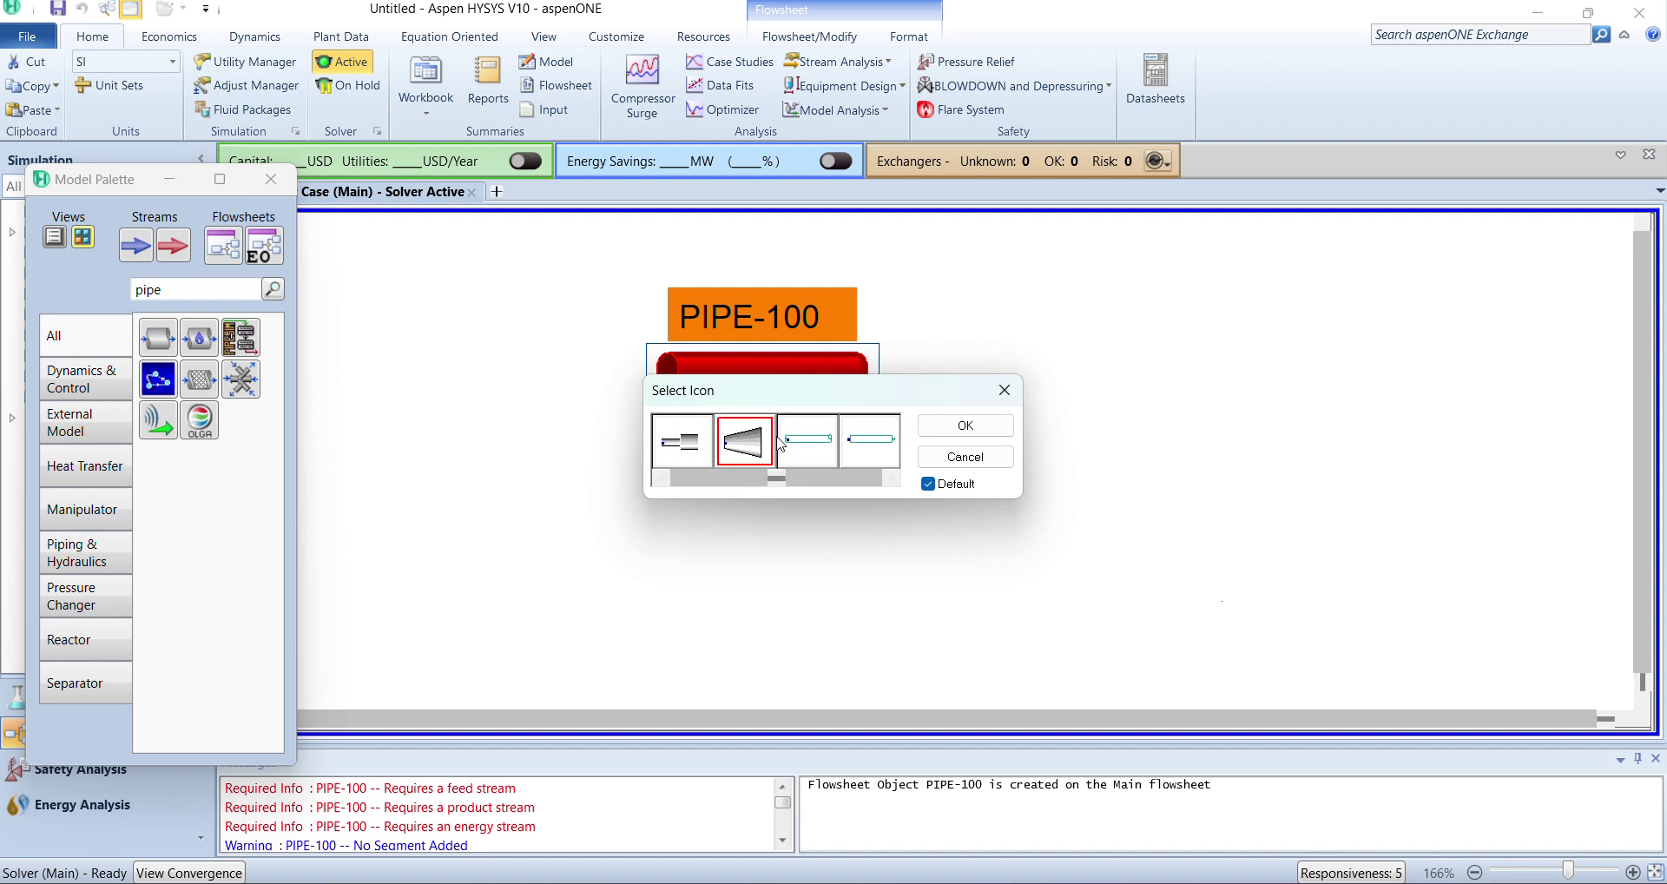
click(894, 443)
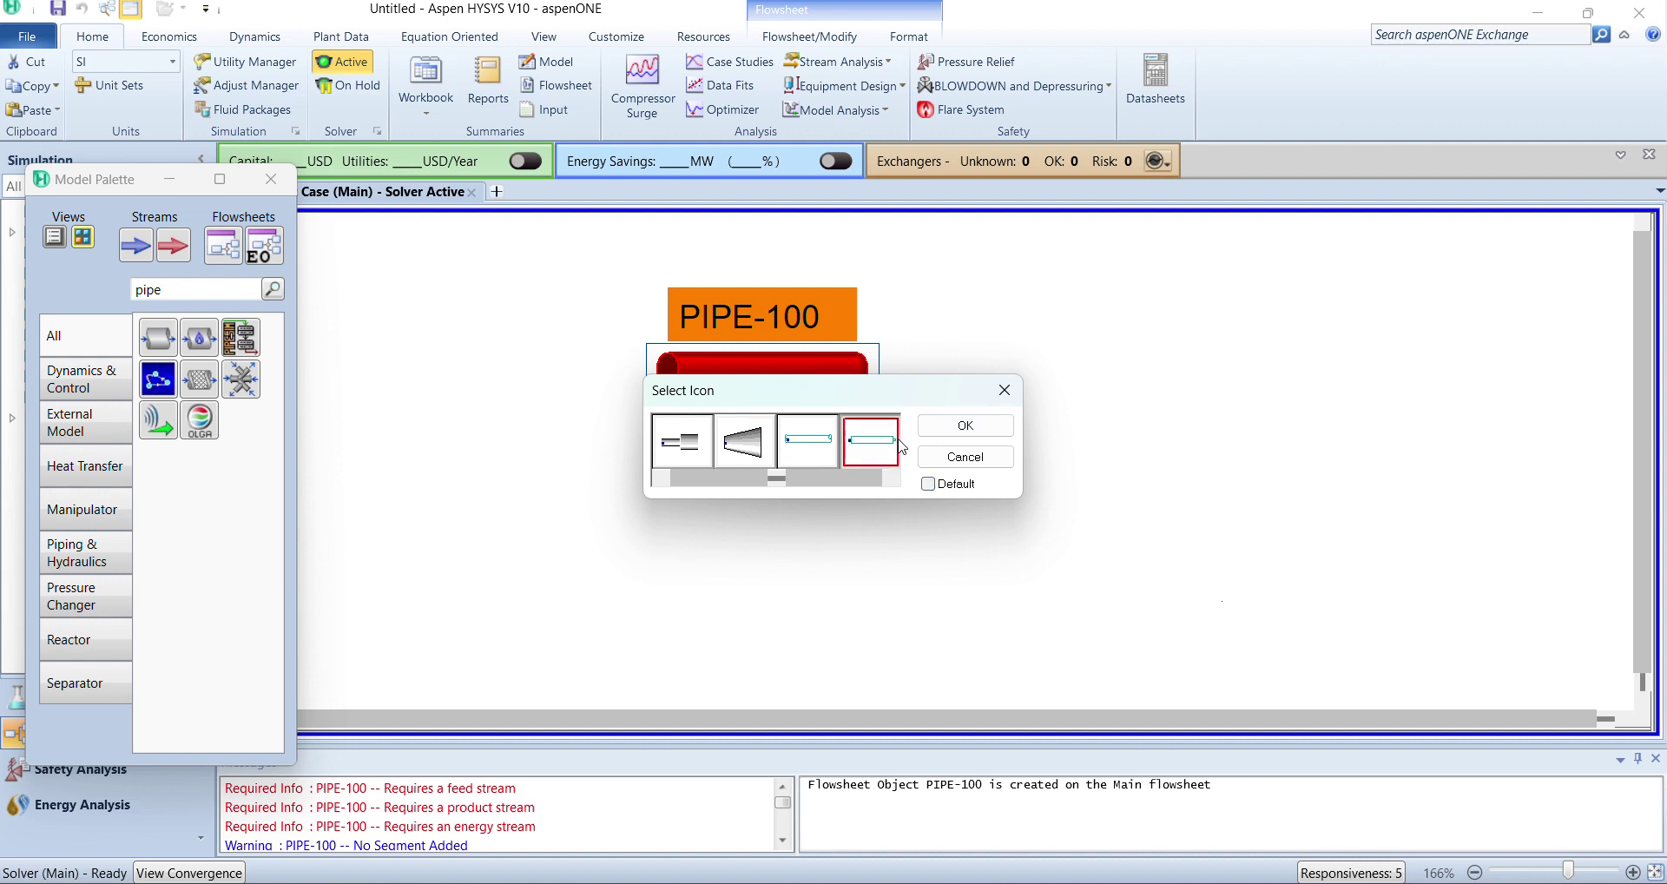
click(965, 425)
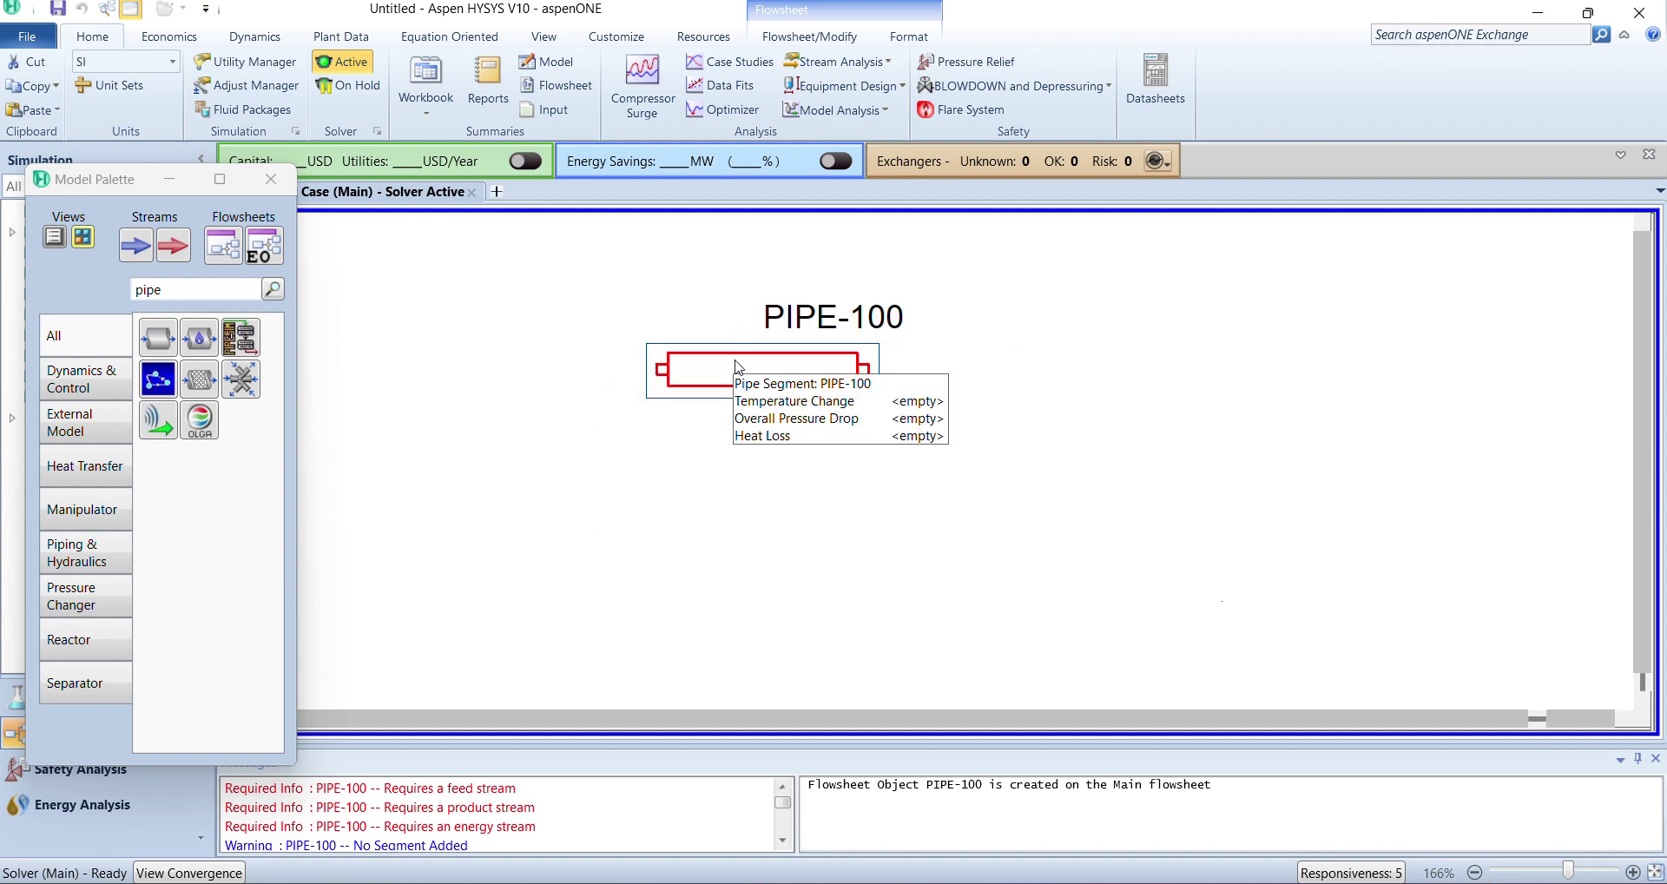
click(270, 179)
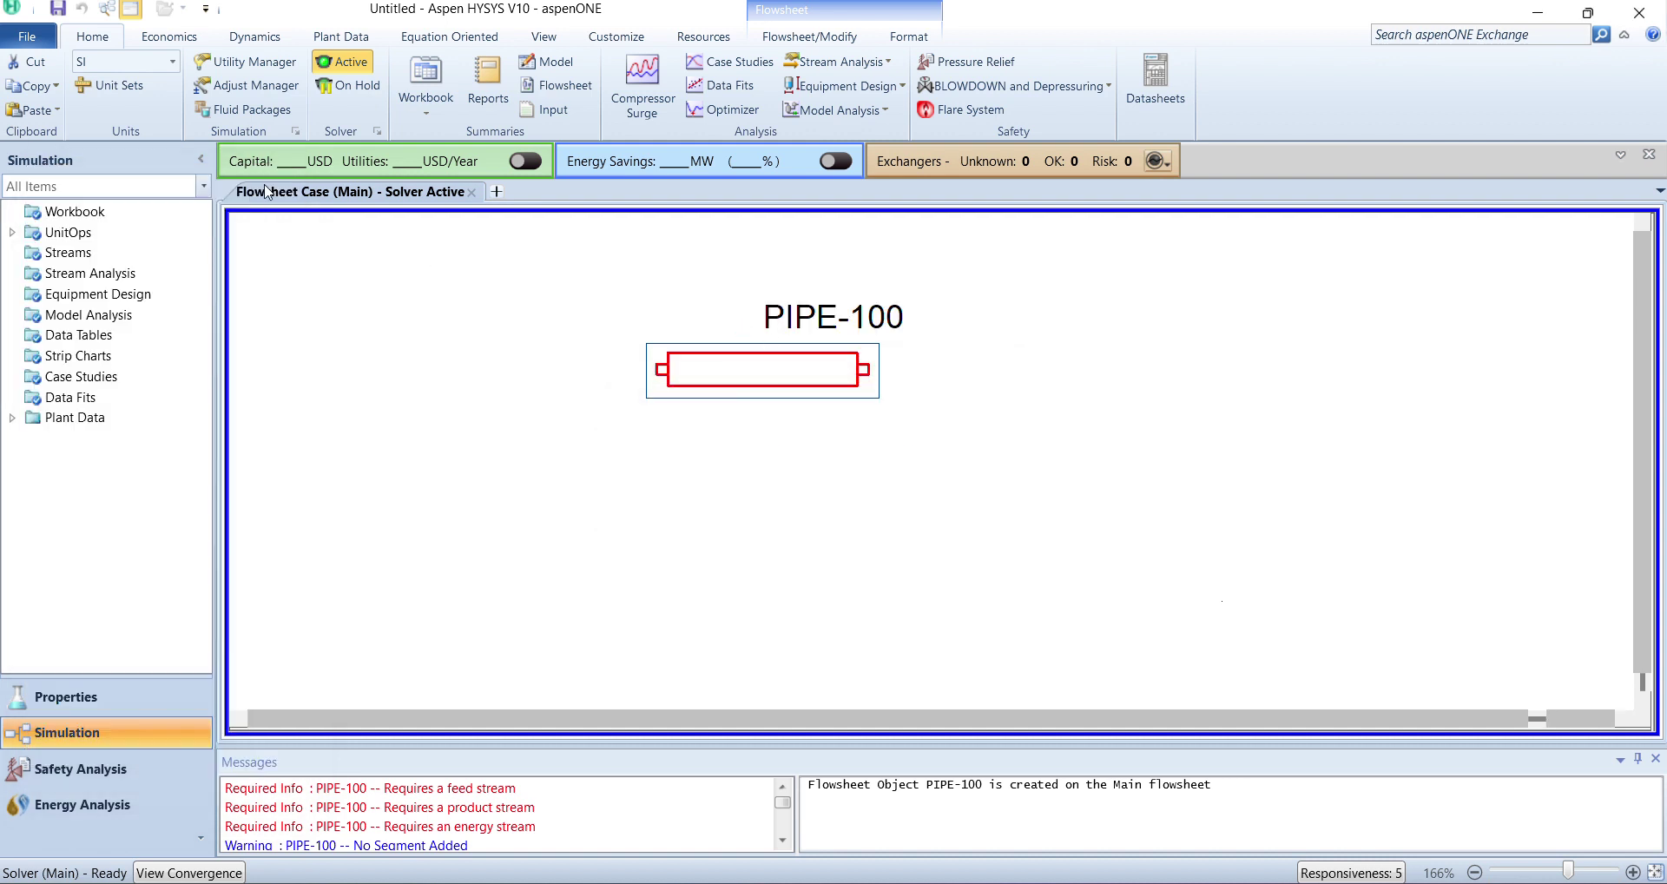
Open the pipe segment's properties and rename it Pipe System.
double_click(733, 369)
click(374, 292)
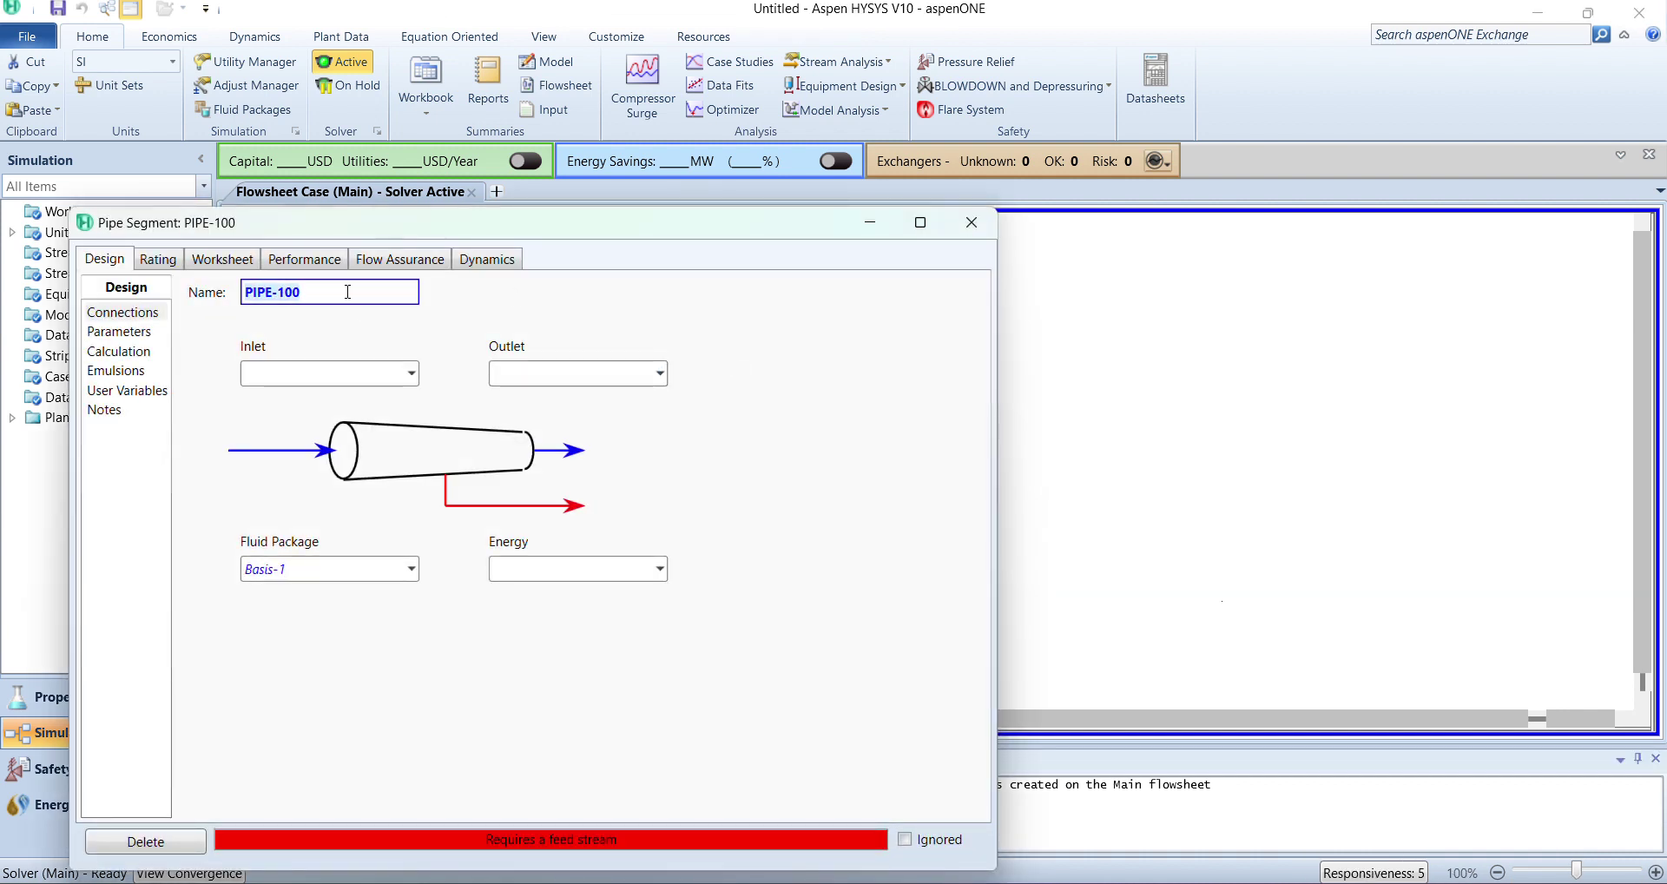
text(Pipe System)
Connect the pipe segment to inlet stream Water Inlet, outlet stream Water Outlet and energy stream Energy-1.
click(344, 372)
text(Water Inlet)
key(Return)
click(516, 368)
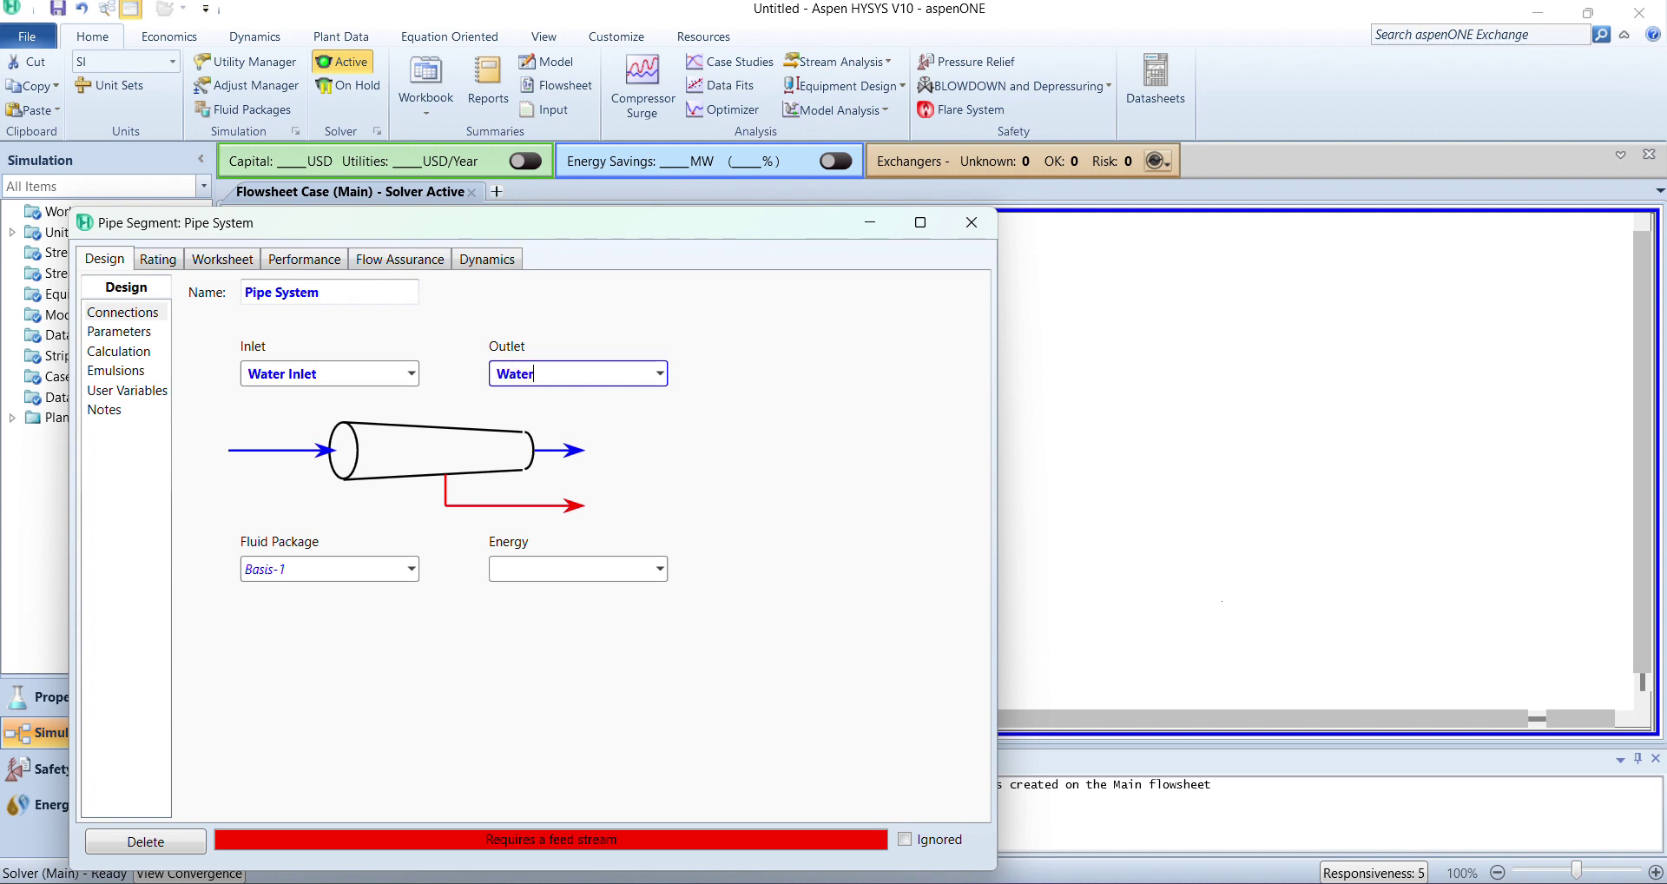
click(507, 568)
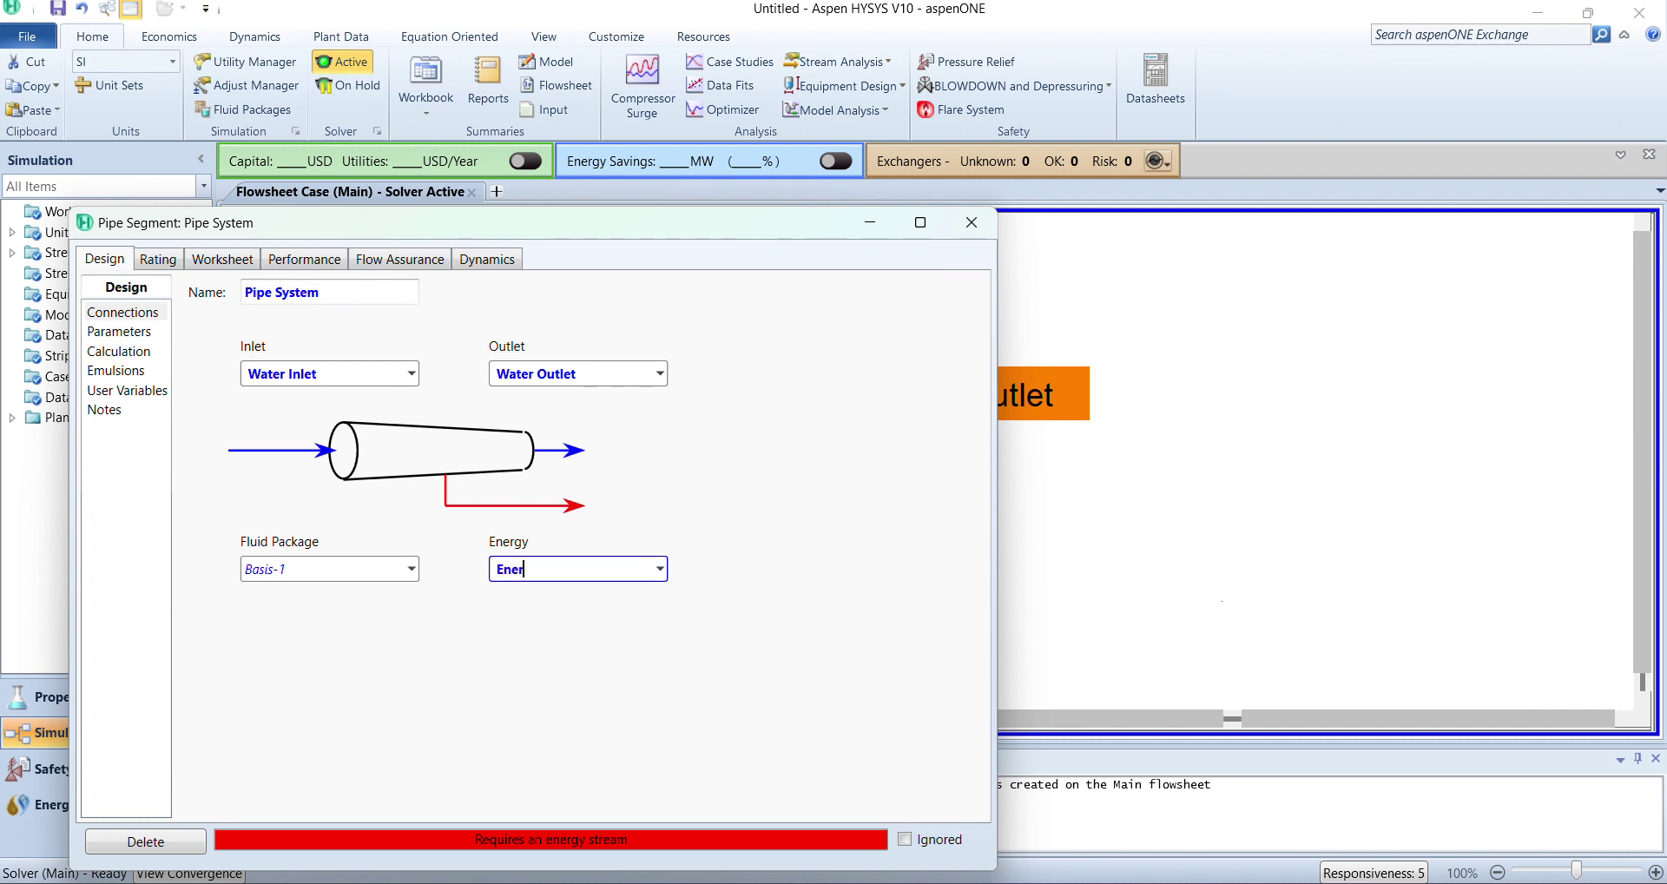
key(Return)
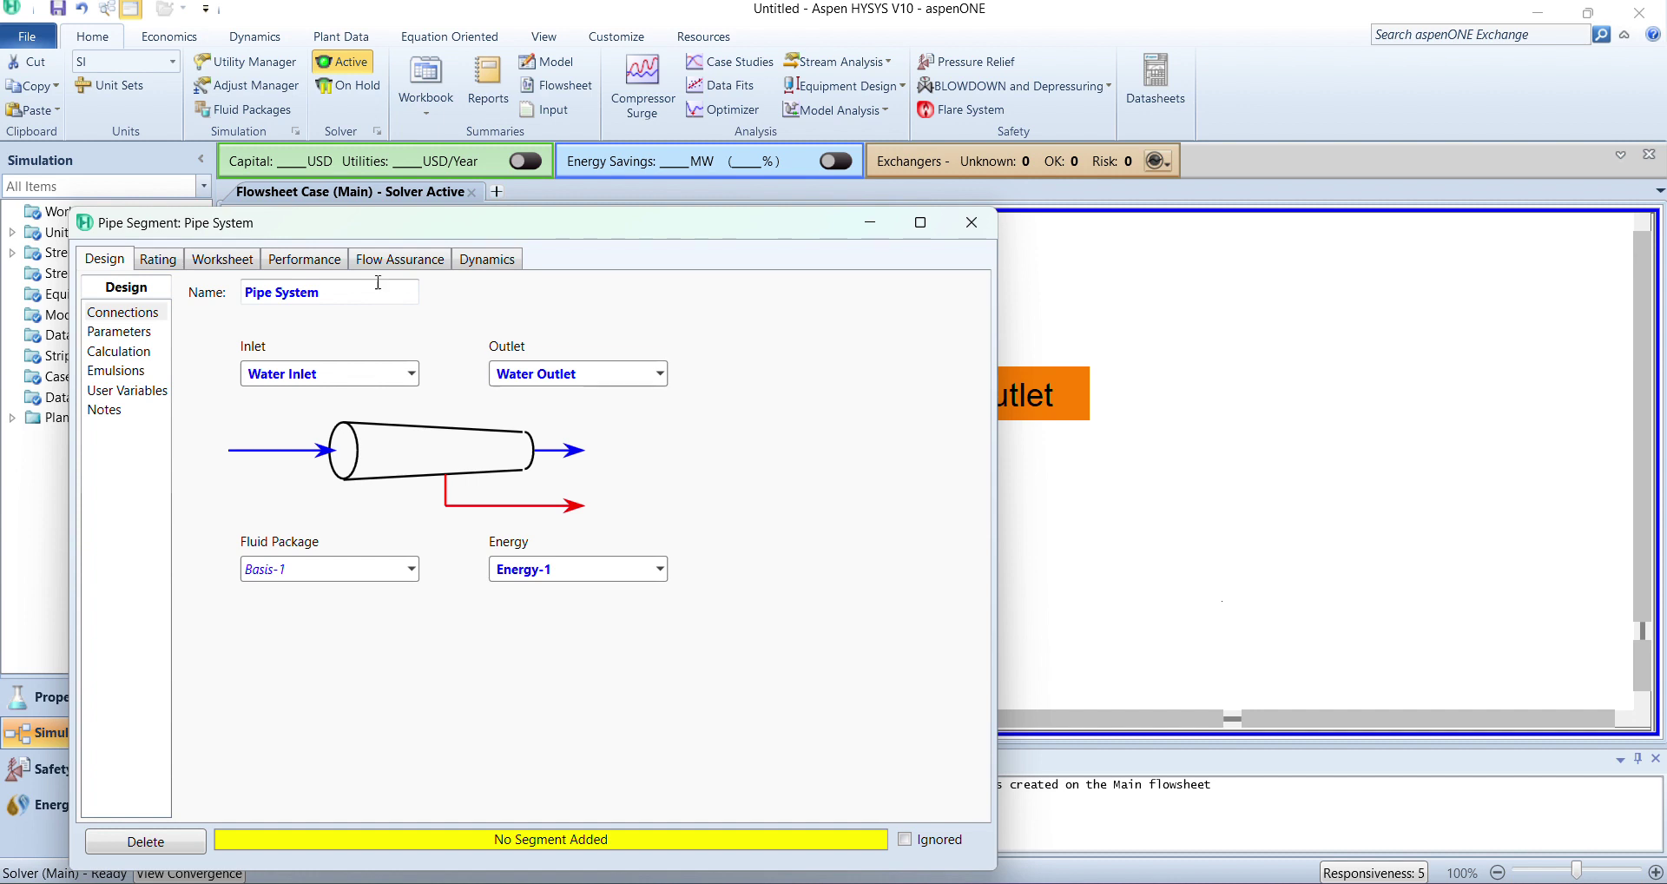
Open the pipe's stream worksheet, and check the PowerPoint problem statement for the water flow rate, inlet pressure and temperature.
click(224, 260)
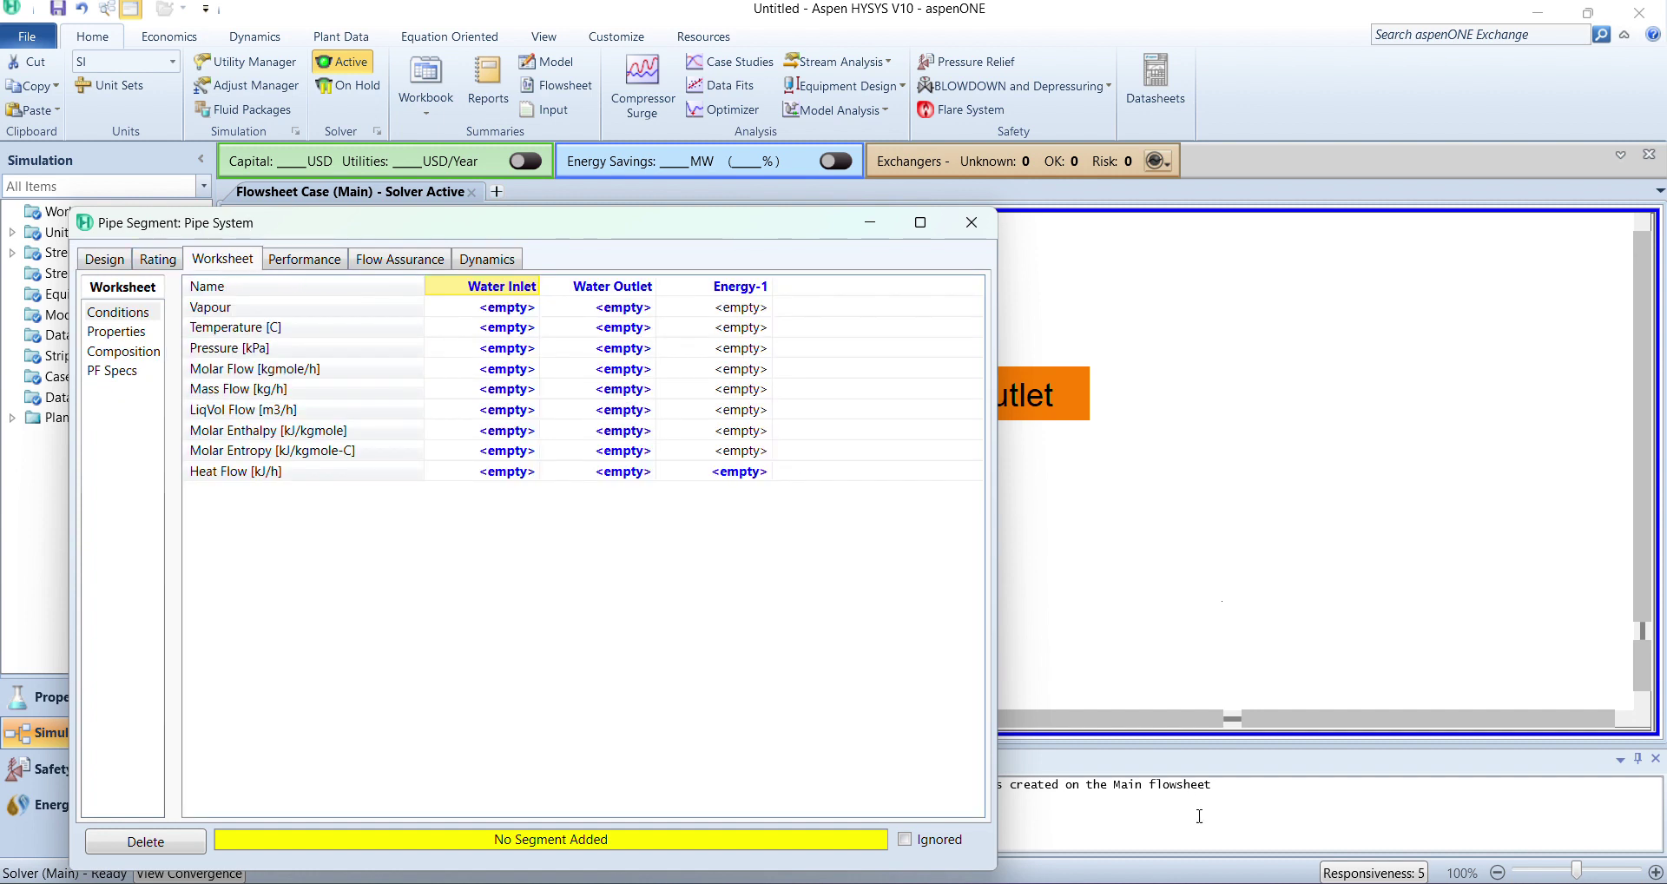
click(1209, 858)
key(alt+Tab)
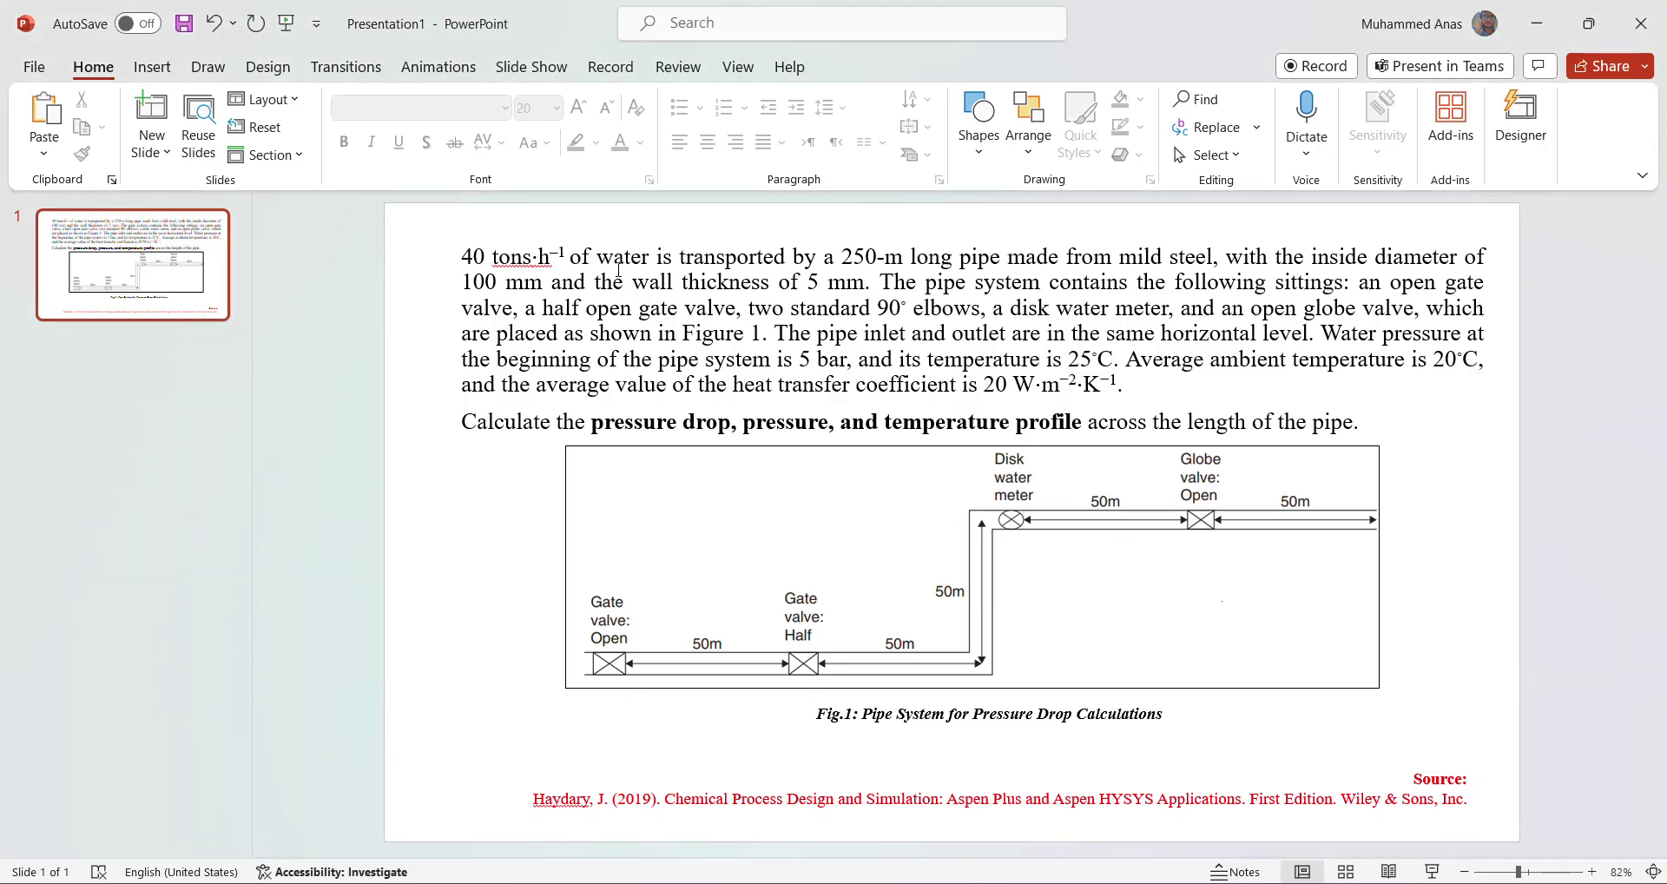
click(463, 257)
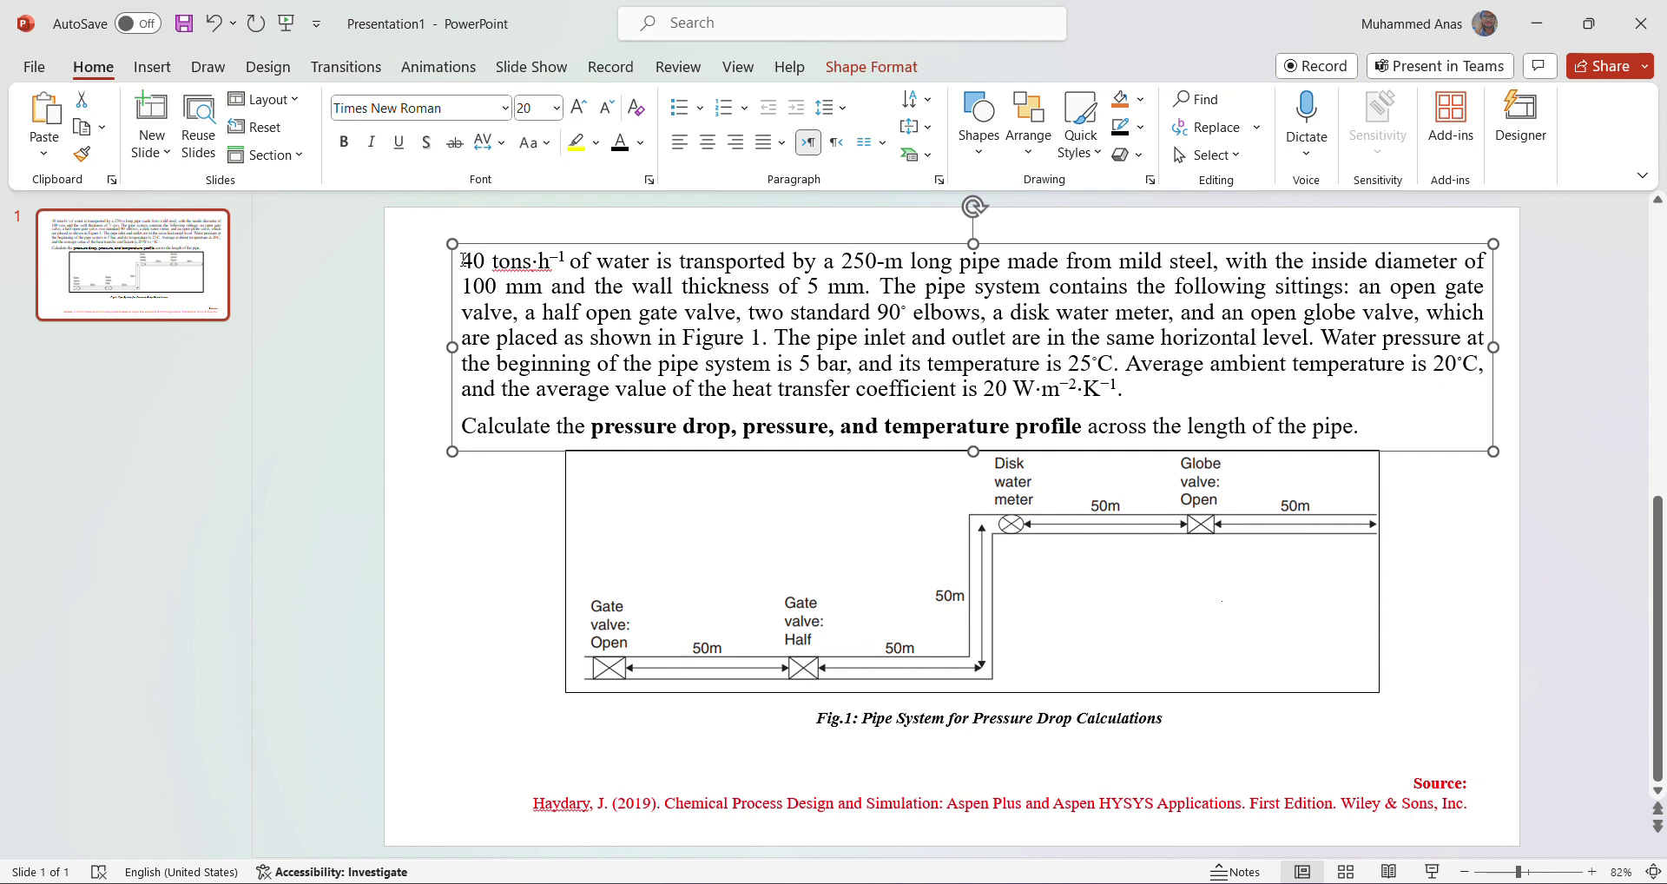
drag(466, 260, 596, 260)
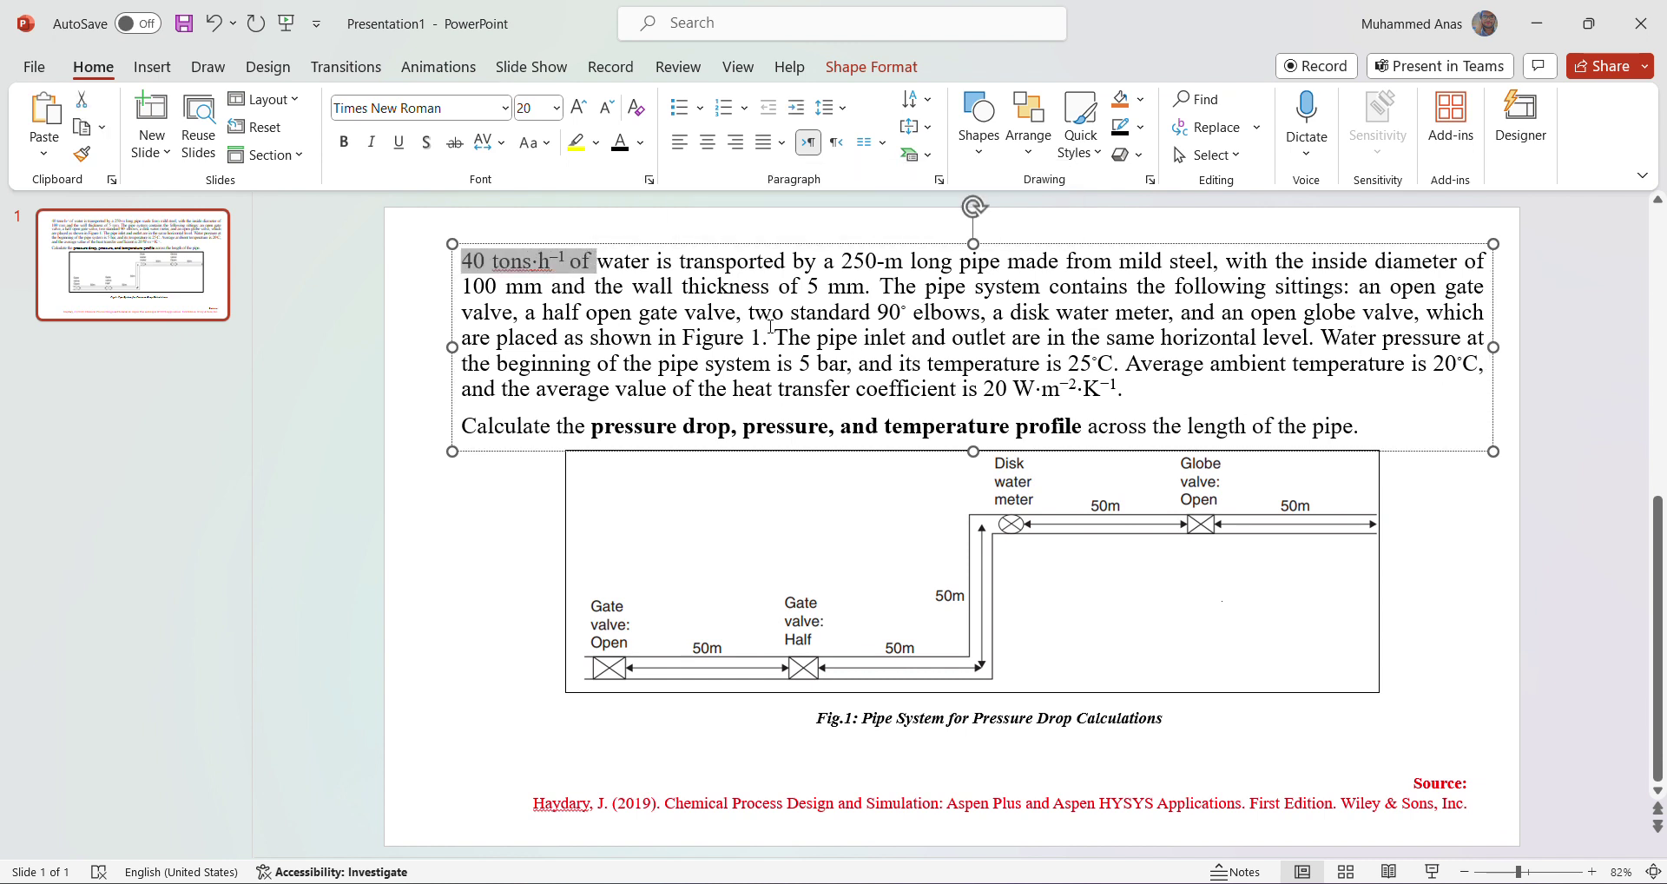
drag(660, 364, 1118, 372)
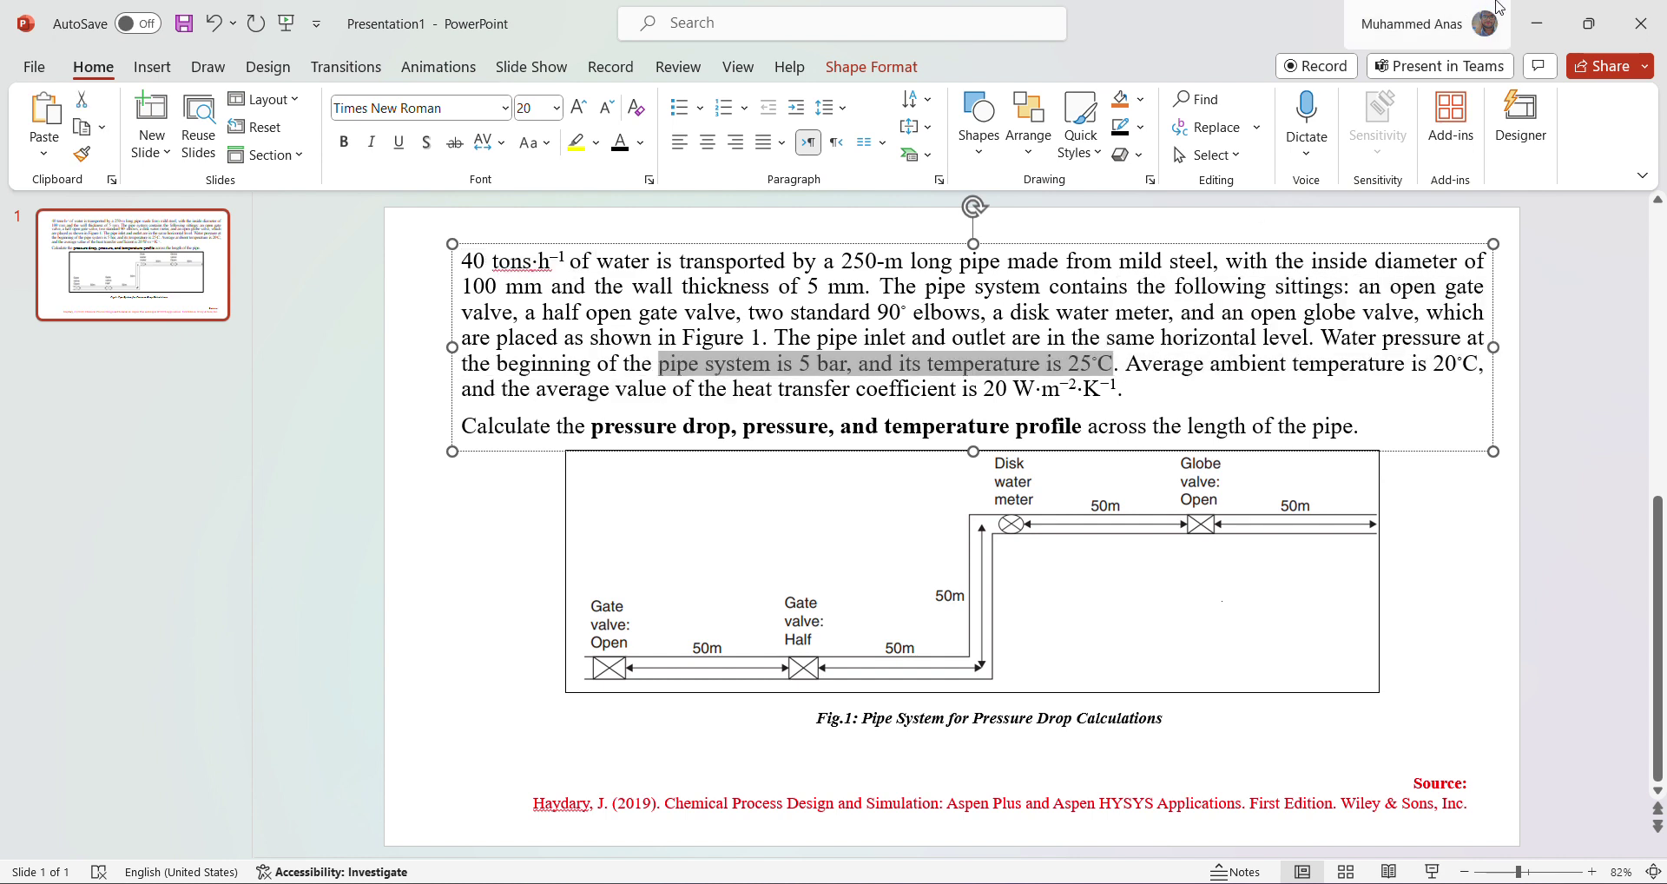
click(1537, 24)
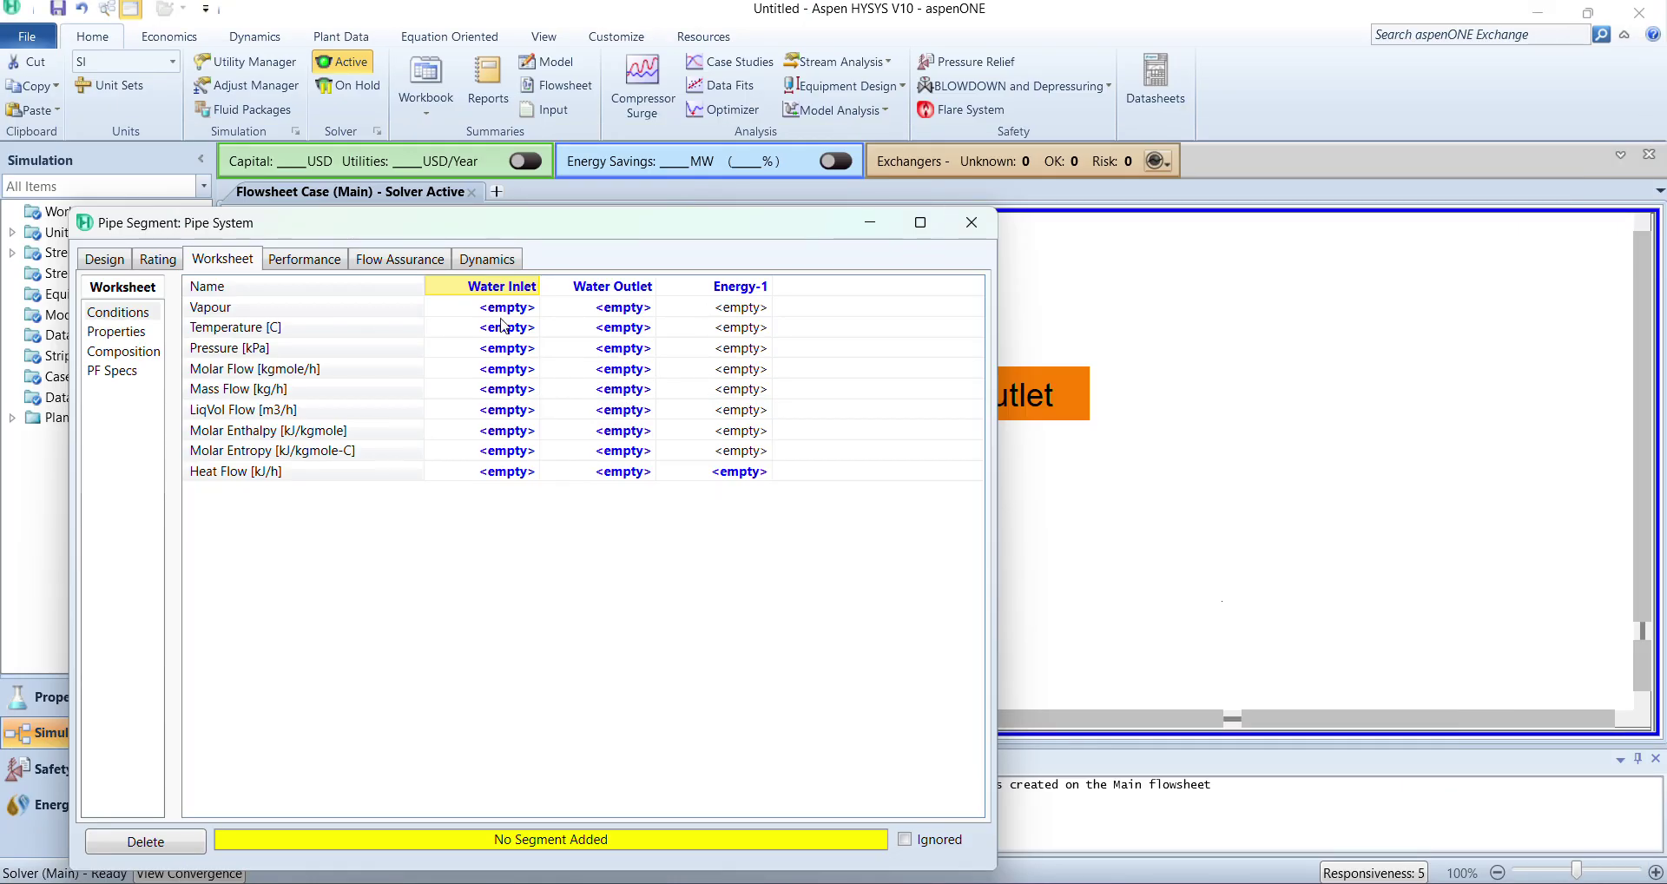
Set the Water Inlet stream's temperature to 25 °C and its pressure to 5 bar.
click(498, 329)
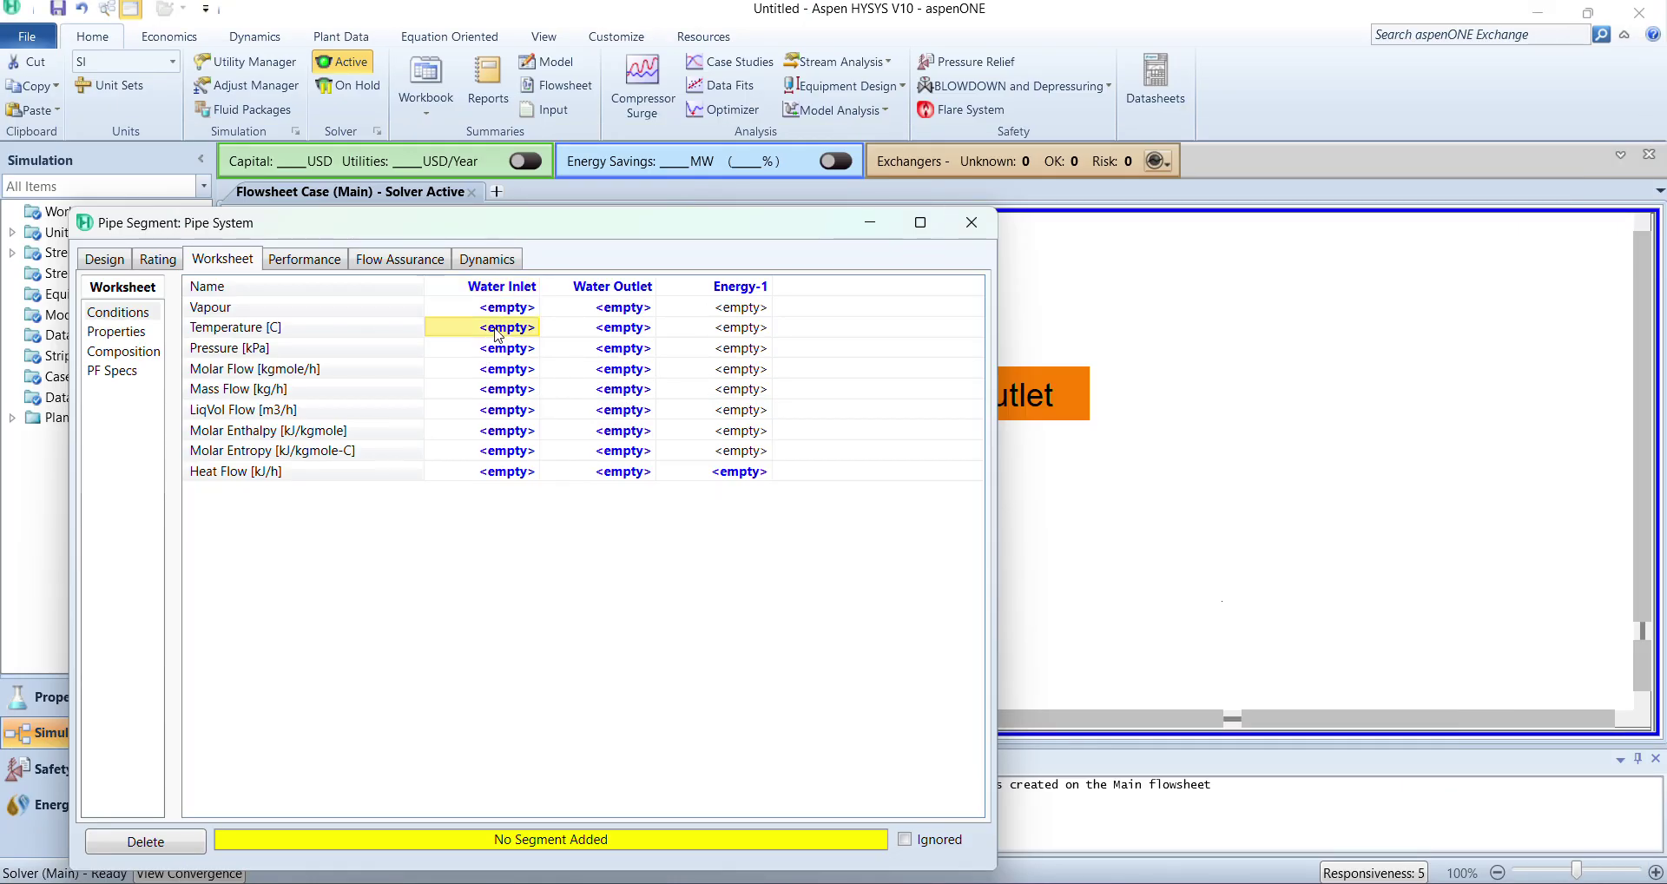
text(25)
key(Return)
click(503, 349)
text(5)
key(Tab)
click(677, 349)
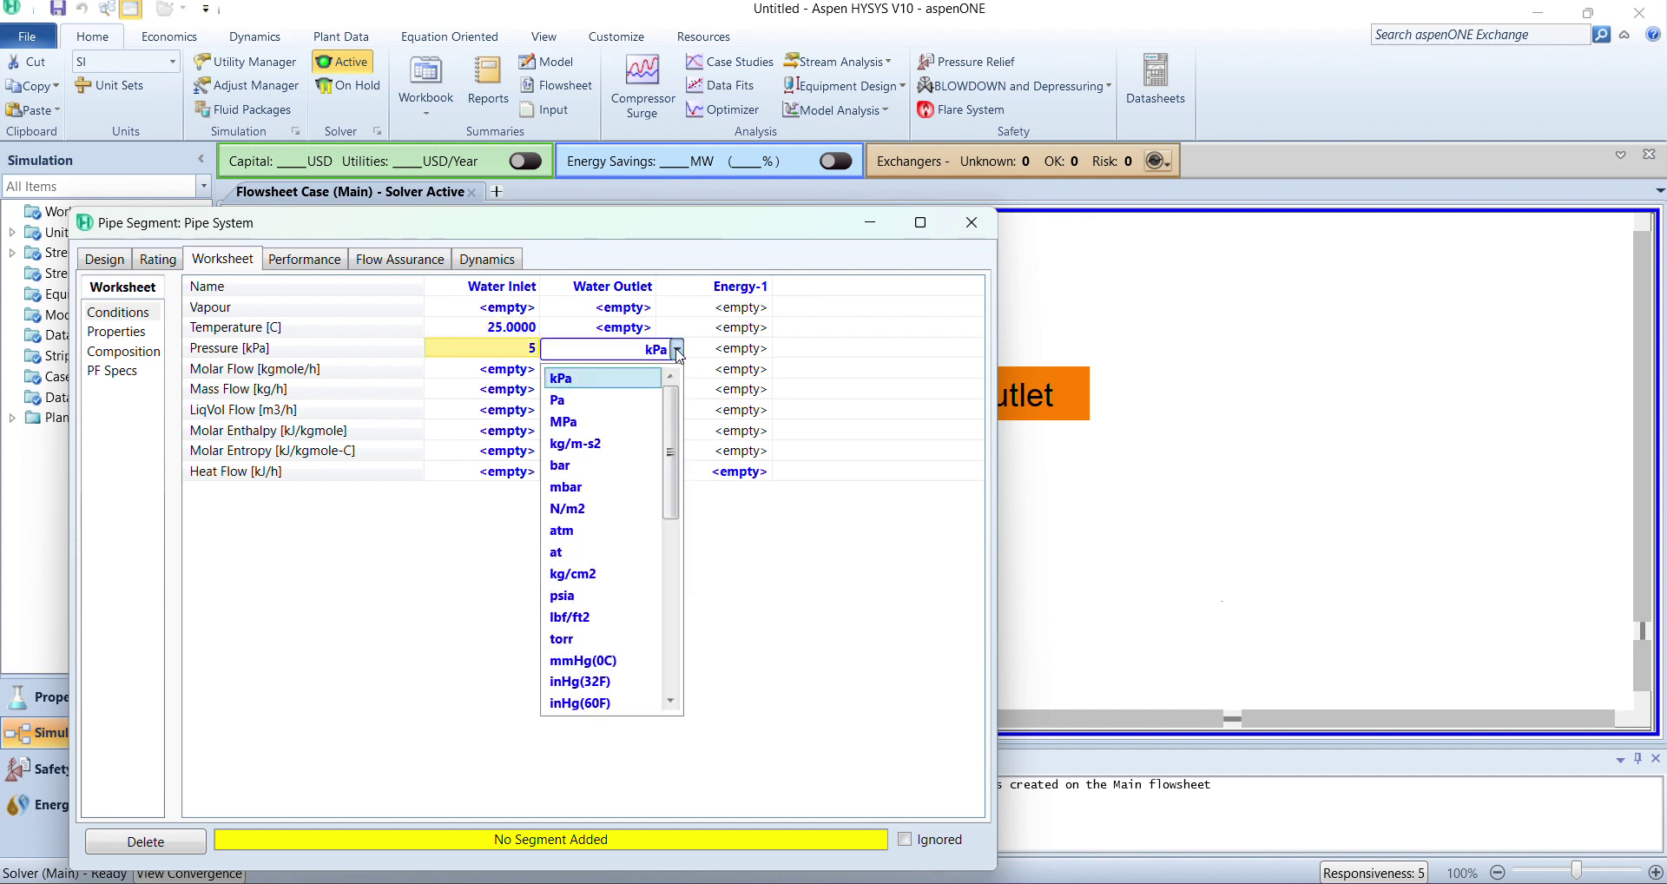
click(606, 470)
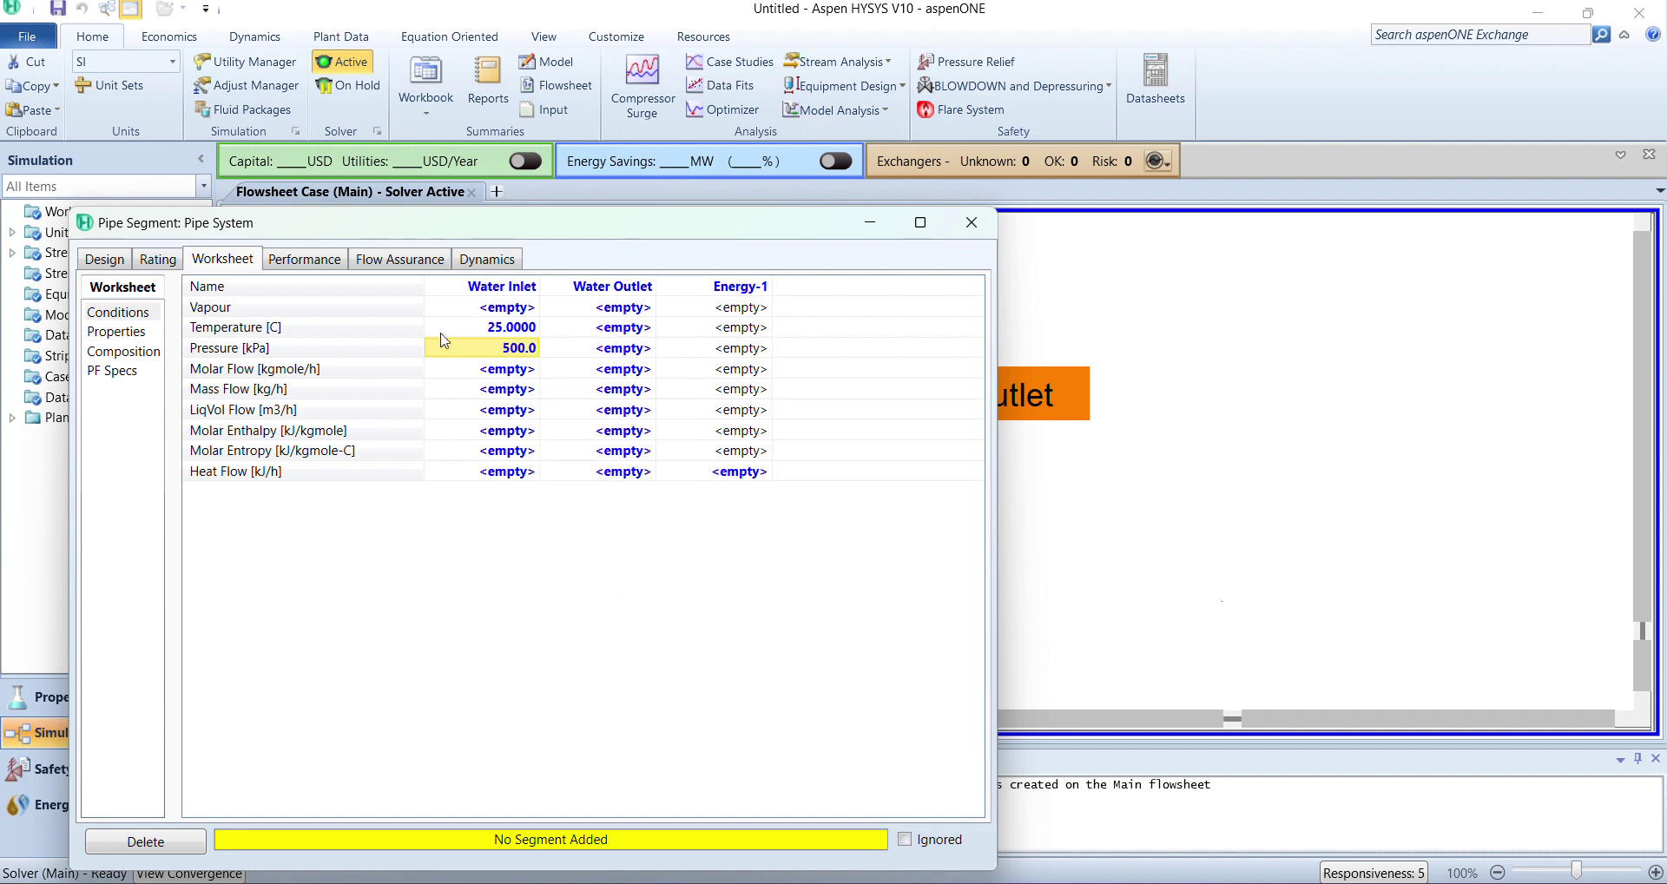
Set the Water Inlet stream's mass flow to 40 tonne/h.
click(514, 391)
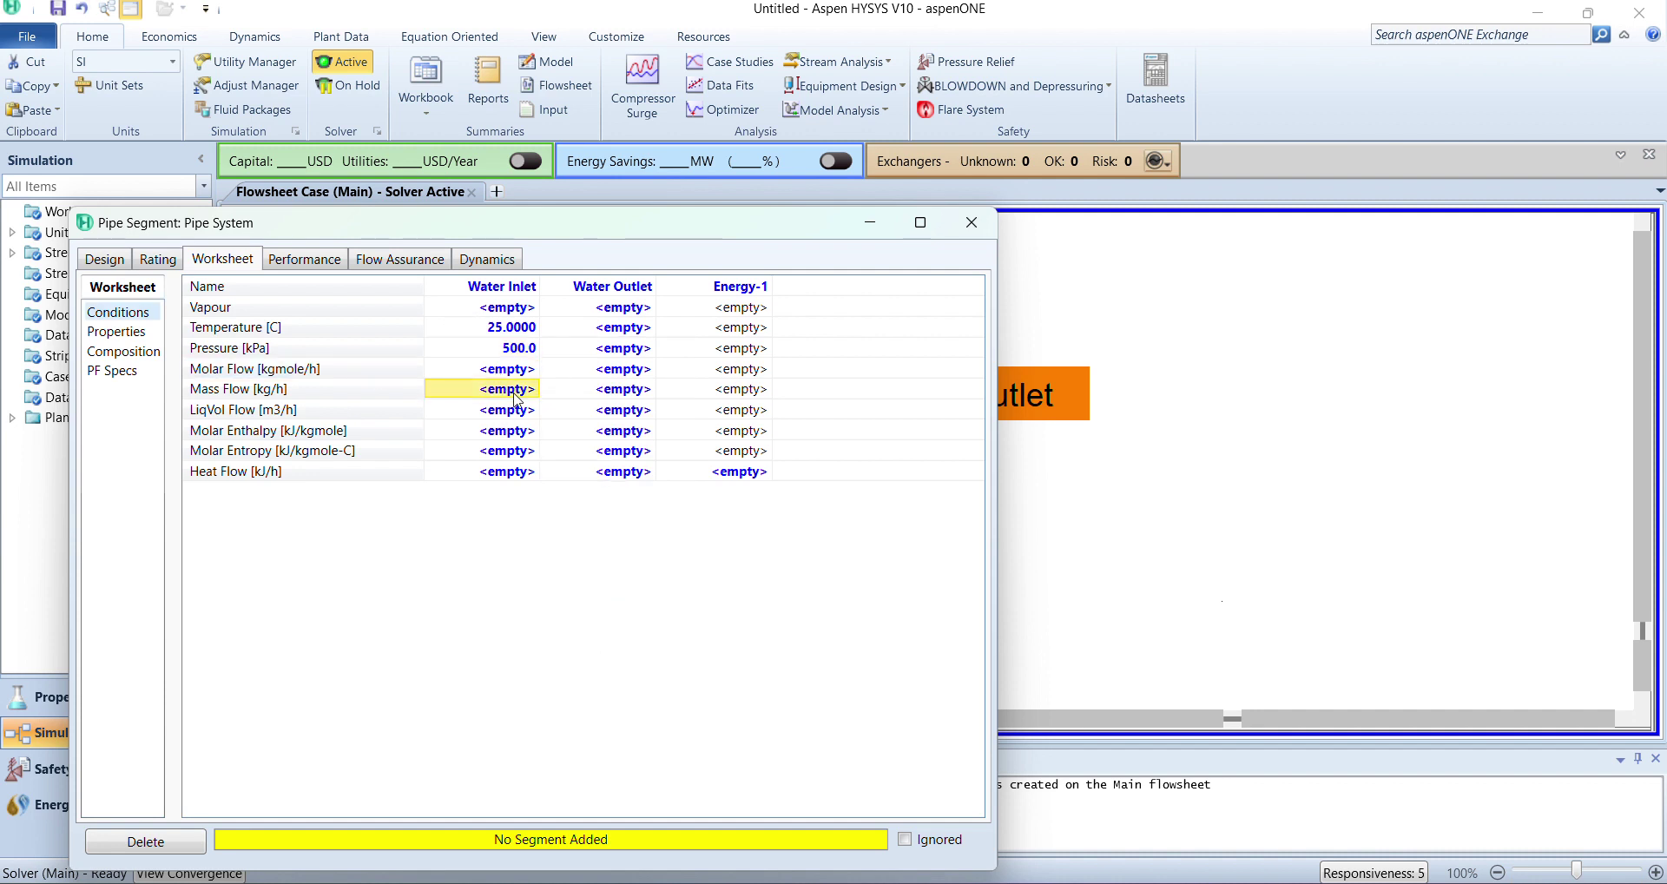
text(40)
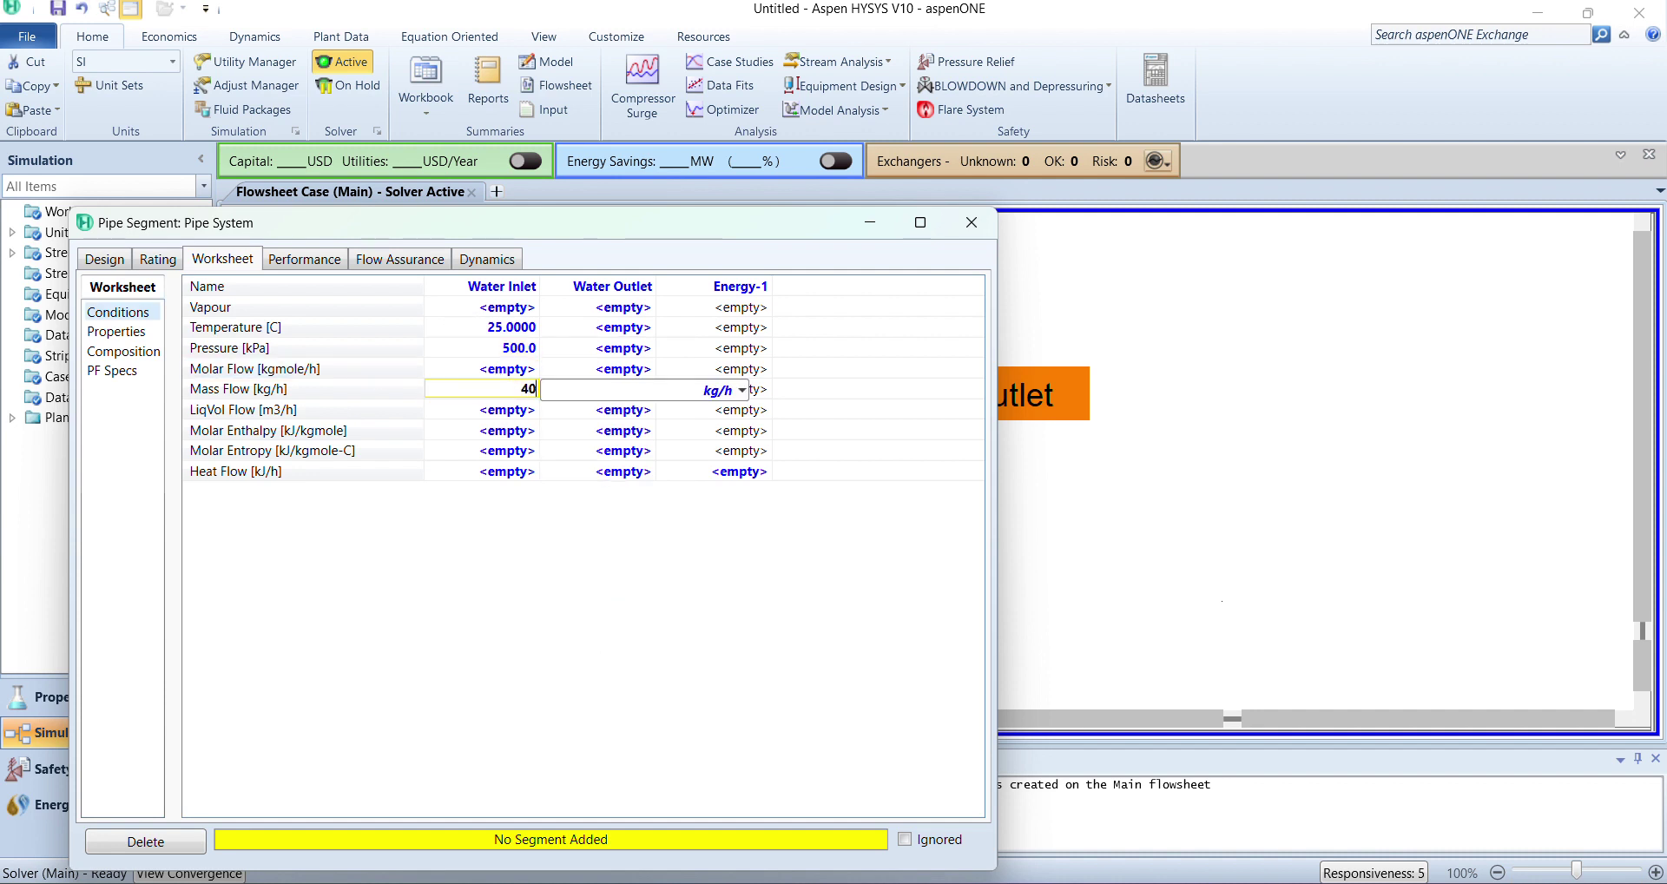
click(743, 390)
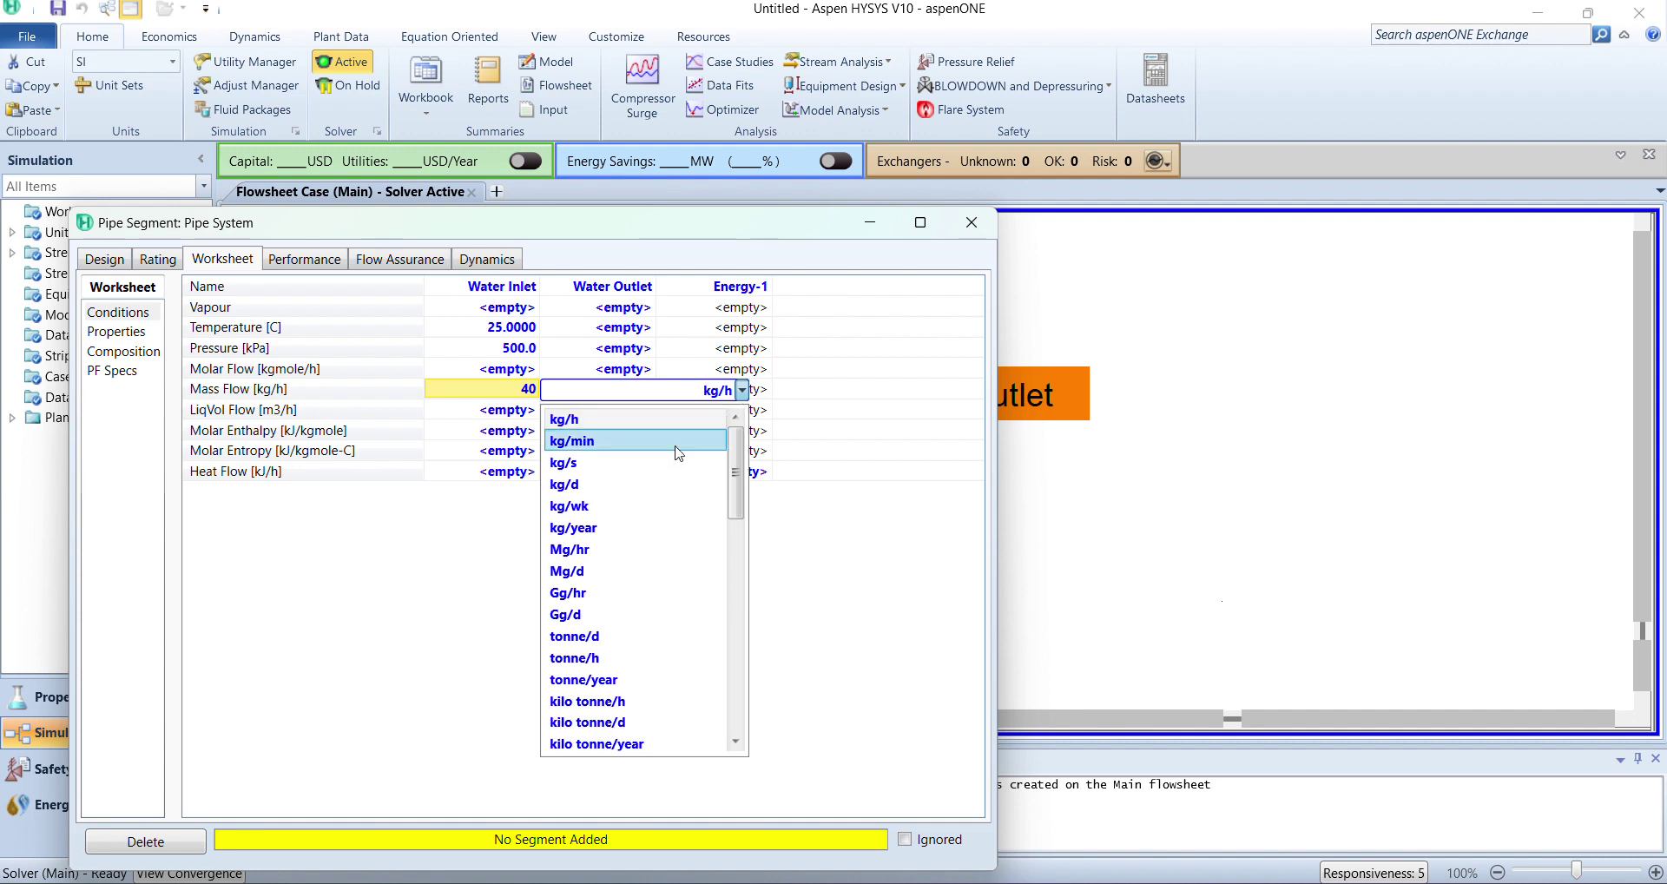
click(598, 659)
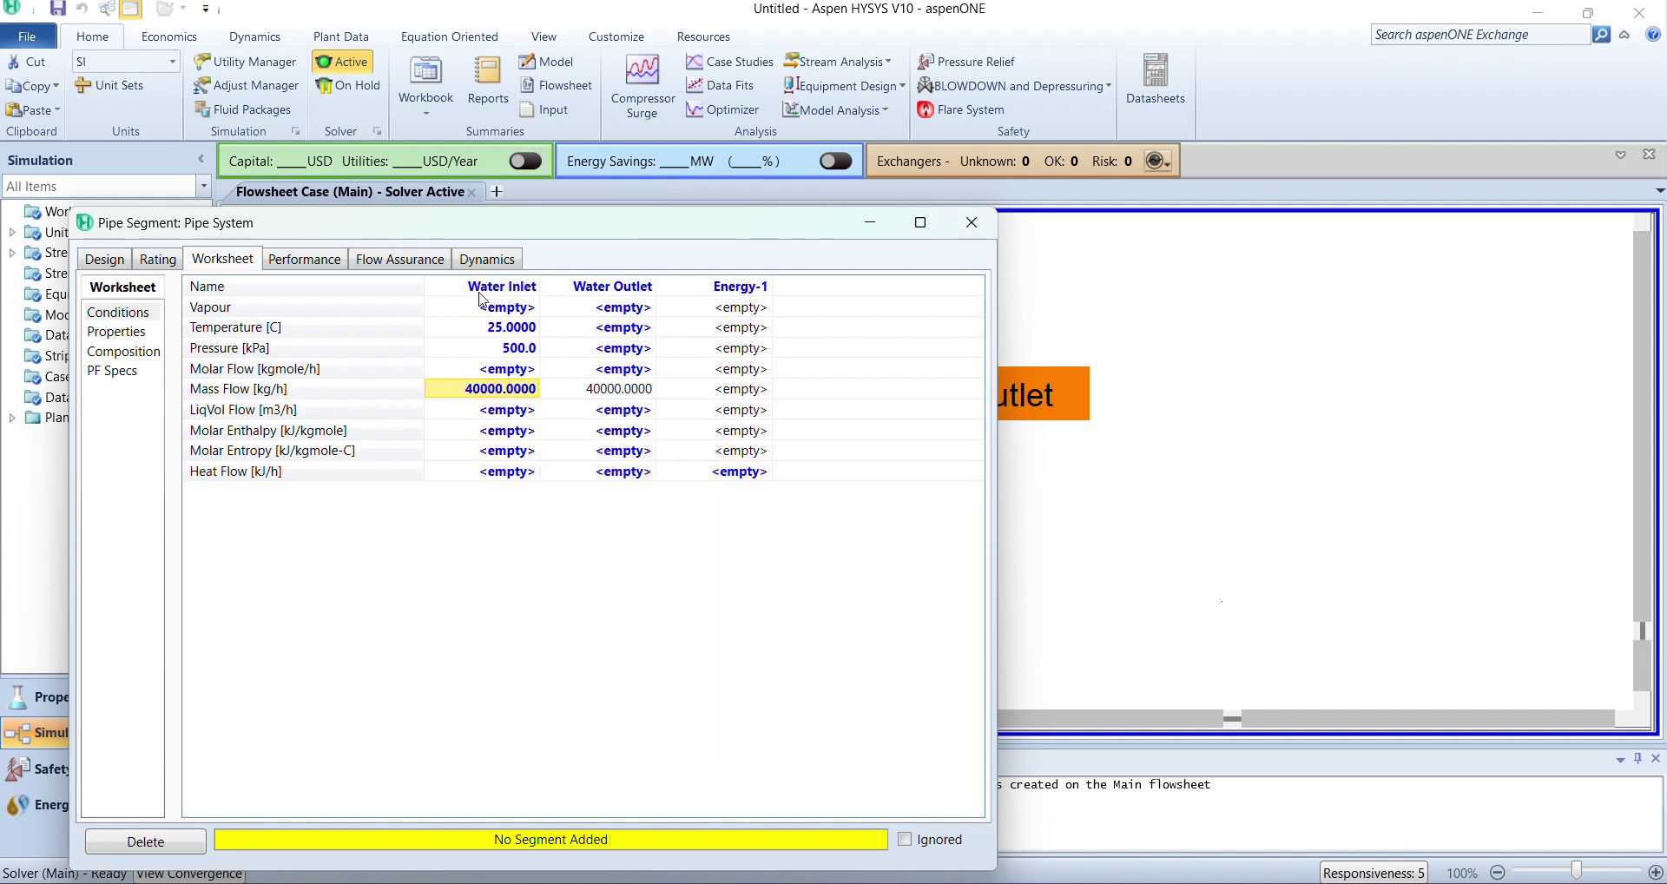
Define the Water Inlet stream's composition as an H2O mole fraction of 1.
click(142, 356)
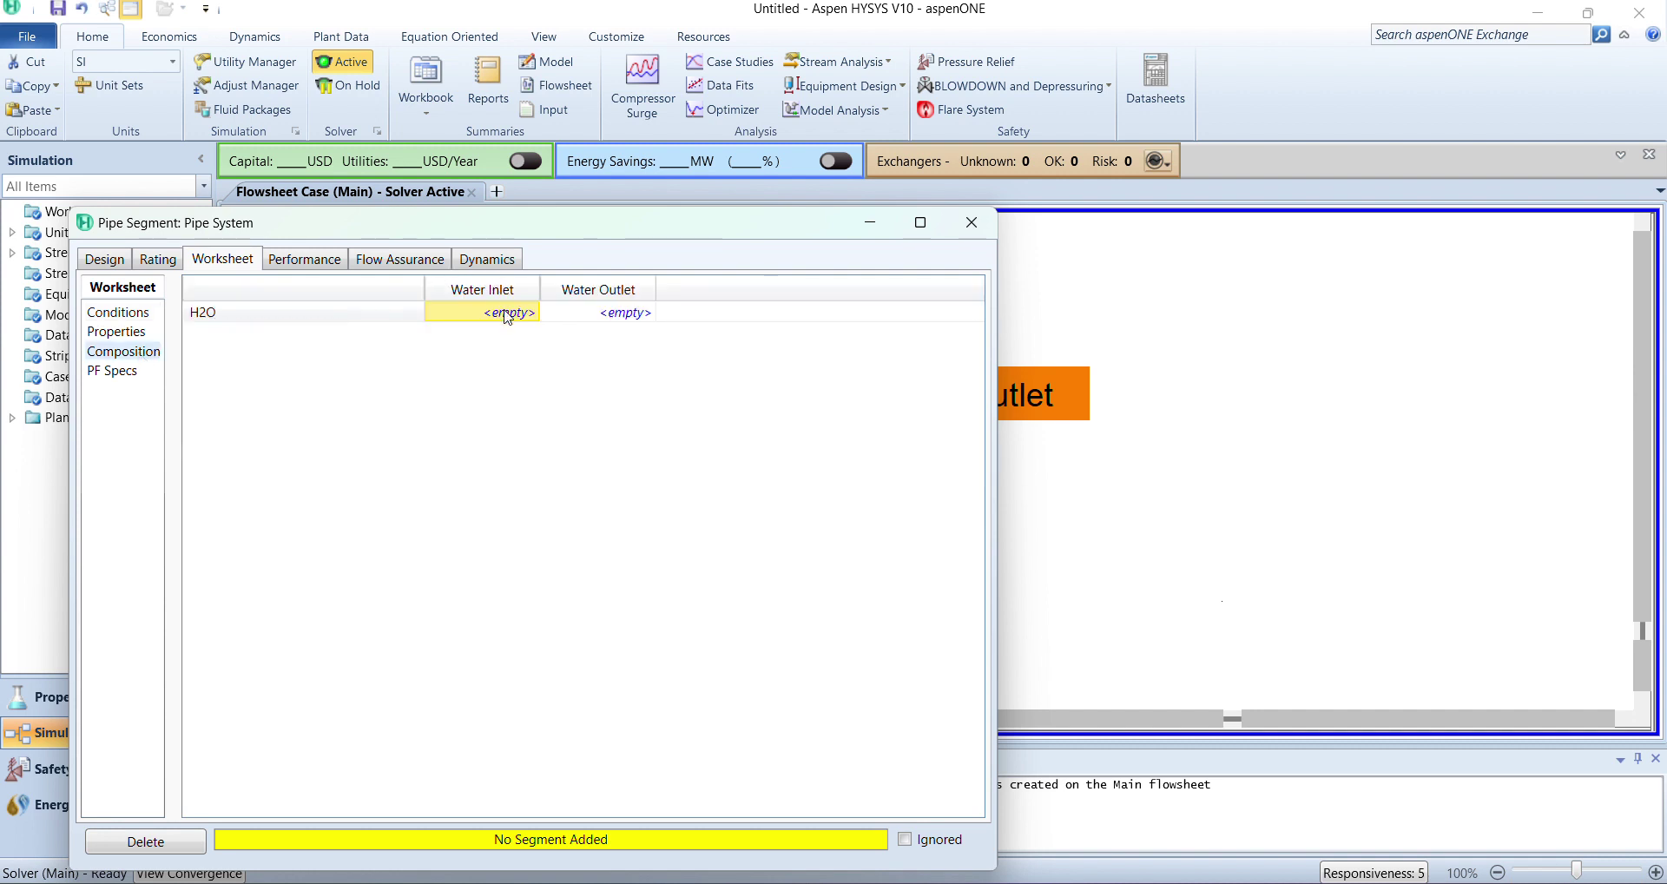
text(1)
key(Return)
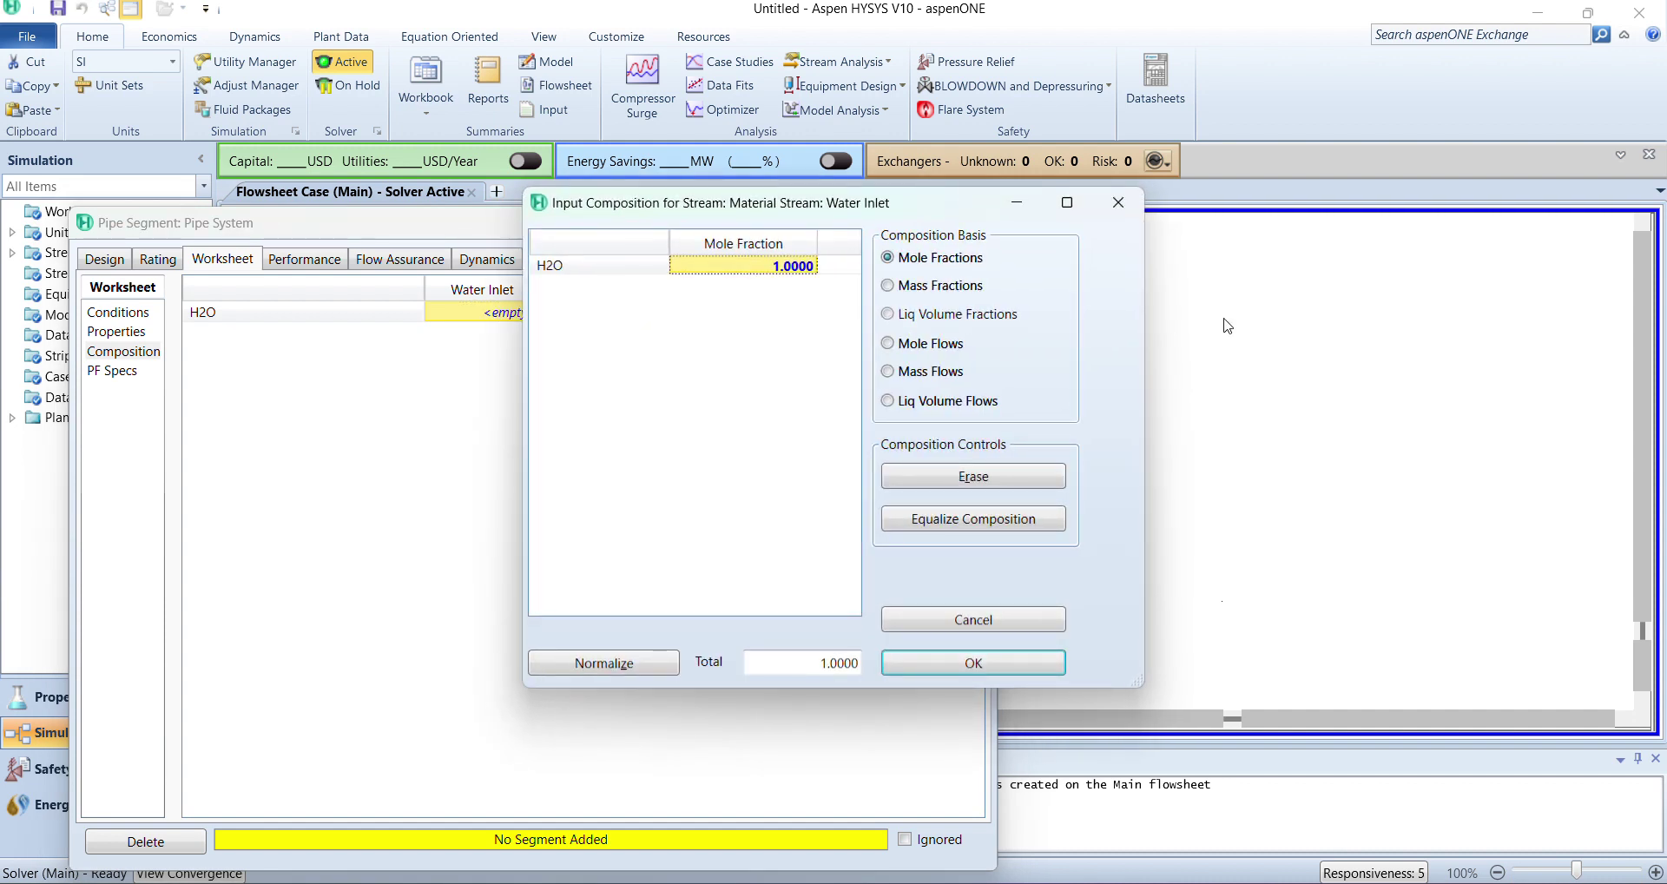
click(913, 266)
click(915, 658)
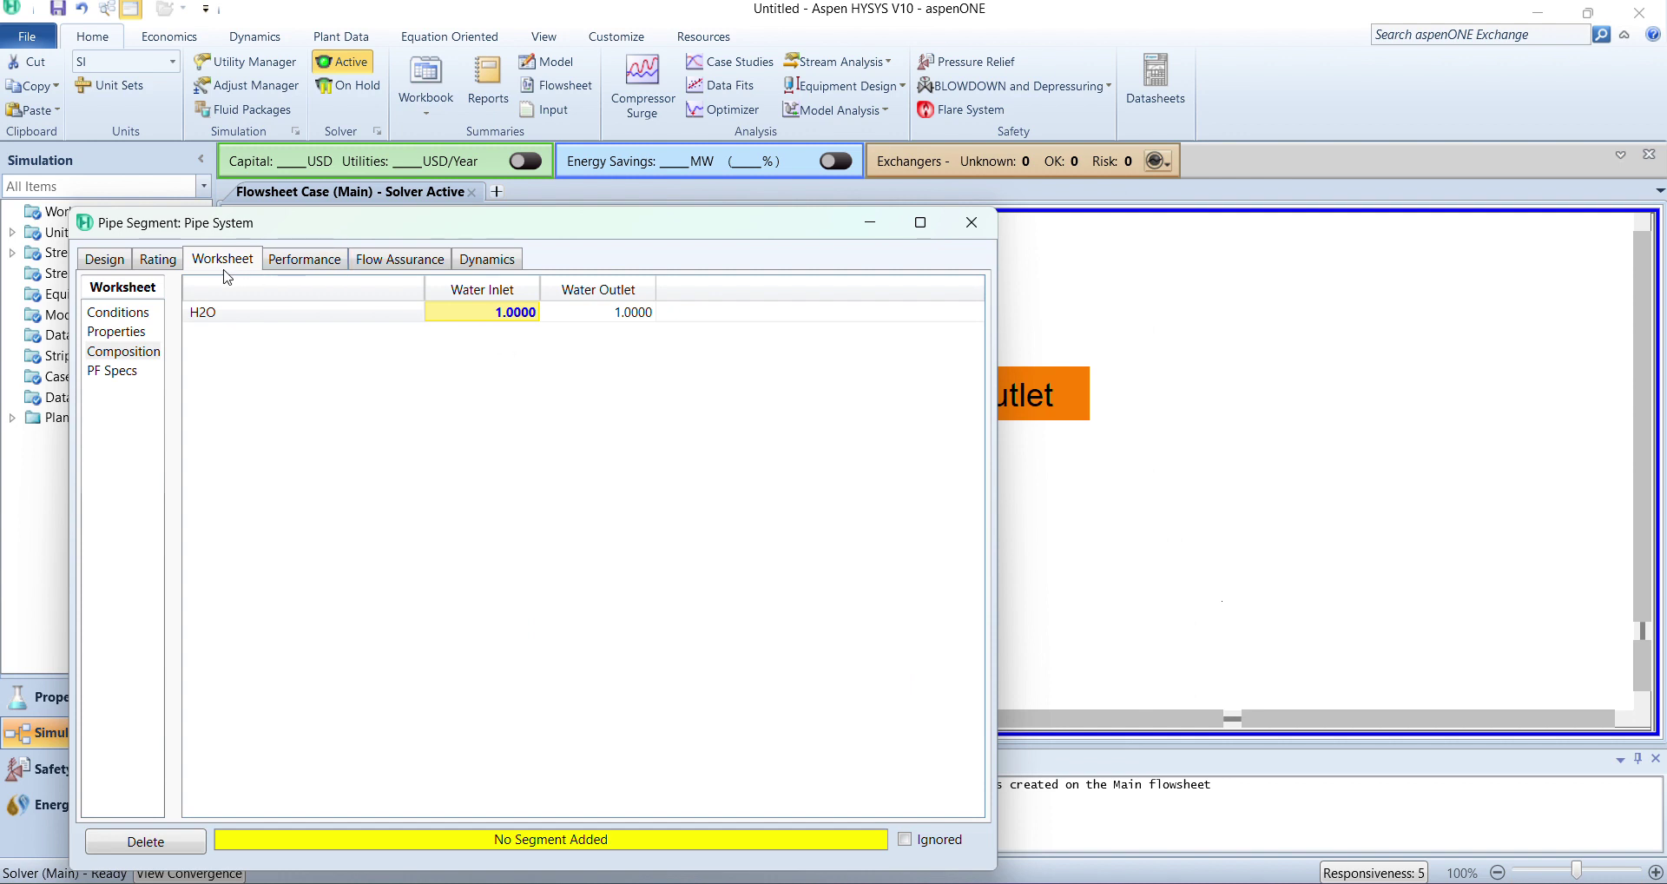
Open the pipe's heat transfer rating, and check the PowerPoint problem statement for the ambient temperature and heat transfer coefficient.
click(167, 263)
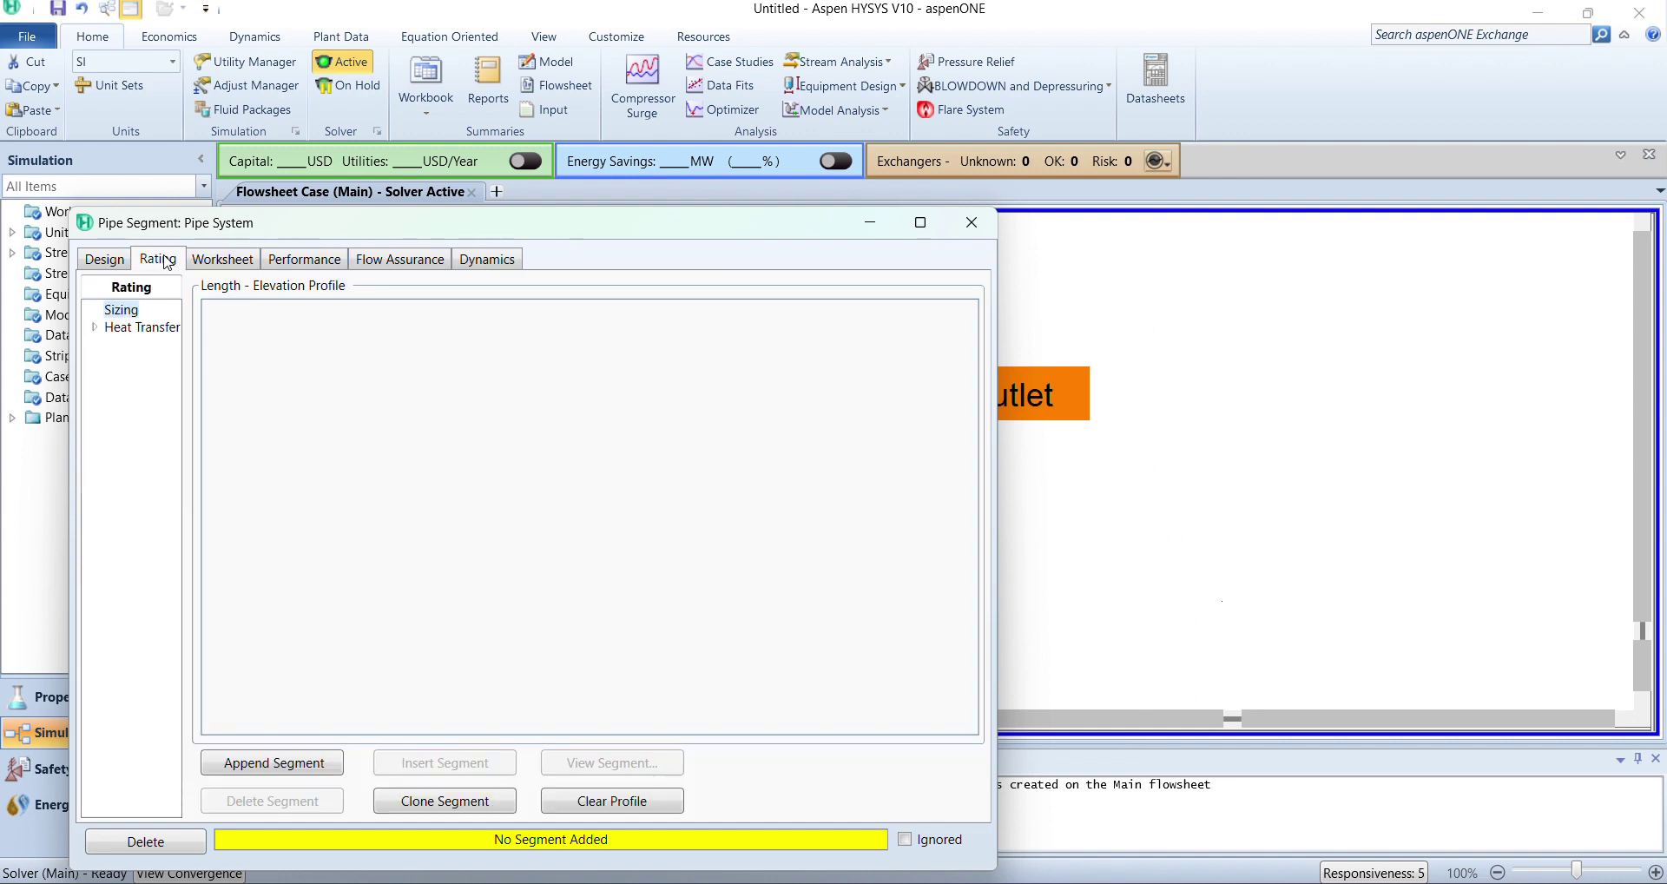
click(139, 330)
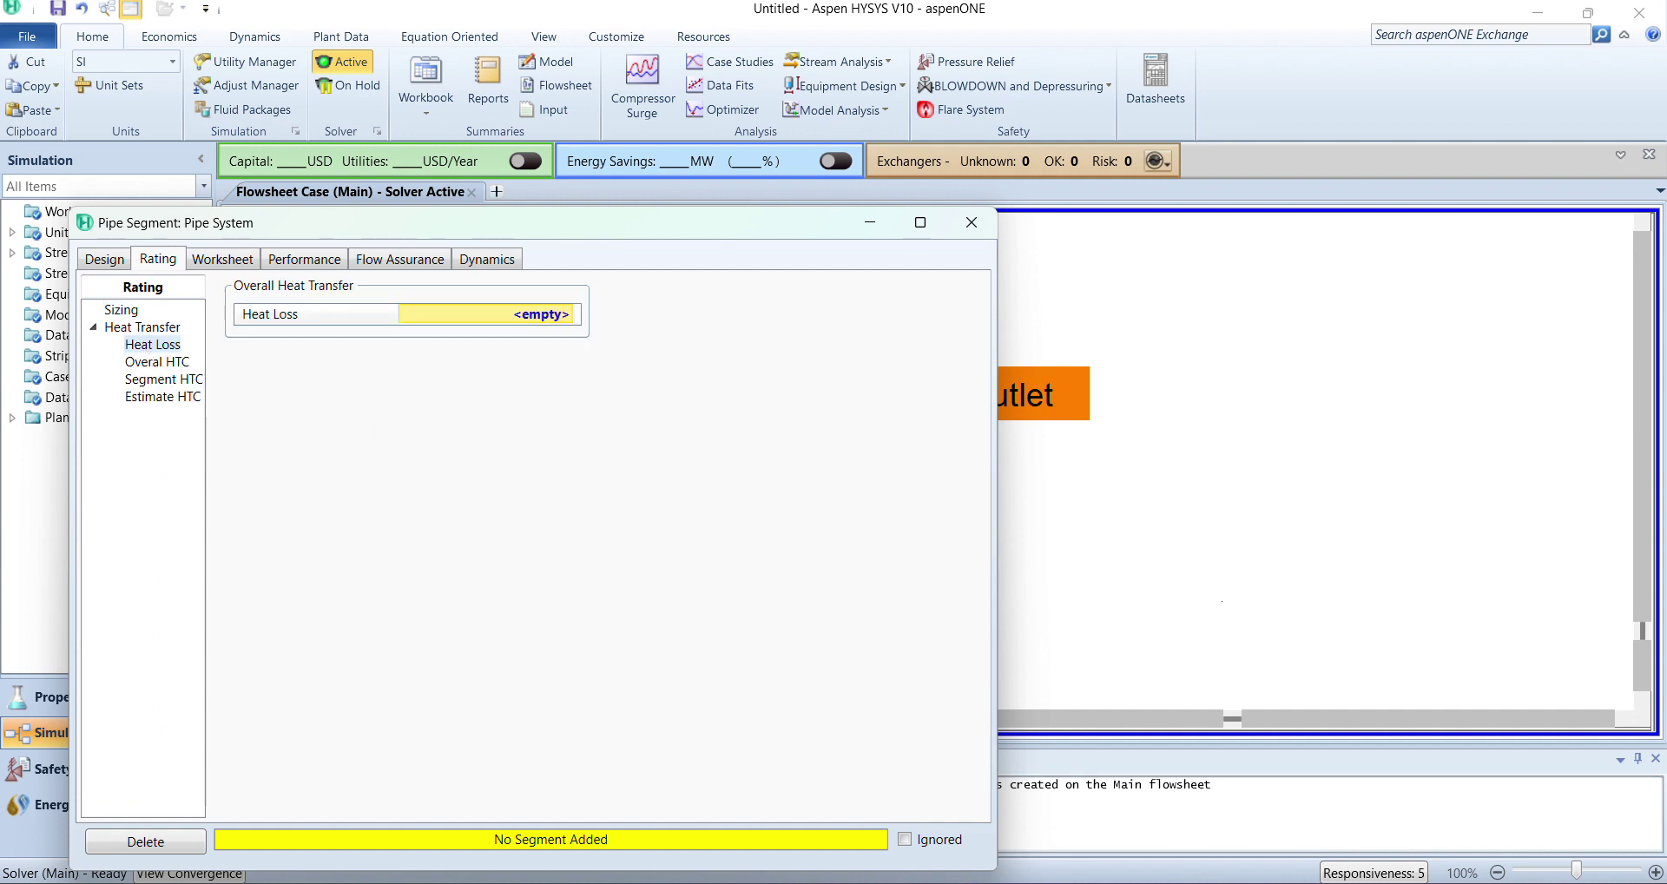
click(1265, 745)
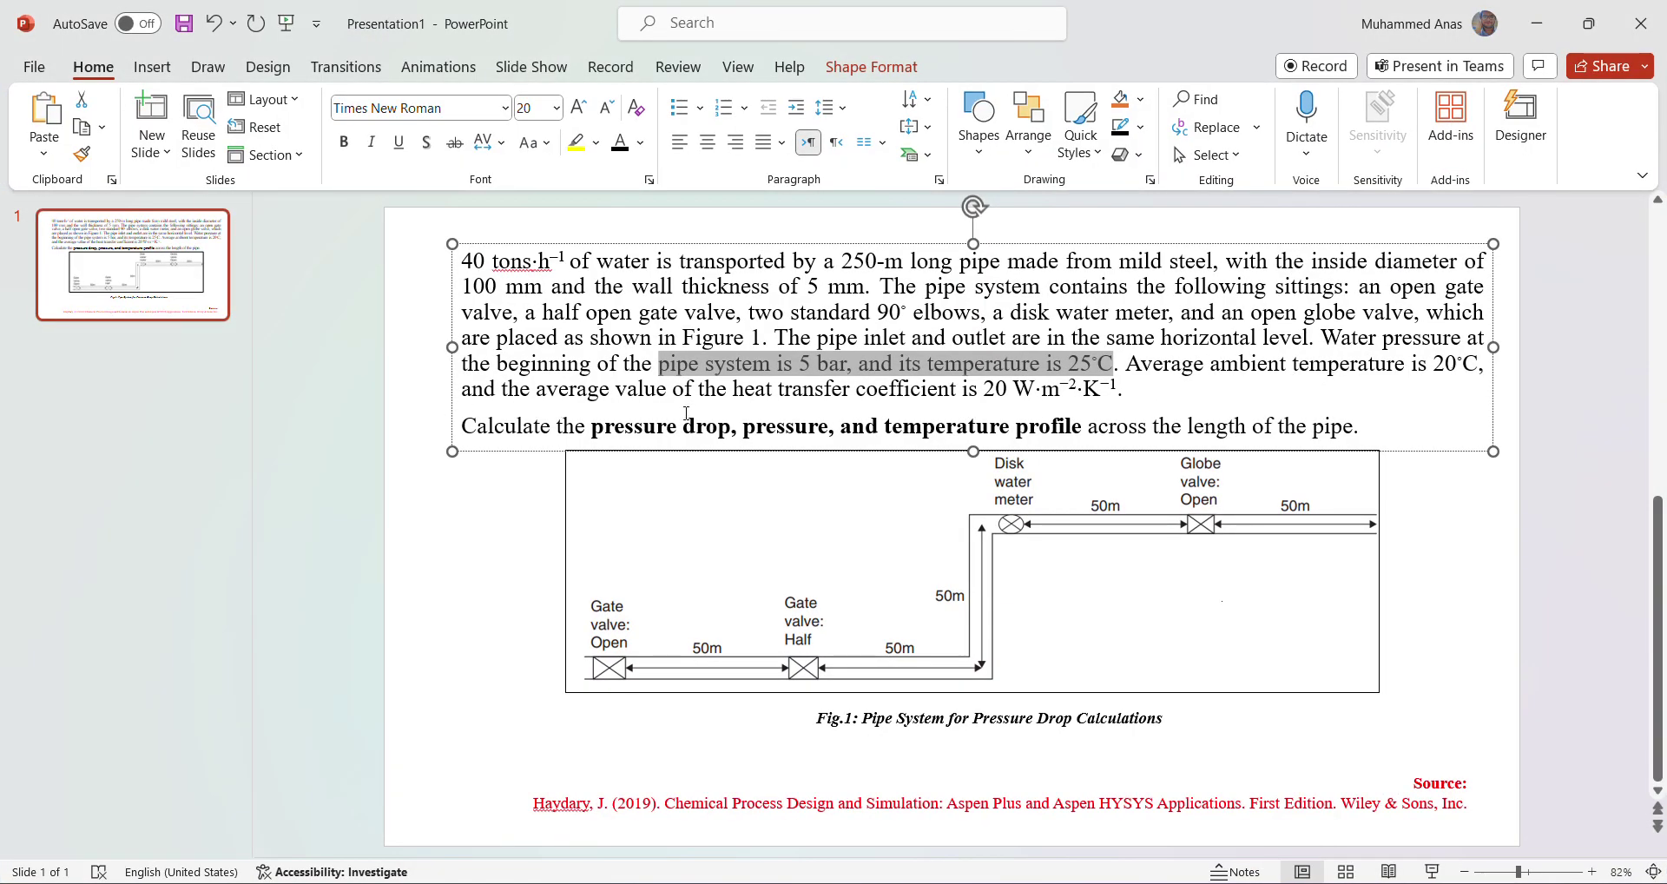
drag(984, 388, 1126, 388)
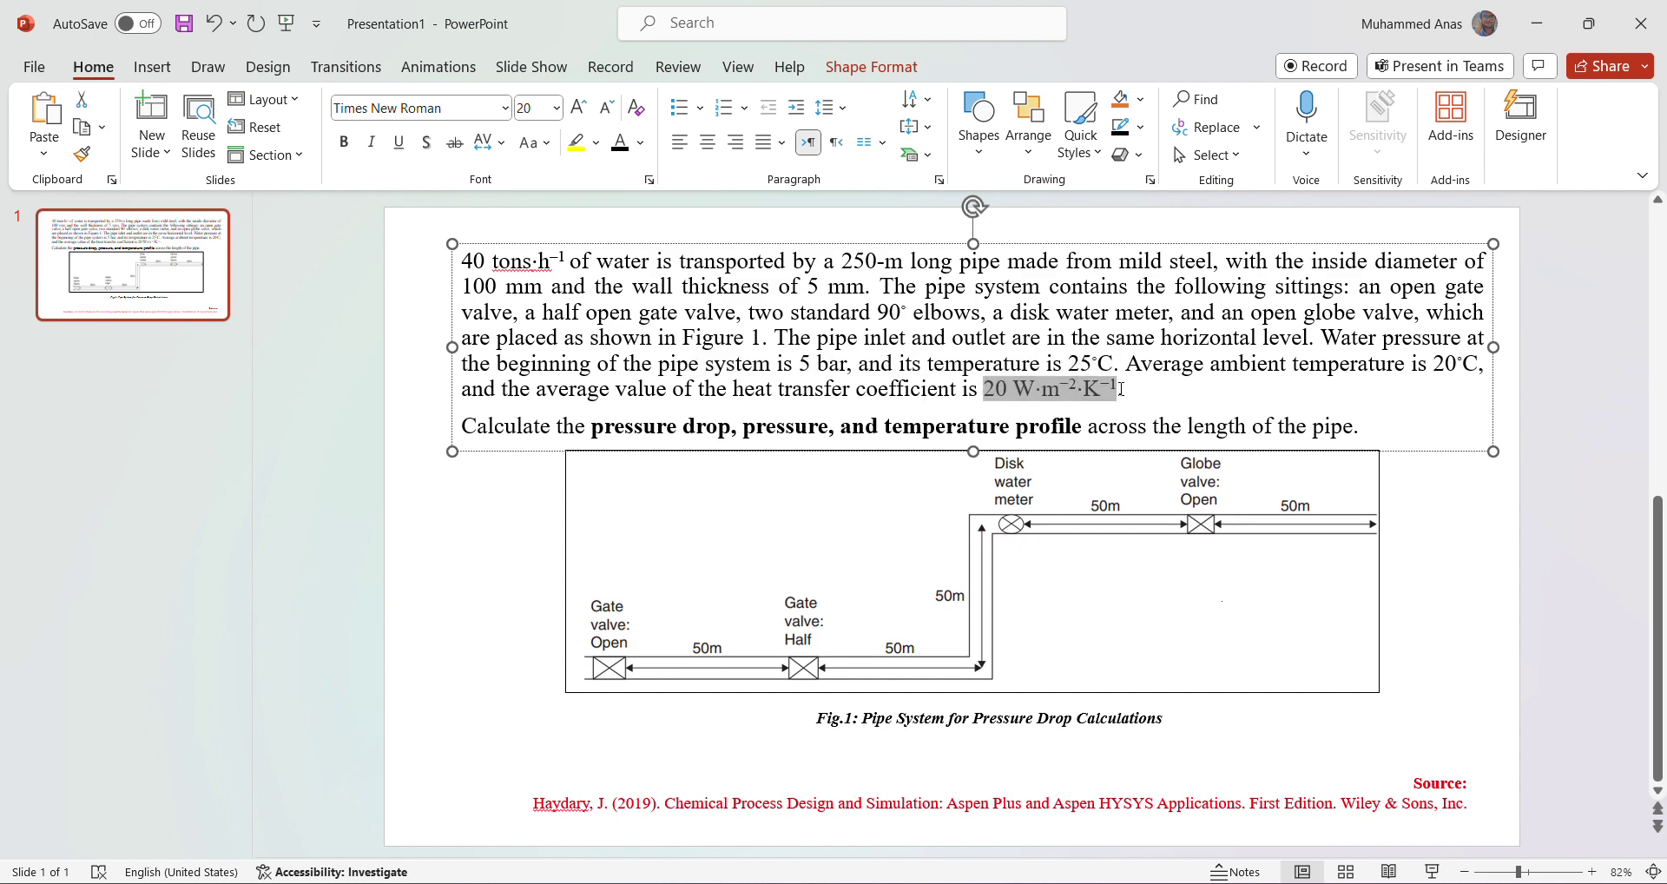
click(1536, 23)
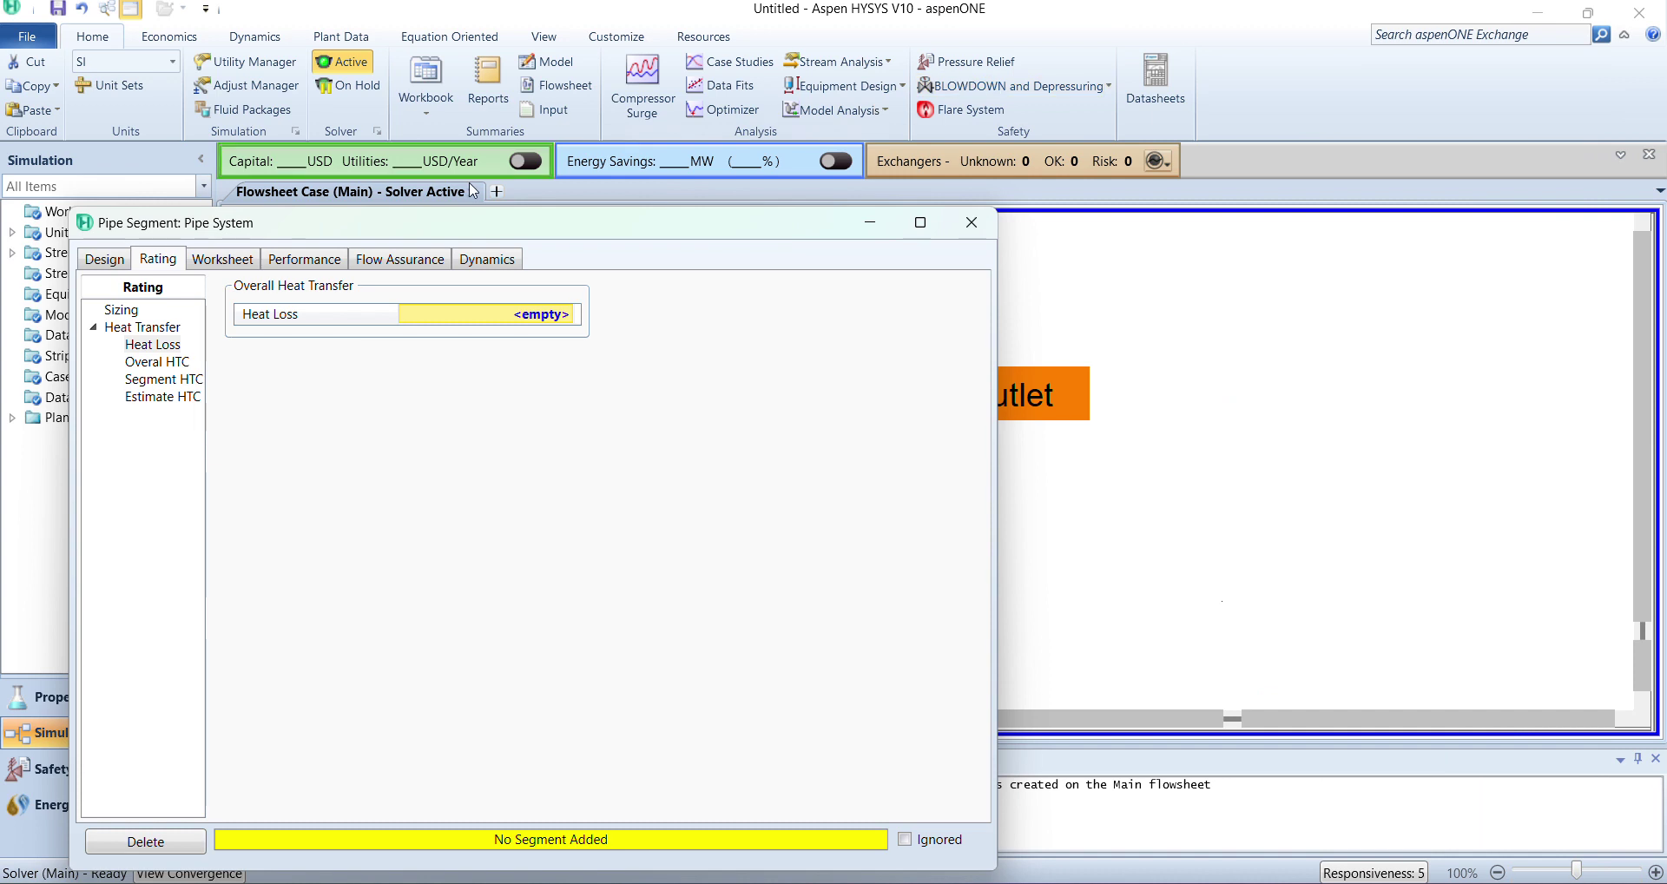
Set the pipe's ambient temperature to 20 °C and its overall heat transfer coefficient to 20 W/m2-K.
click(157, 363)
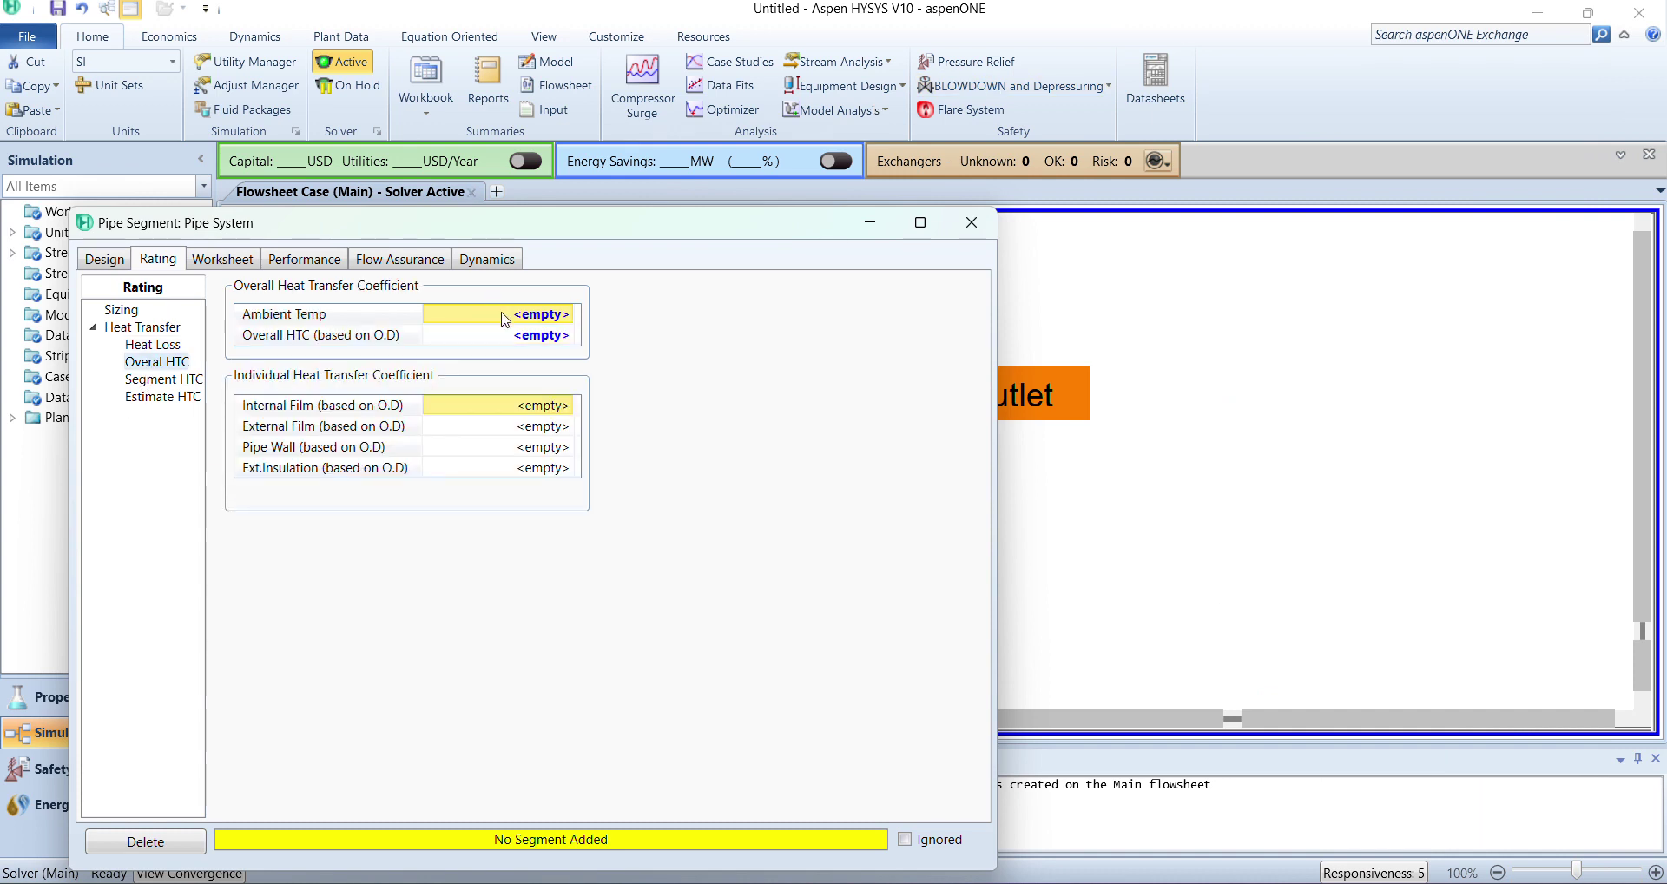
text(20)
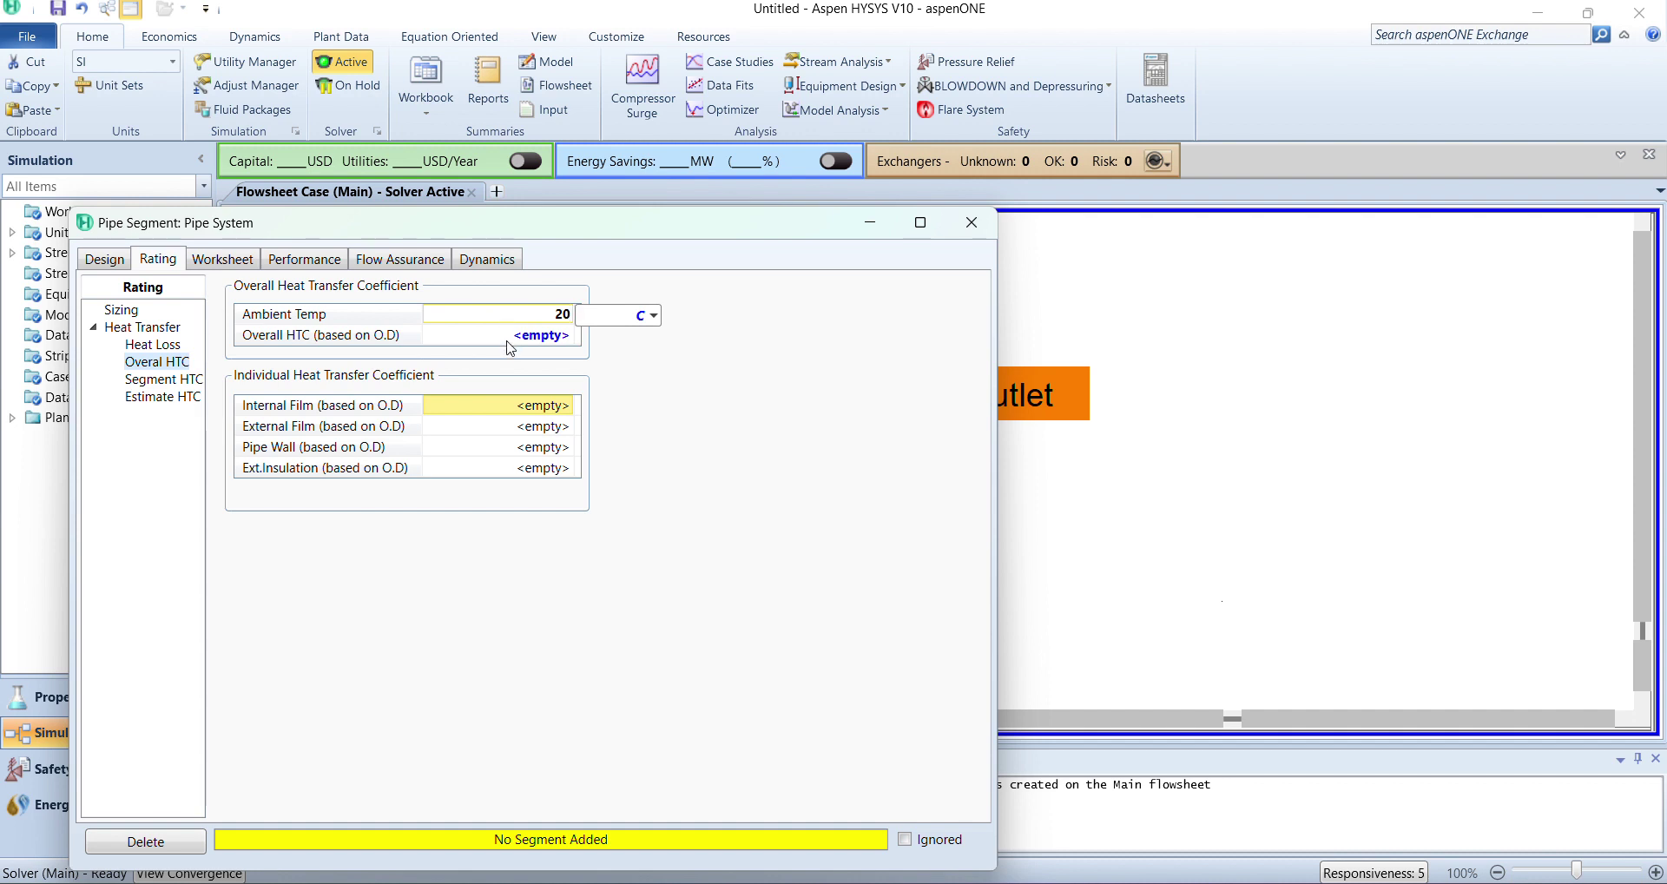
click(511, 347)
text(20)
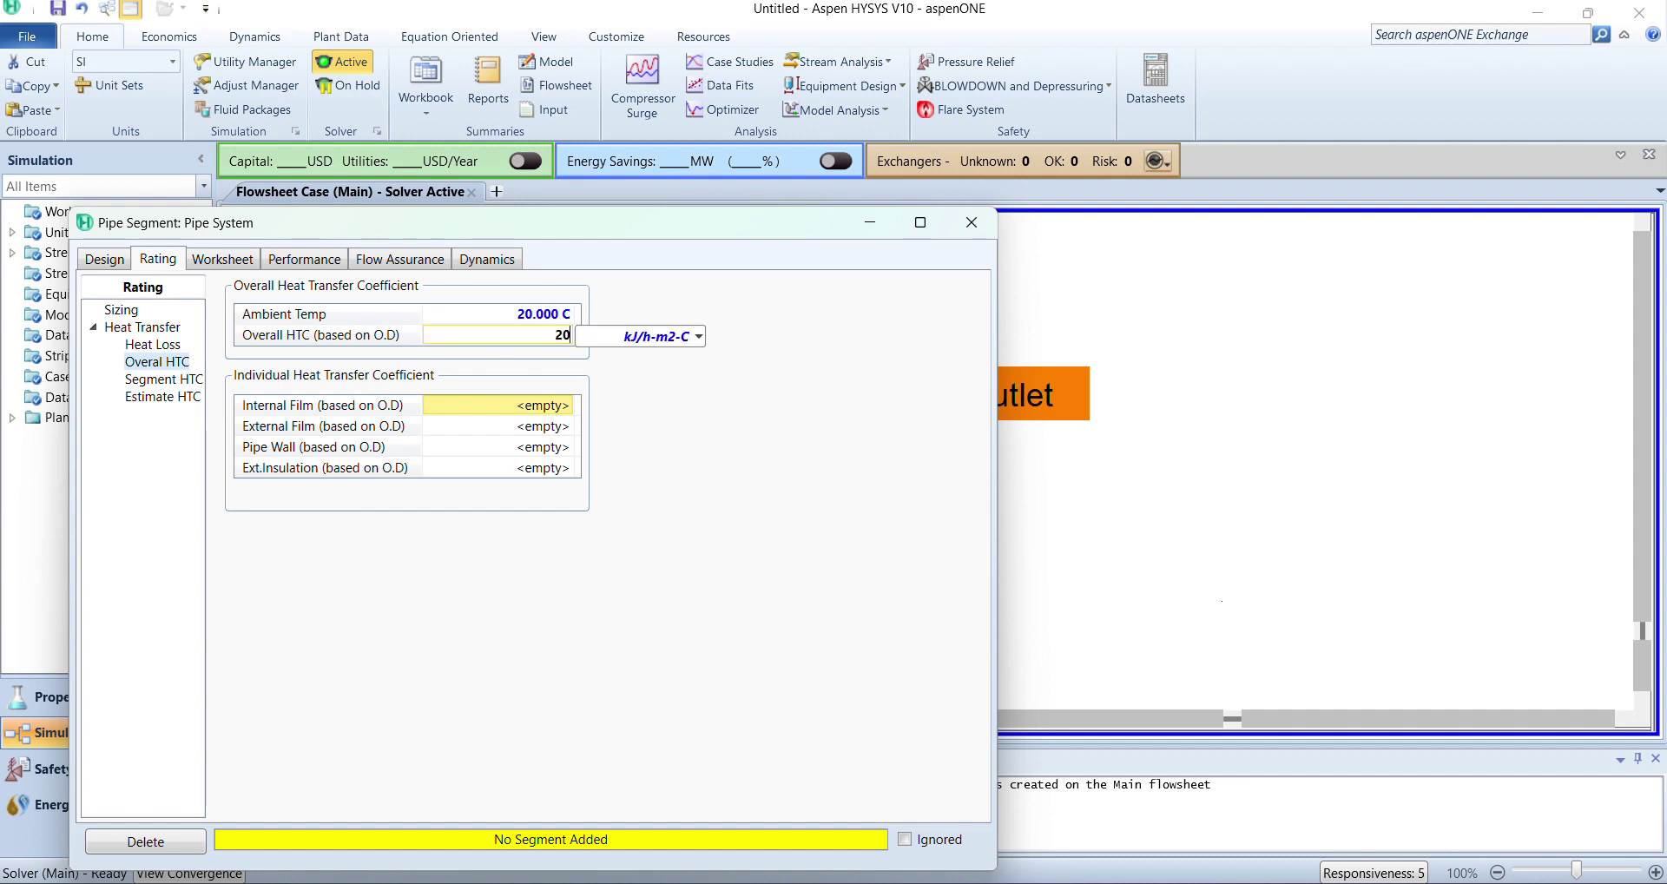
click(698, 336)
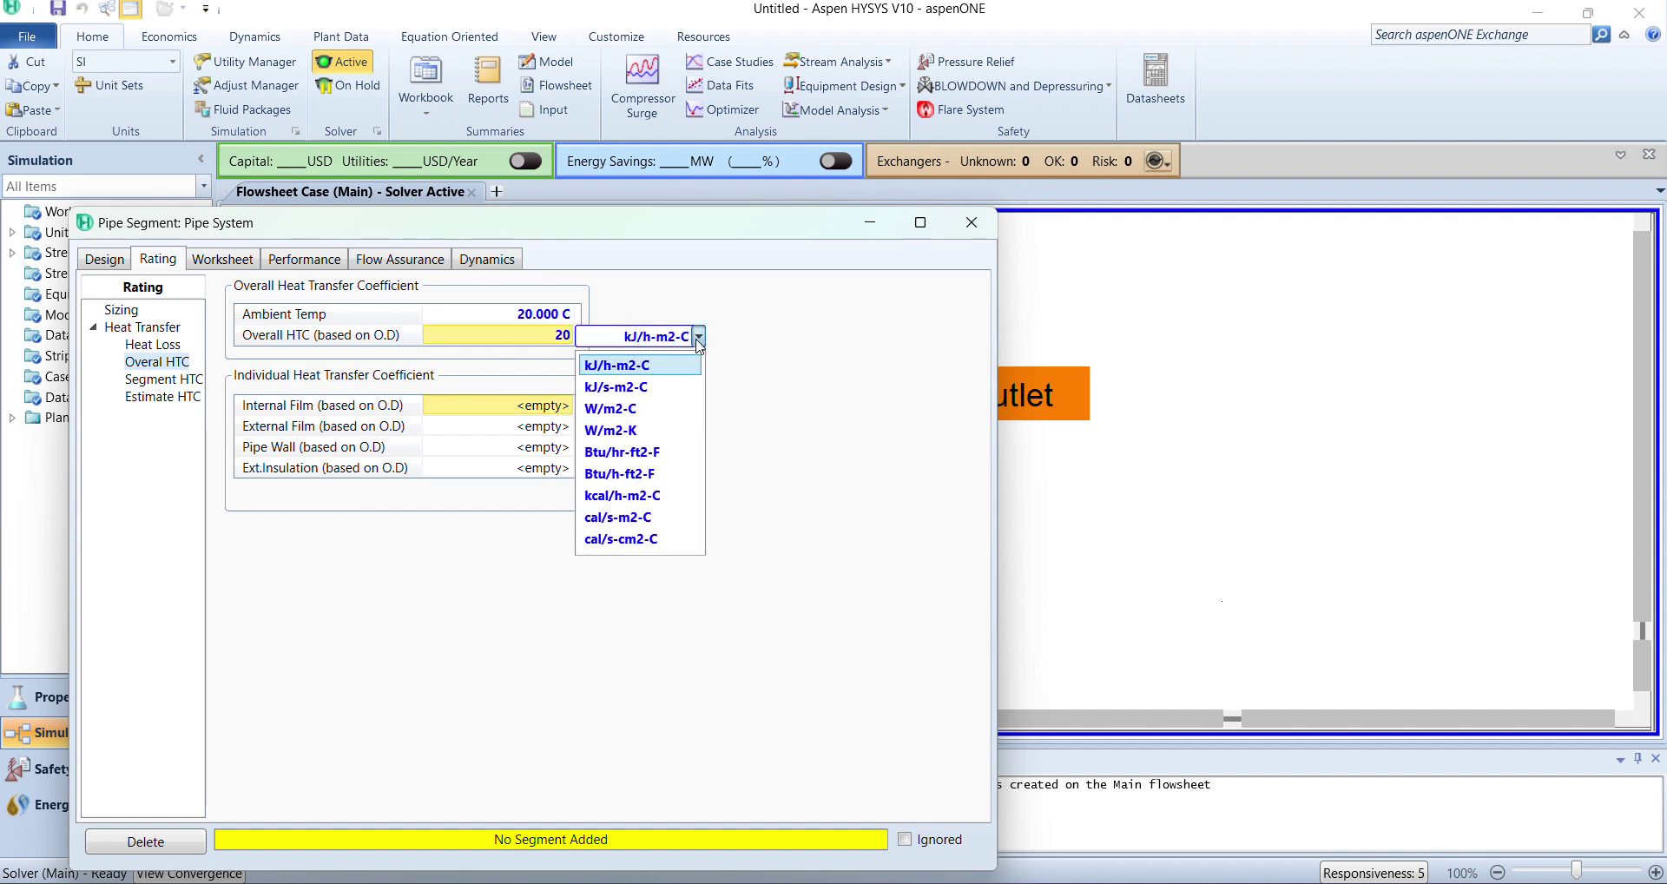
click(646, 432)
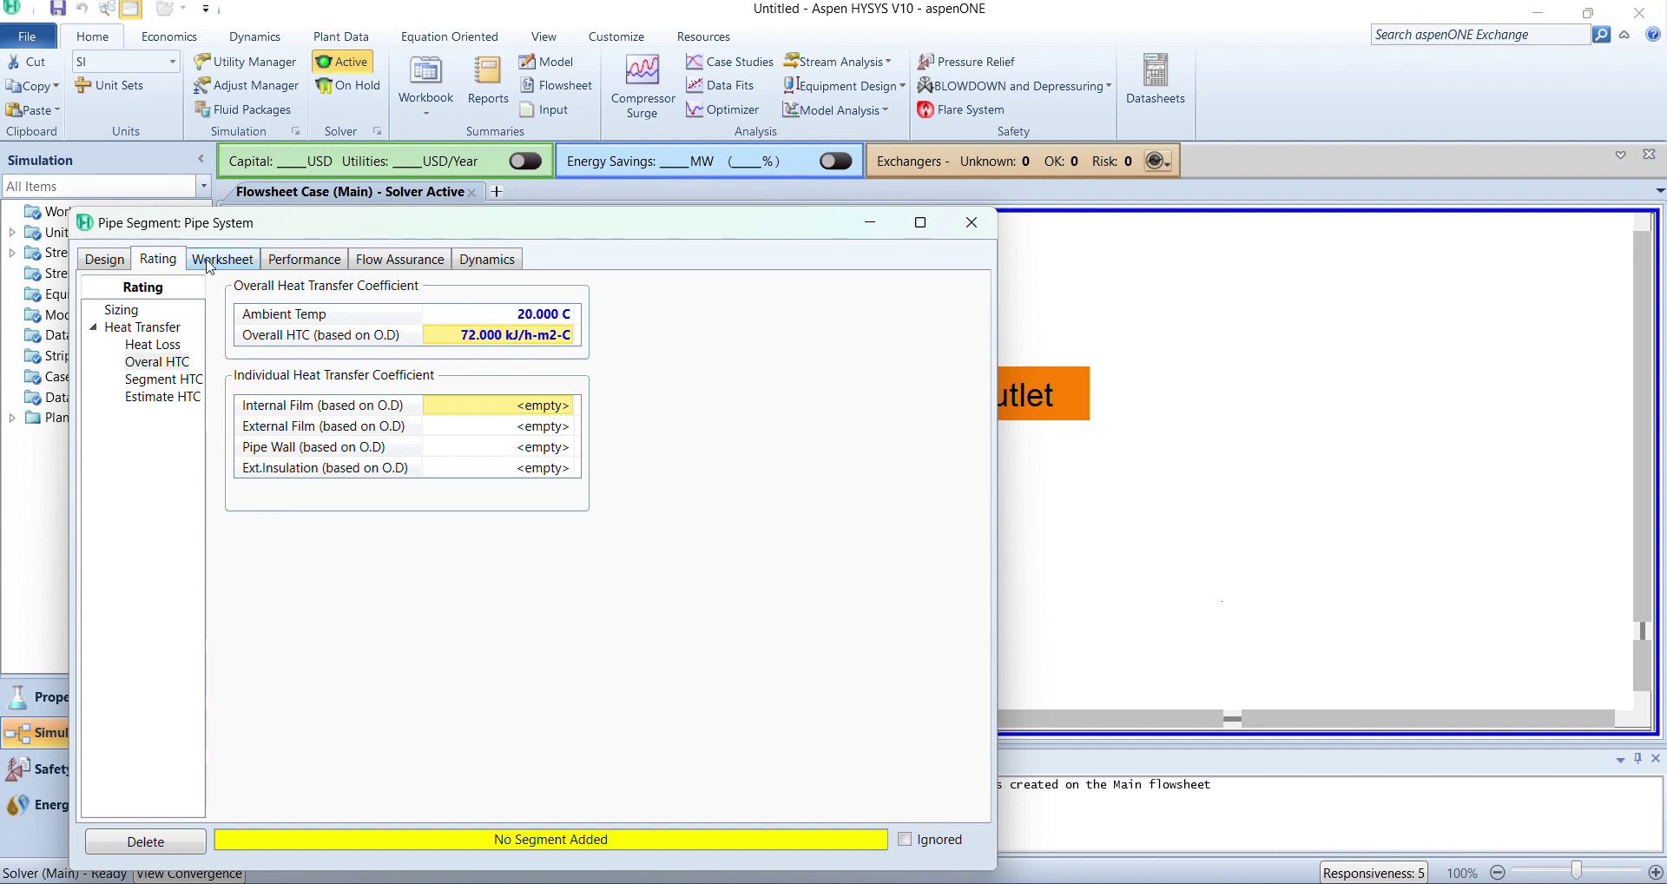
Open the pipe's sizing page, and examine the PowerPoint figure for the order of fittings and pipe lengths.
click(125, 310)
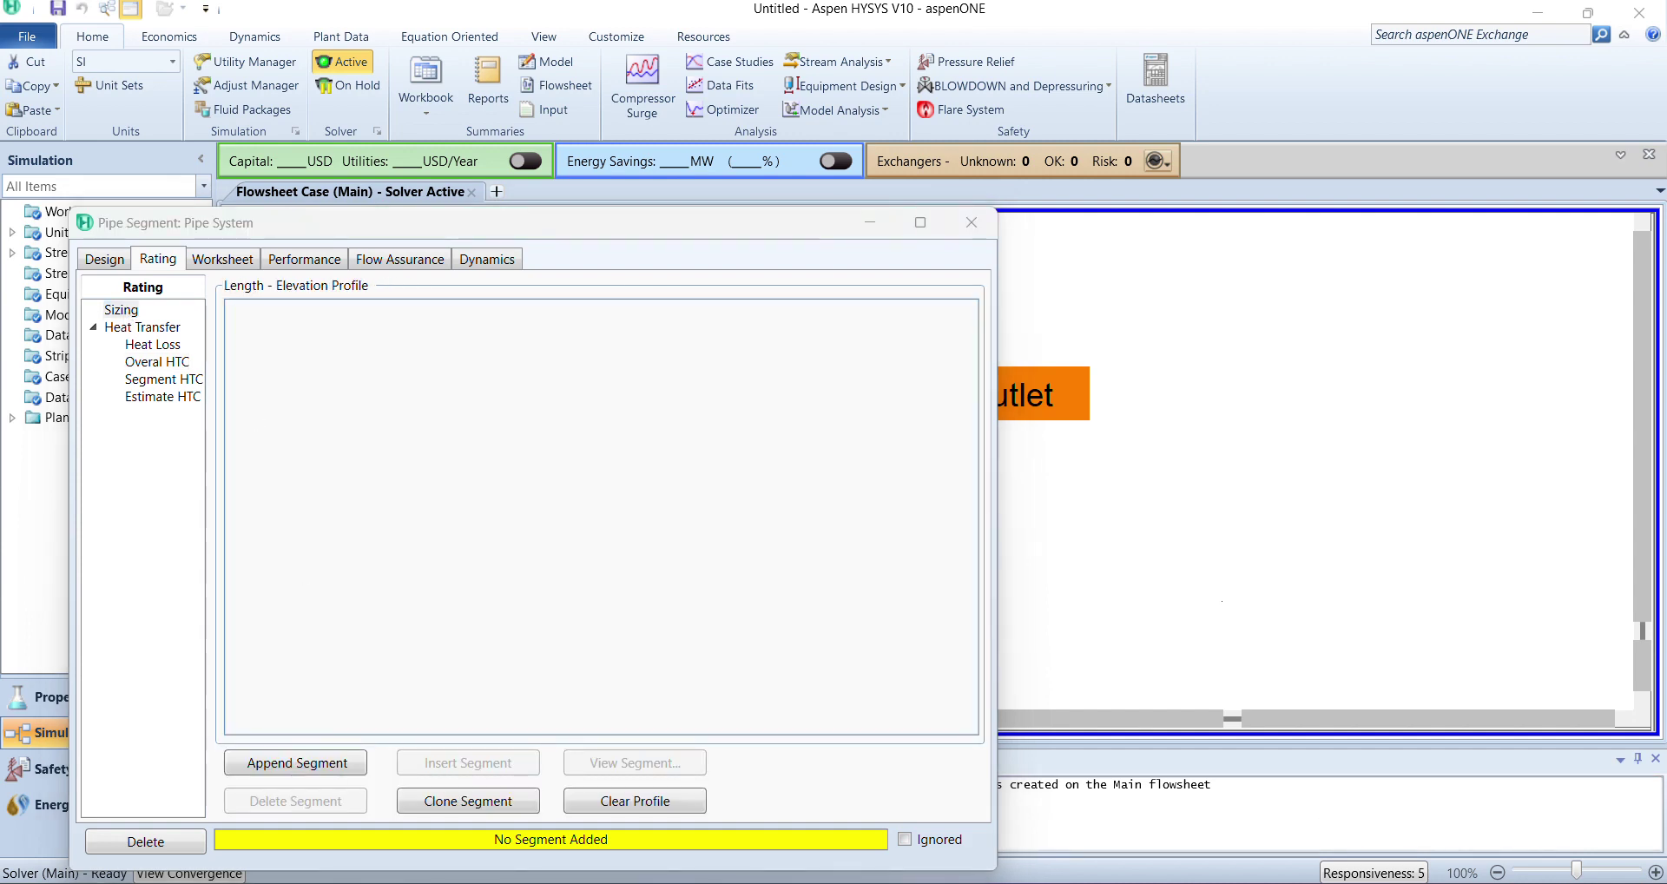
key(alt+Tab)
click(471, 651)
click(792, 610)
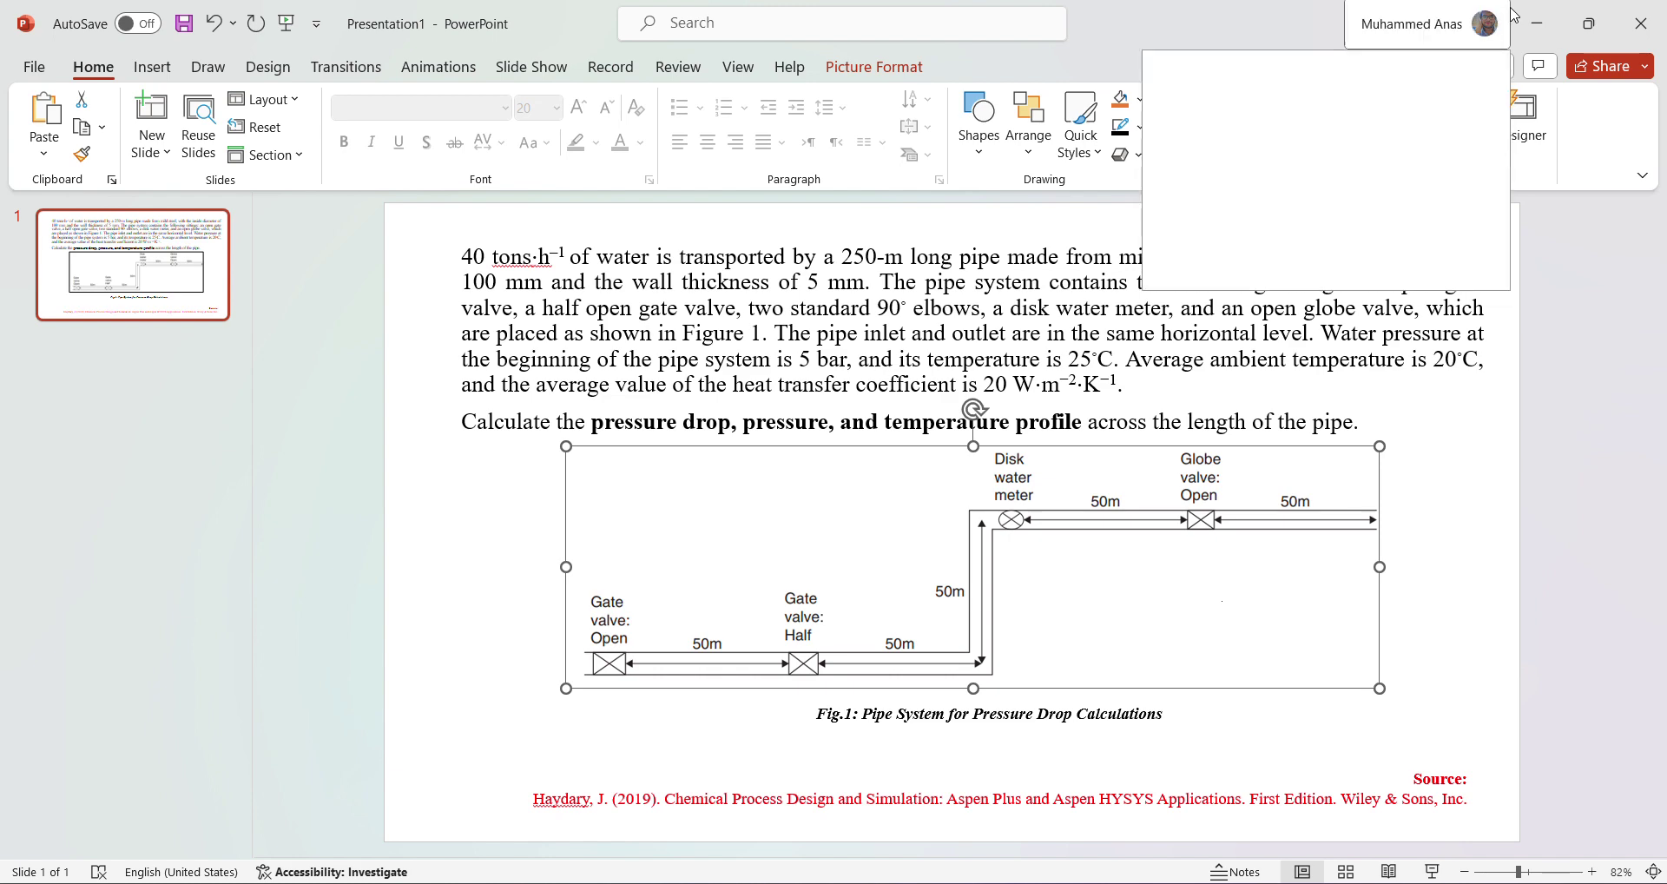
click(1539, 27)
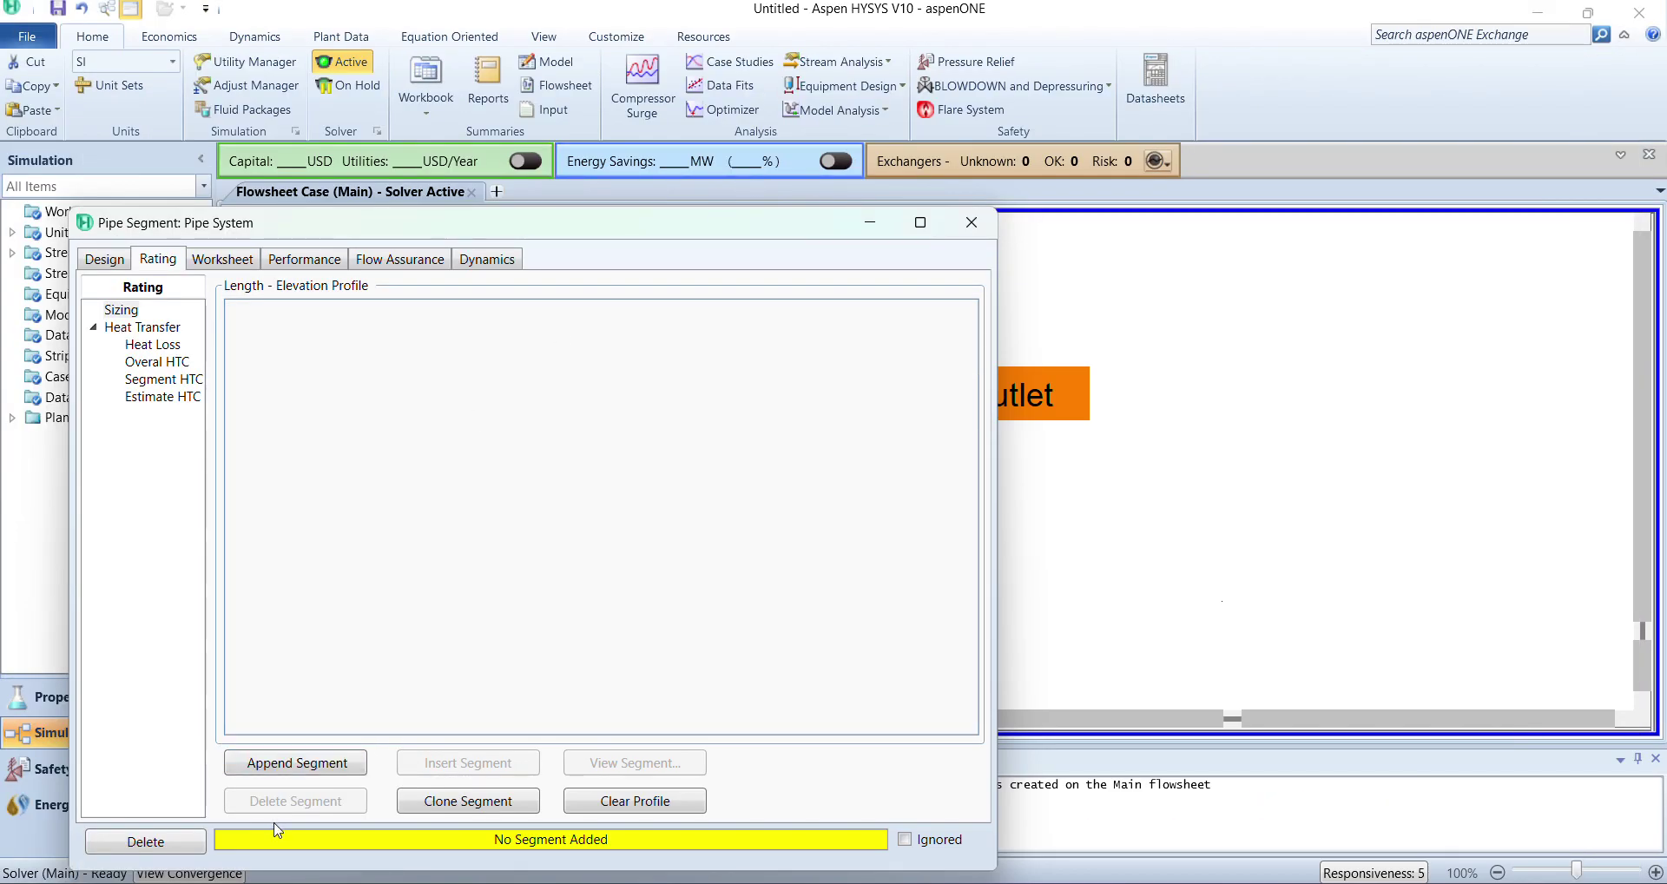
Append the first segment to the pipe profile and make it a Gate Valve: Open fitting, as in the PowerPoint figure.
click(297, 764)
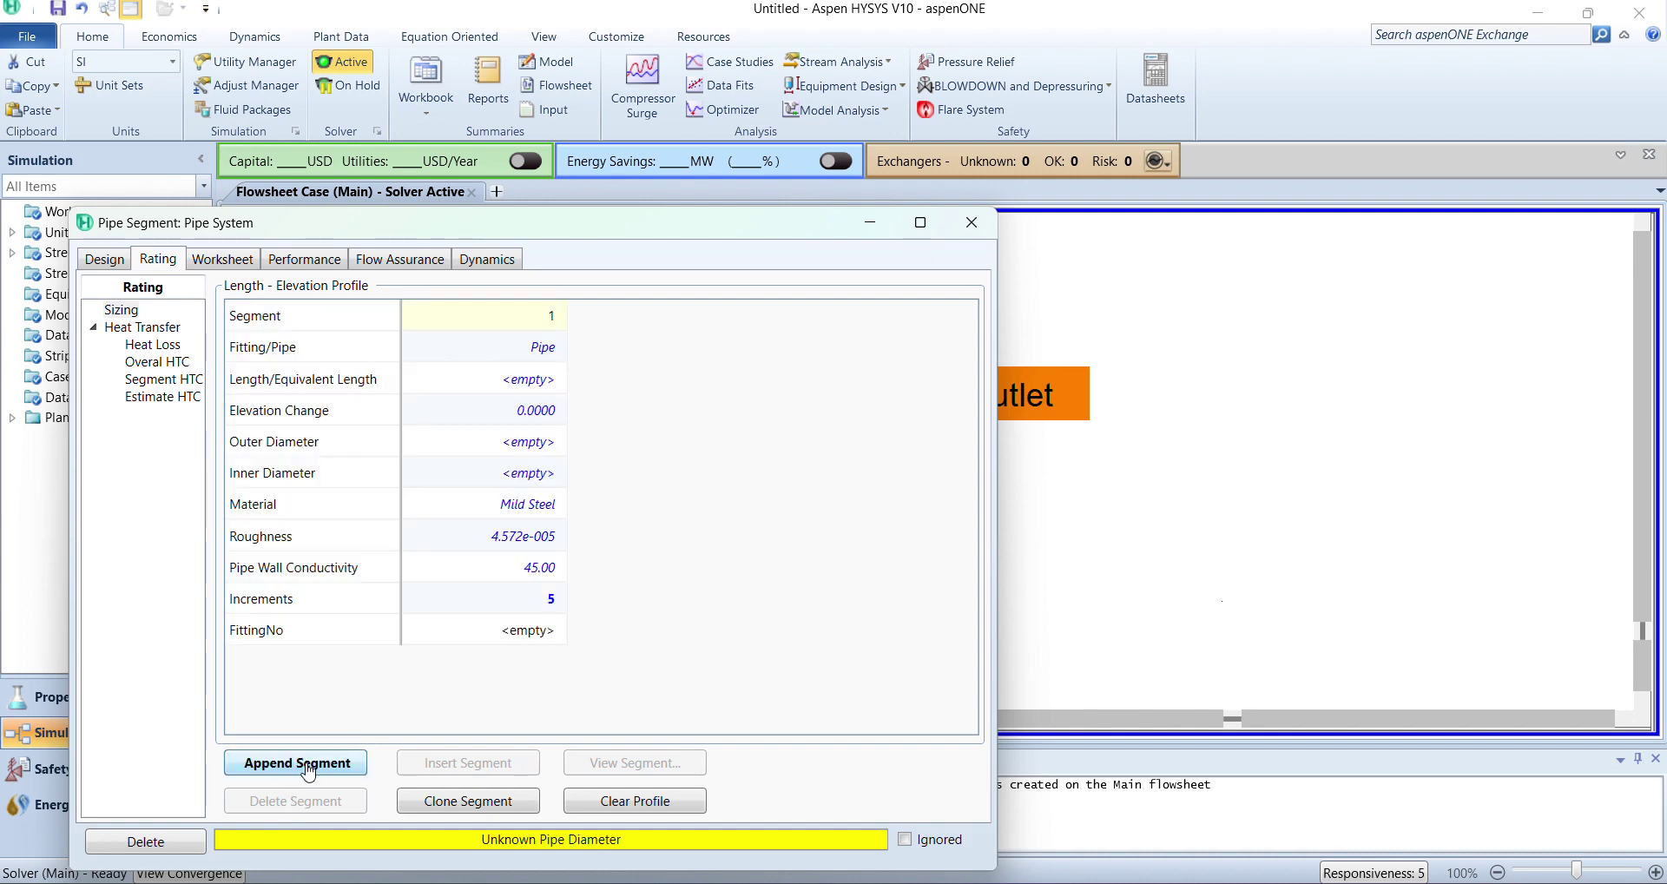
click(1239, 880)
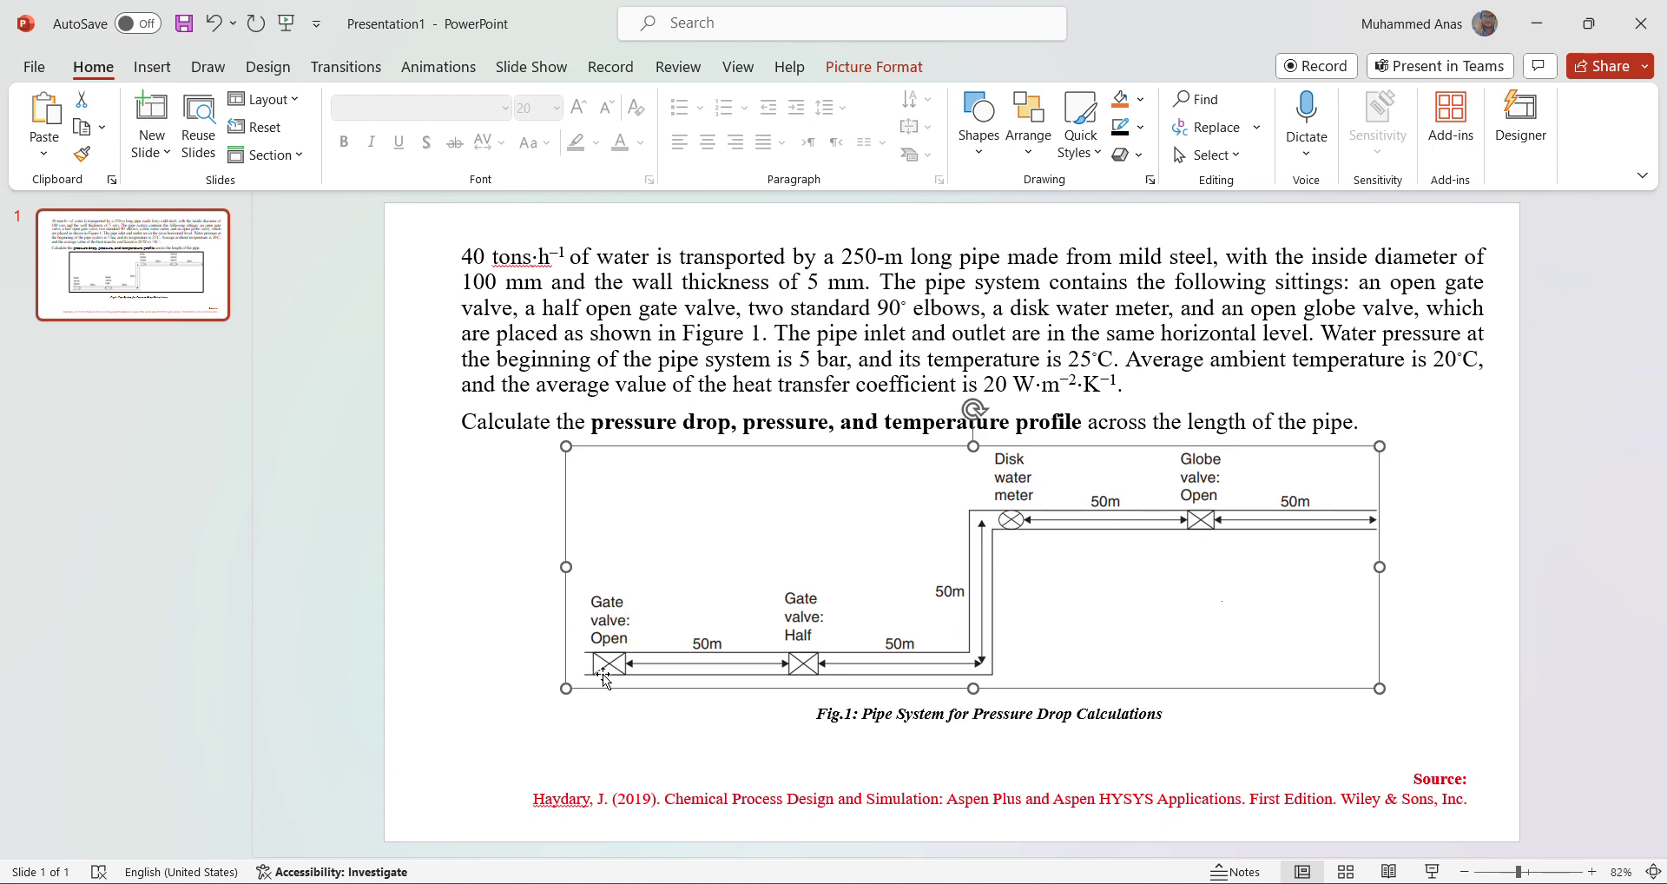
click(1537, 23)
click(554, 351)
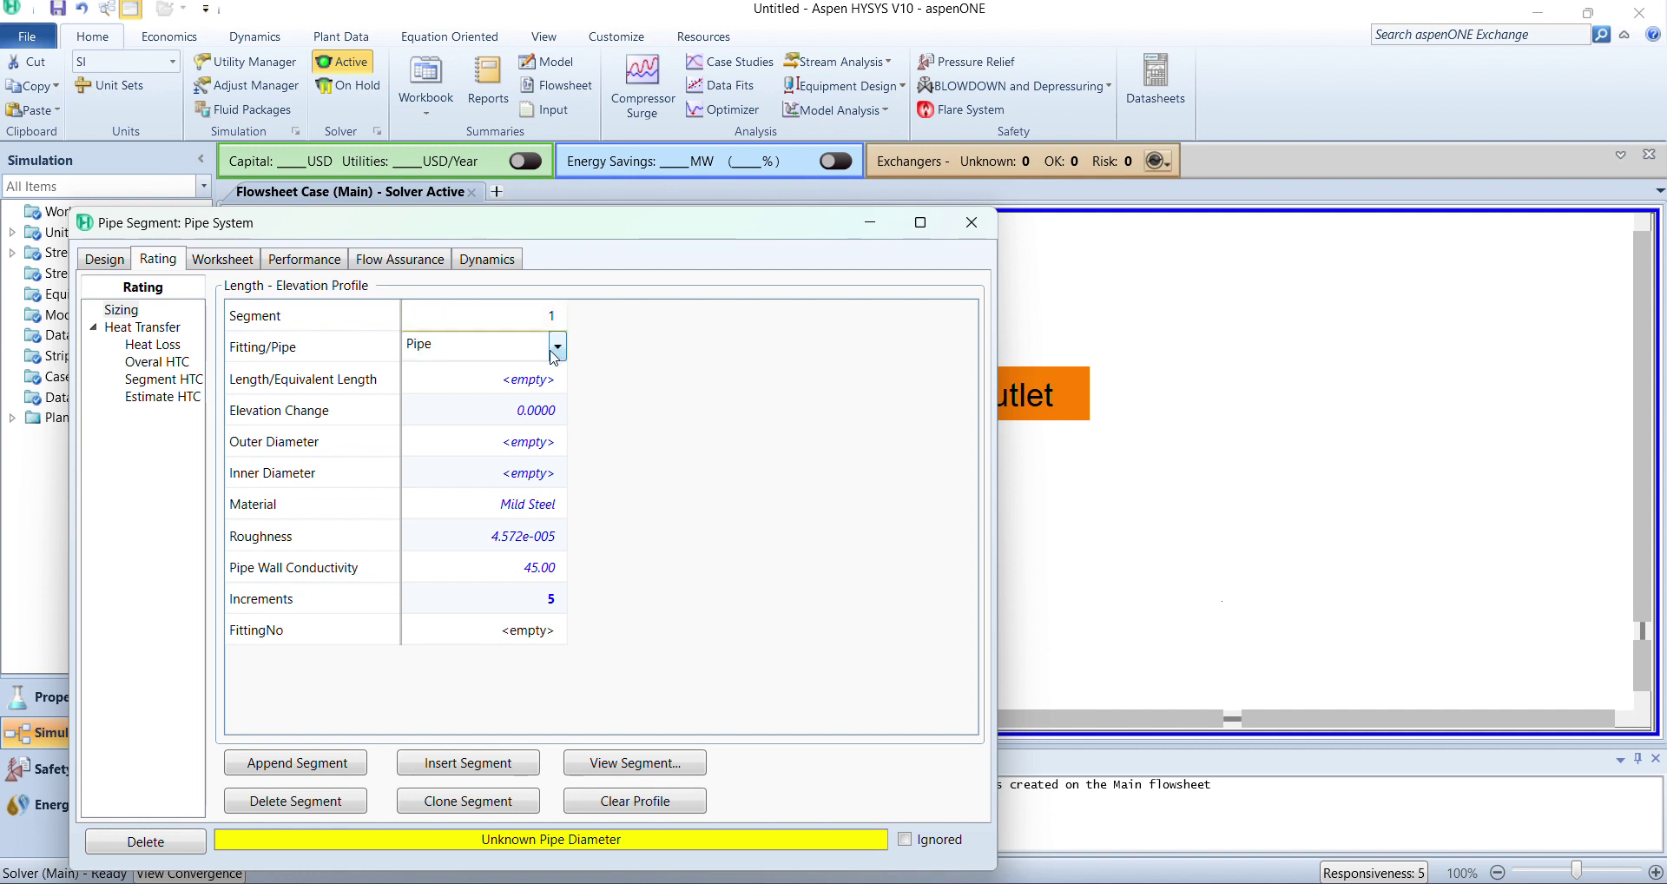
click(557, 347)
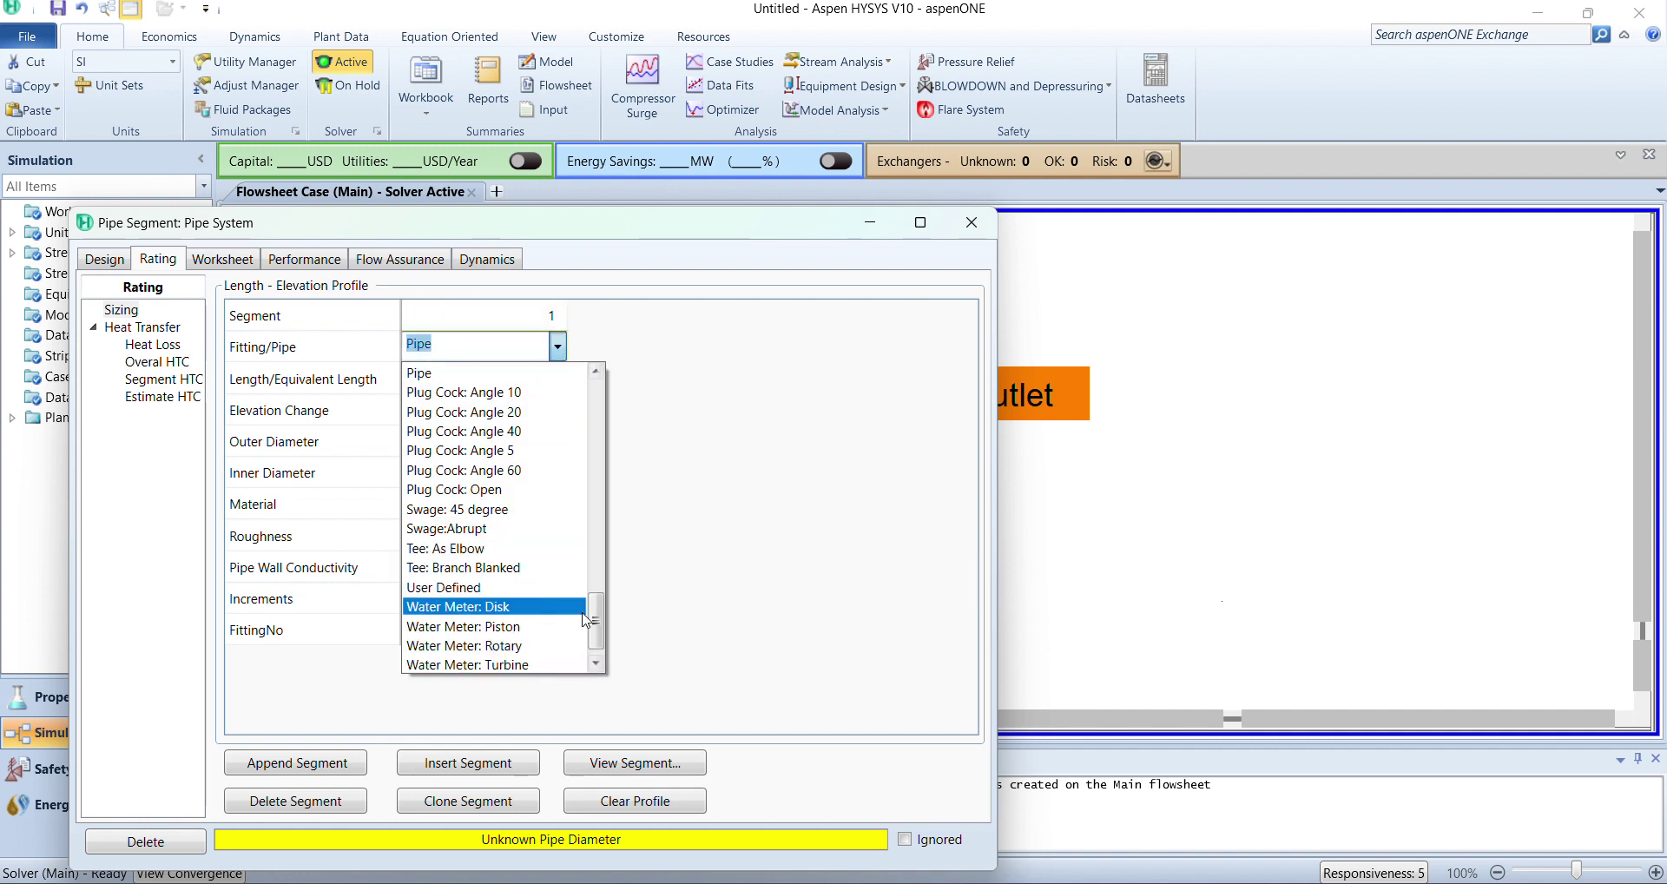
drag(599, 641, 603, 597)
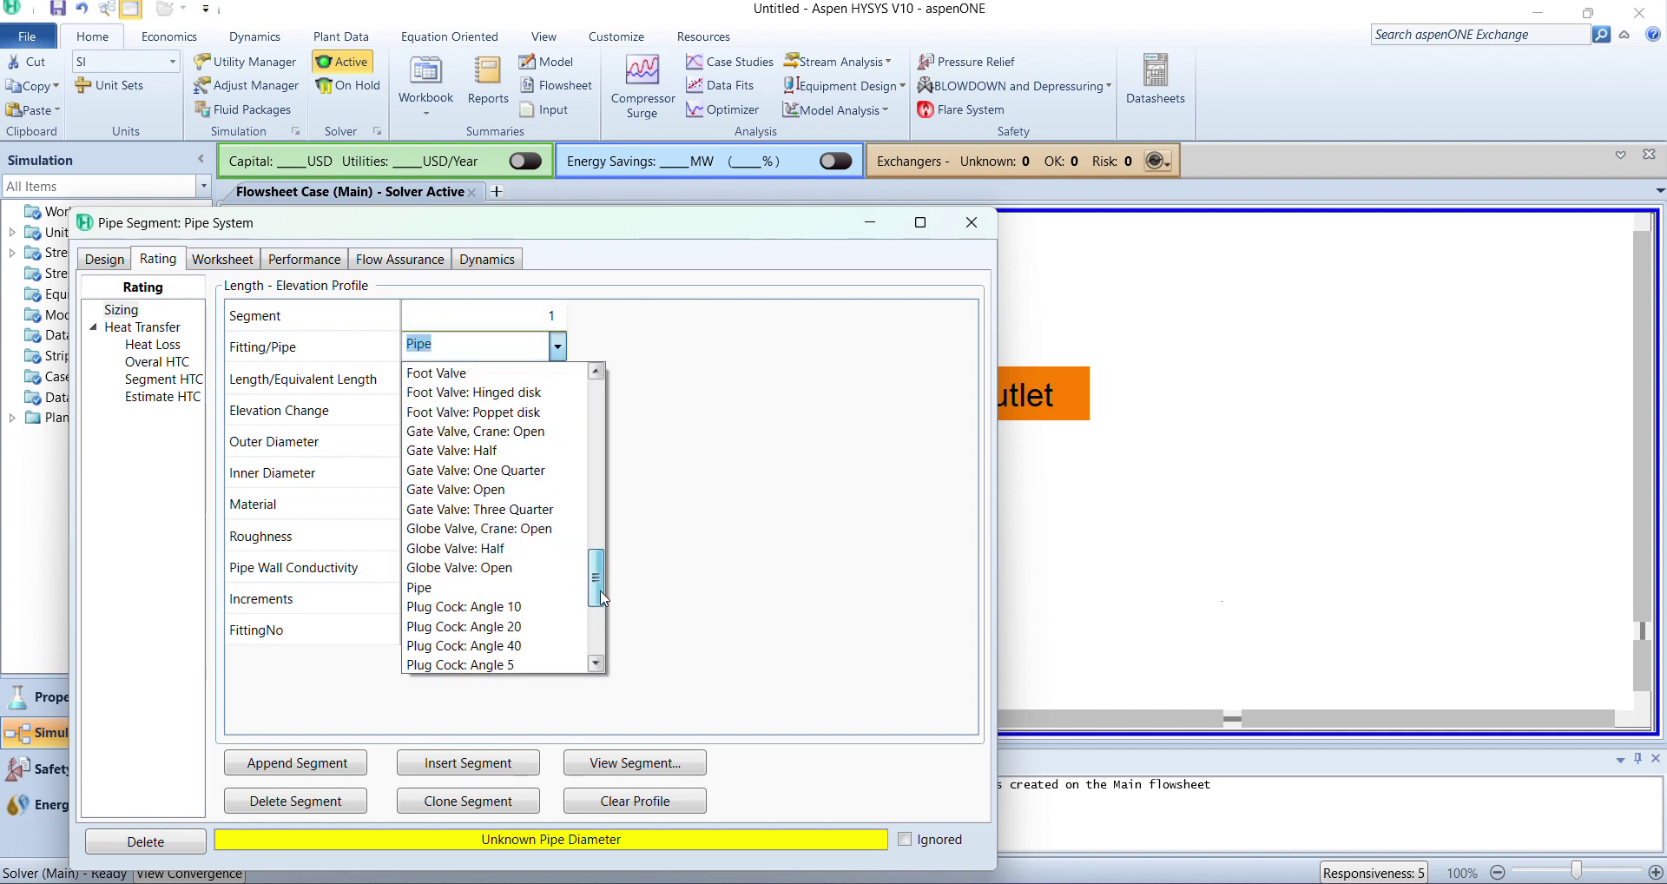
click(495, 490)
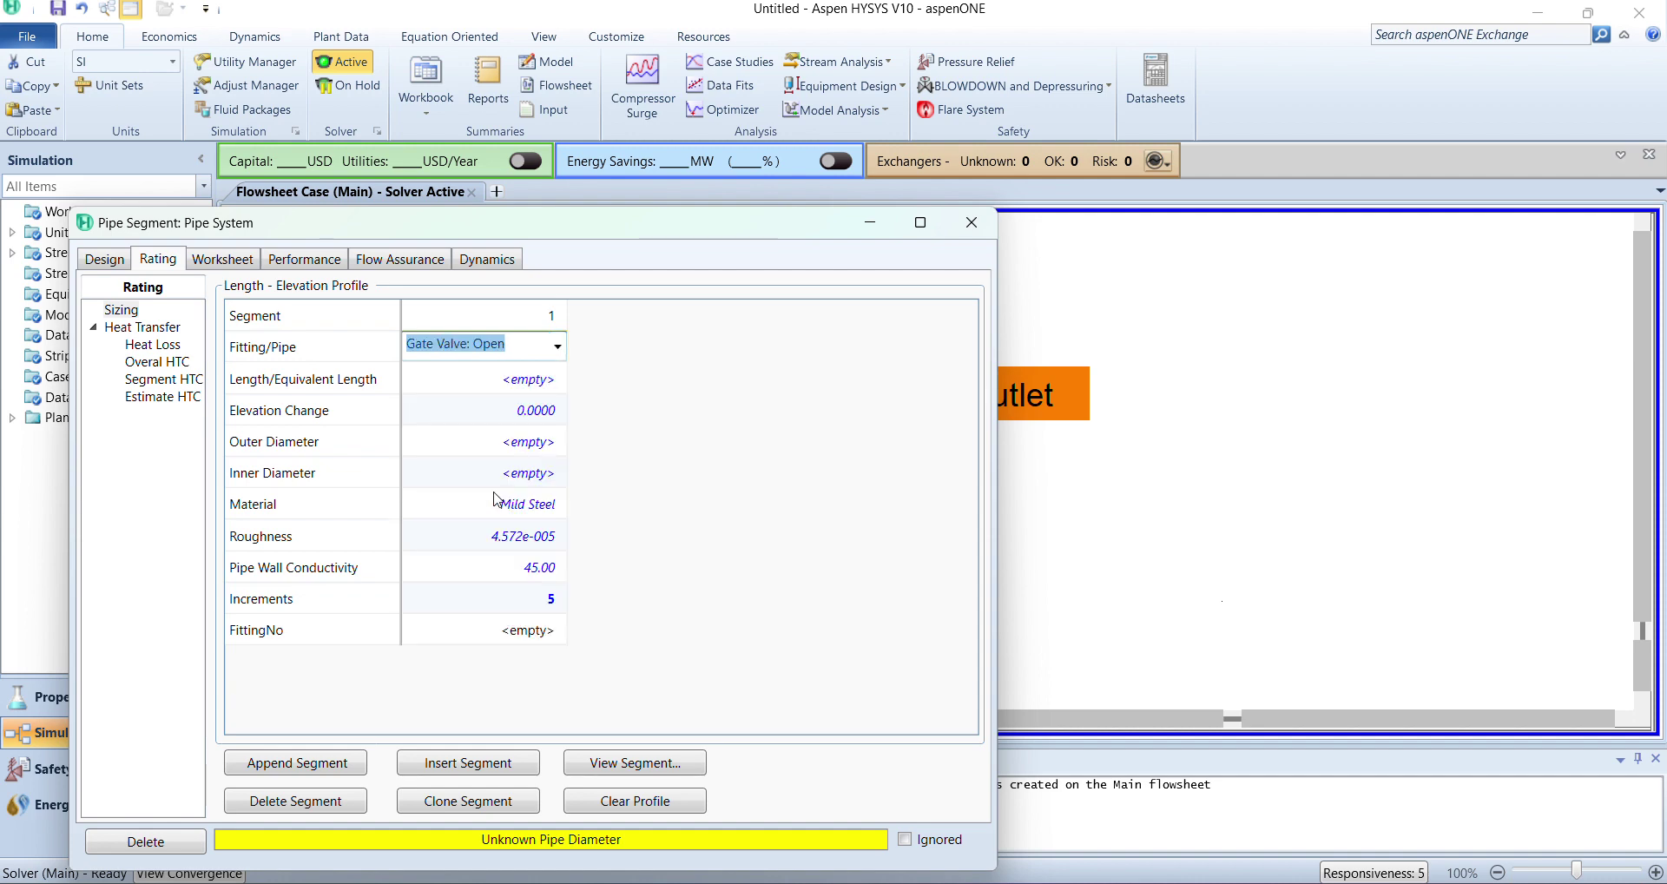
click(533, 478)
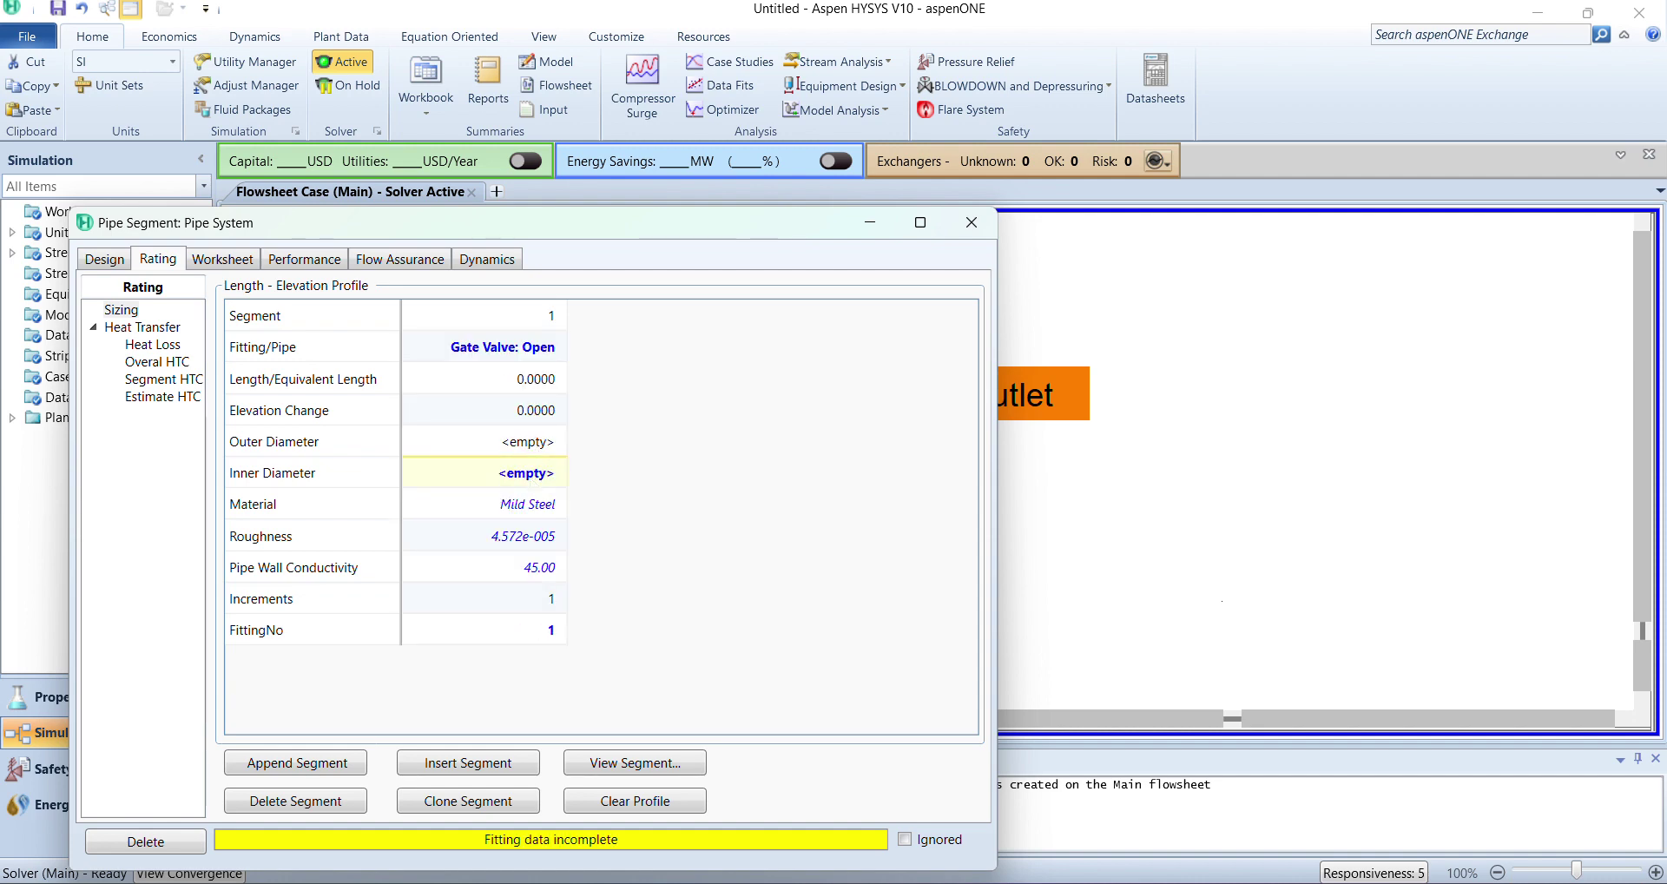
Look up the inside diameter in the PowerPoint problem statement and set segment 1's inner diameter to 100 mm.
key(alt+Tab)
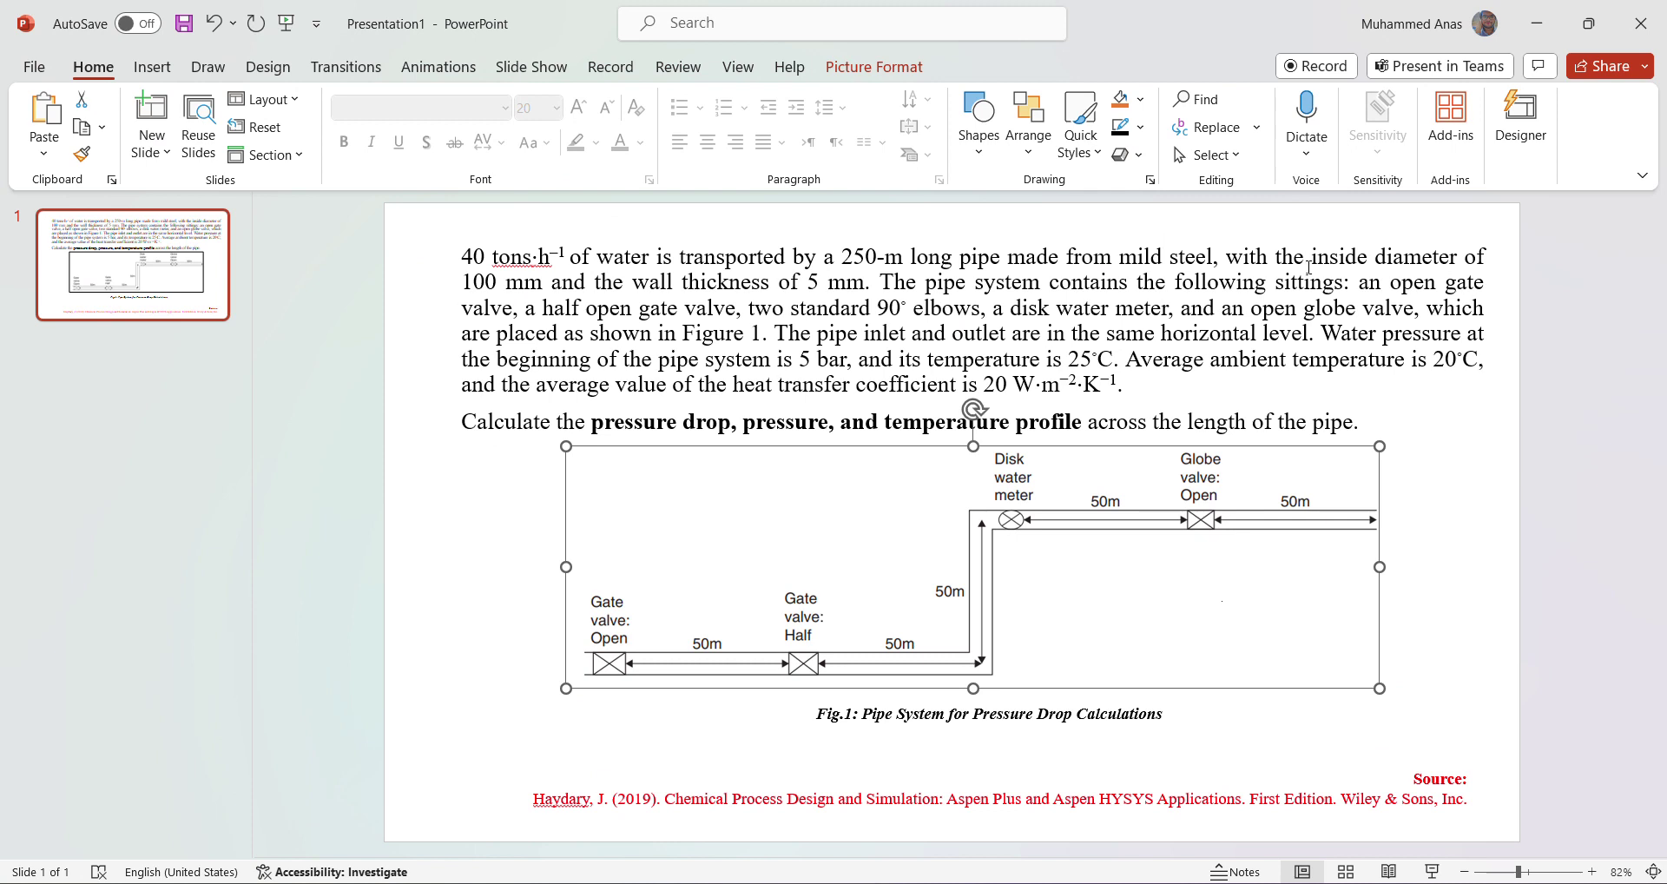
click(466, 283)
drag(463, 286, 550, 286)
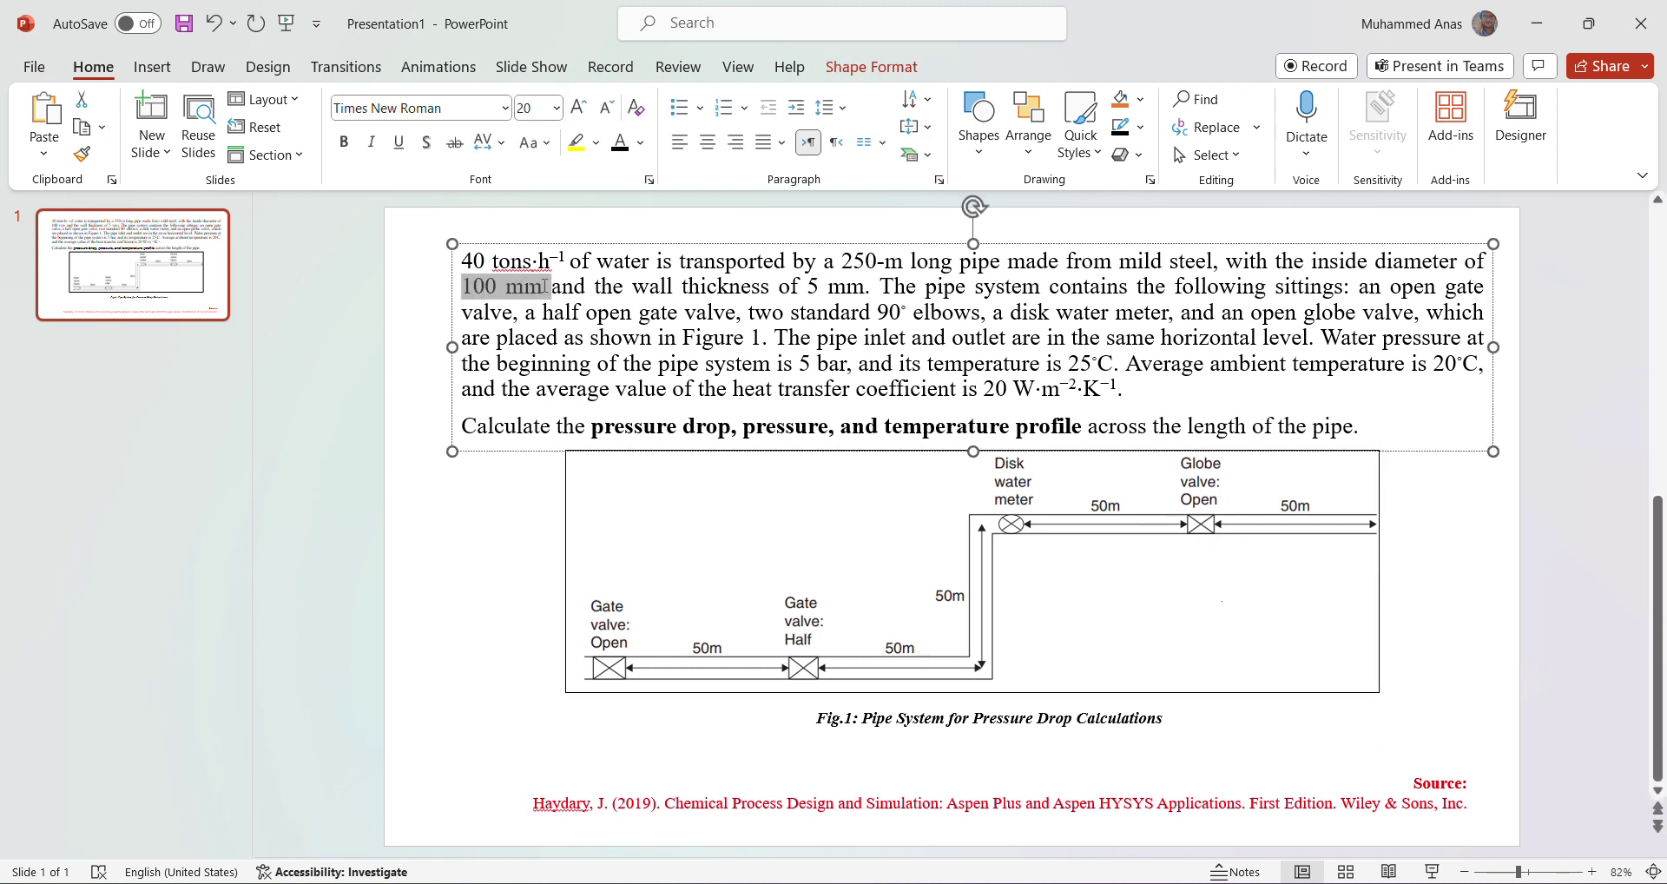
click(1536, 24)
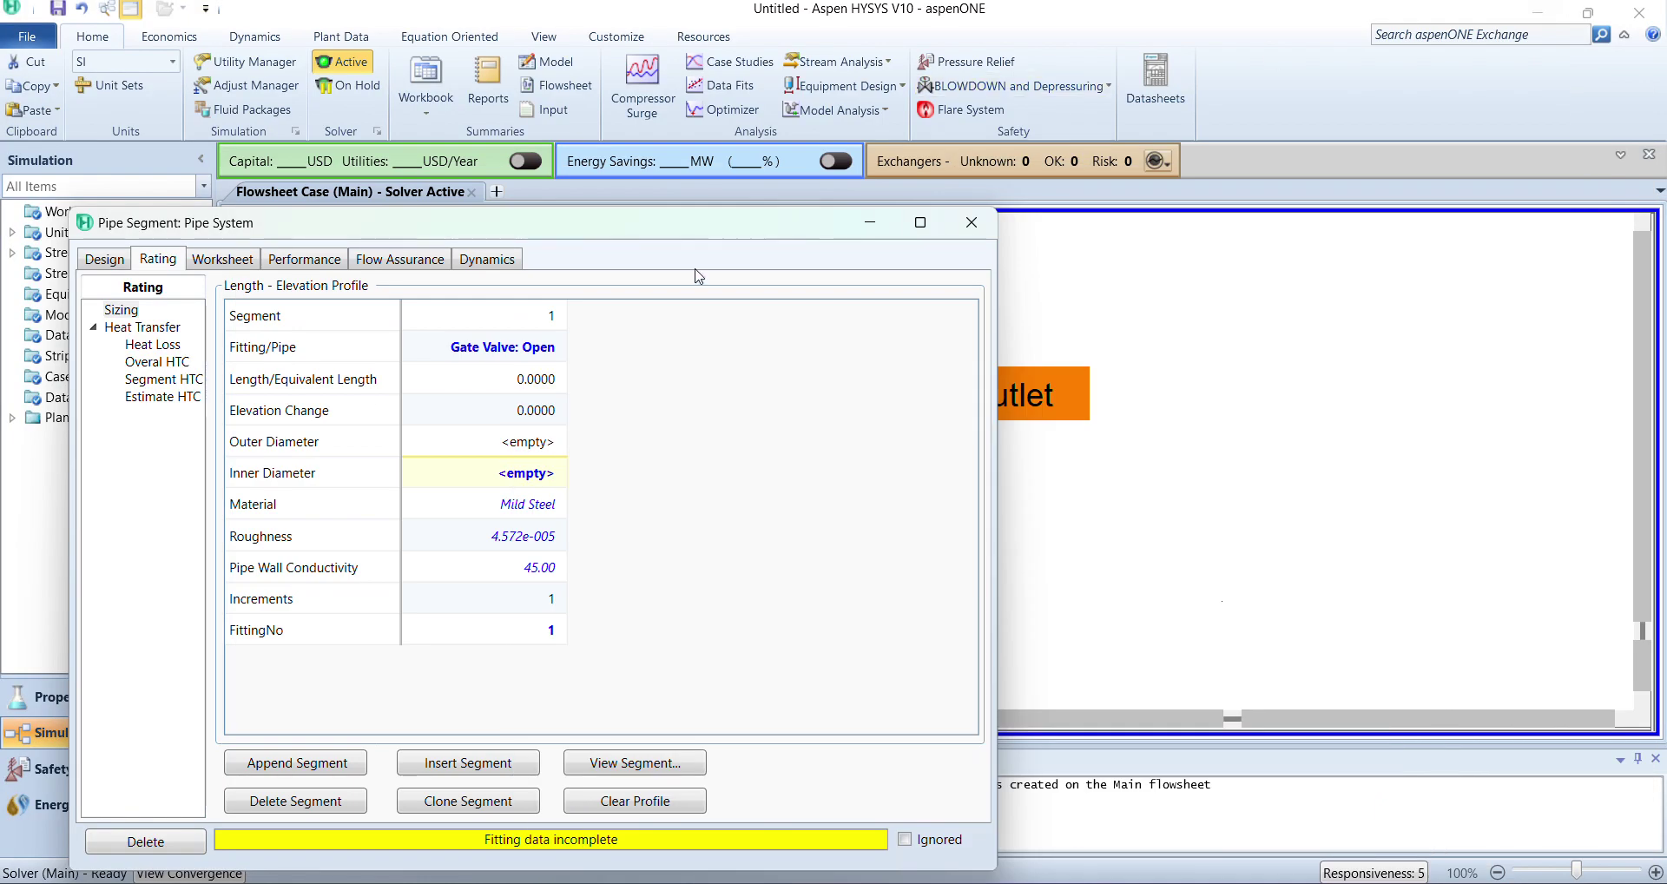
click(519, 482)
text(1)
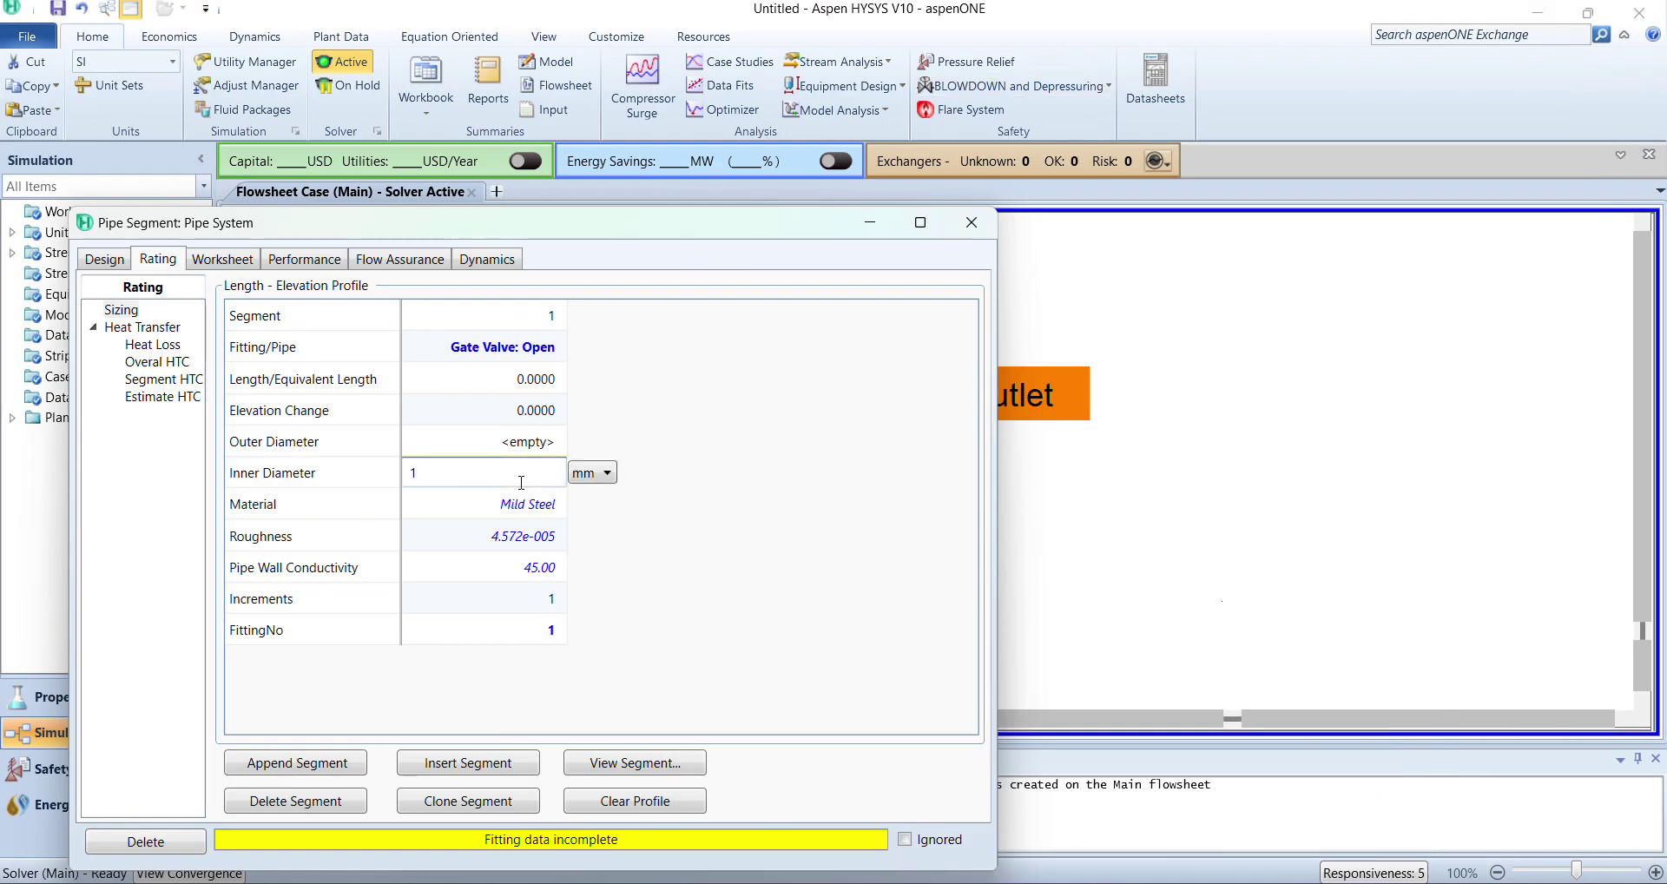
text(00)
key(Return)
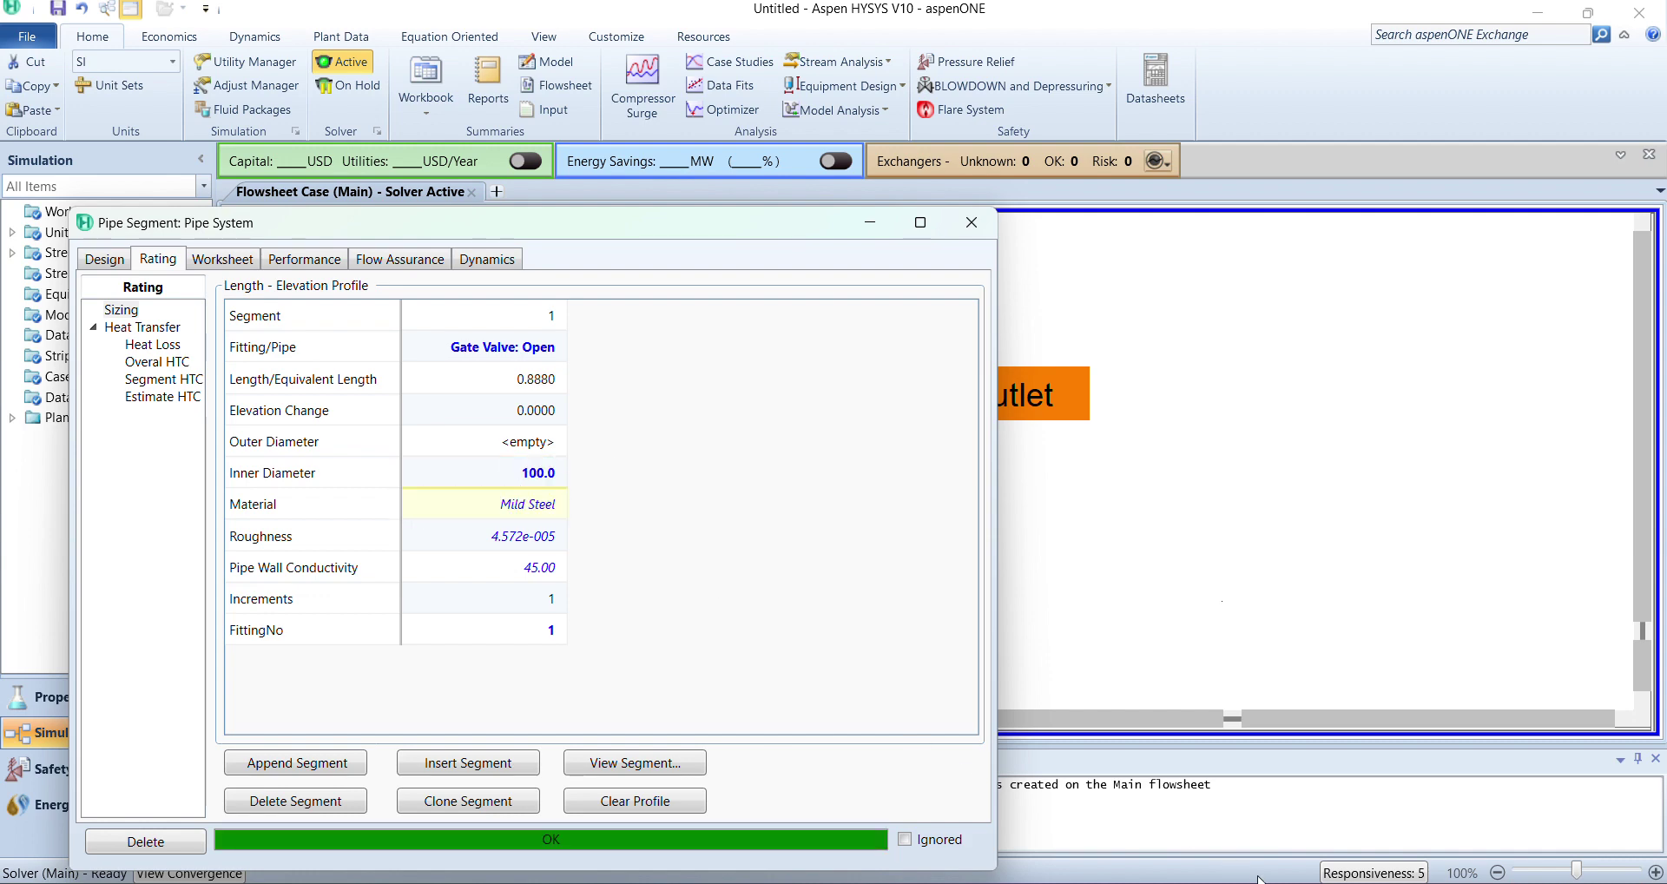
Check the pipe material in the PowerPoint problem statement and compare it with segment 1's material.
key(alt+Tab)
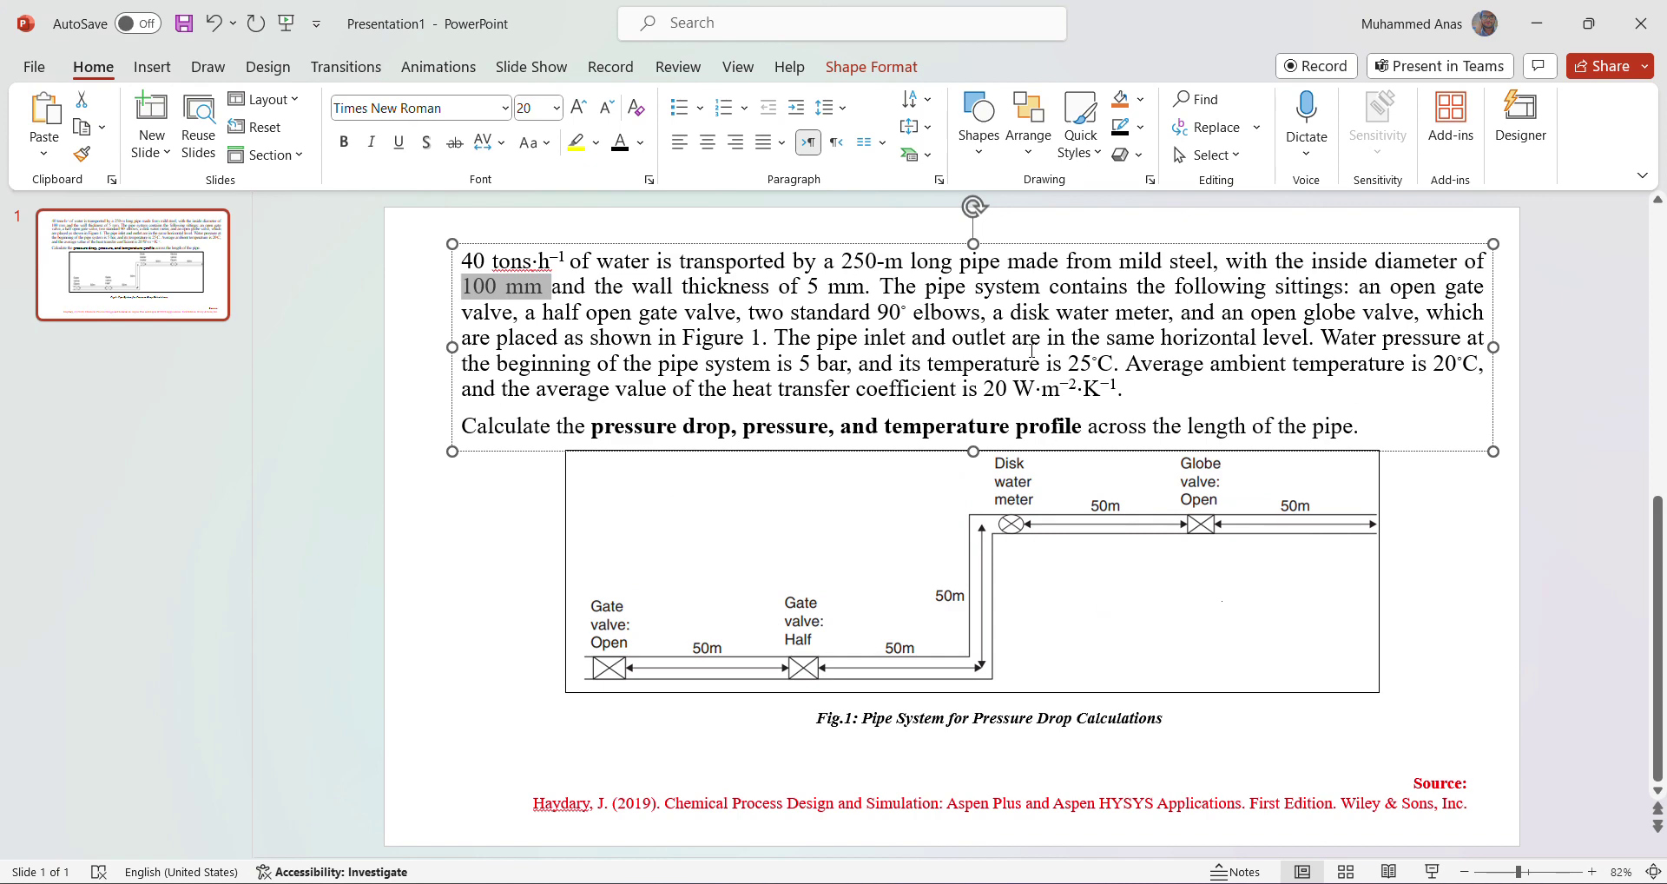
drag(1120, 262, 1200, 265)
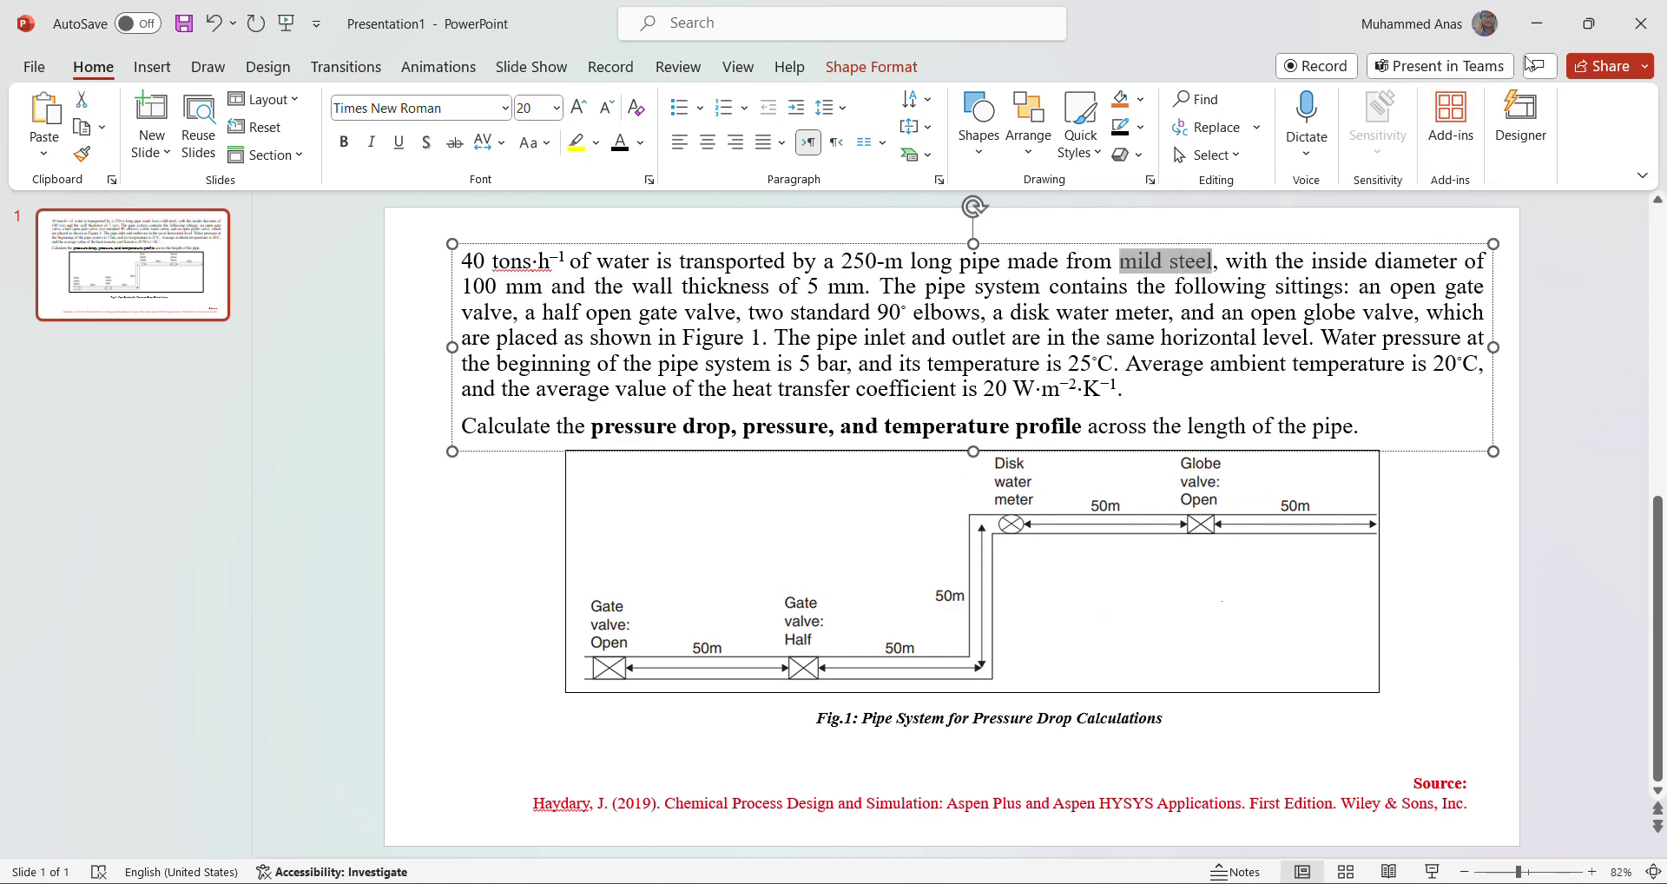
click(1536, 24)
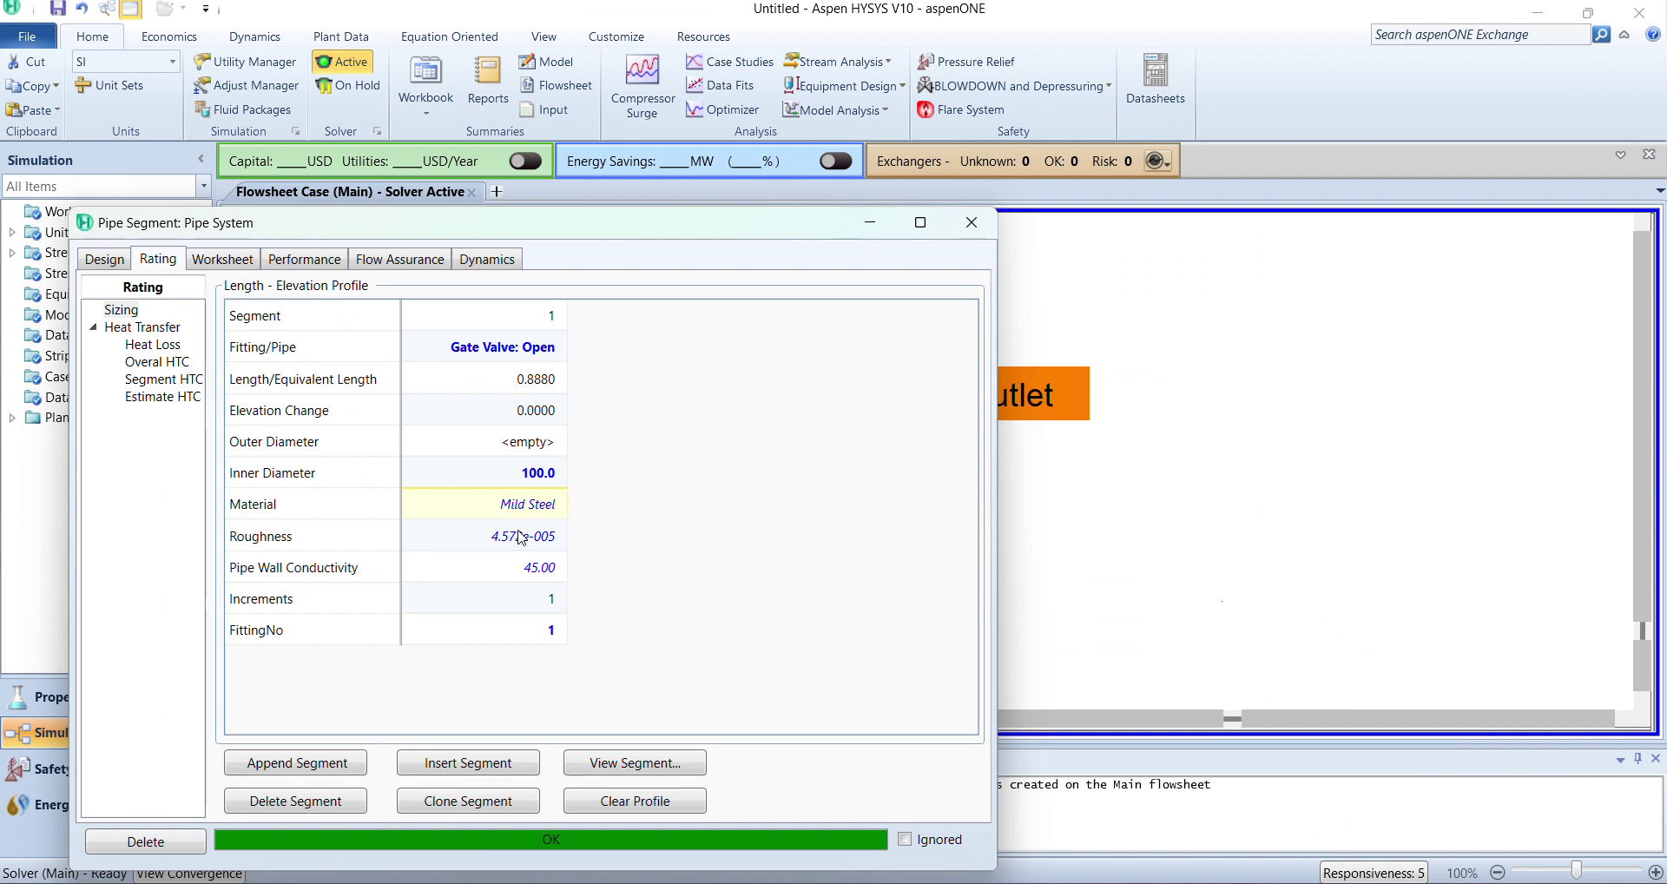
click(534, 508)
click(712, 510)
mouse_move(553, 539)
click(560, 510)
click(756, 501)
Append a second segment to the pipe profile, check it against the PowerPoint figure, and set the pipe's length to 50 m.
click(343, 763)
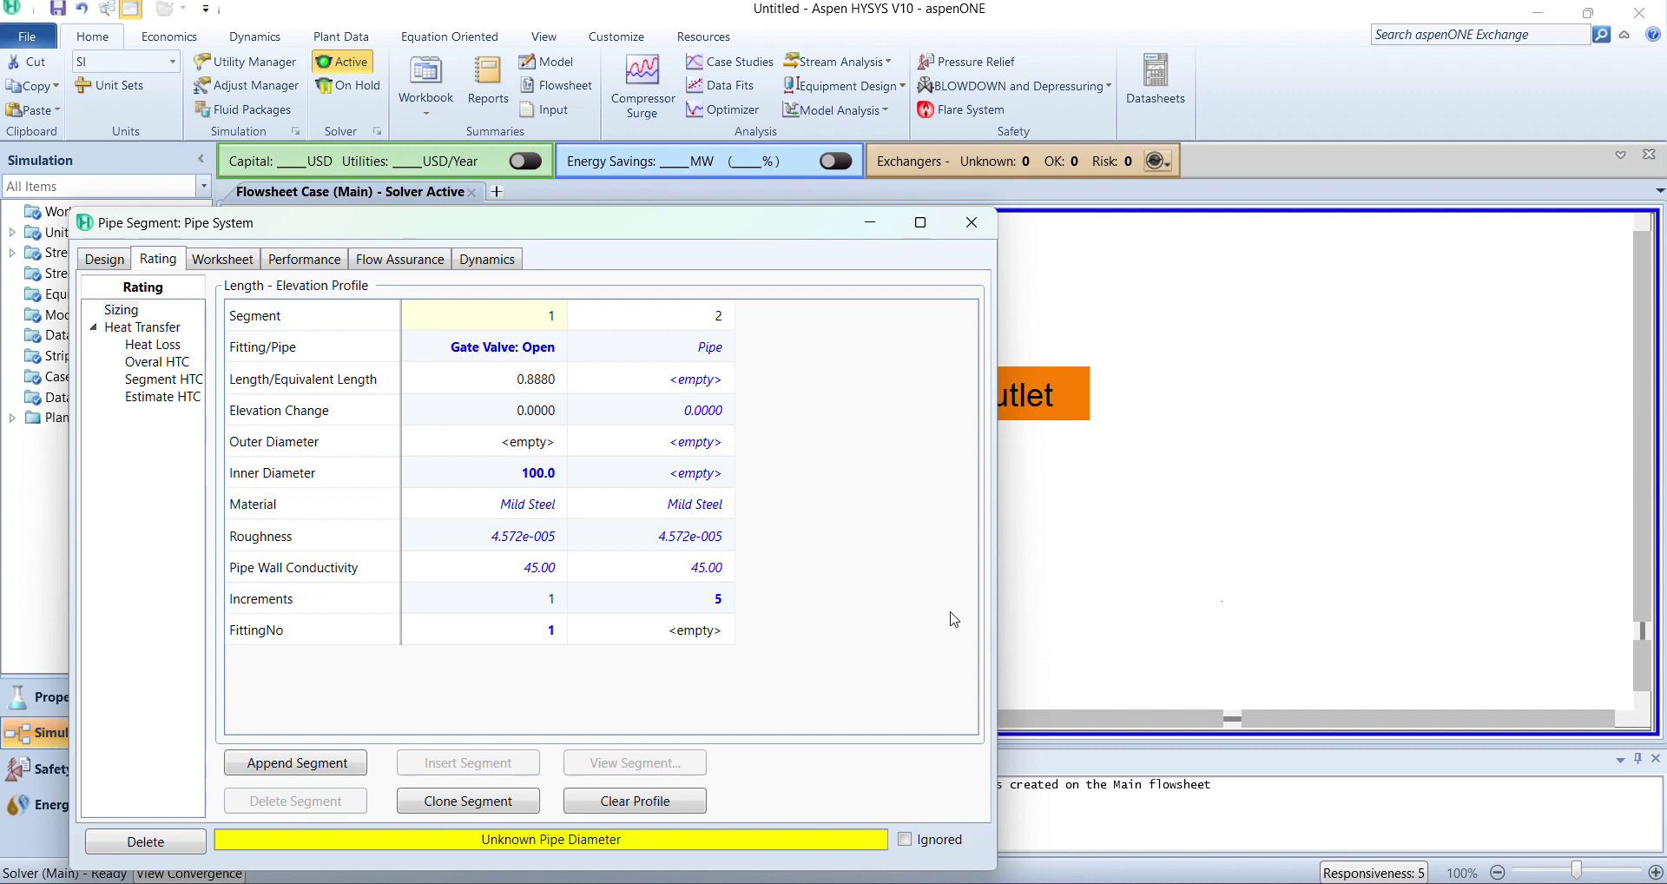
key(alt+Tab)
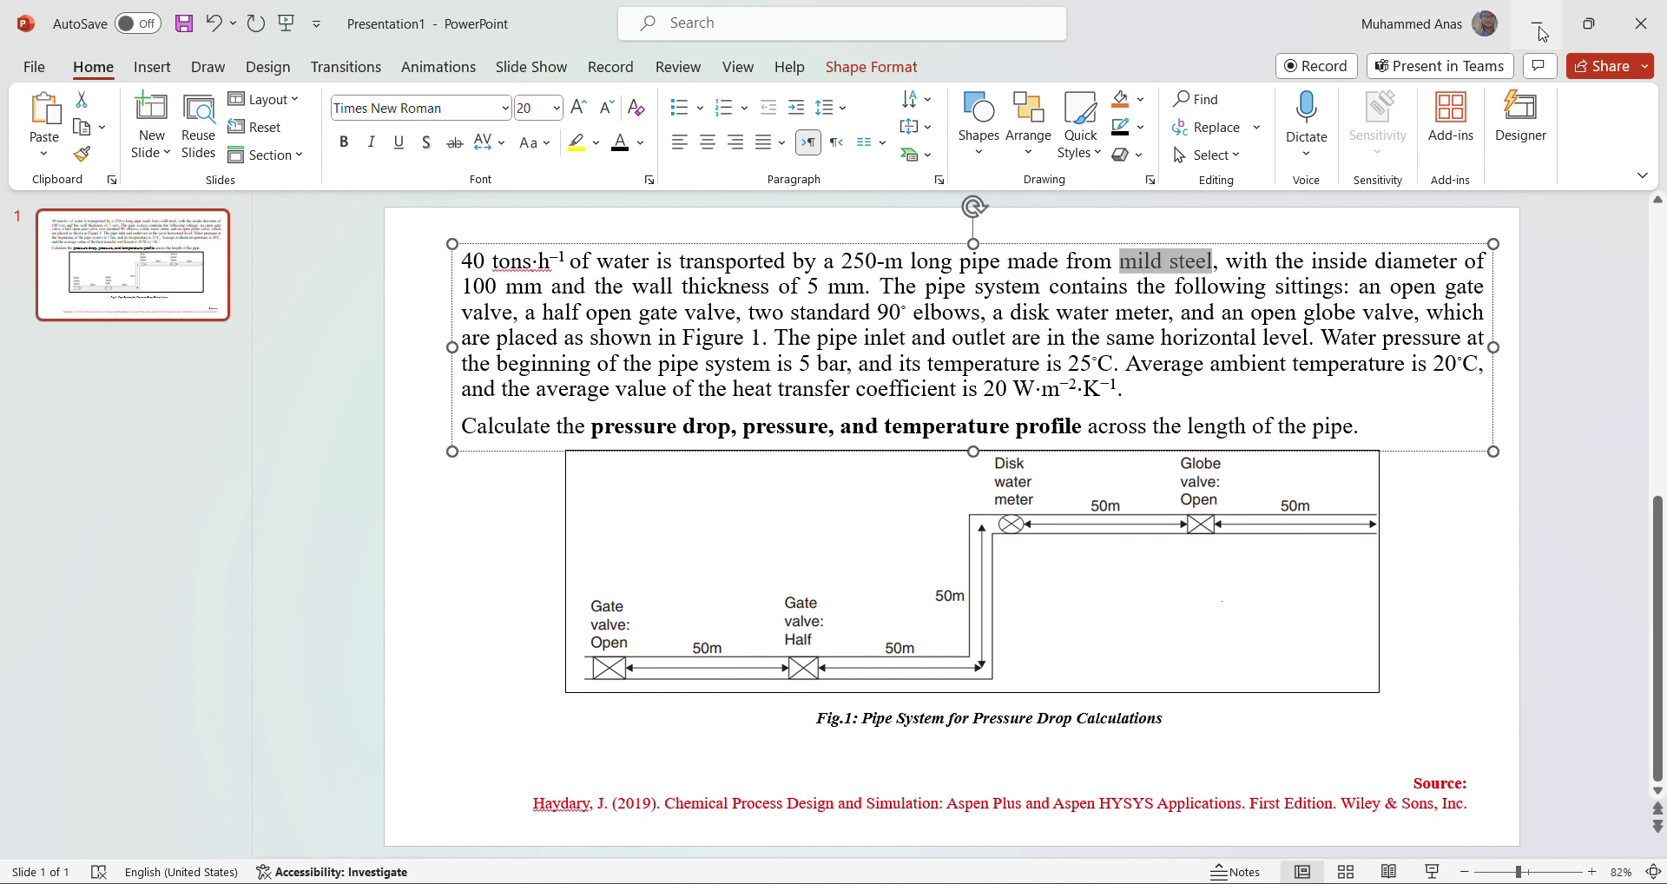
key(alt+Tab)
click(716, 349)
click(696, 389)
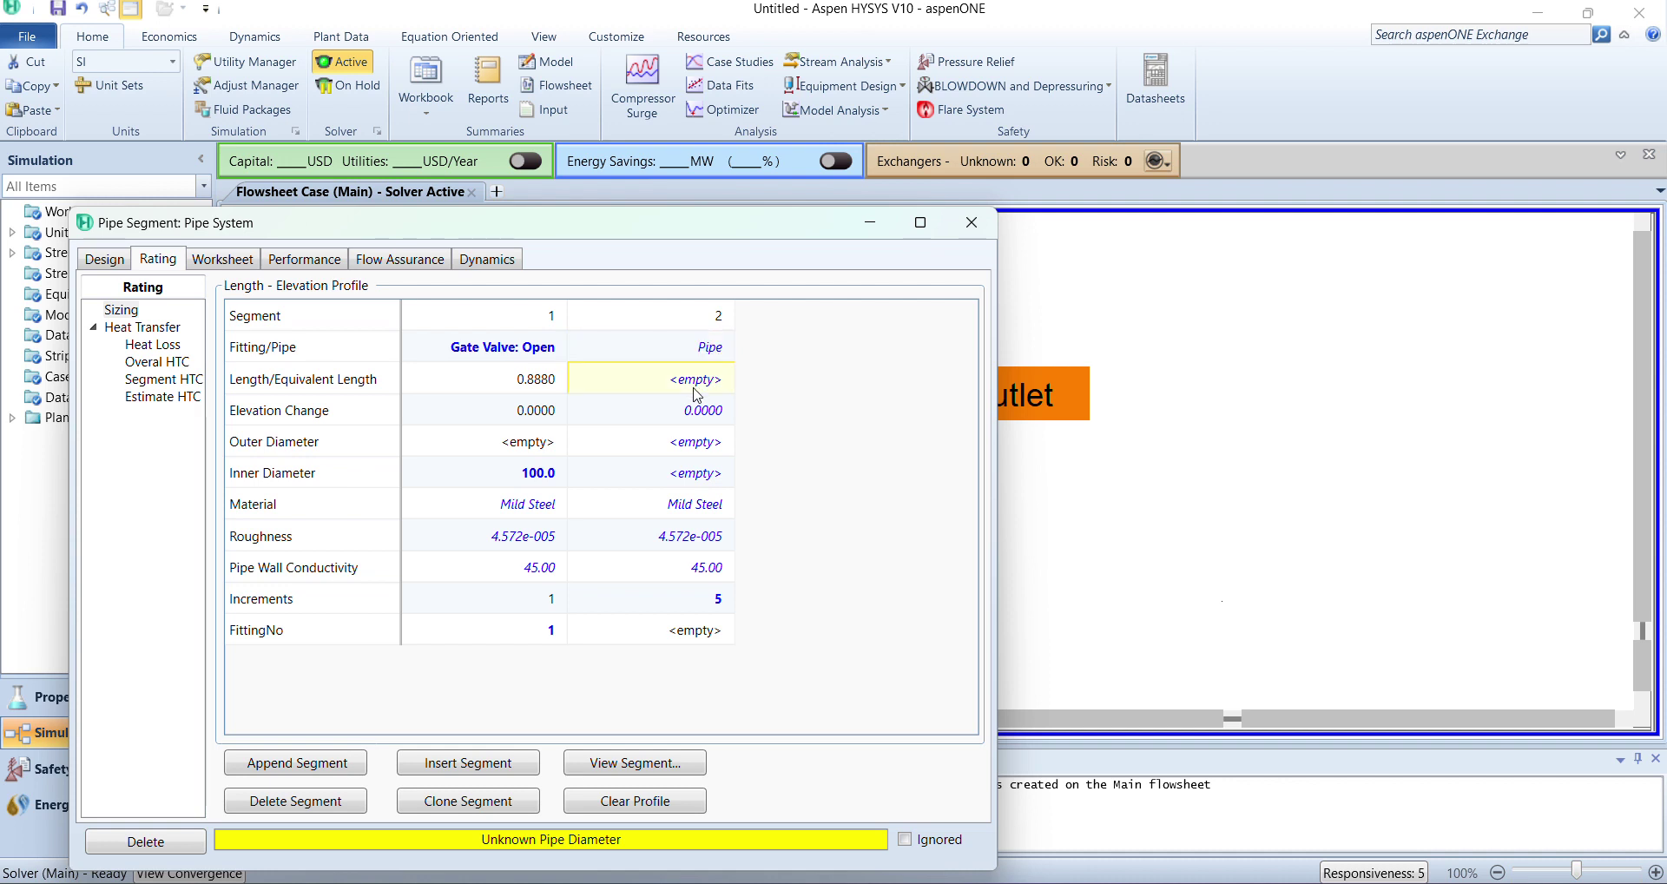
text(50)
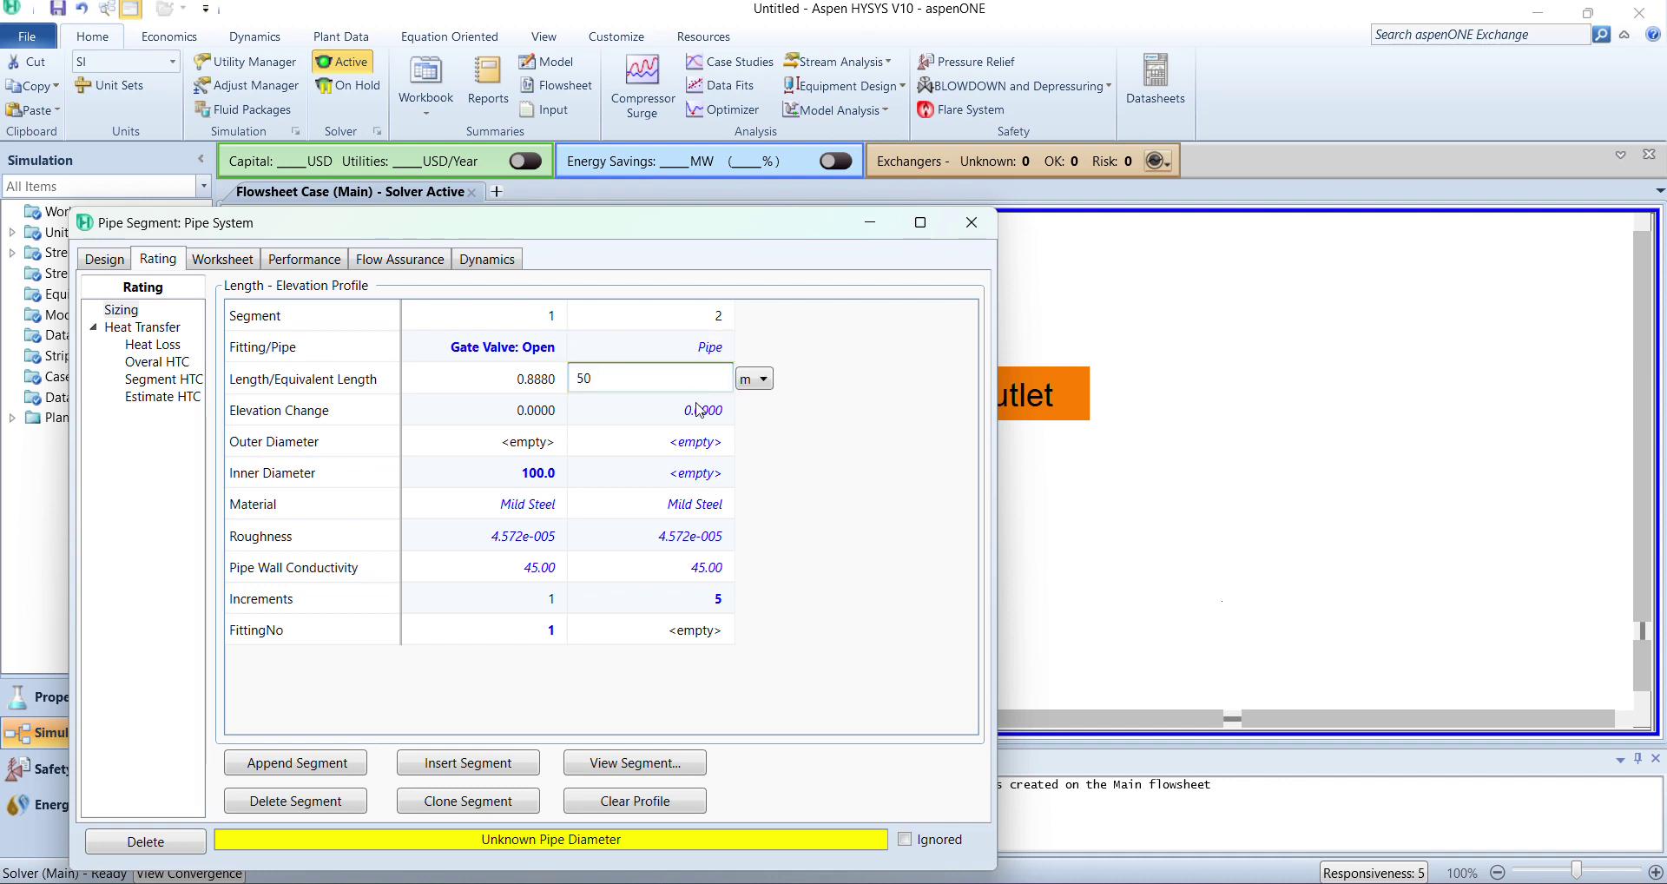
Look up the wall thickness in the PowerPoint problem statement and set segment 2's outer diameter to 110 mm and inner diameter to 100 mm.
click(699, 445)
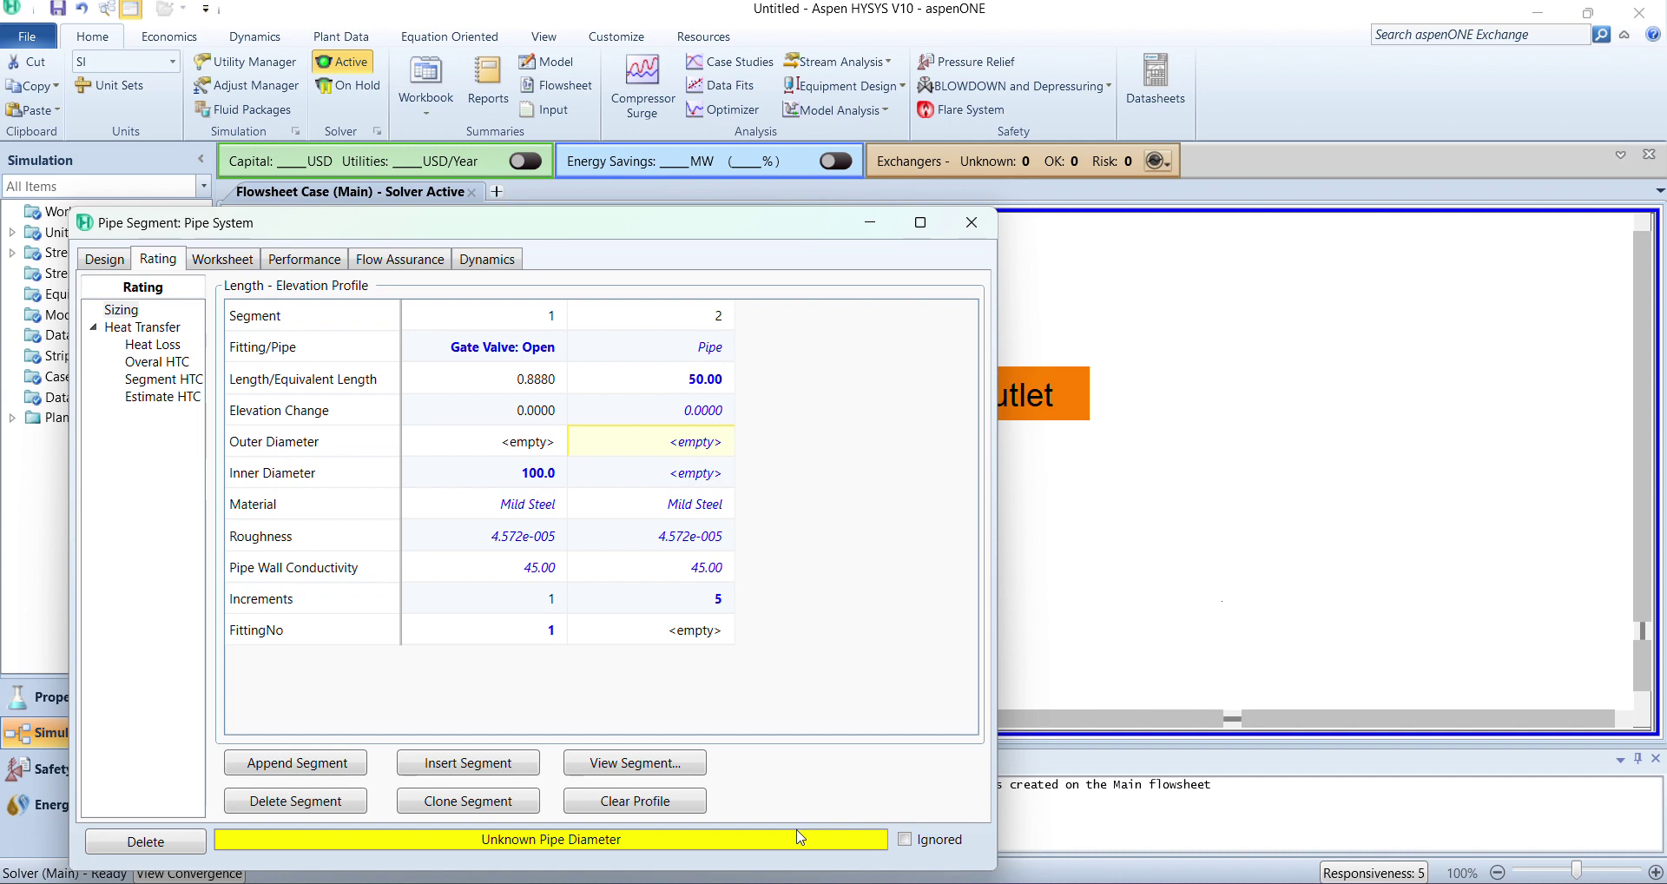
key(alt+Tab)
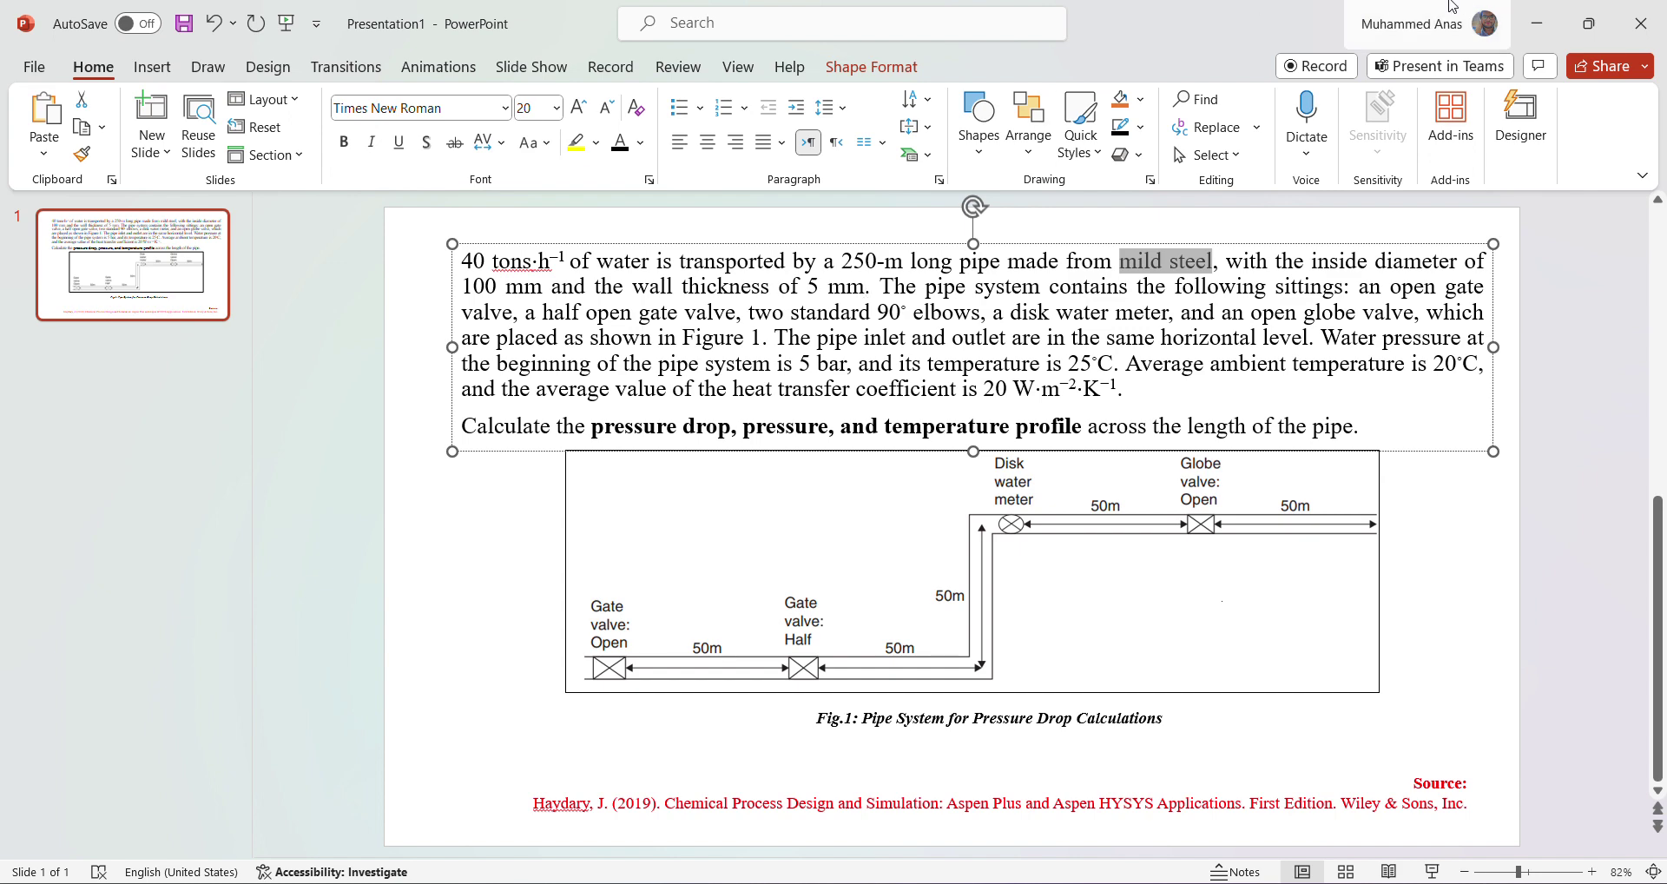
click(1536, 24)
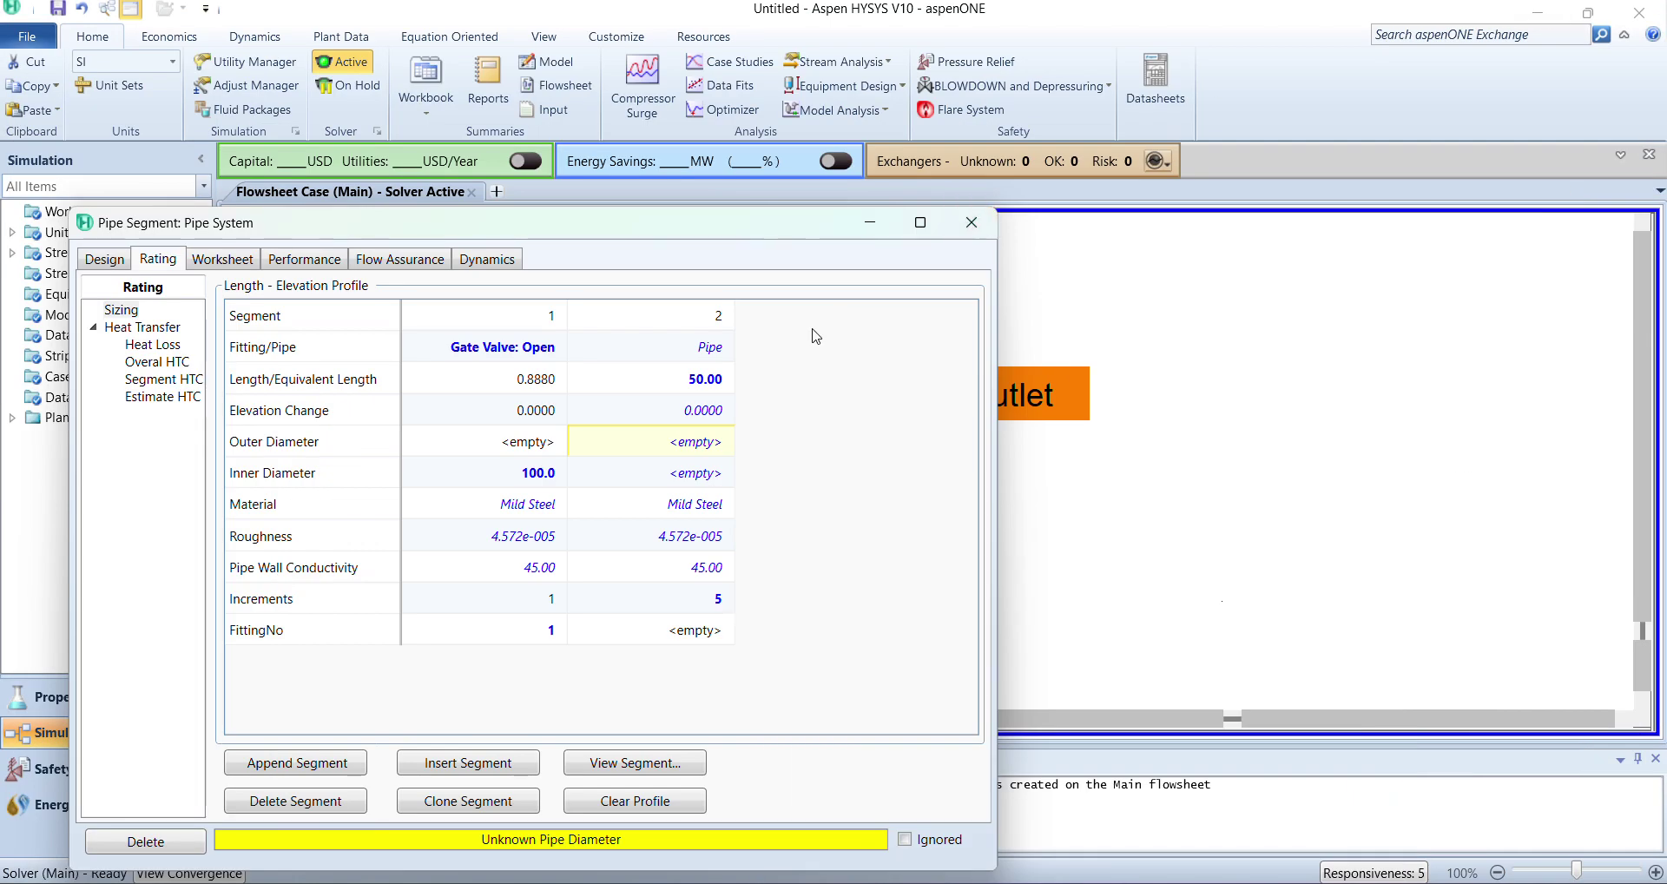
text(11)
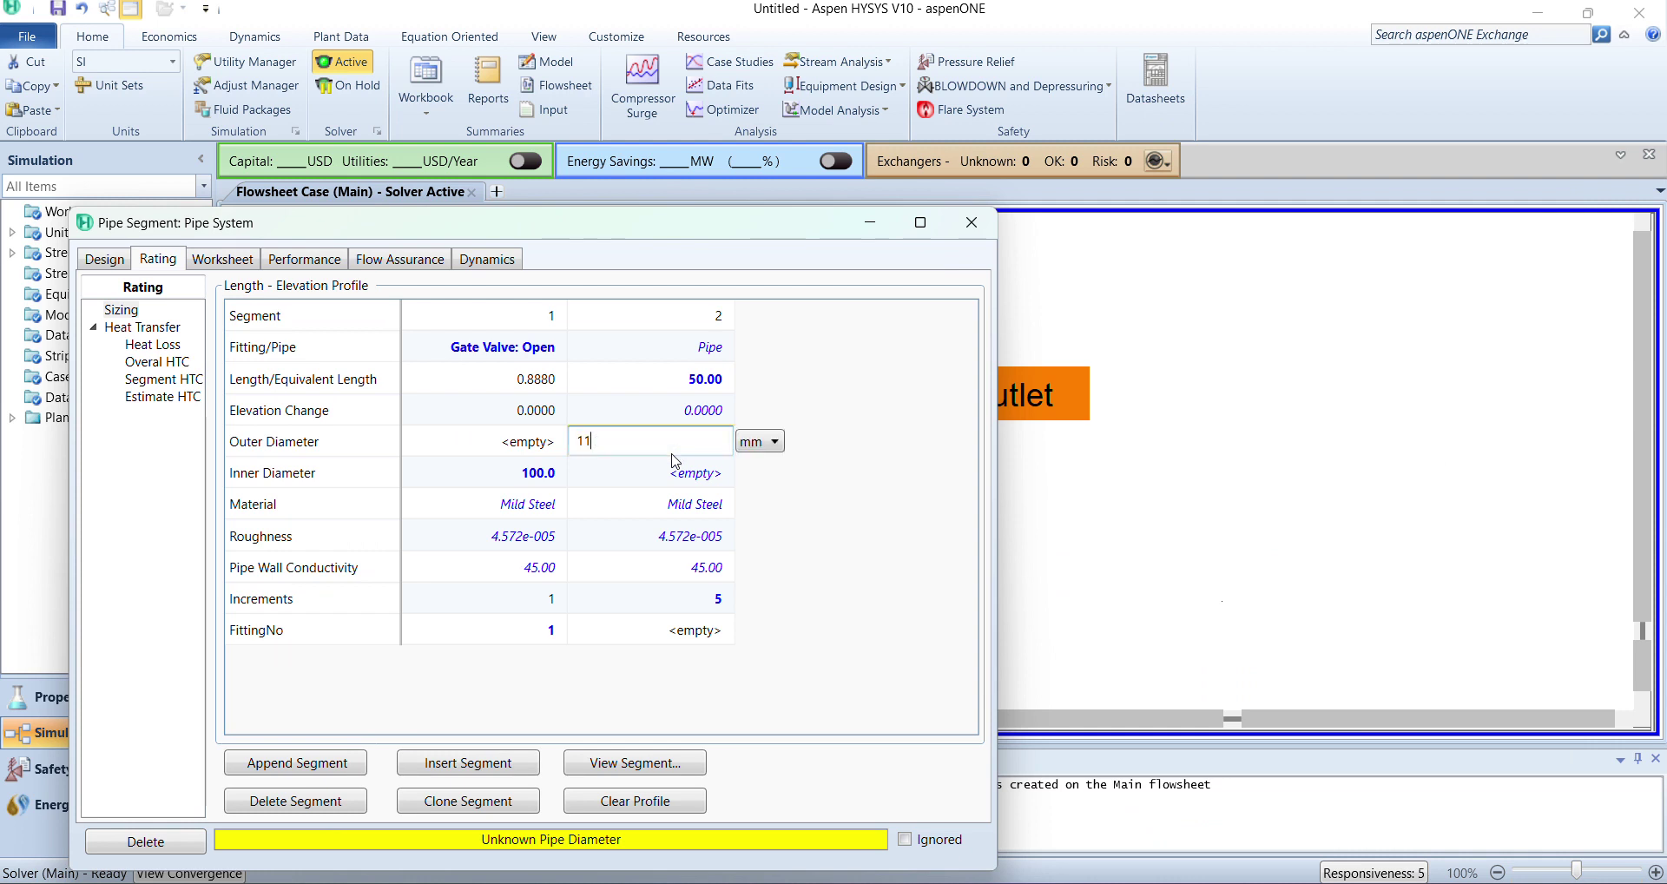
text(0)
key(Return)
text(100)
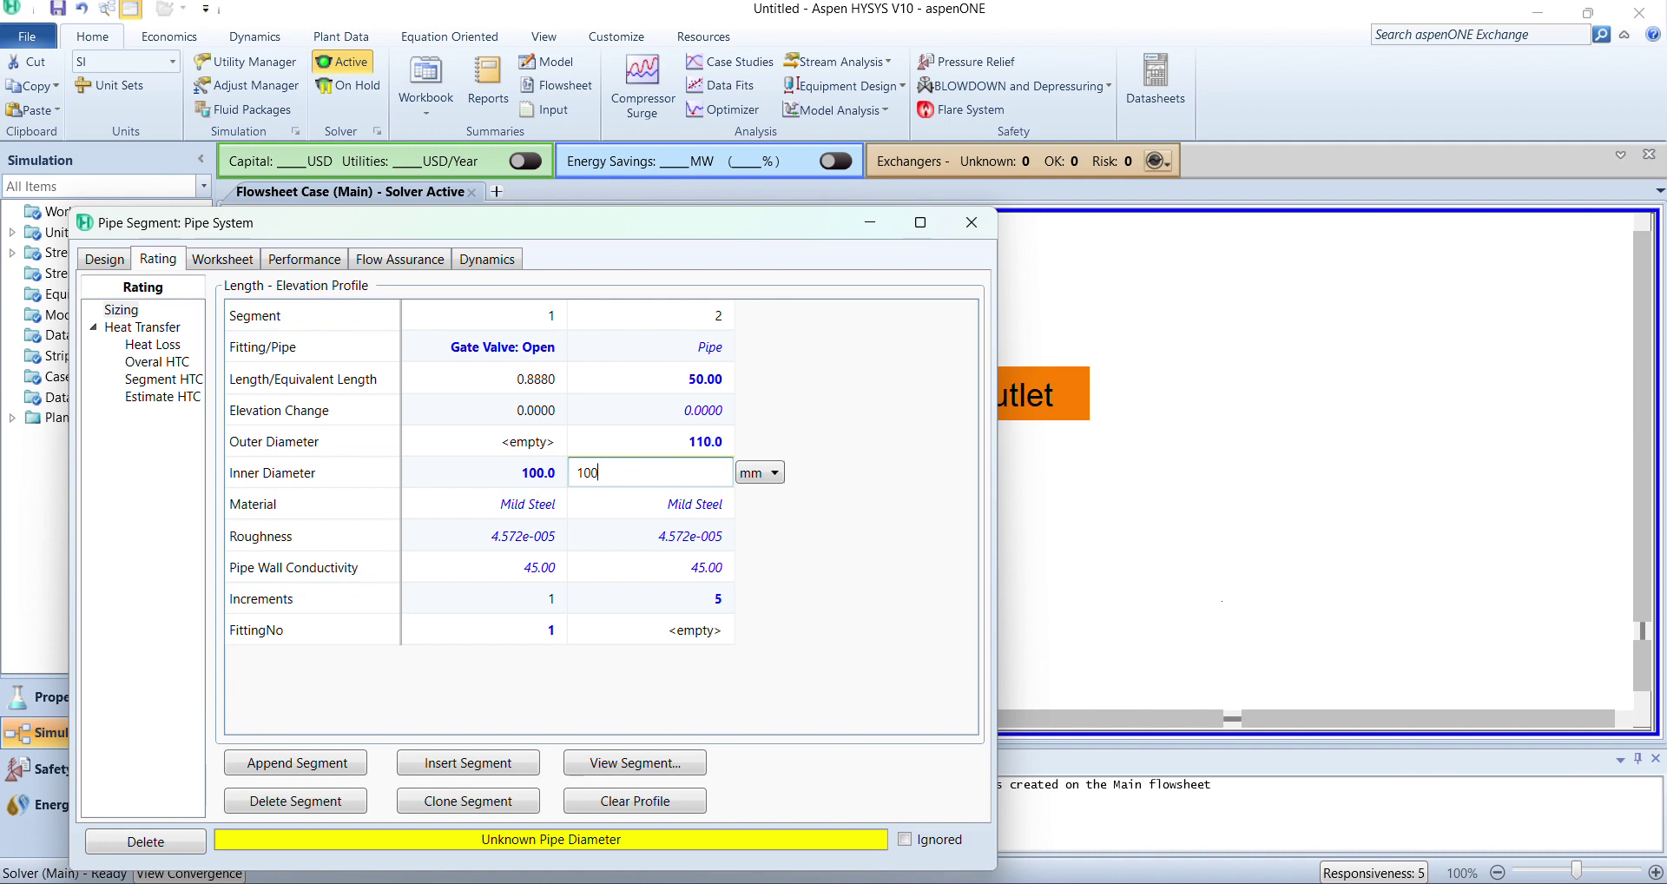
key(Return)
Append a third segment to the pipe profile and check the PowerPoint figure for the parts following the first 50 m pipe.
click(323, 769)
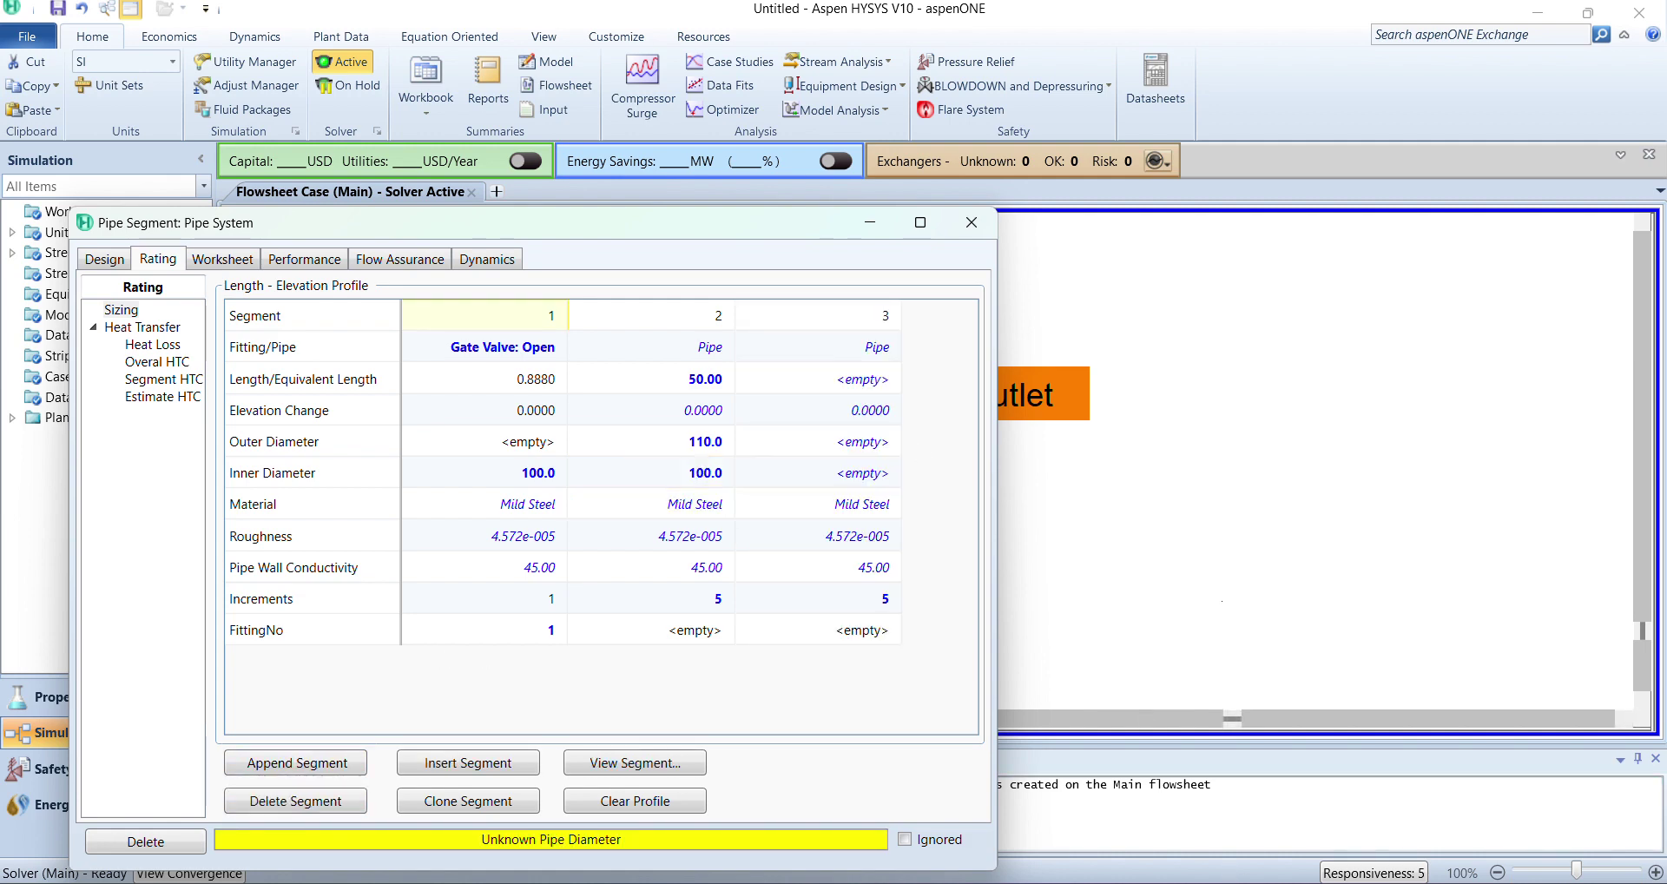
key(alt+Tab)
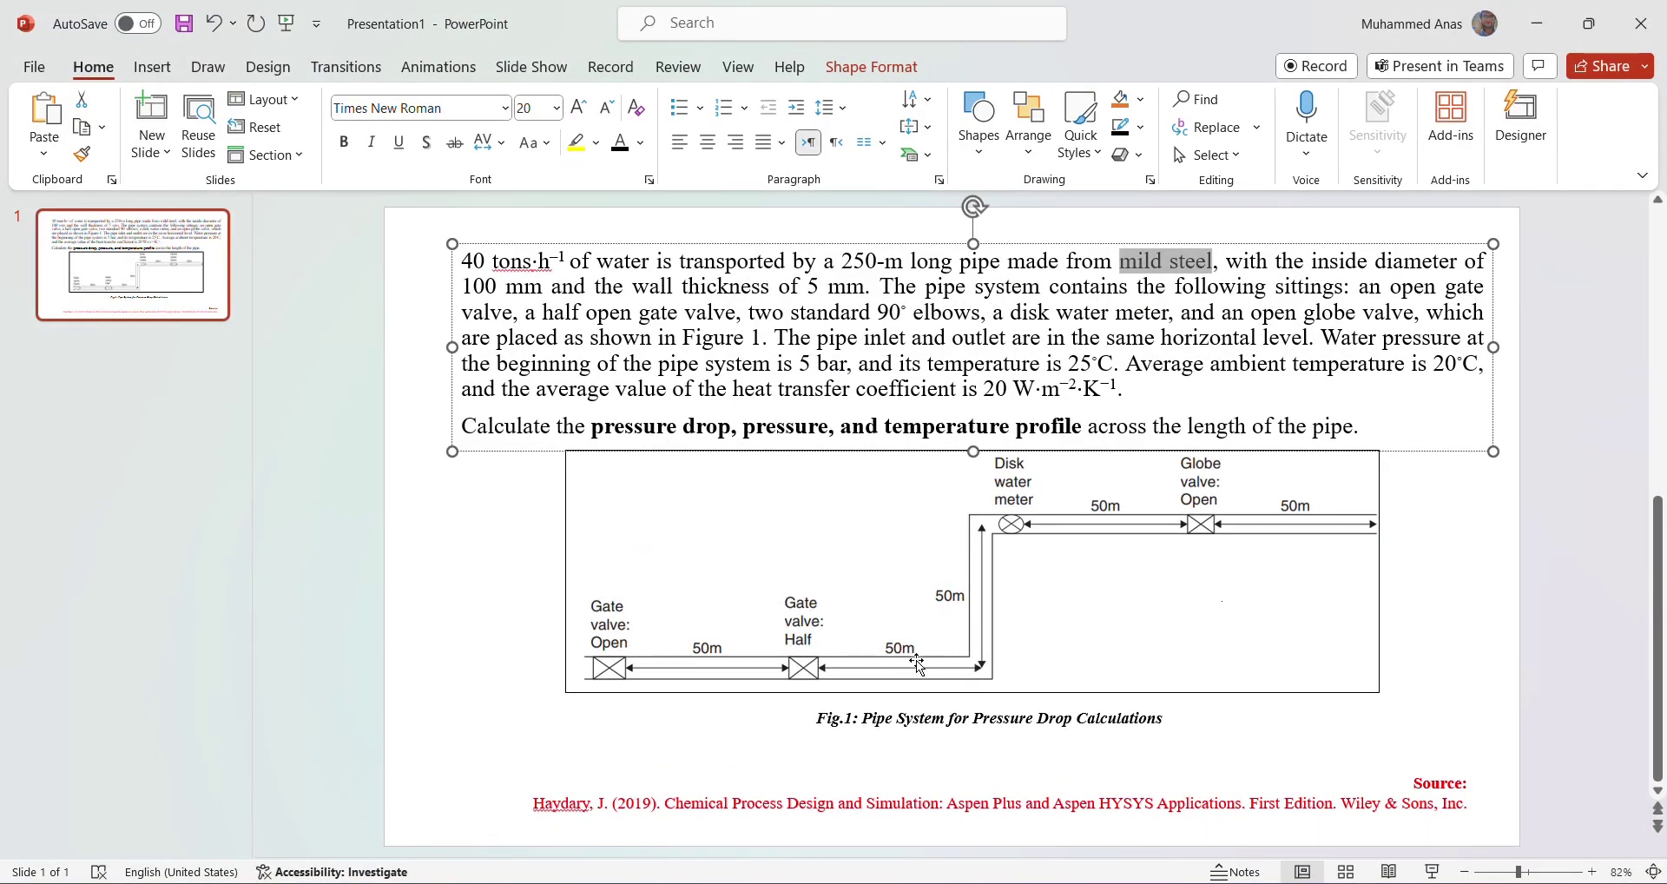
click(1536, 23)
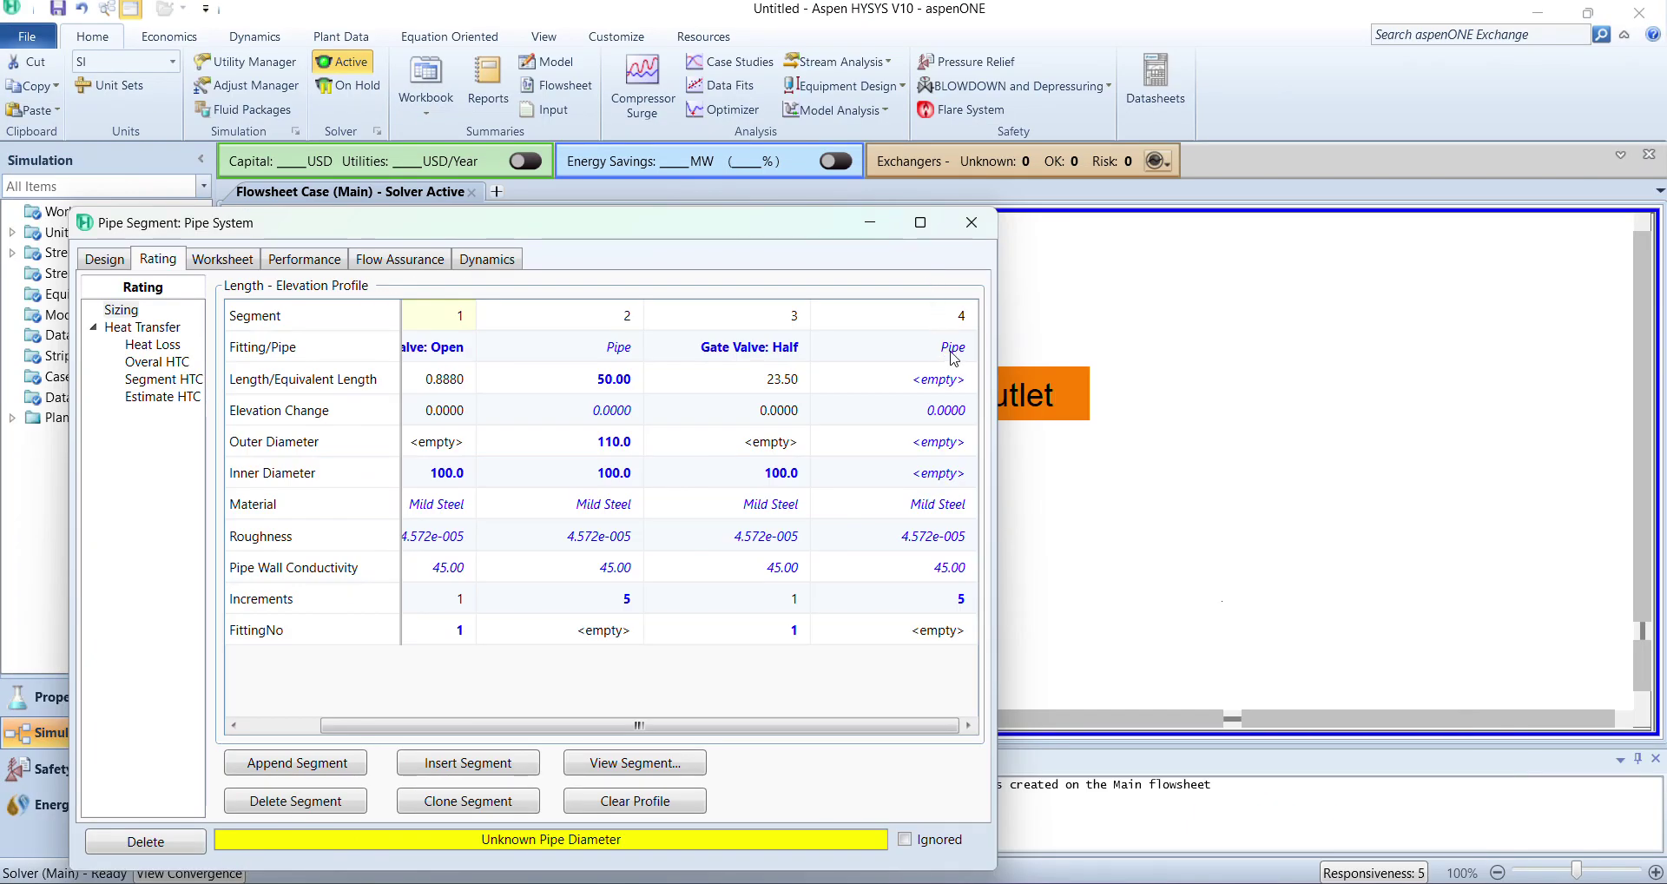
Define pipe segment 4 with a length of 50 m, an outer diameter of 110 mm and an inner diameter of 100 mm.
click(937, 382)
text(50)
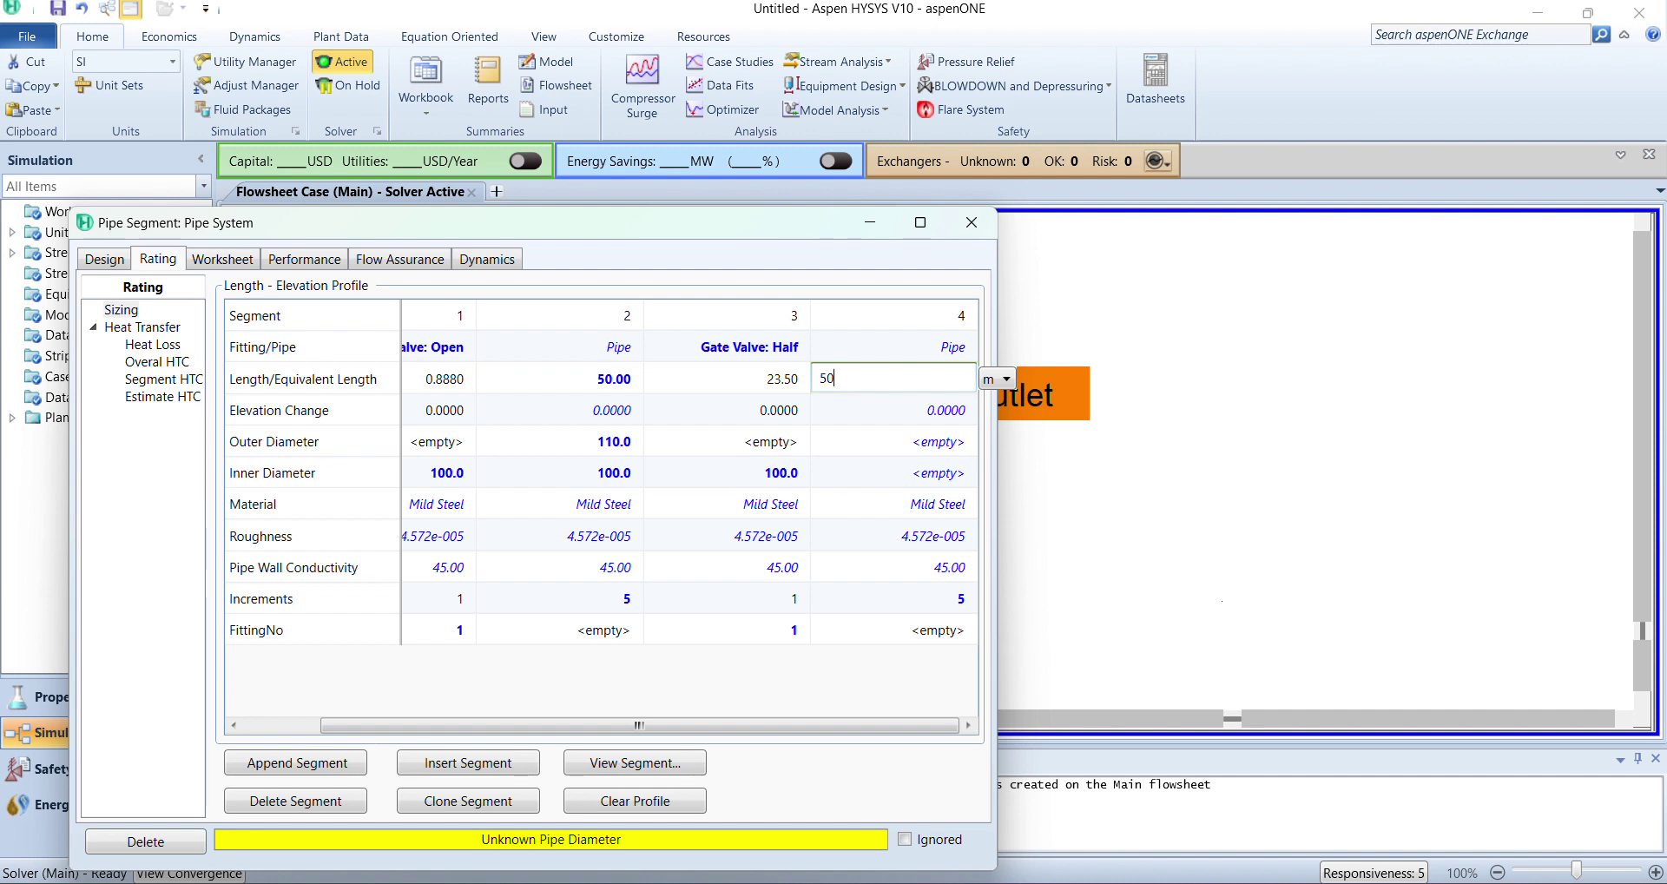
key(Return)
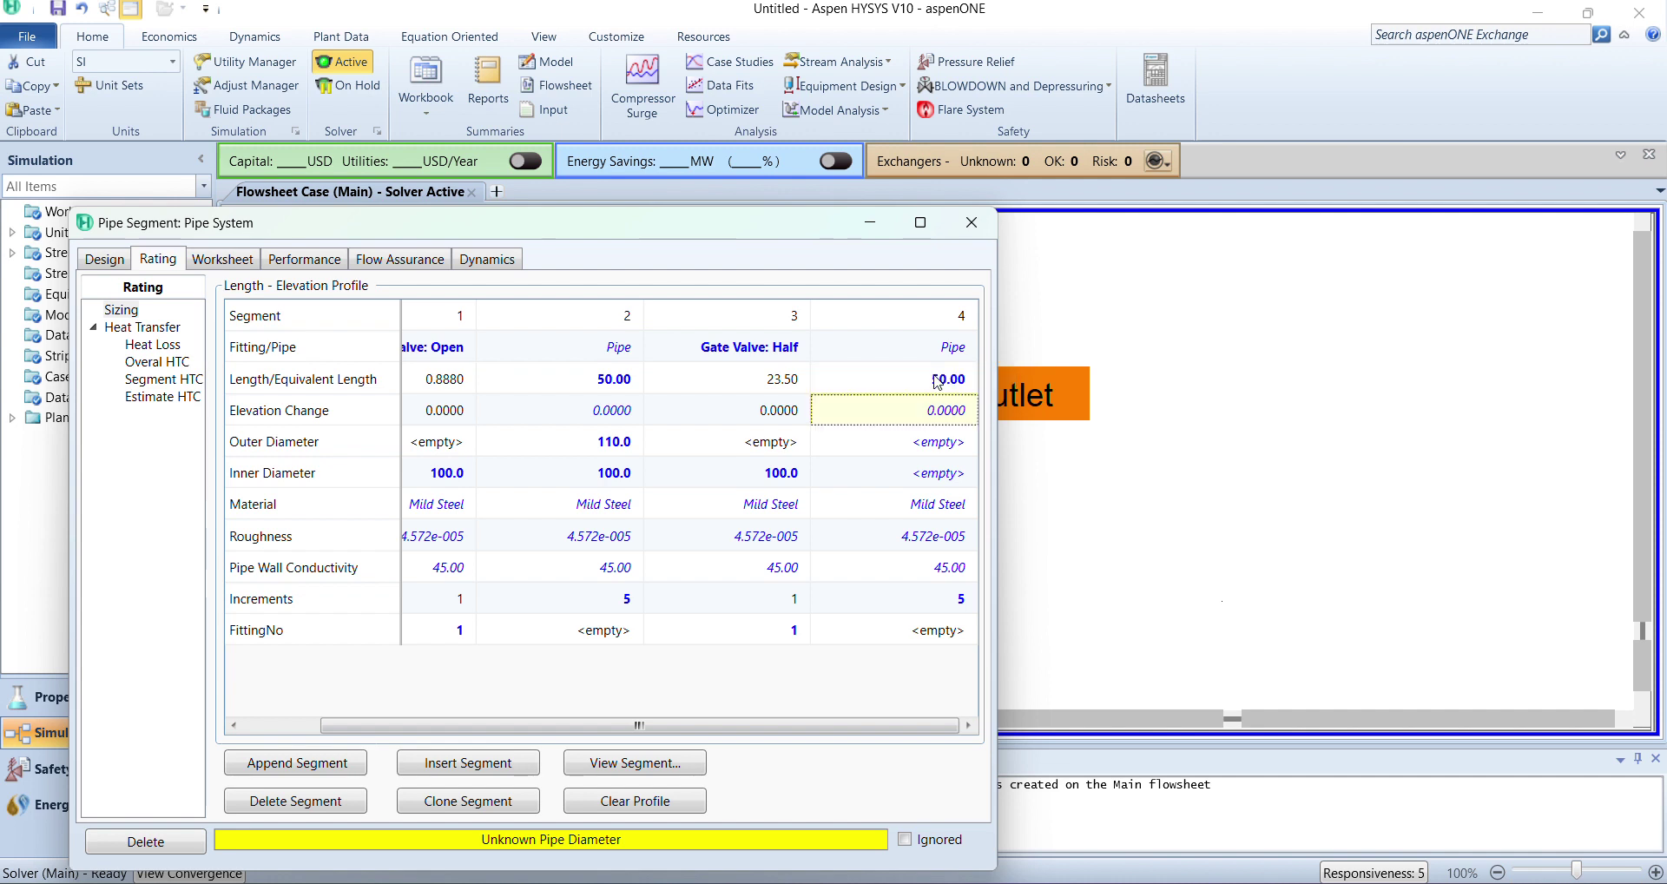
click(936, 451)
text(110)
key(Return)
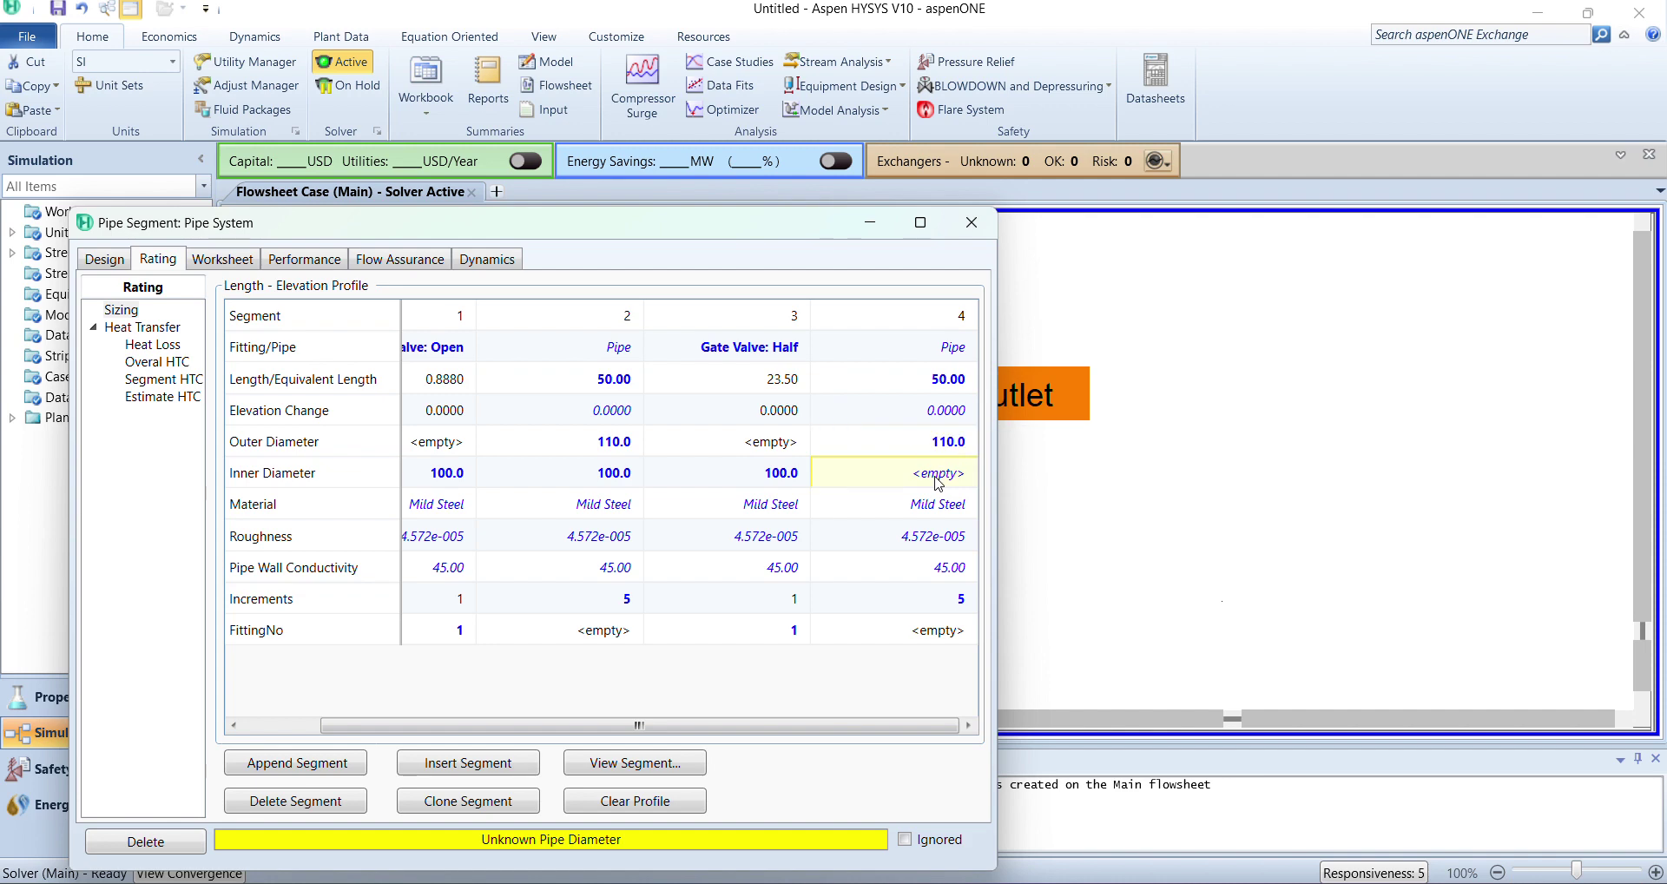
text(100)
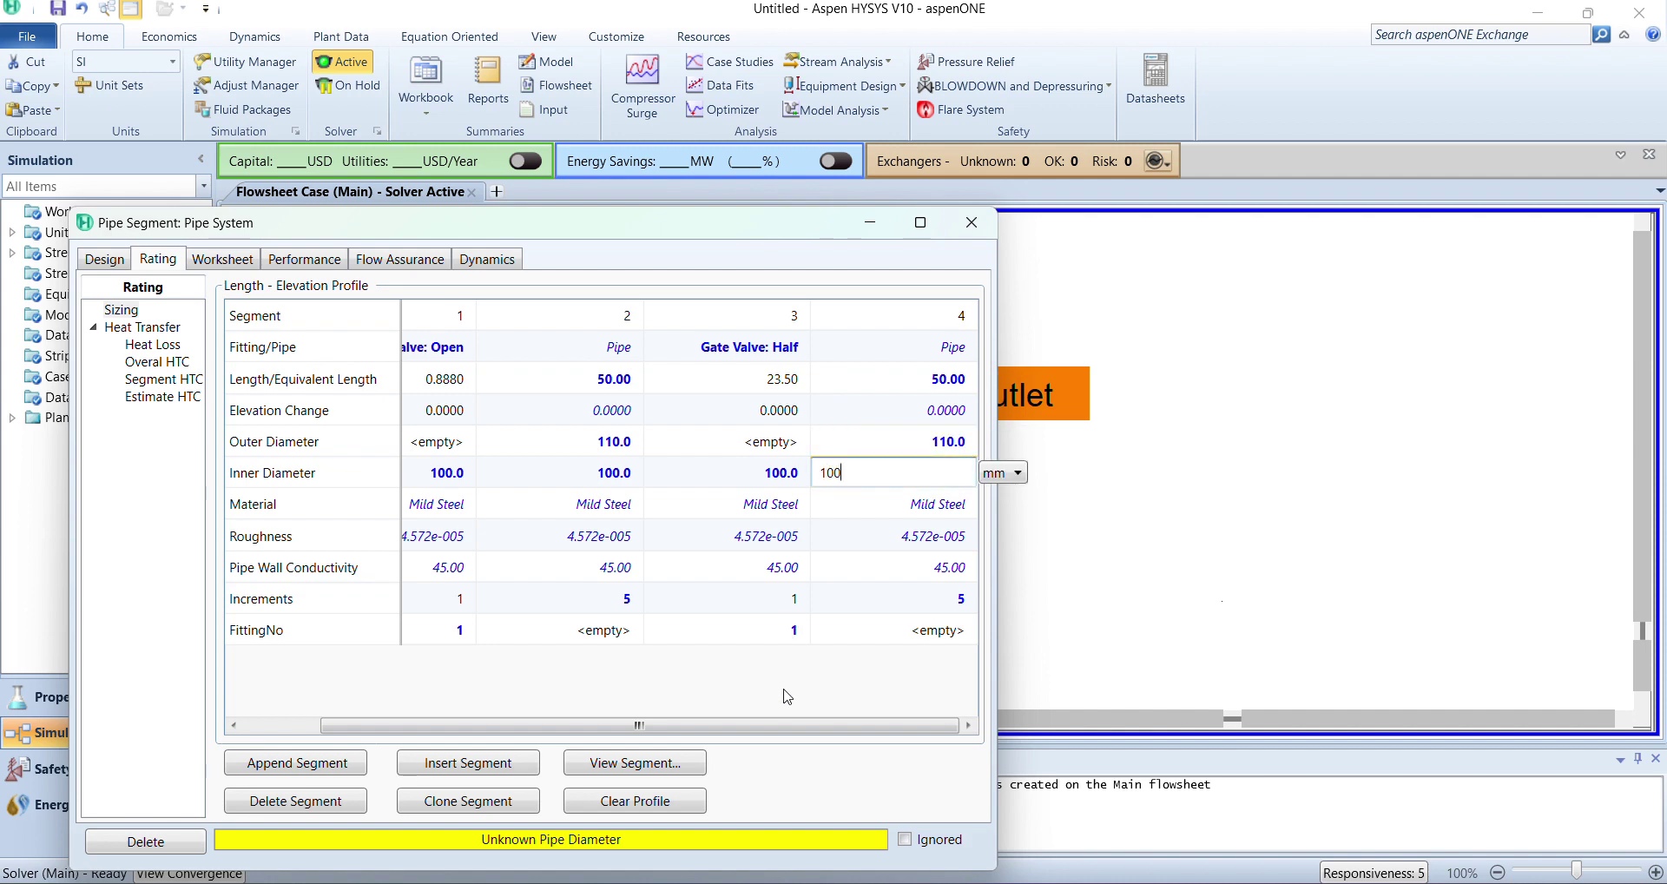
key(Return)
Check the next fitting in the PowerPoint figure, append a fifth segment and make it an Elbow: 90 Std fitting.
key(alt+Tab)
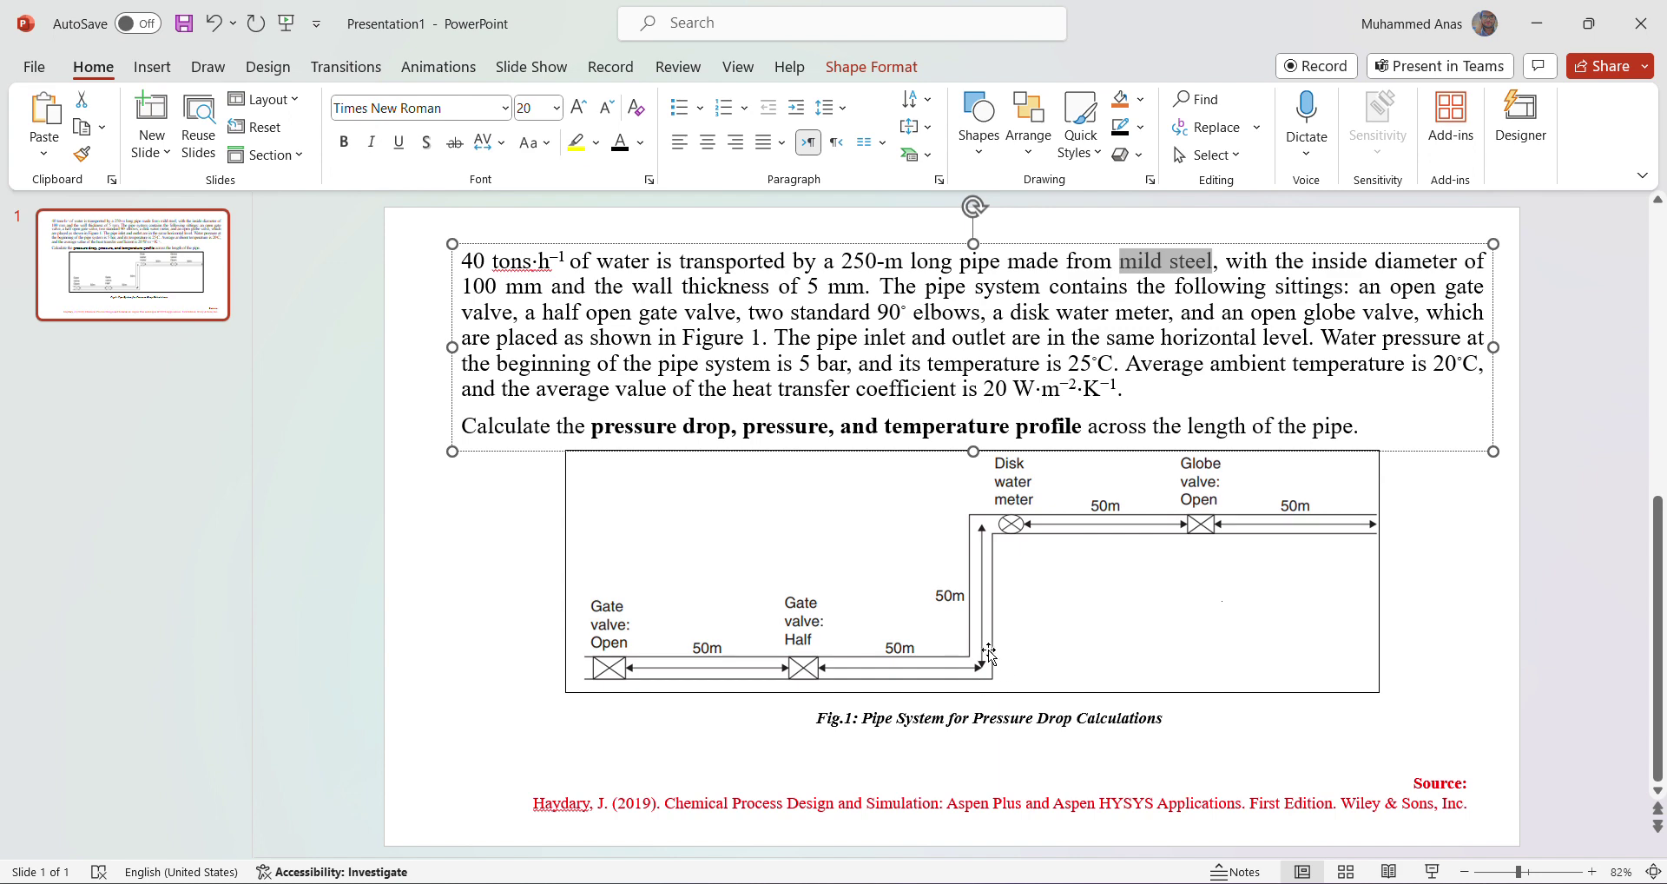
key(alt+Tab)
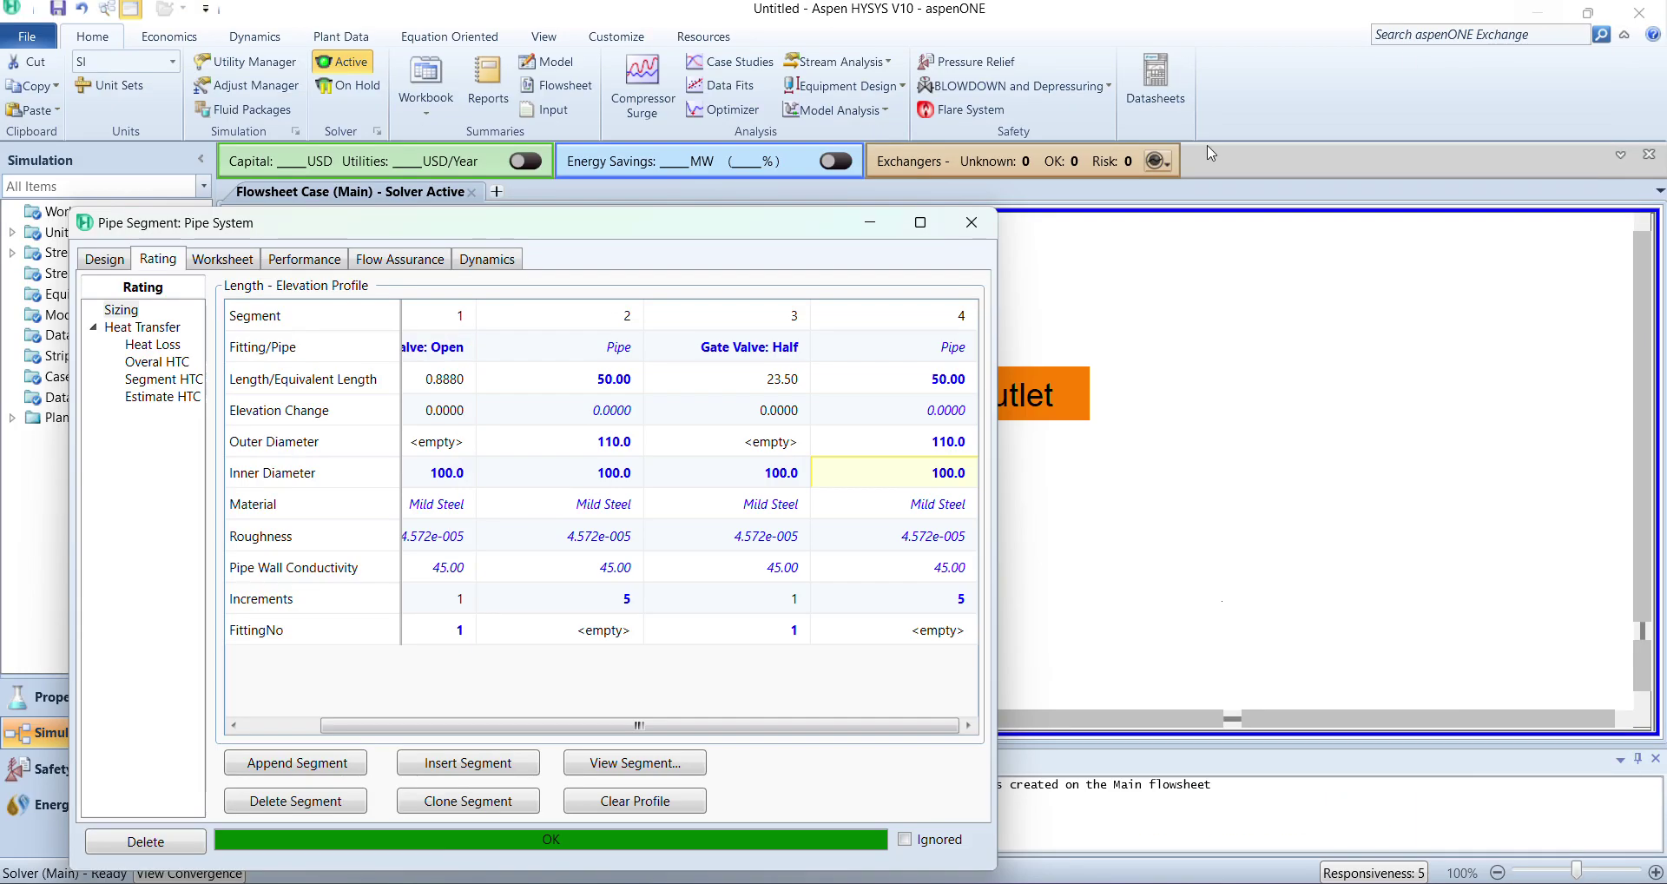
click(261, 763)
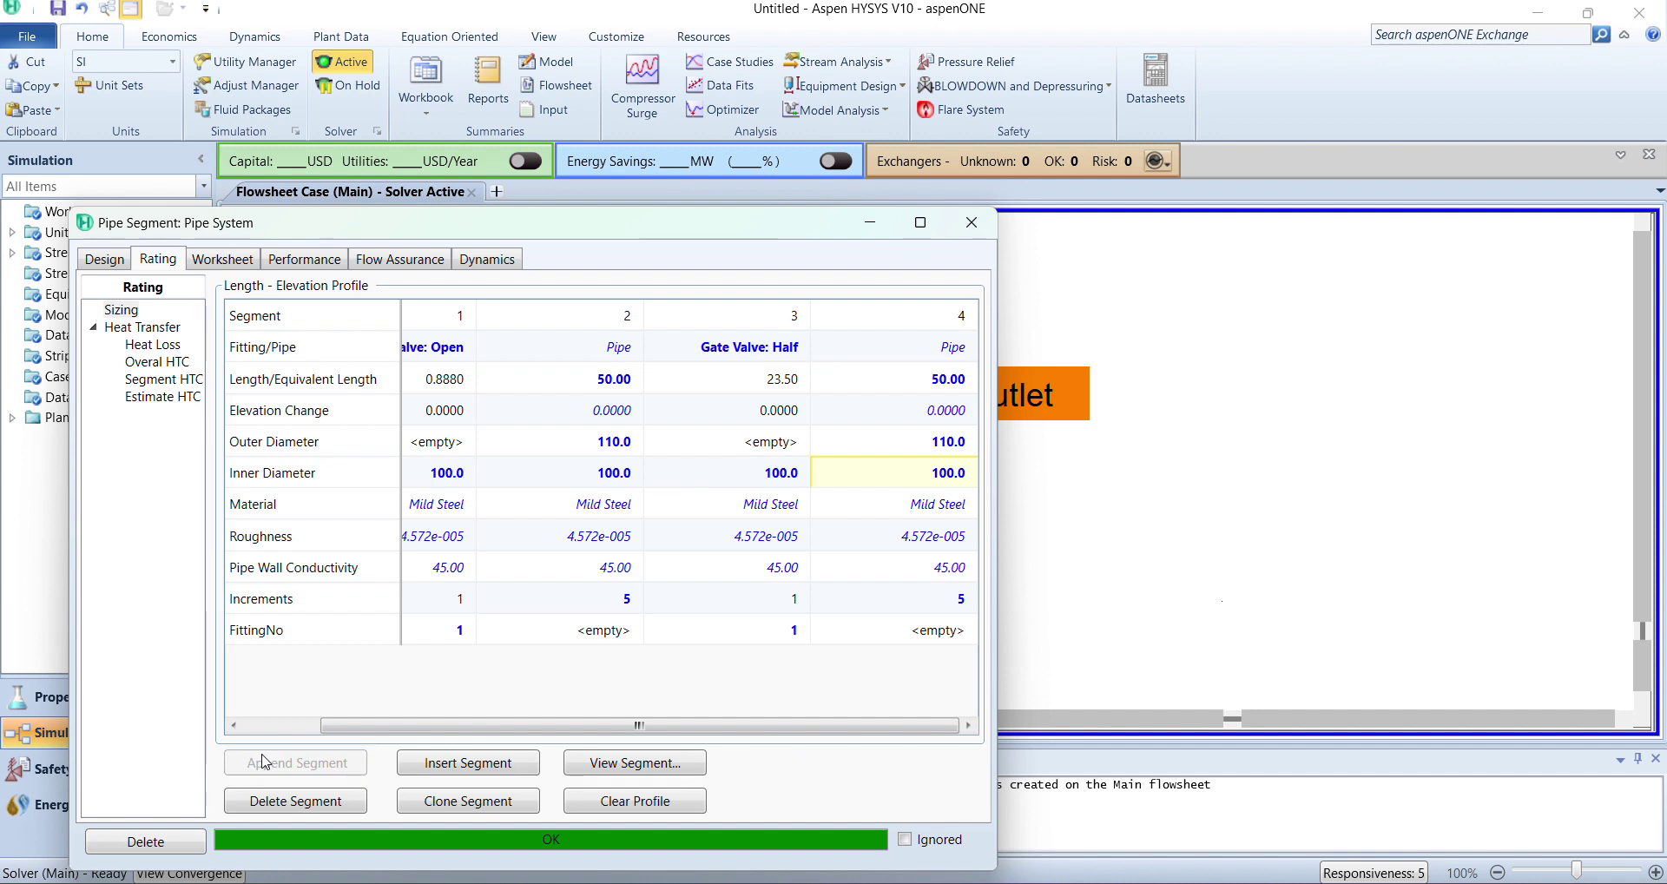
click(903, 725)
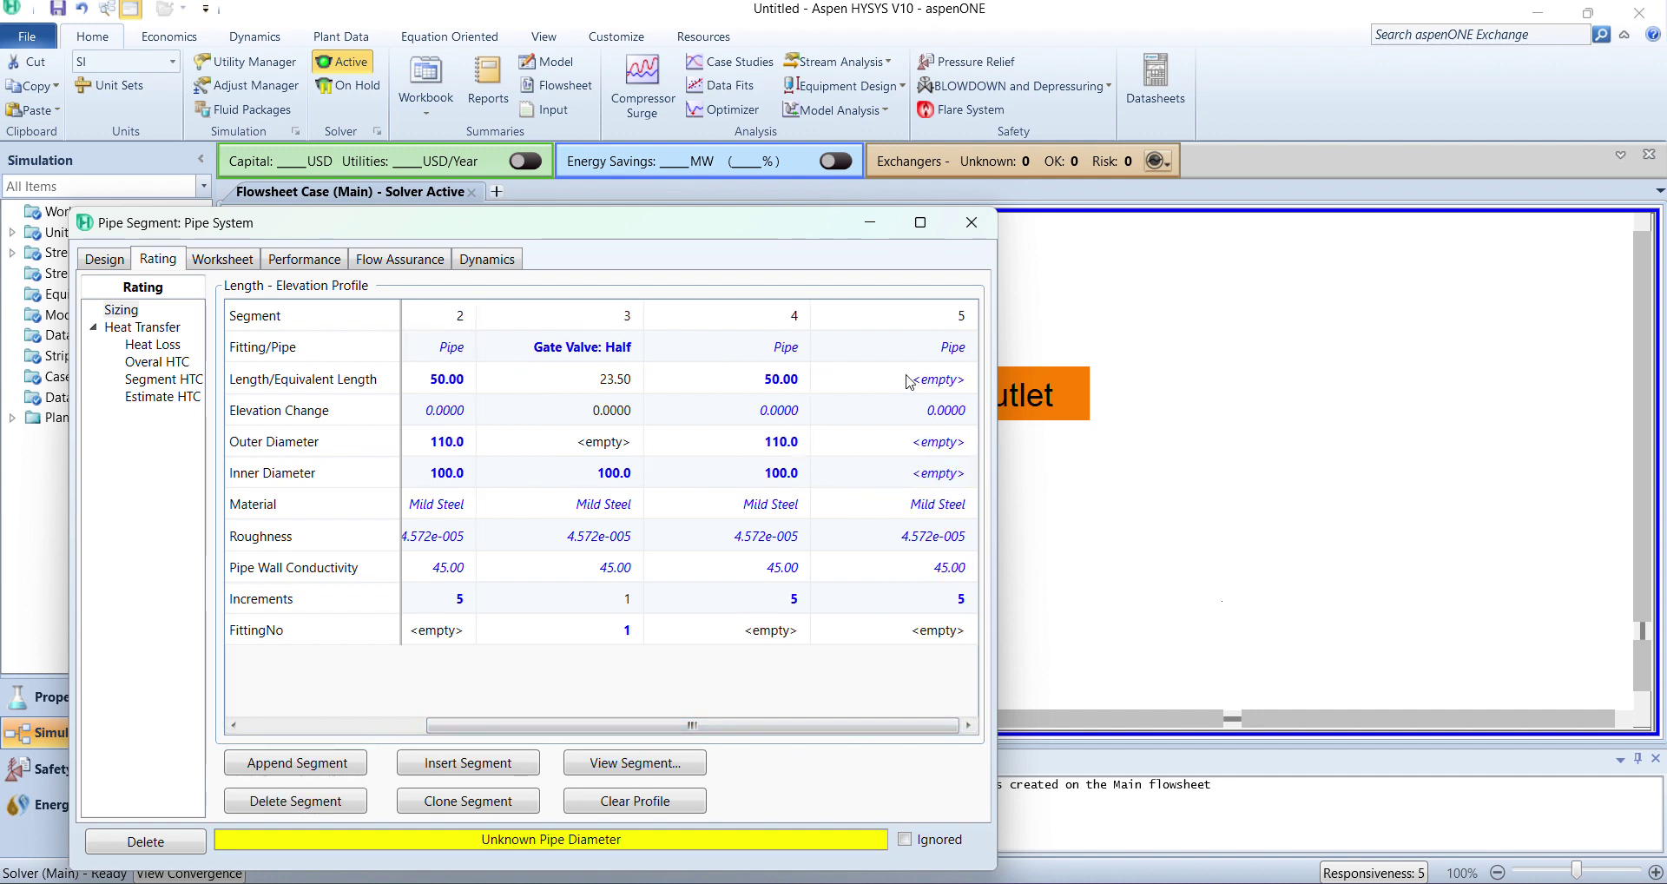
click(952, 344)
click(967, 346)
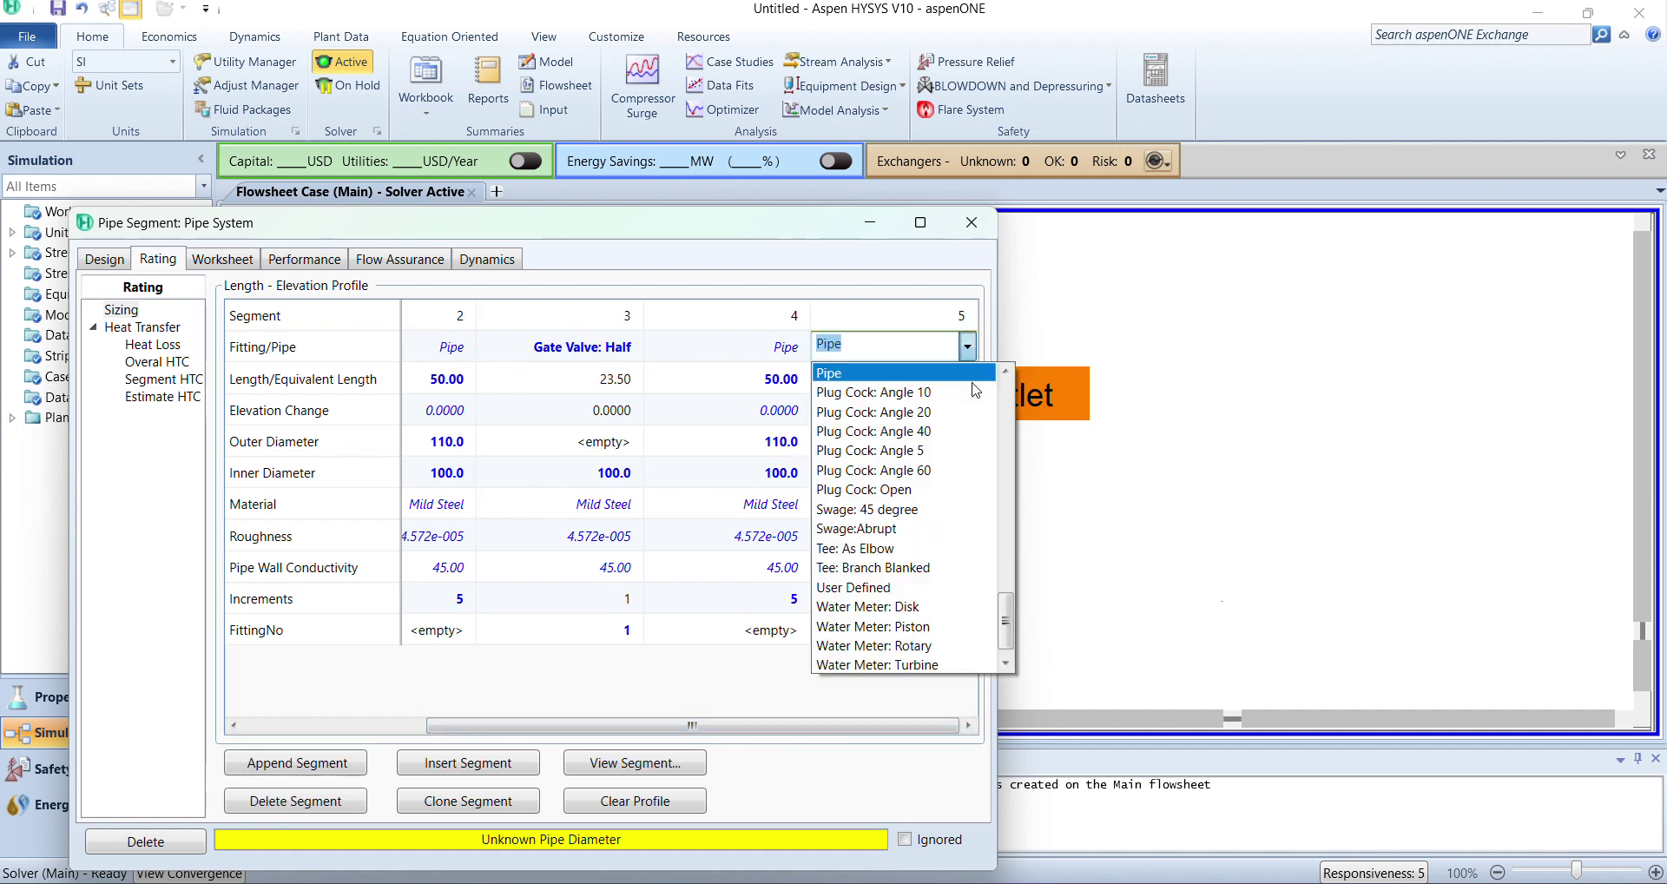
drag(1008, 599, 1013, 515)
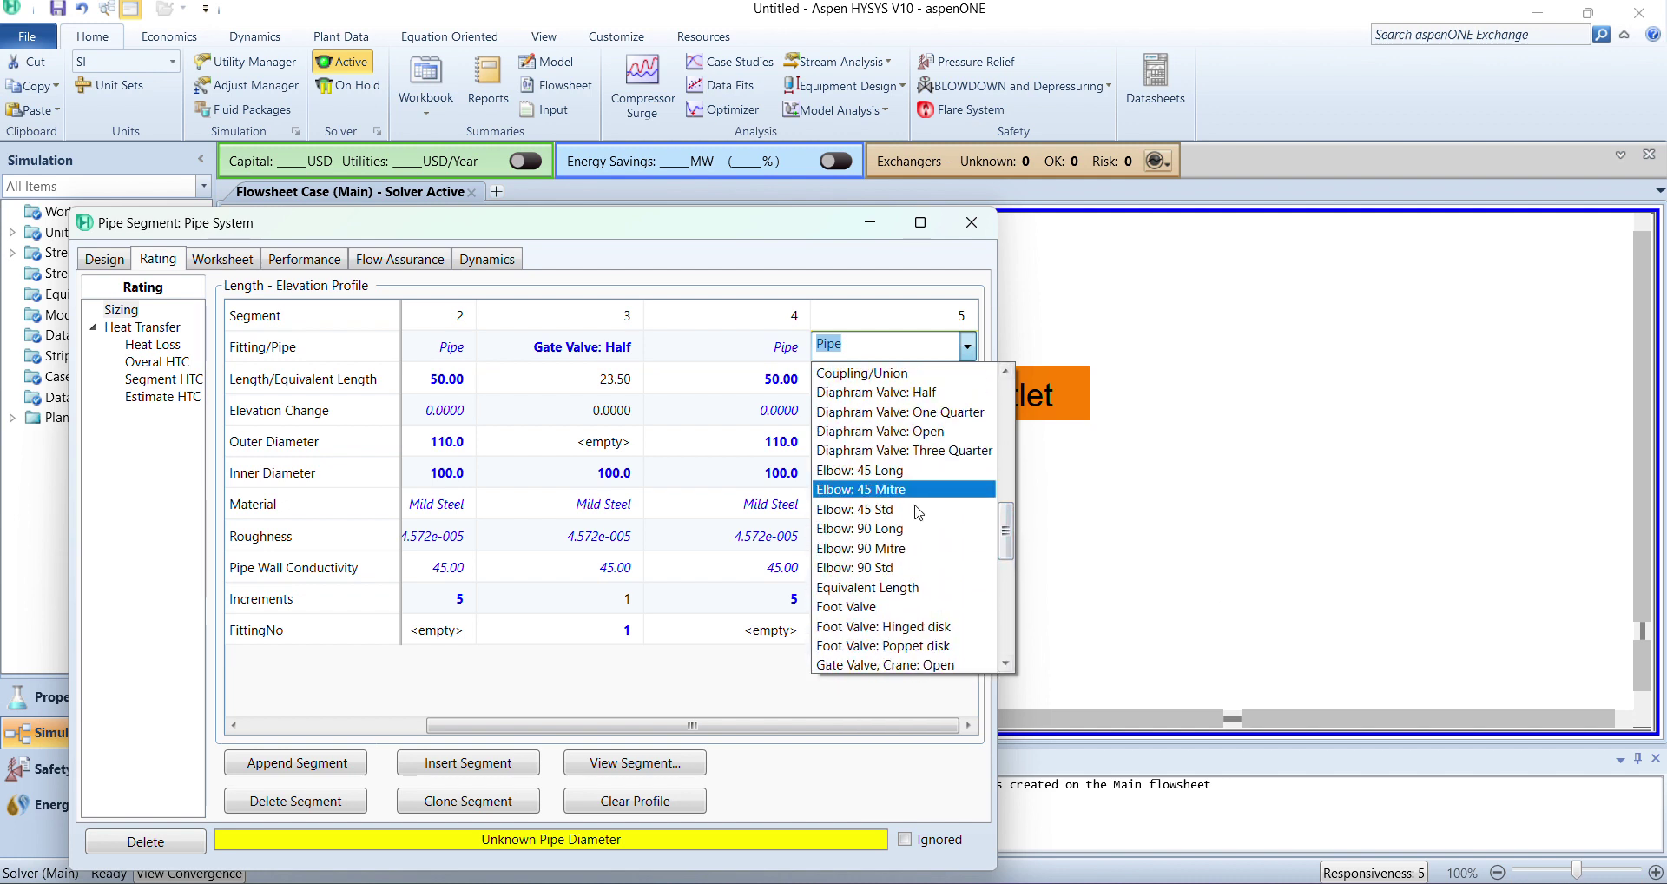
click(893, 566)
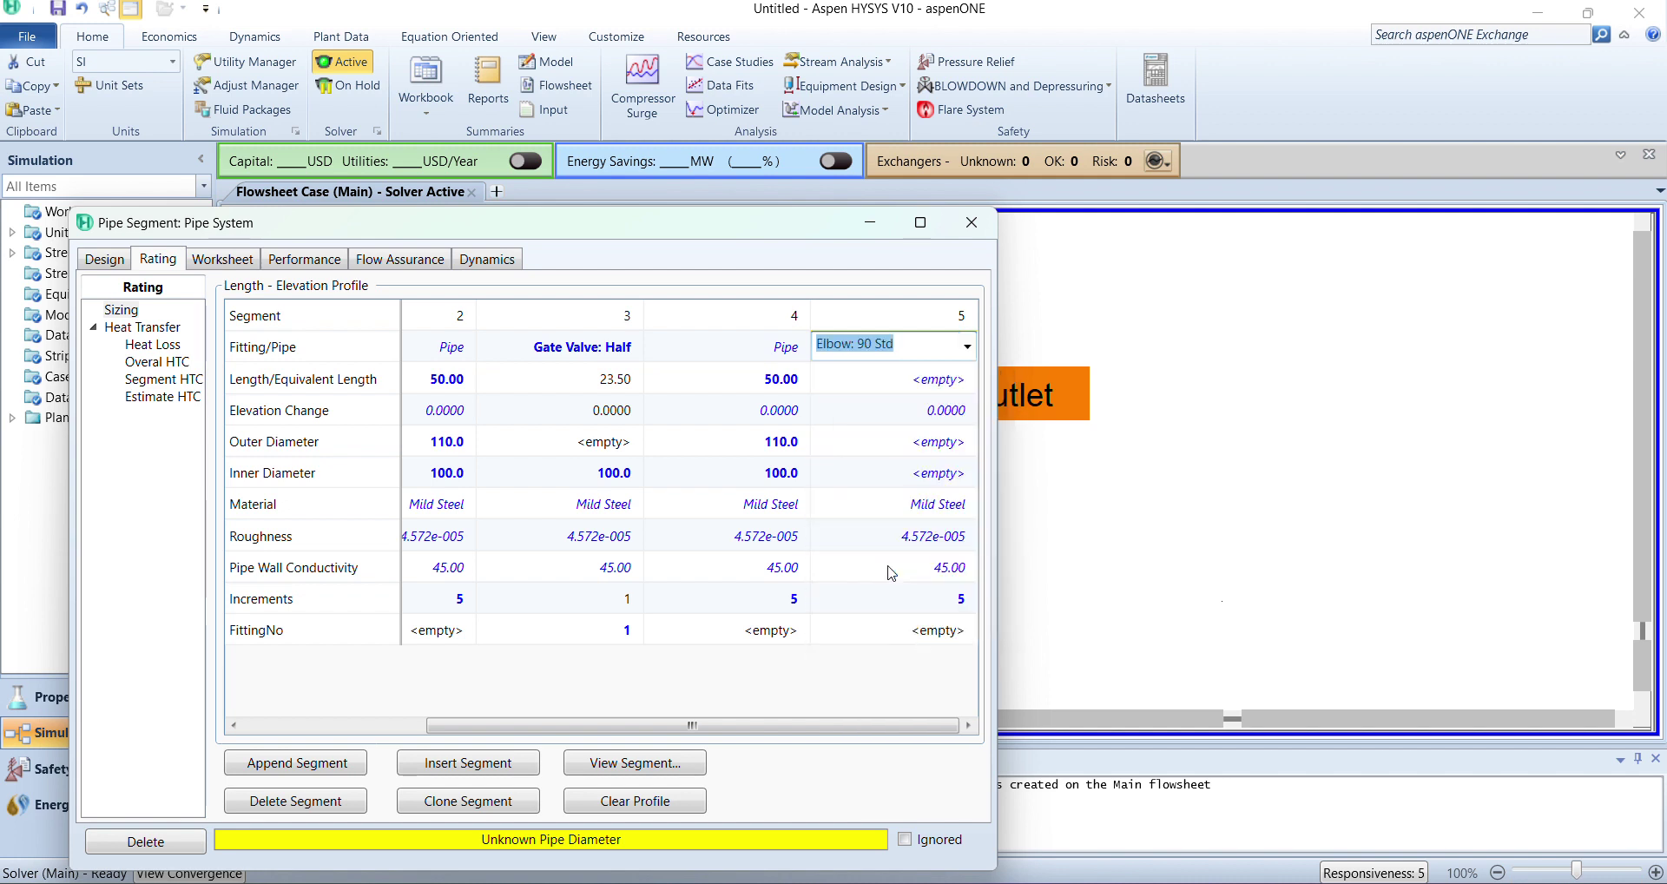
Set the inner diameter of the elbow in segment 5 to 100 mm.
click(952, 476)
text(100)
key(Return)
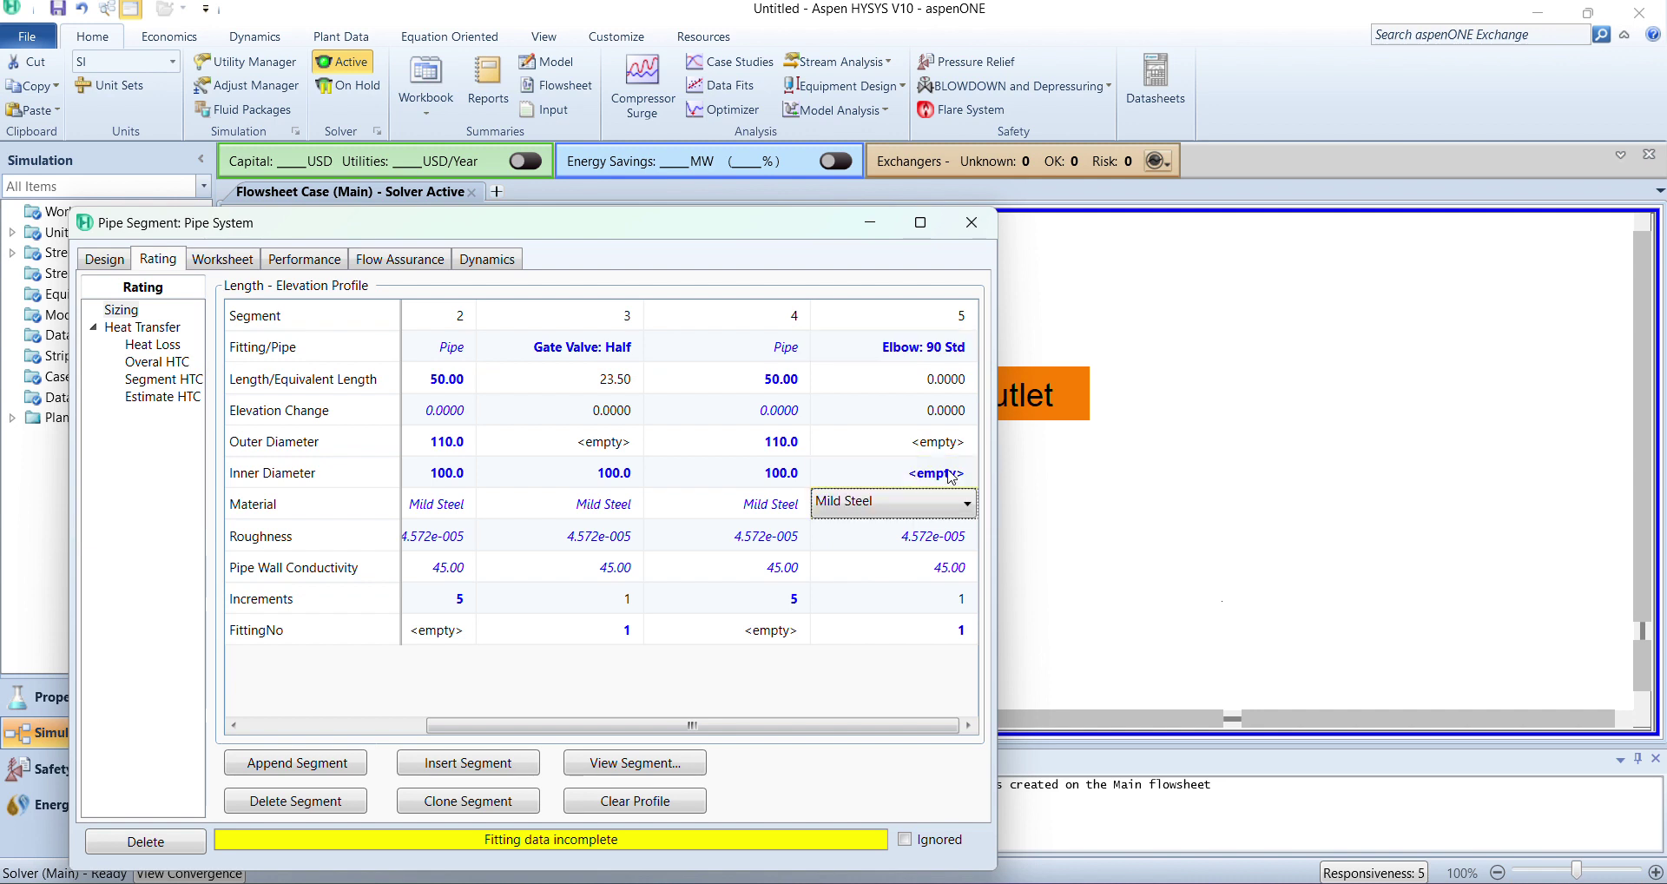
Append a sixth segment, check the PowerPoint figure for the pipe after the first elbow, and set the segment's length to 50 m.
click(361, 759)
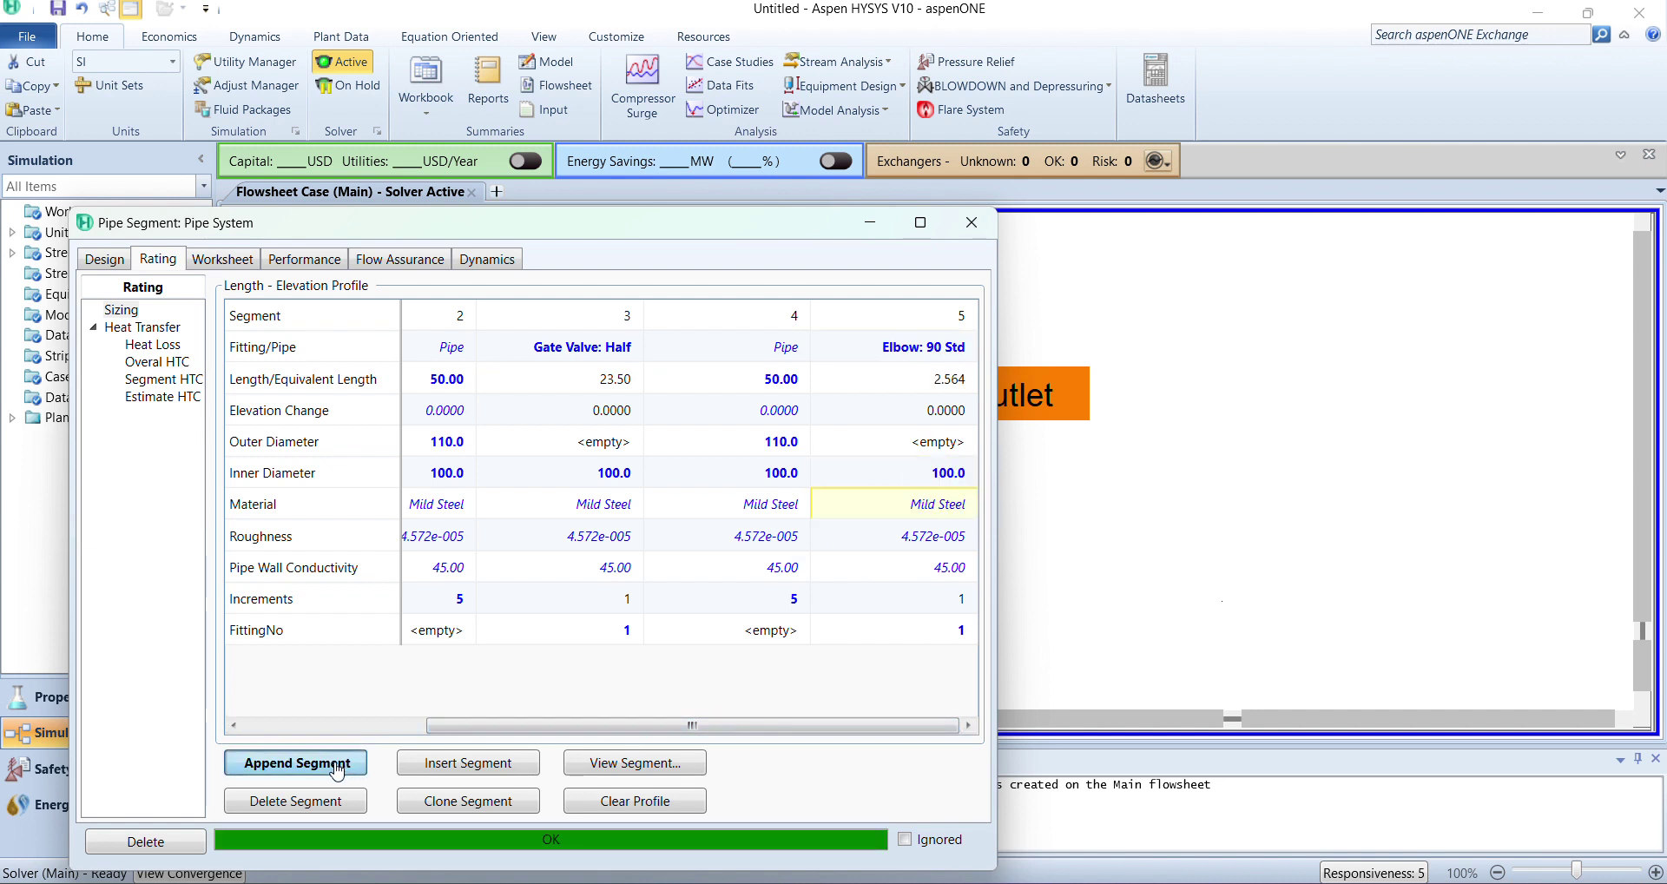
drag(607, 729, 712, 727)
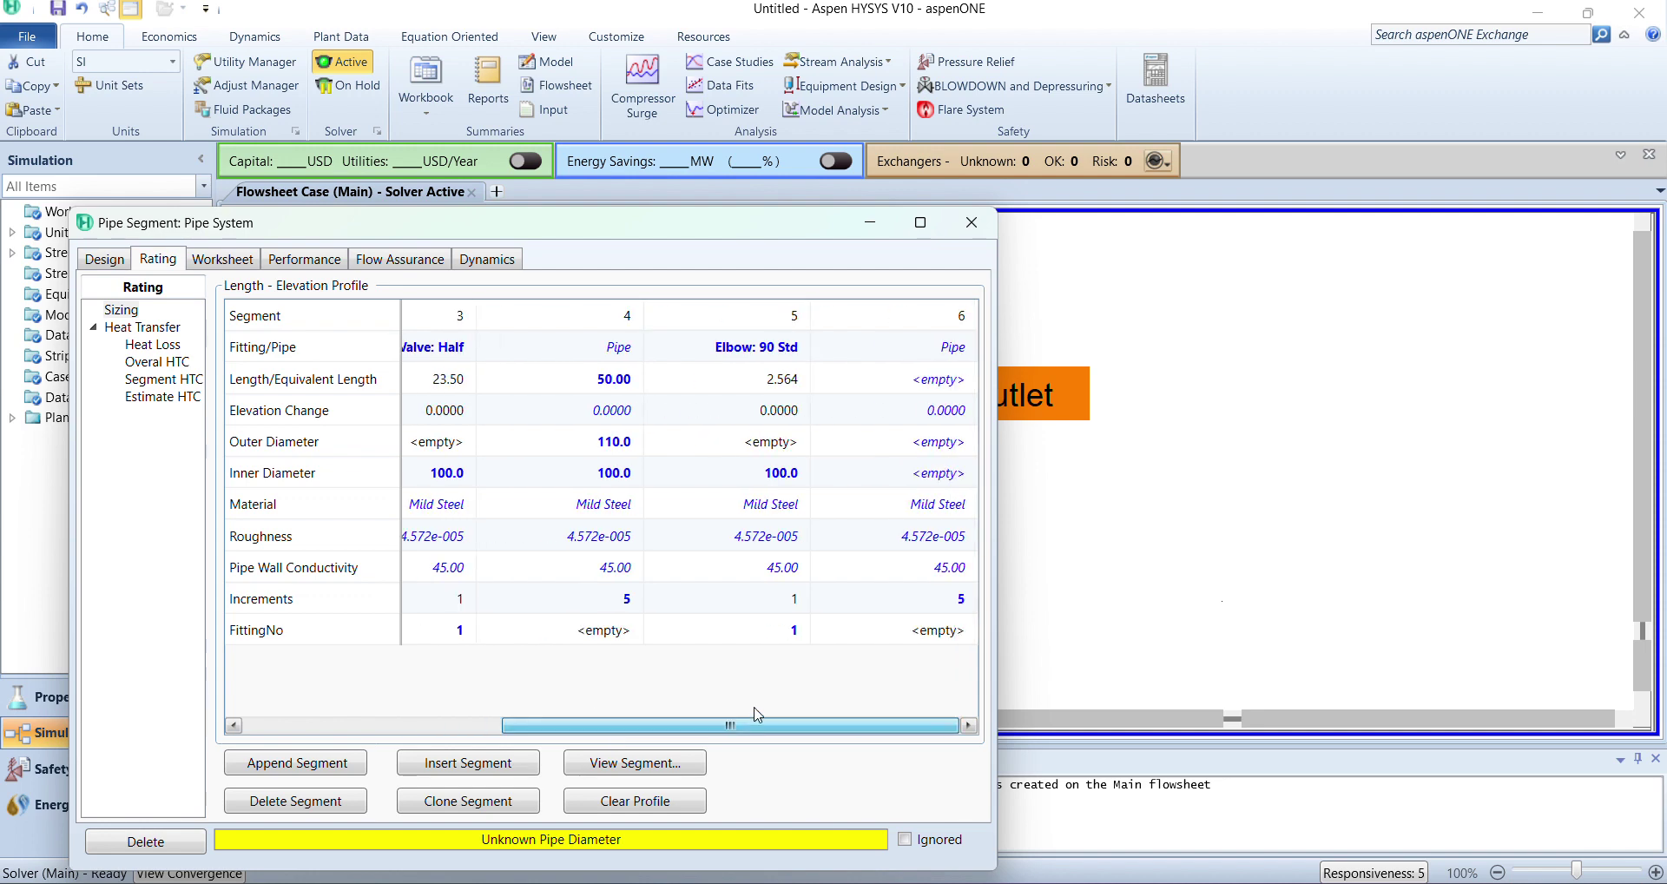
key(alt+Tab)
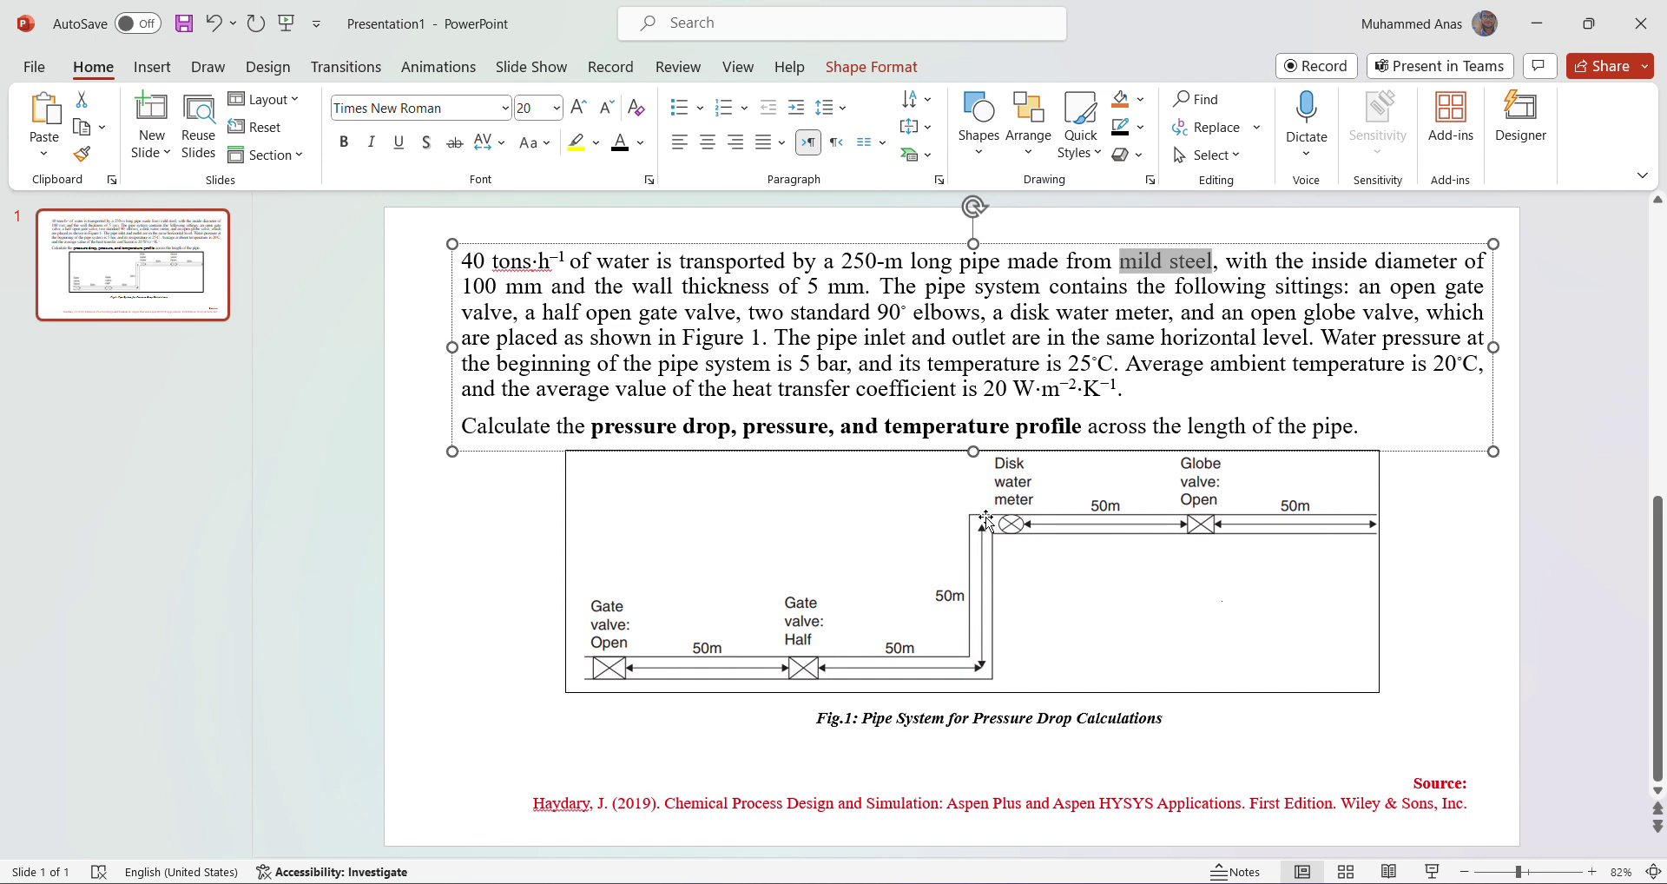
click(1537, 24)
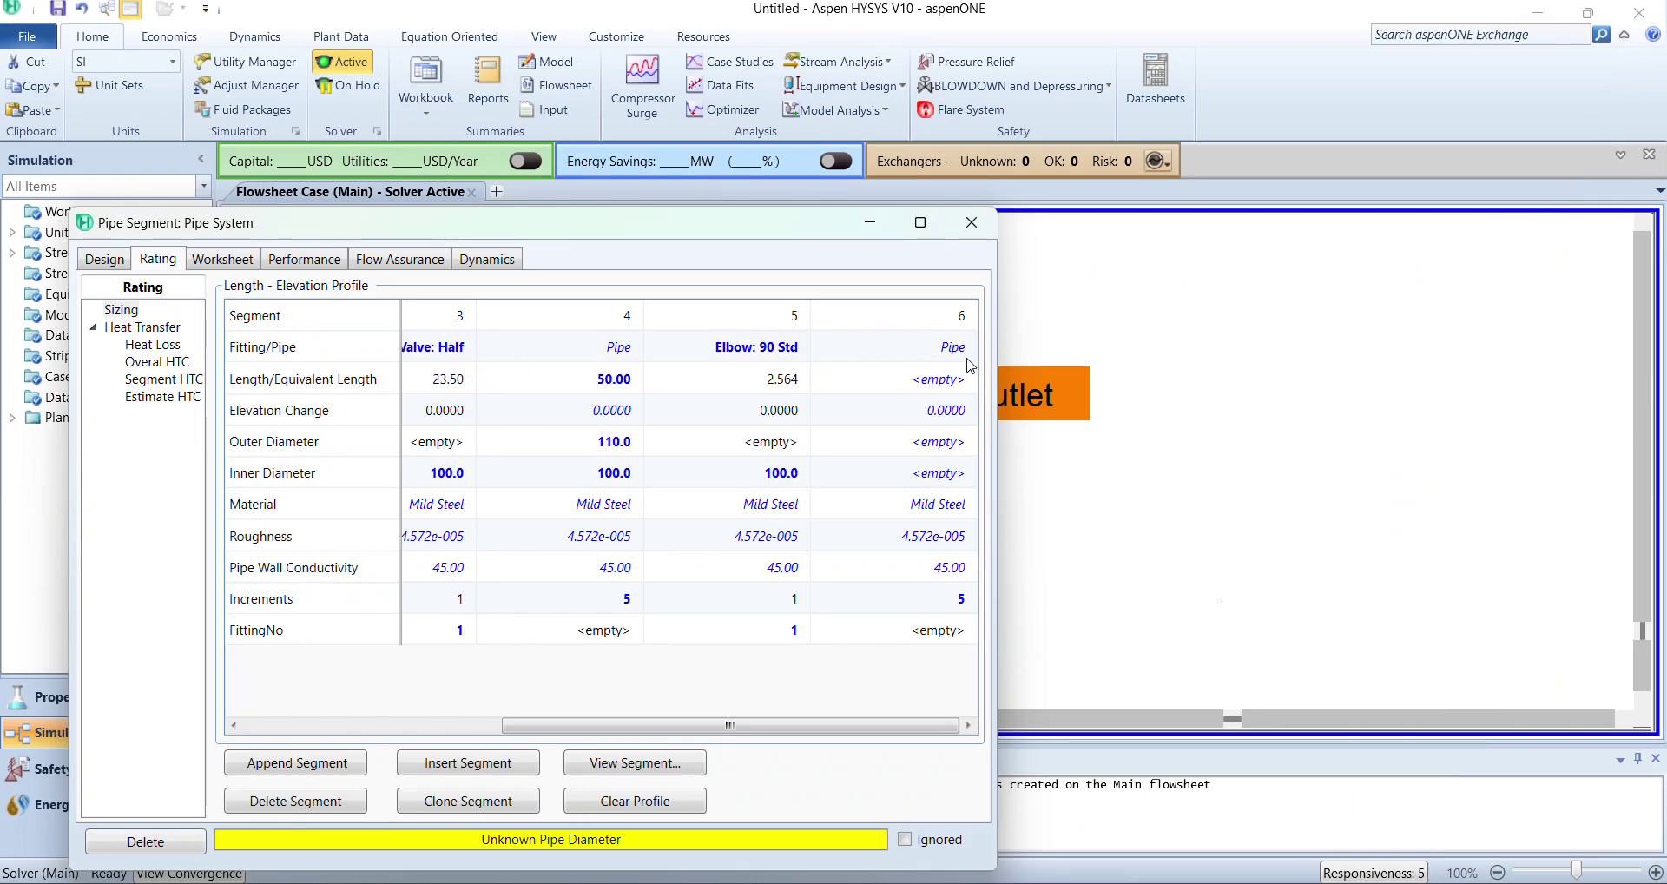
click(954, 382)
text(50)
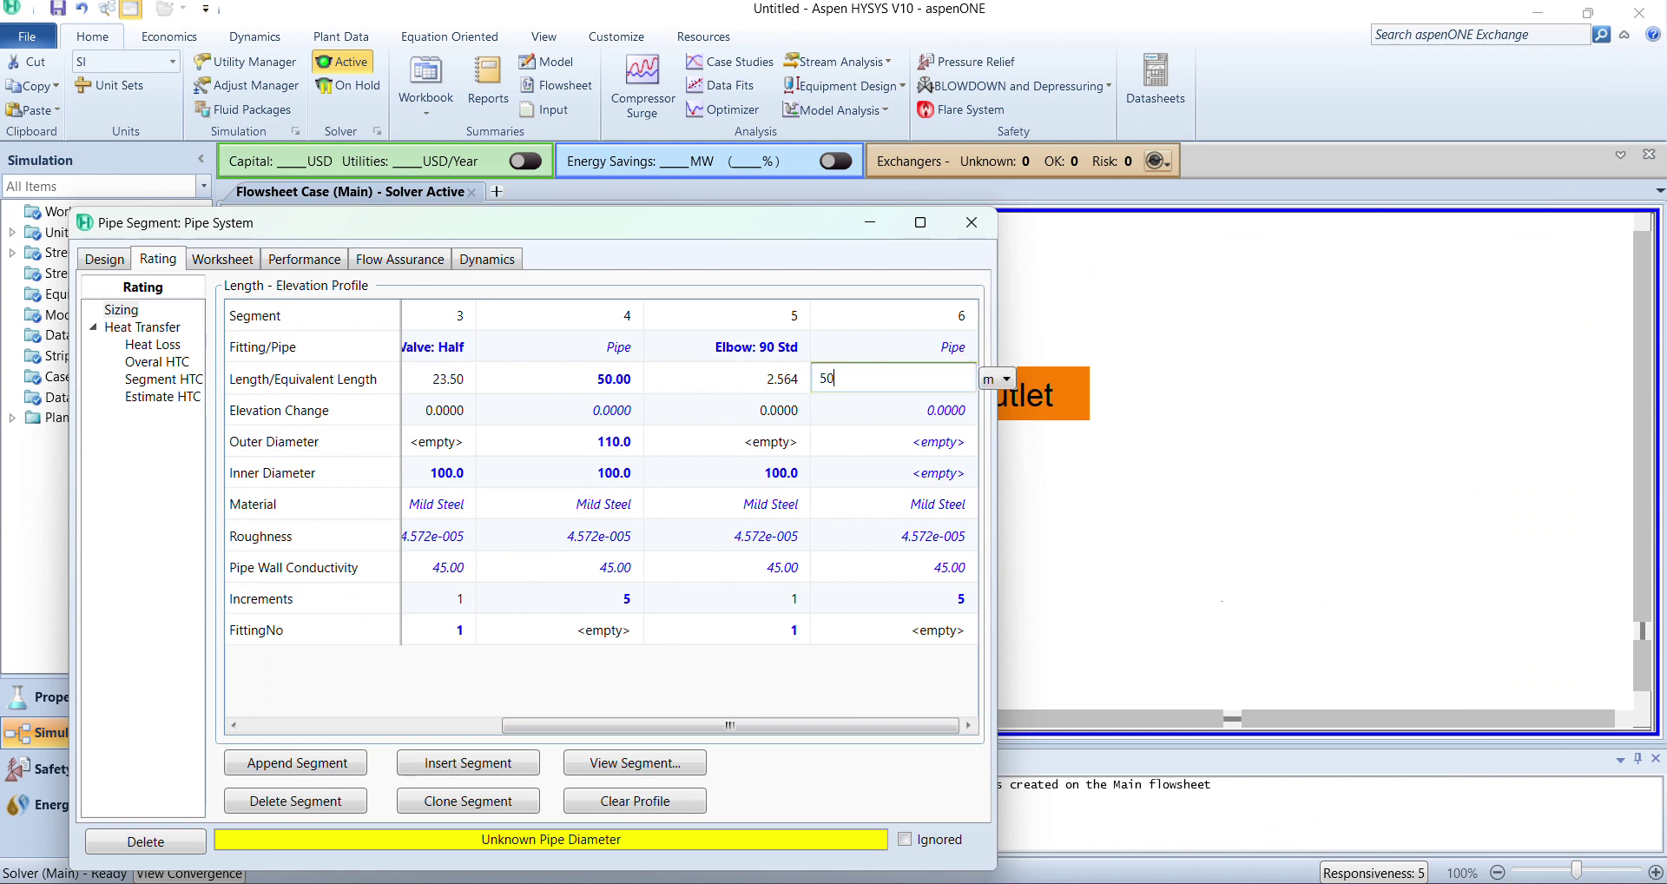
key(Return)
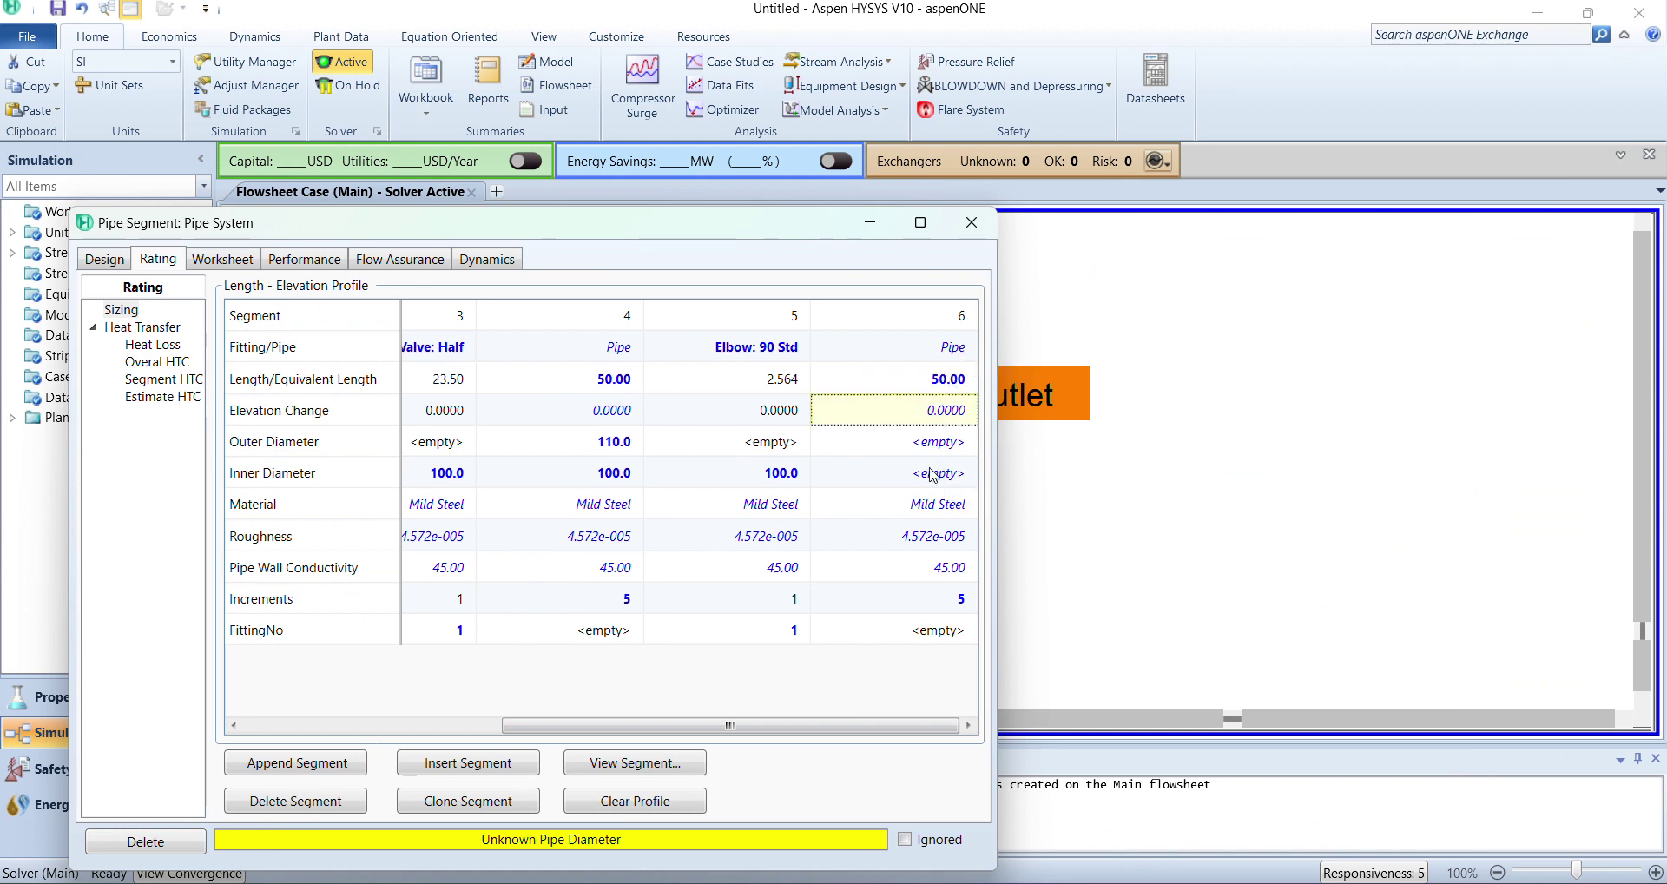
Set segment 6's outer diameter to 110 mm and inner diameter to 100 mm.
click(930, 442)
text(10)
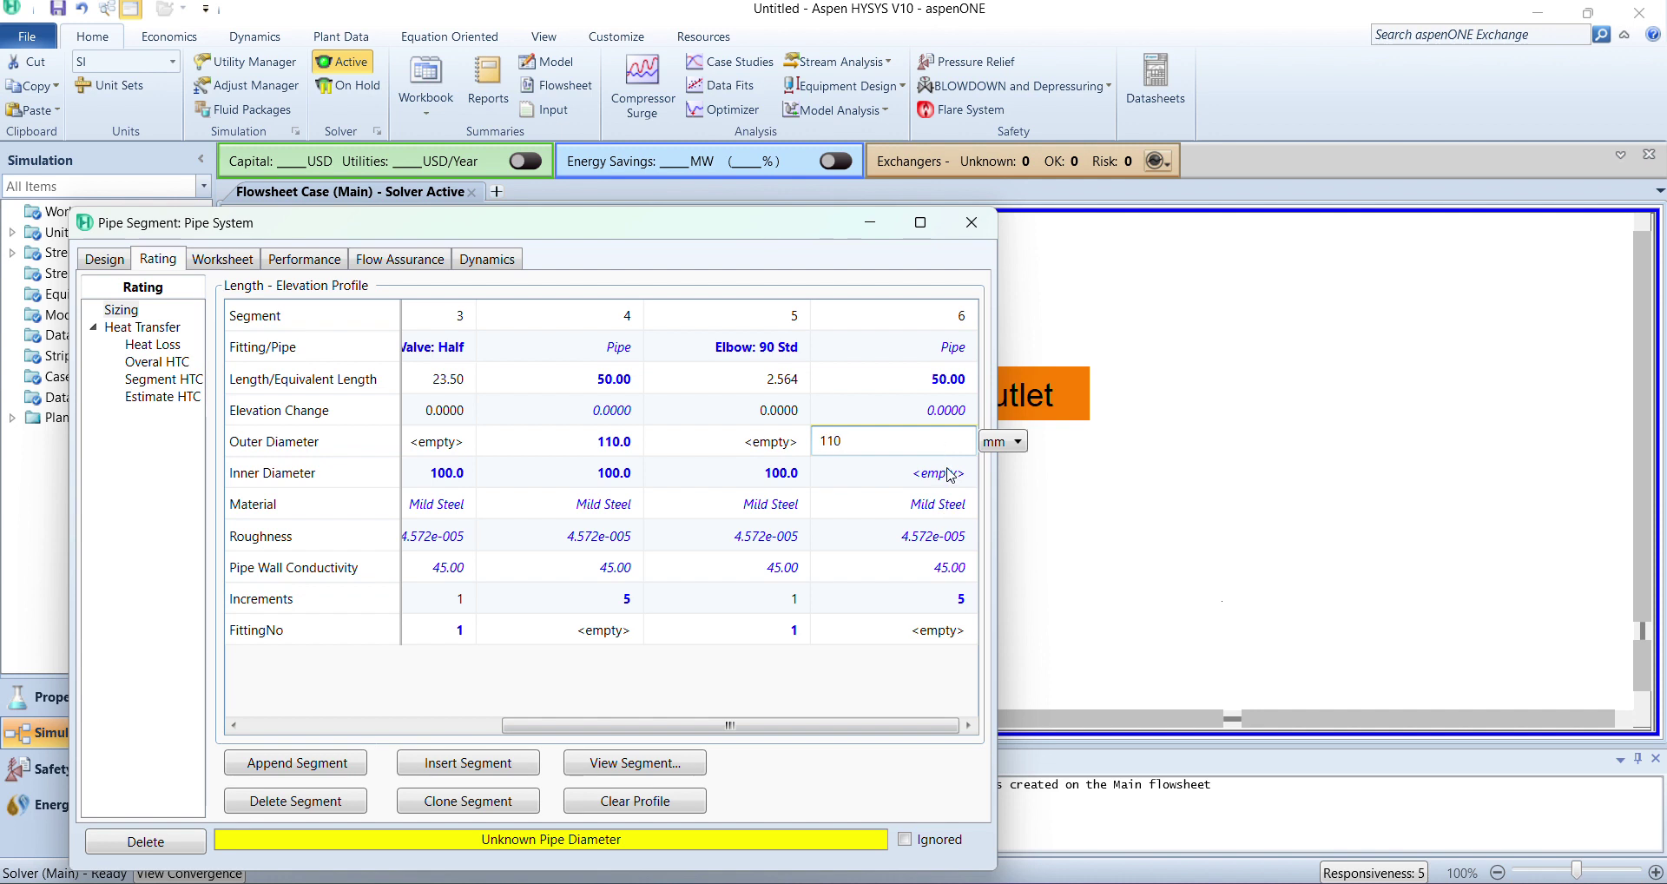
key(Return)
text(100)
key(Return)
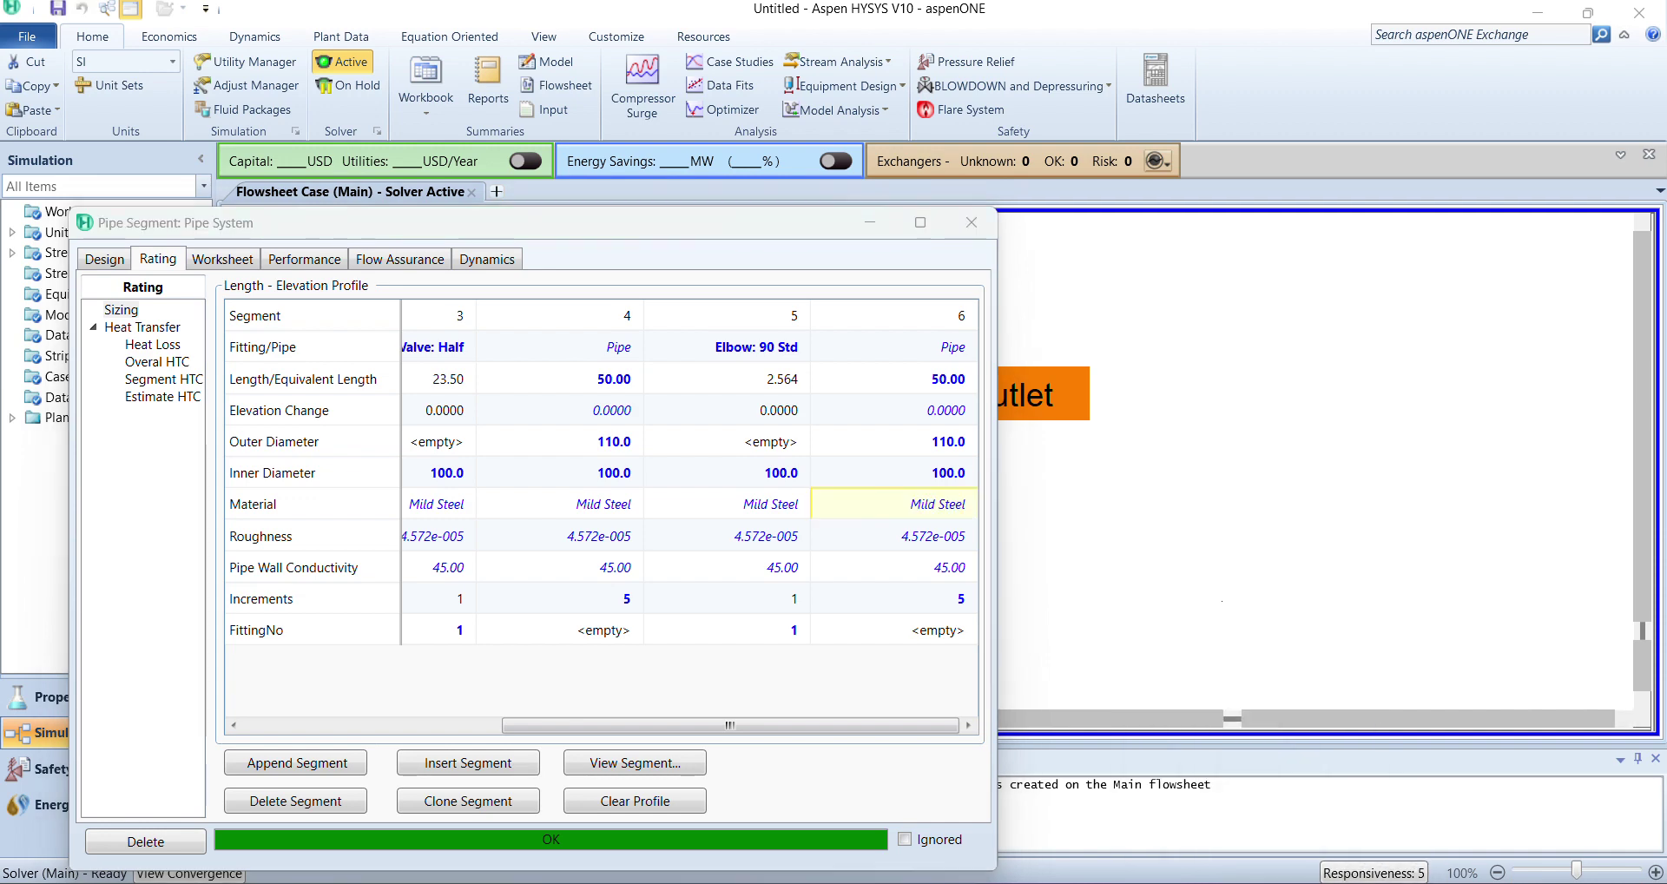
Check the next fitting in the PowerPoint figure, append a seventh segment and make it an Elbow: 90 Std fitting.
key(alt+Tab)
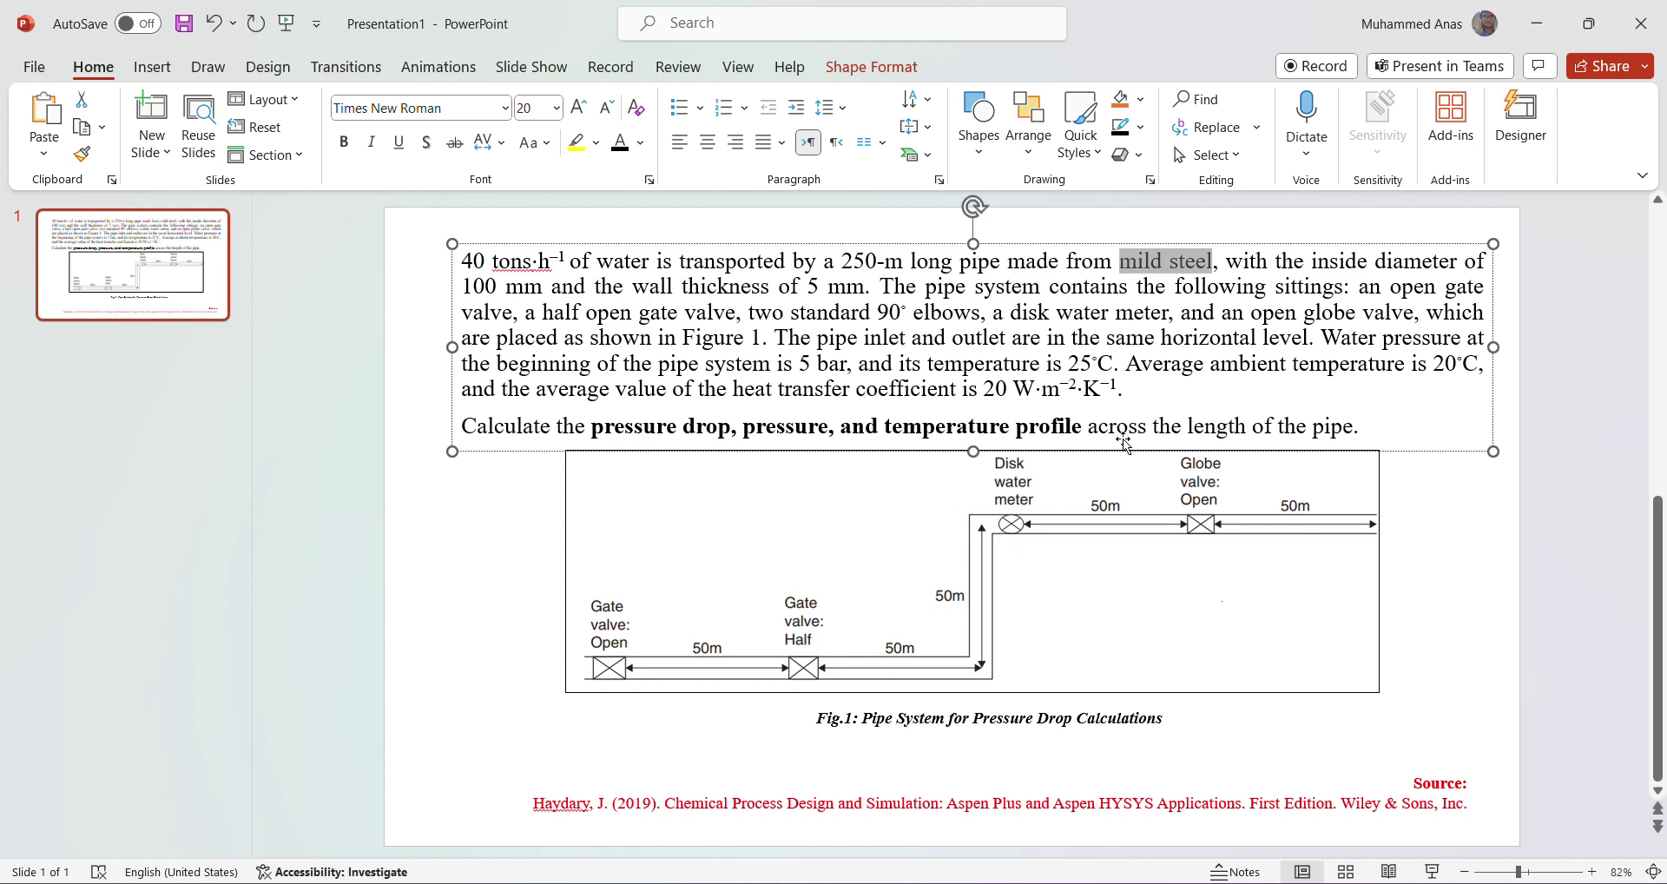
click(1554, 27)
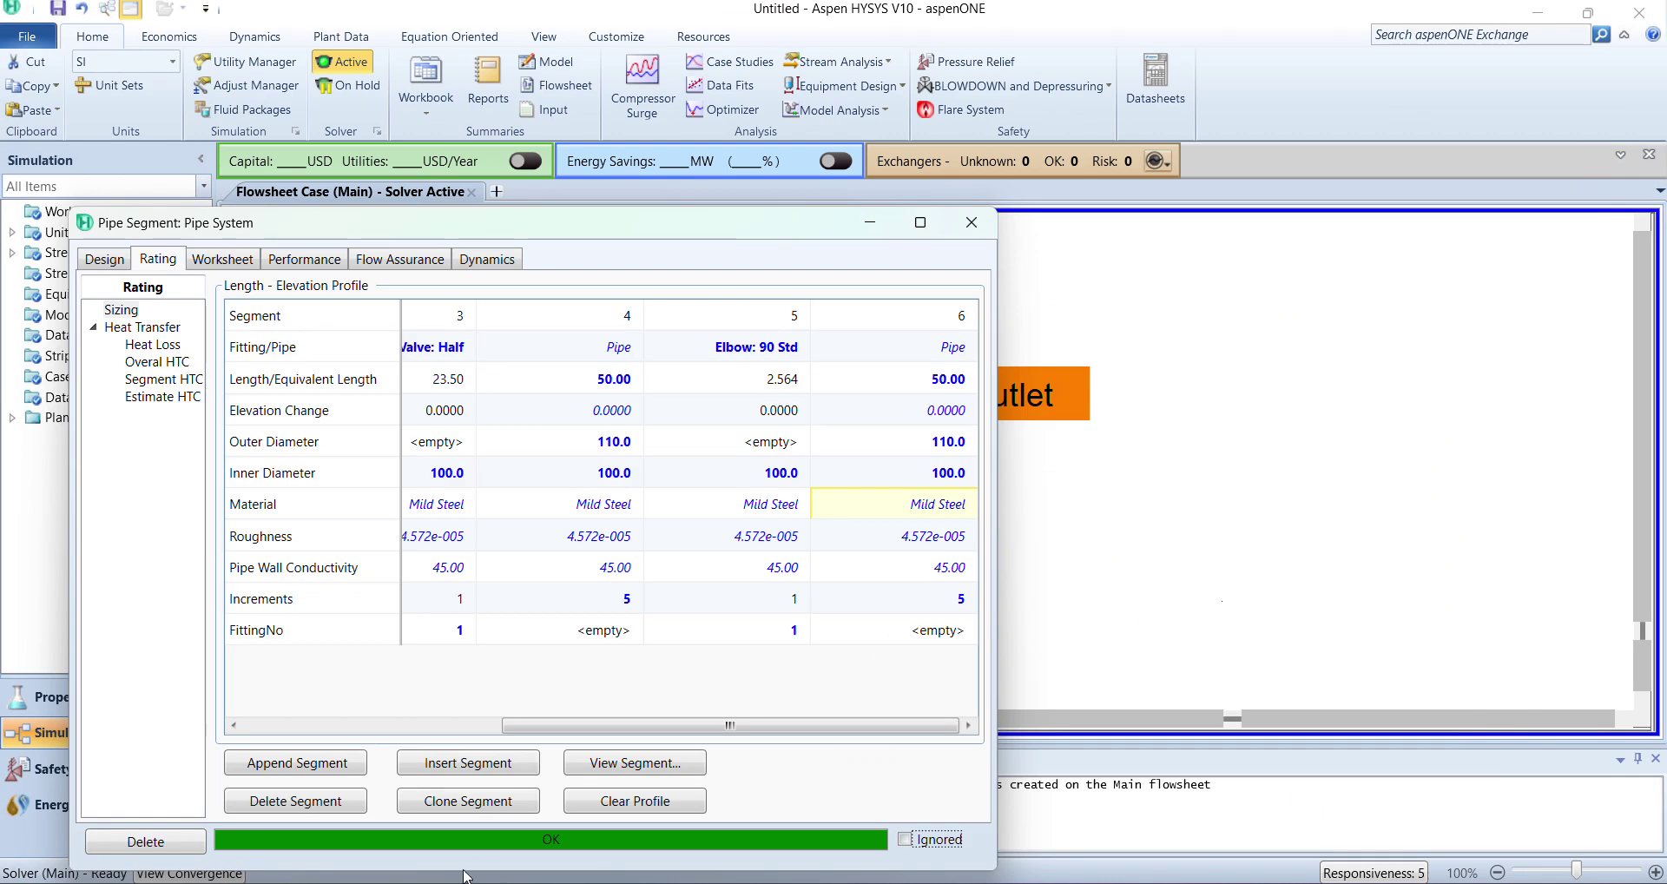
click(295, 762)
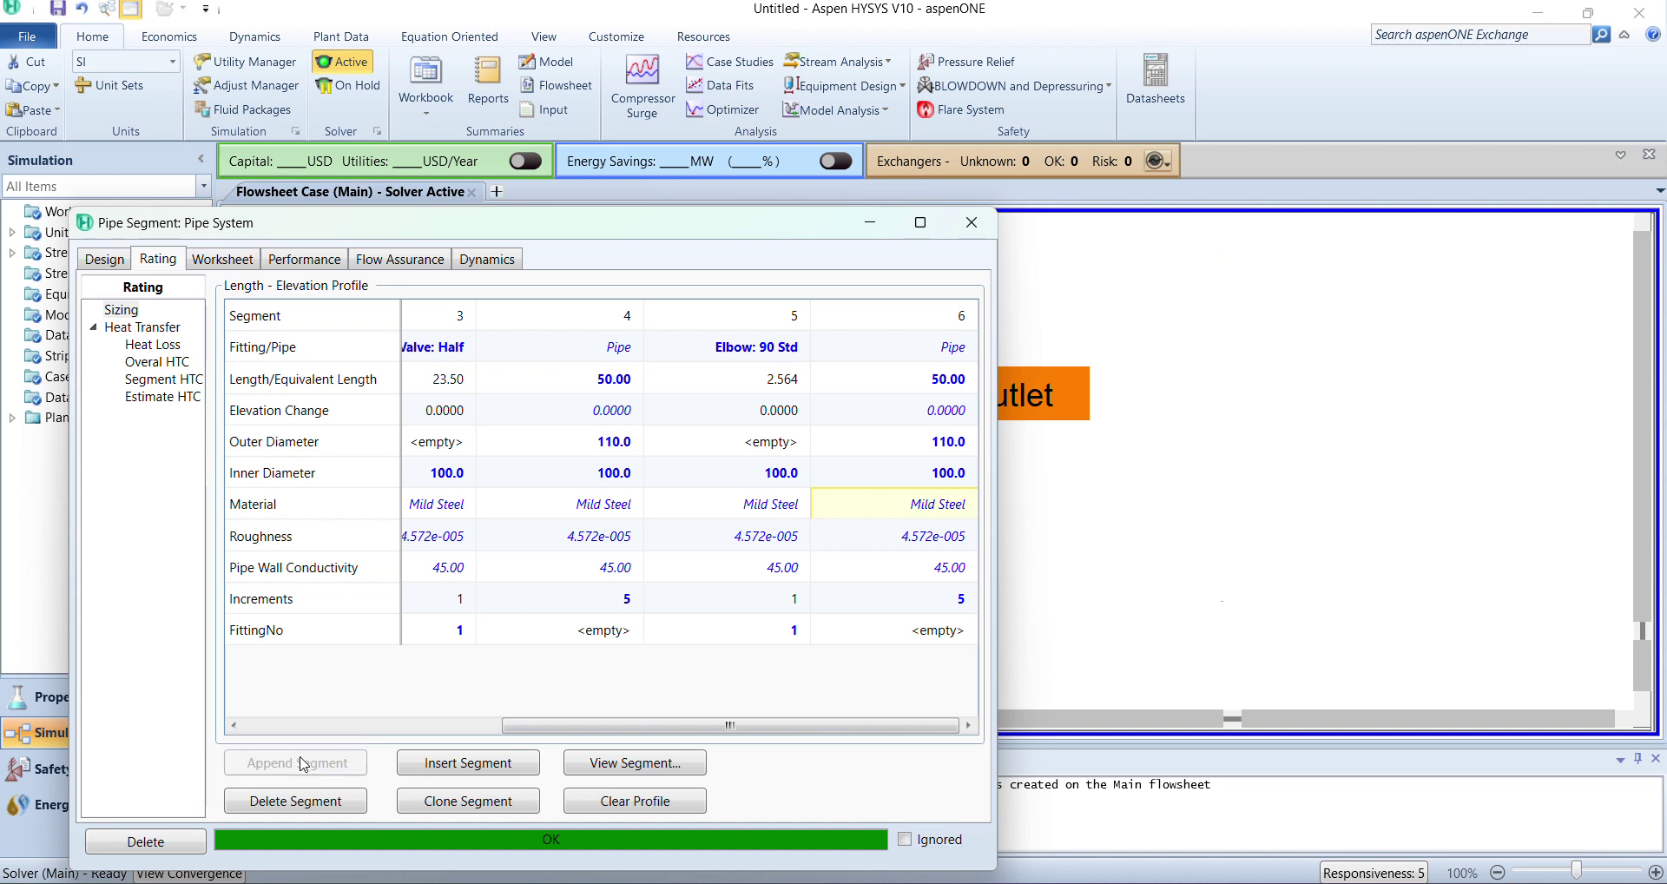
click(968, 725)
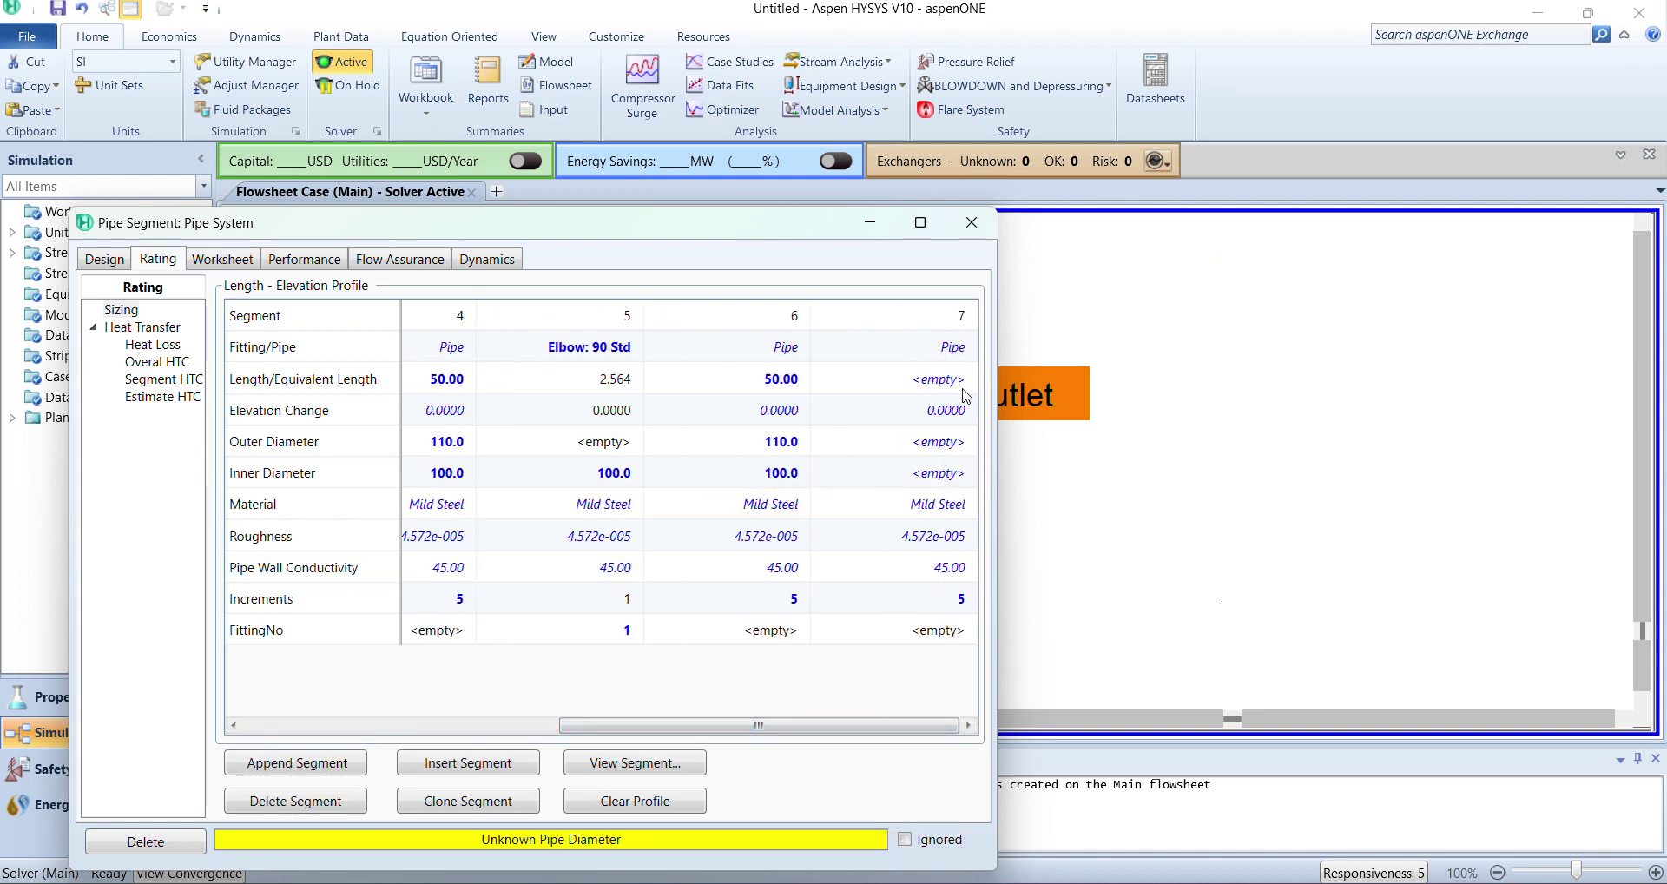
click(963, 353)
click(966, 347)
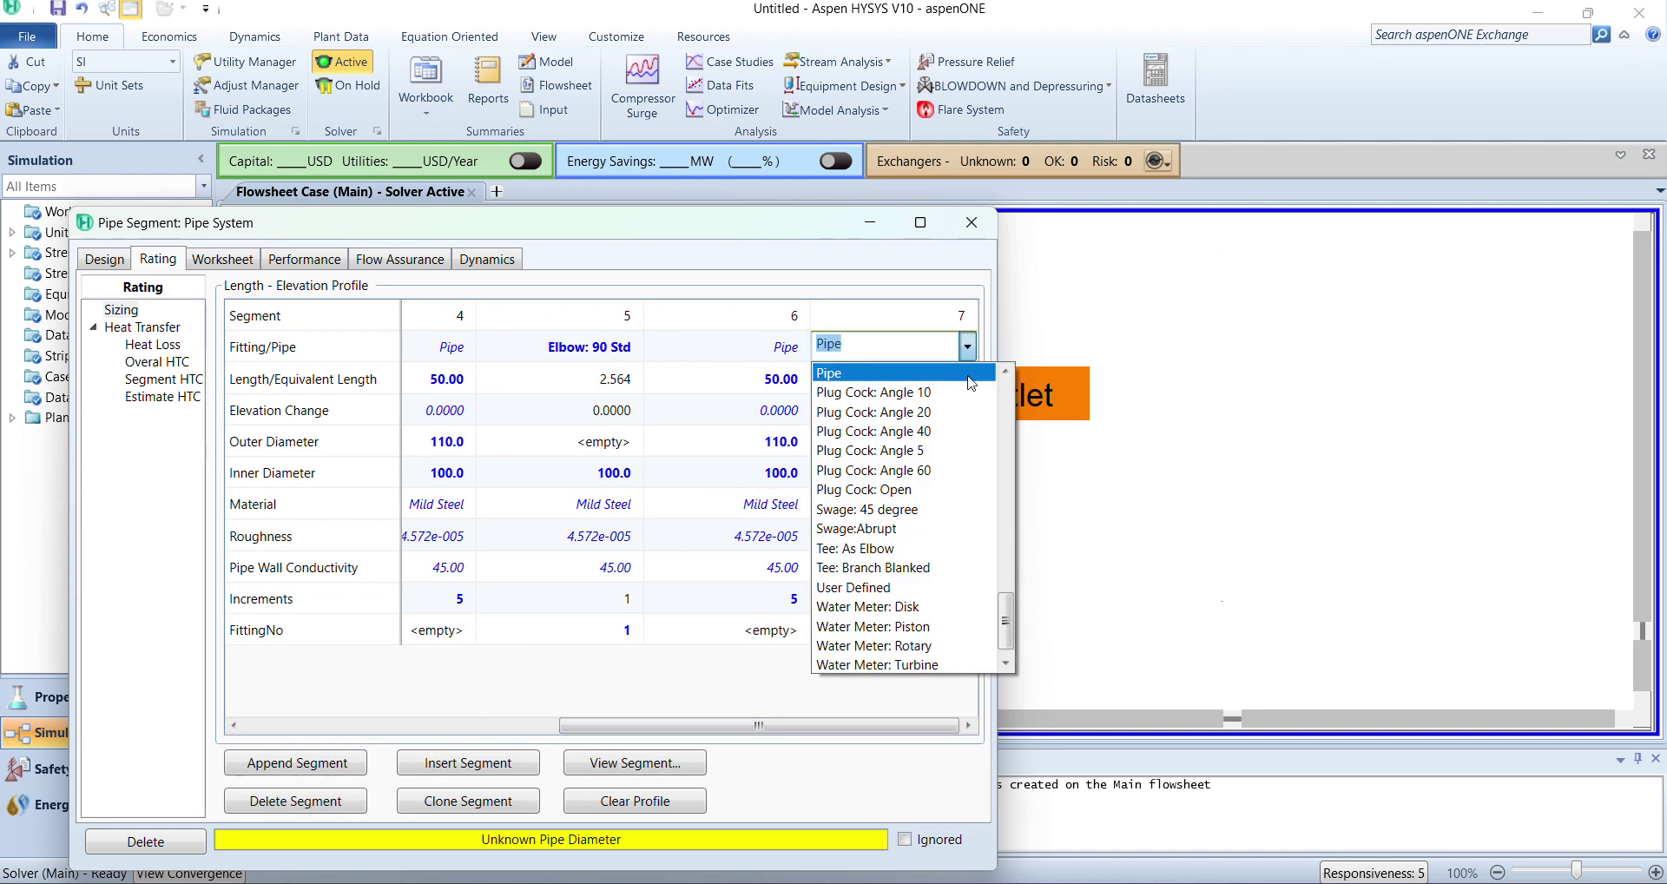
drag(1007, 618, 1007, 525)
click(892, 530)
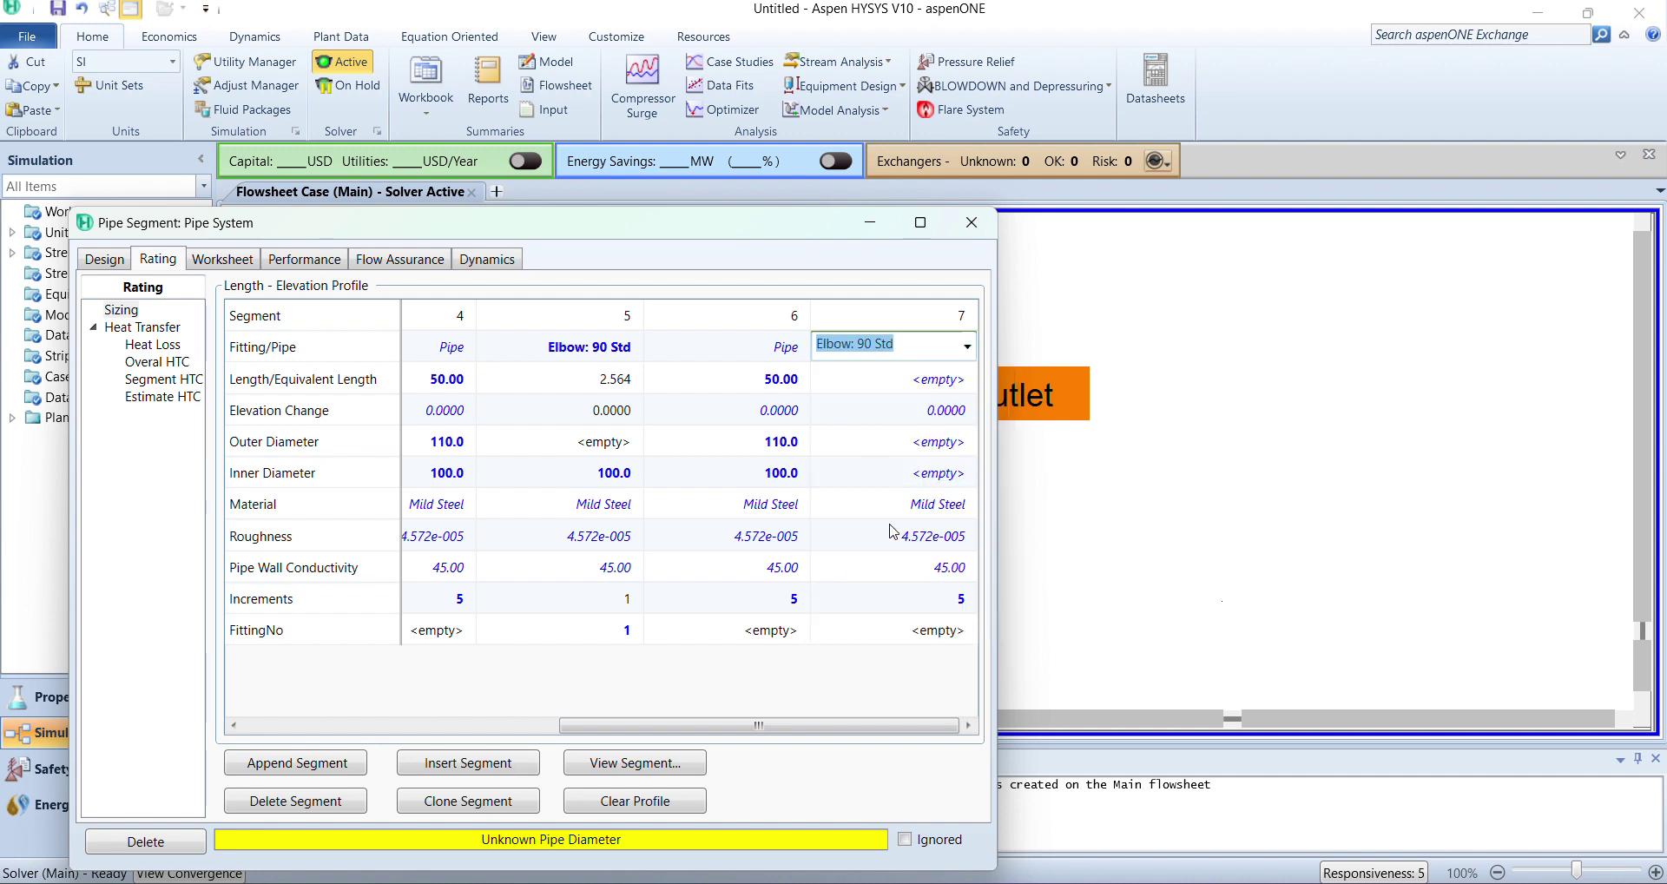
Set the inner diameter of the elbow in segment 7 to 100 mm.
click(925, 480)
text(110)
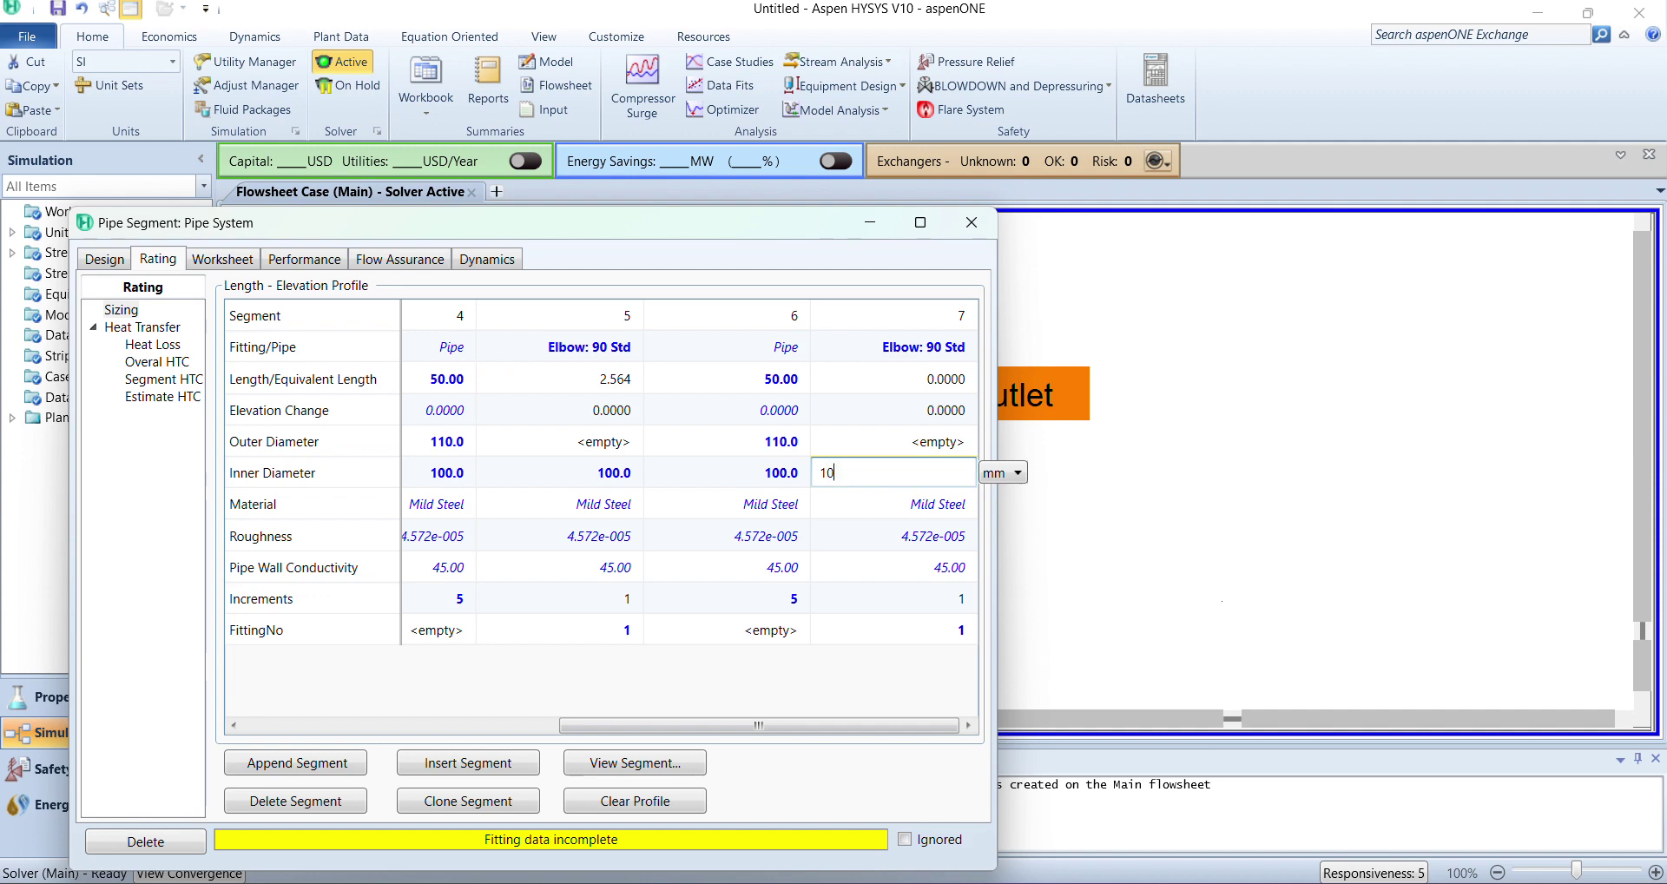
key(Return)
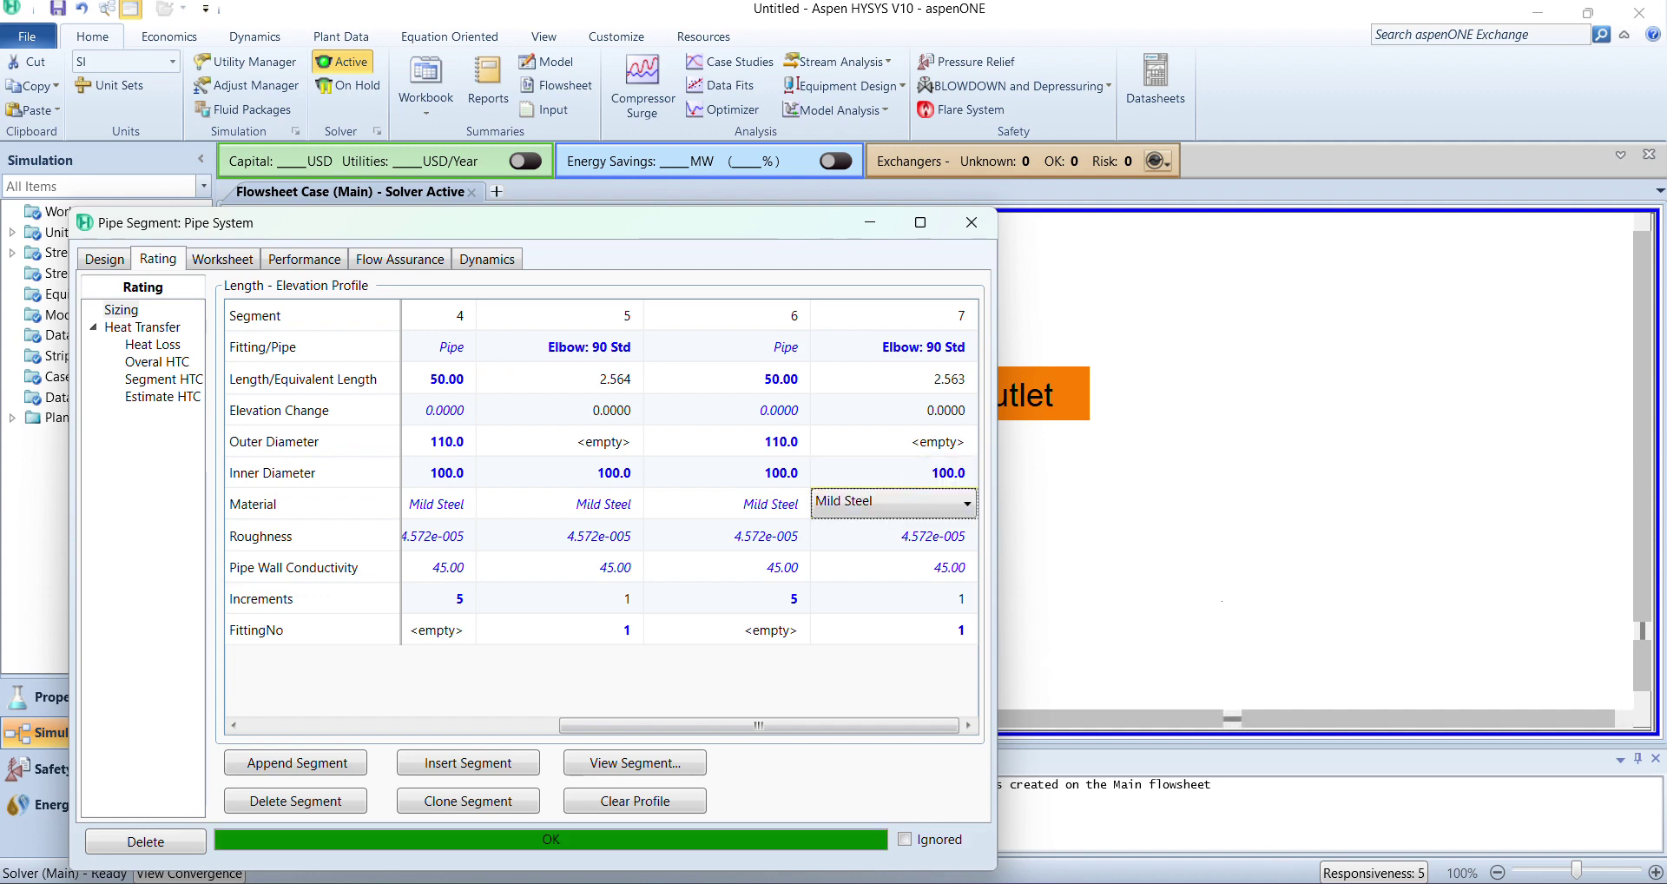
Check the PowerPoint figure, then append an eighth segment as a Water Meter: Disk fitting with an inner diameter of 100 mm.
key(alt+Tab)
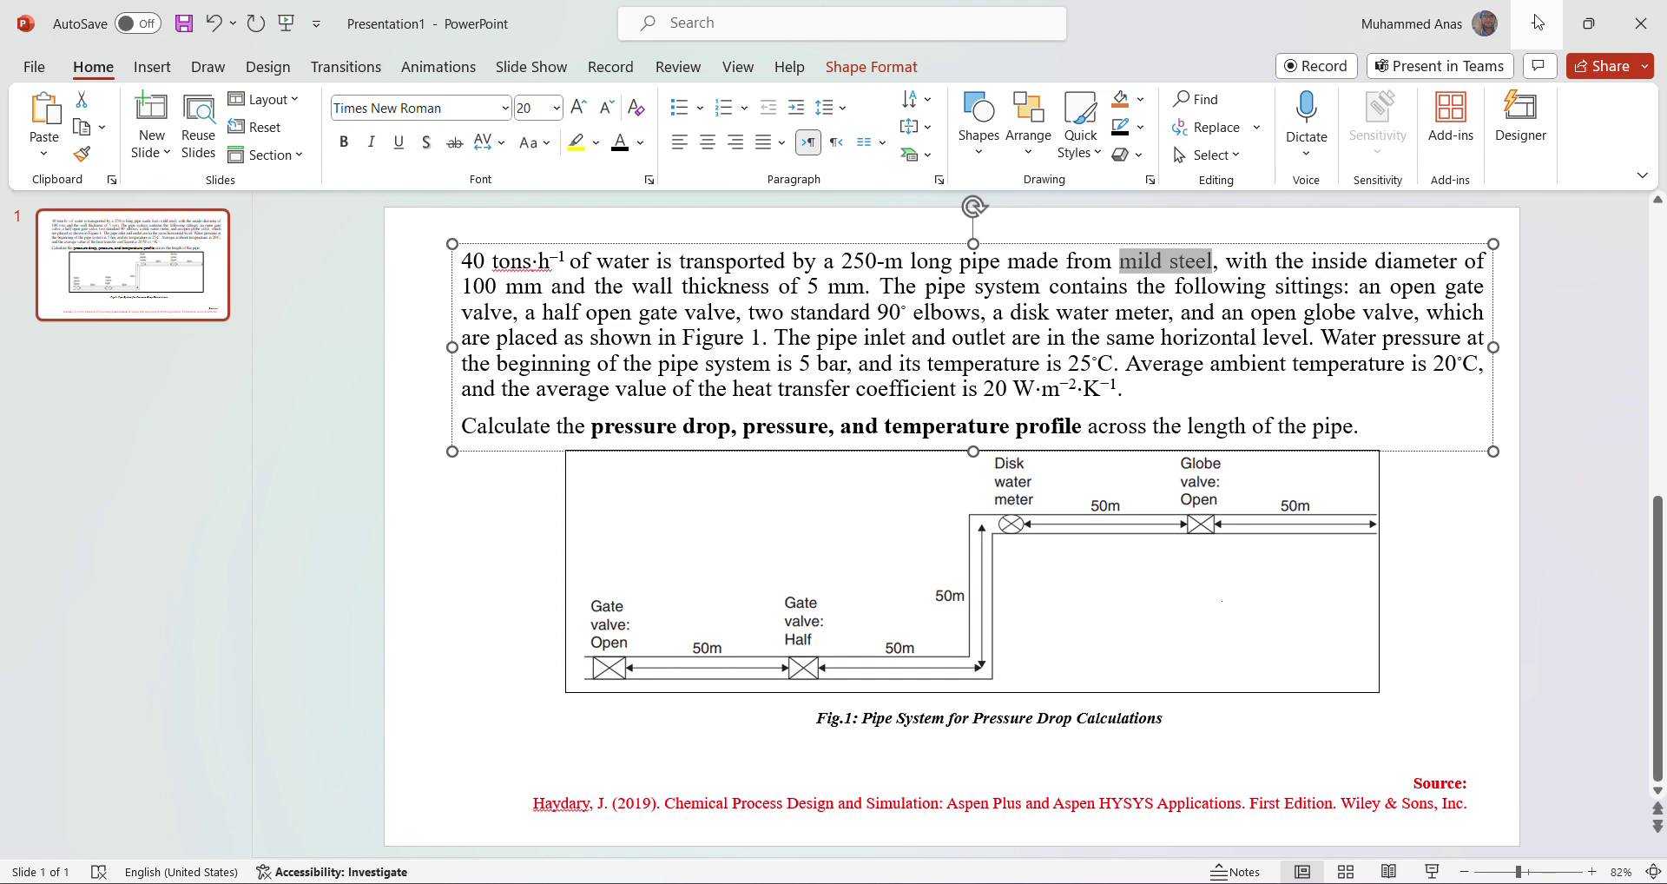
key(alt+Tab)
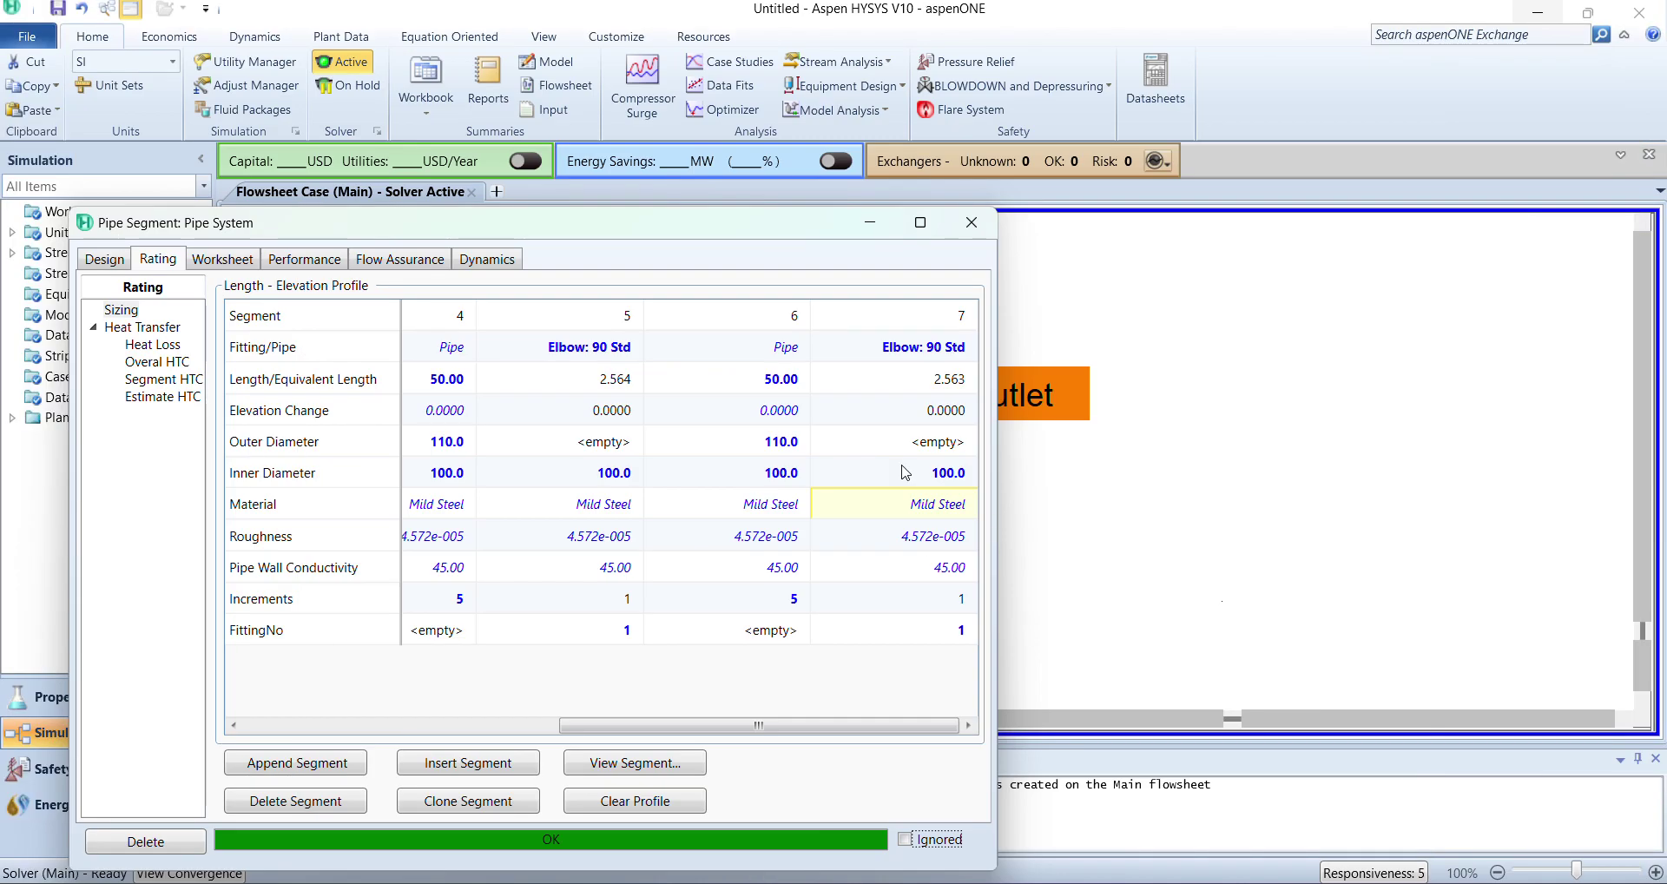
click(295, 763)
drag(823, 729, 905, 727)
click(971, 346)
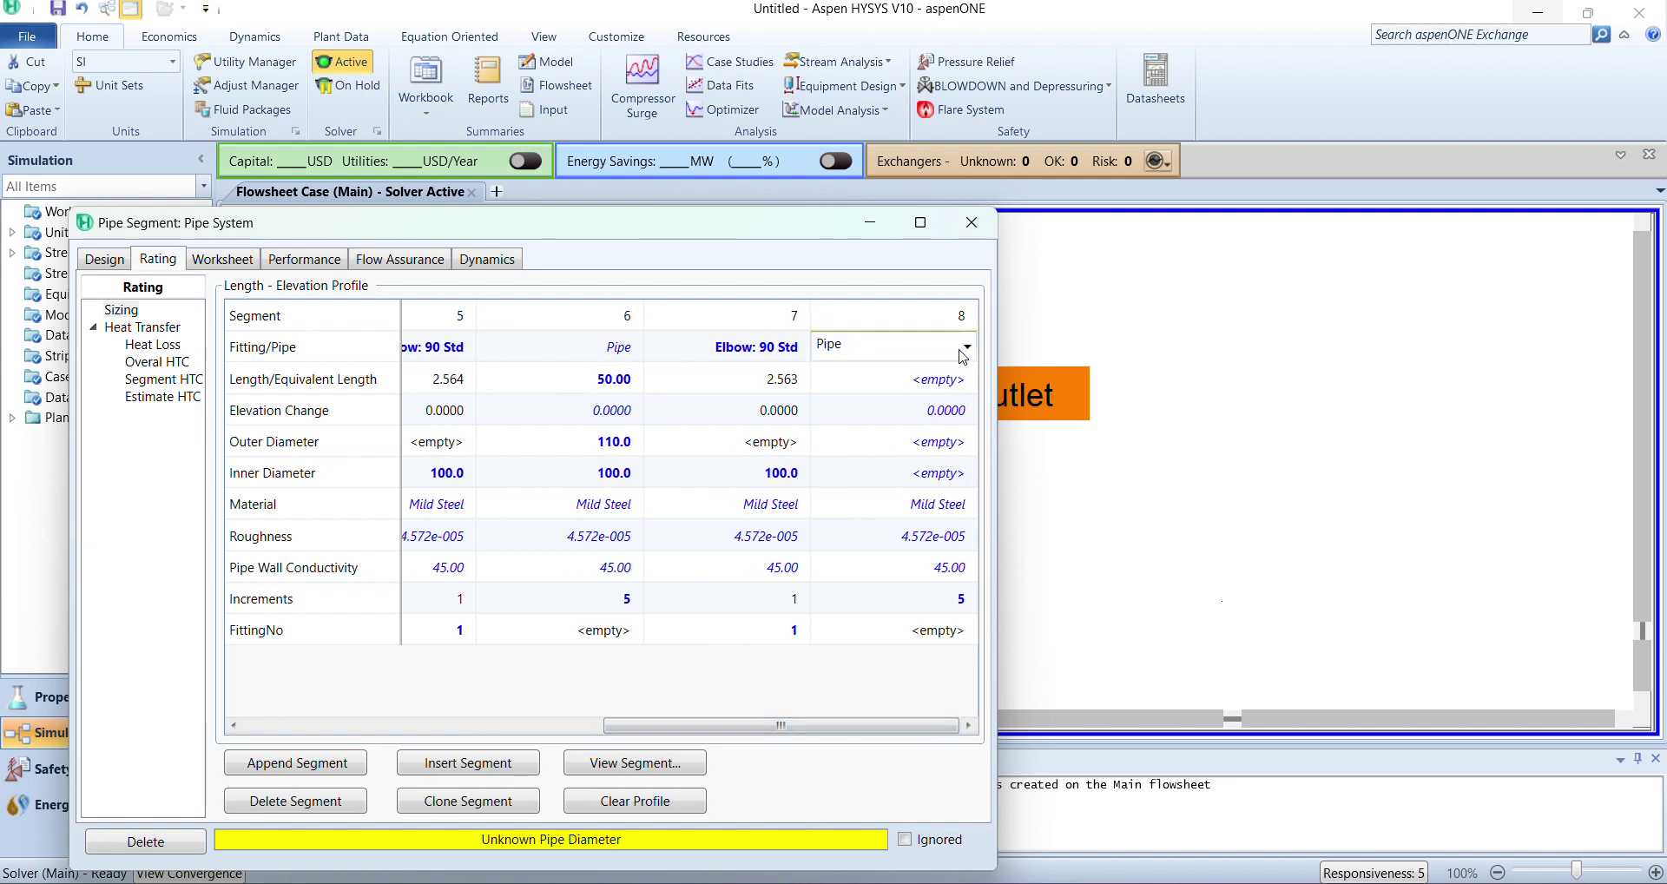
click(966, 346)
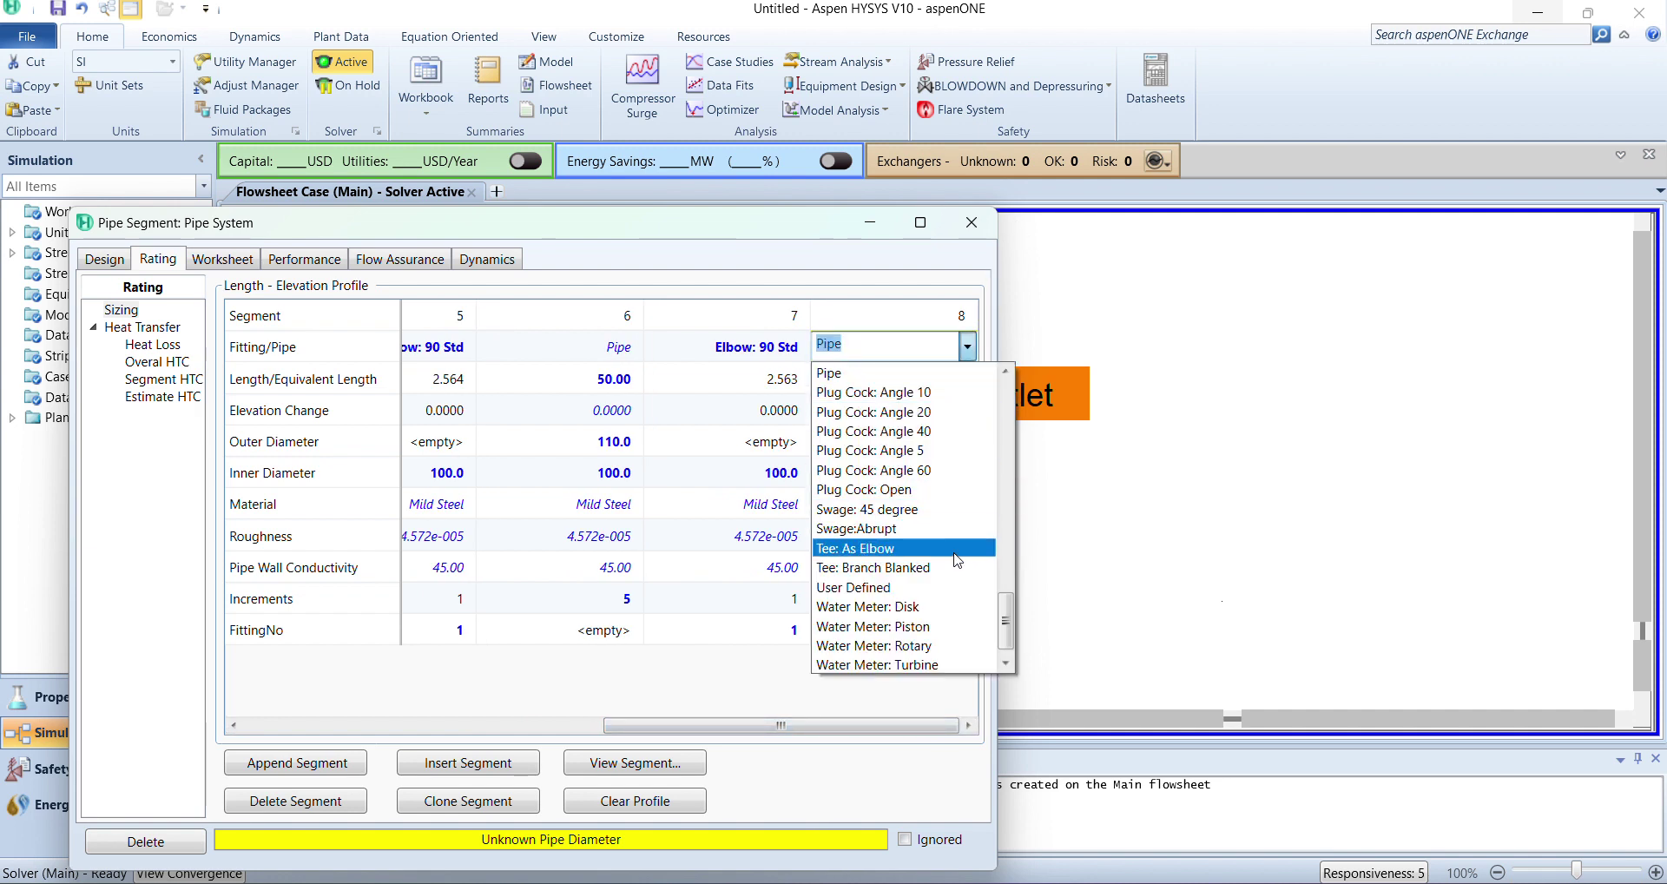
click(907, 608)
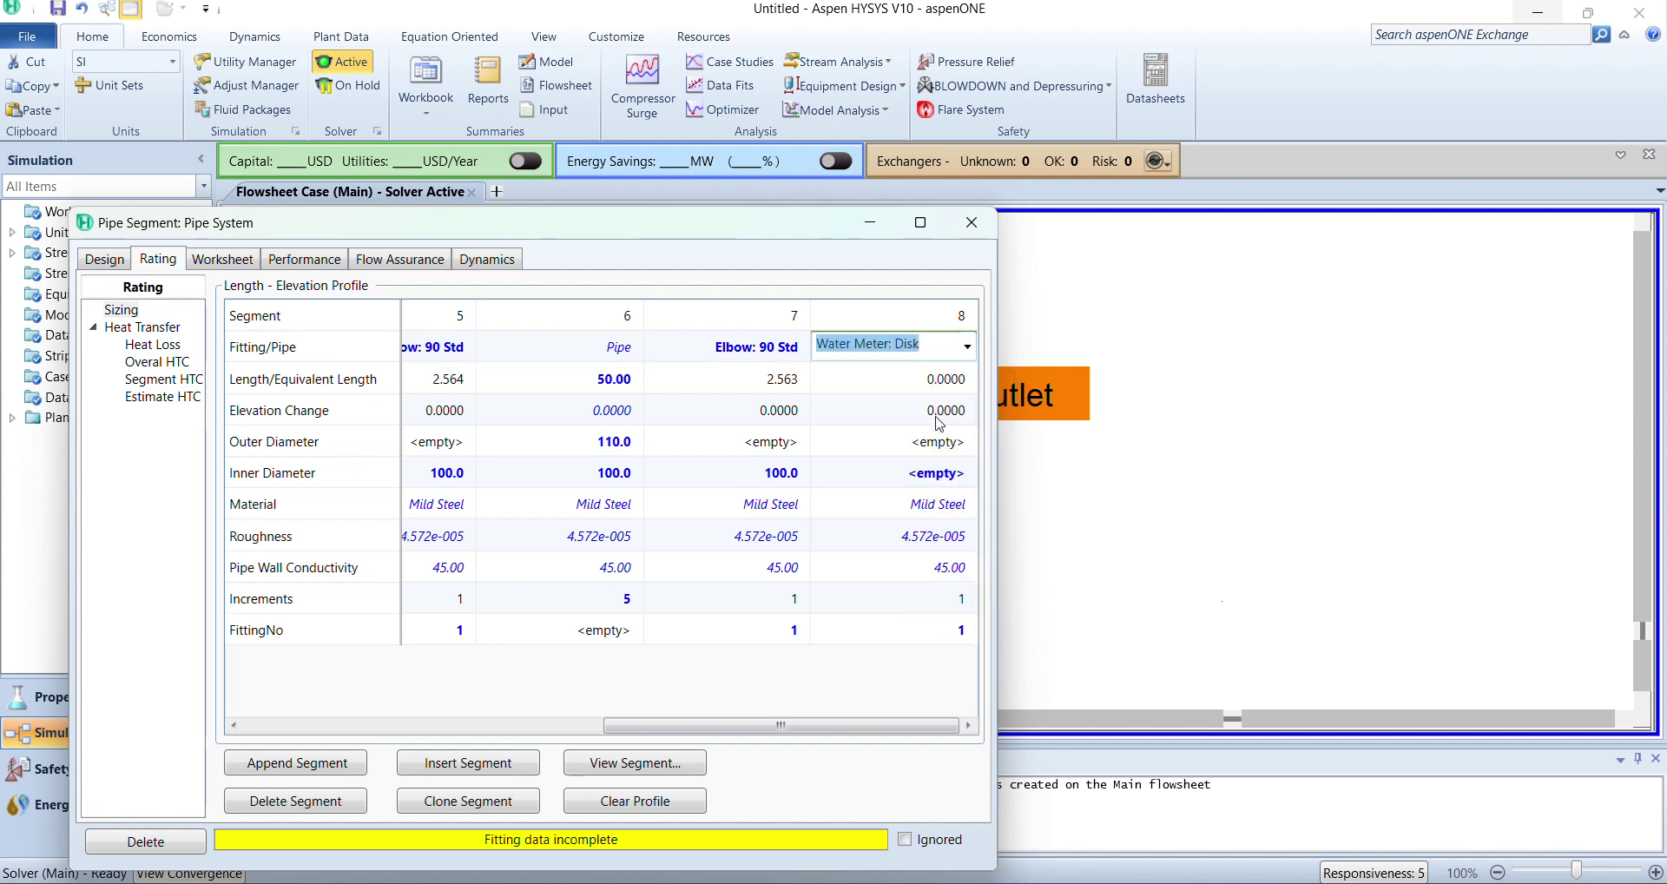
click(919, 474)
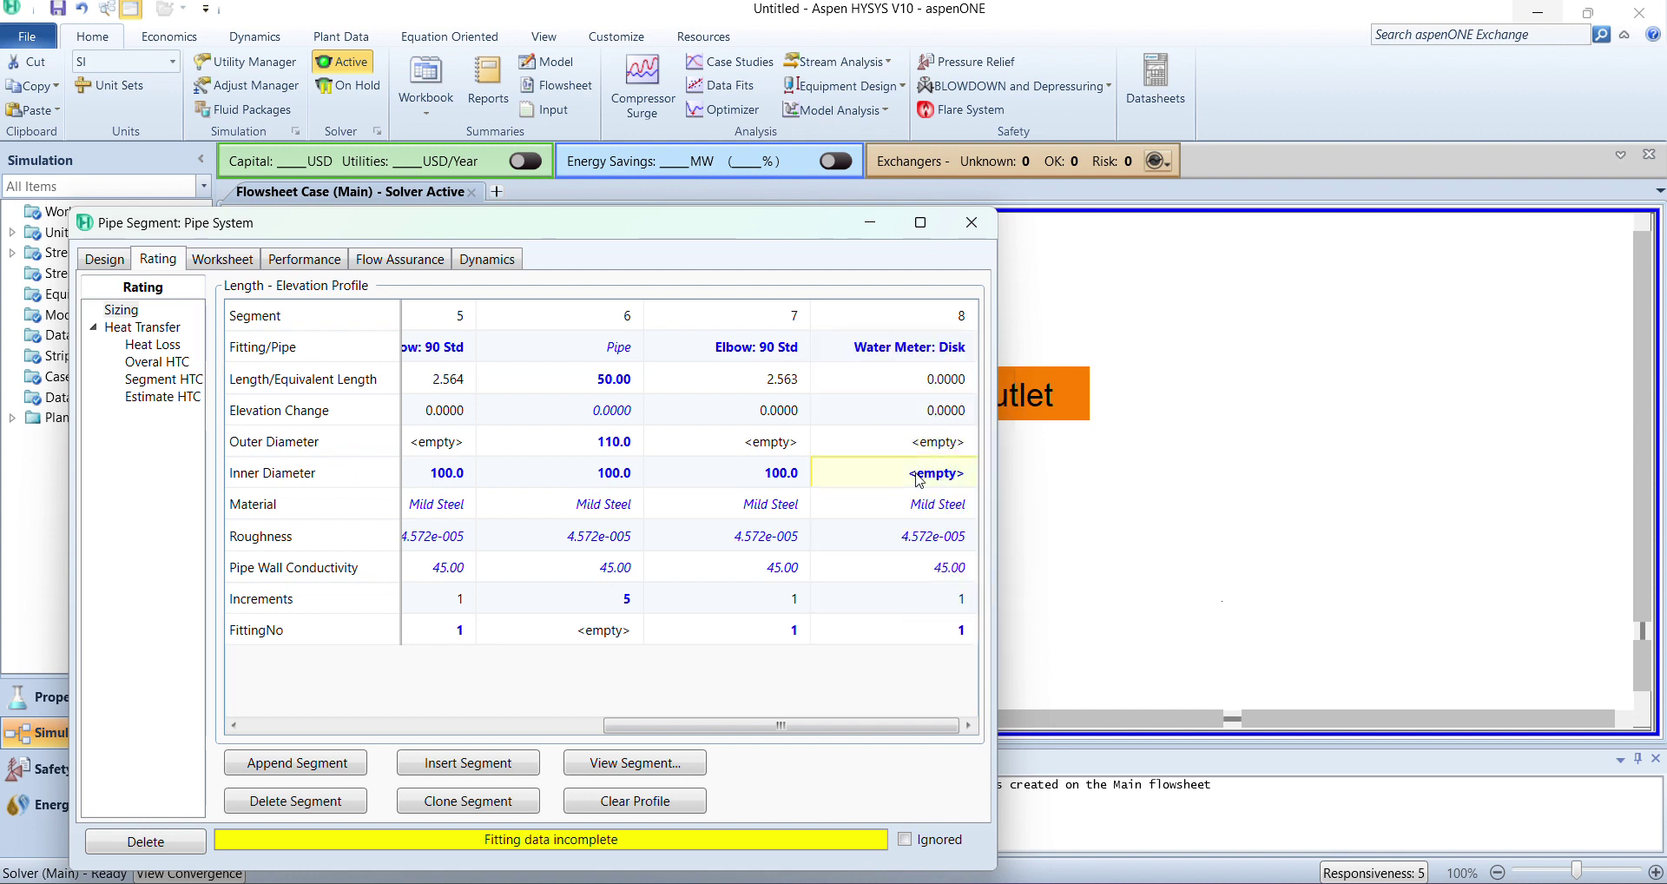
text(100)
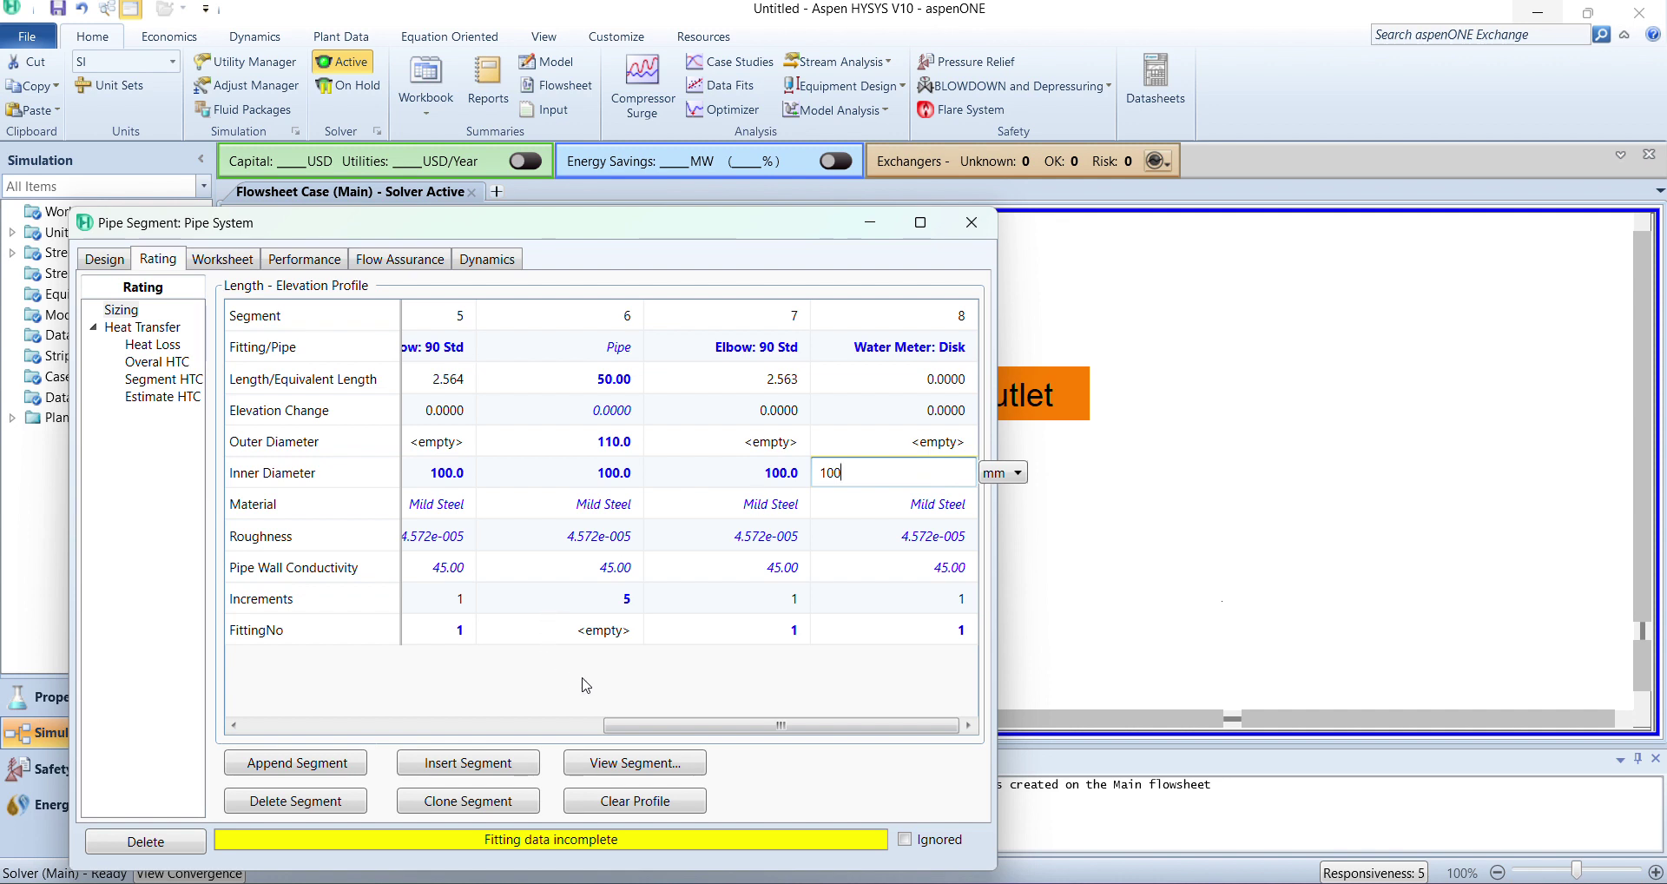
Append a ninth segment, check the PowerPoint figure for the pipe after the water meter, and set the segment's length to 50 m.
click(299, 764)
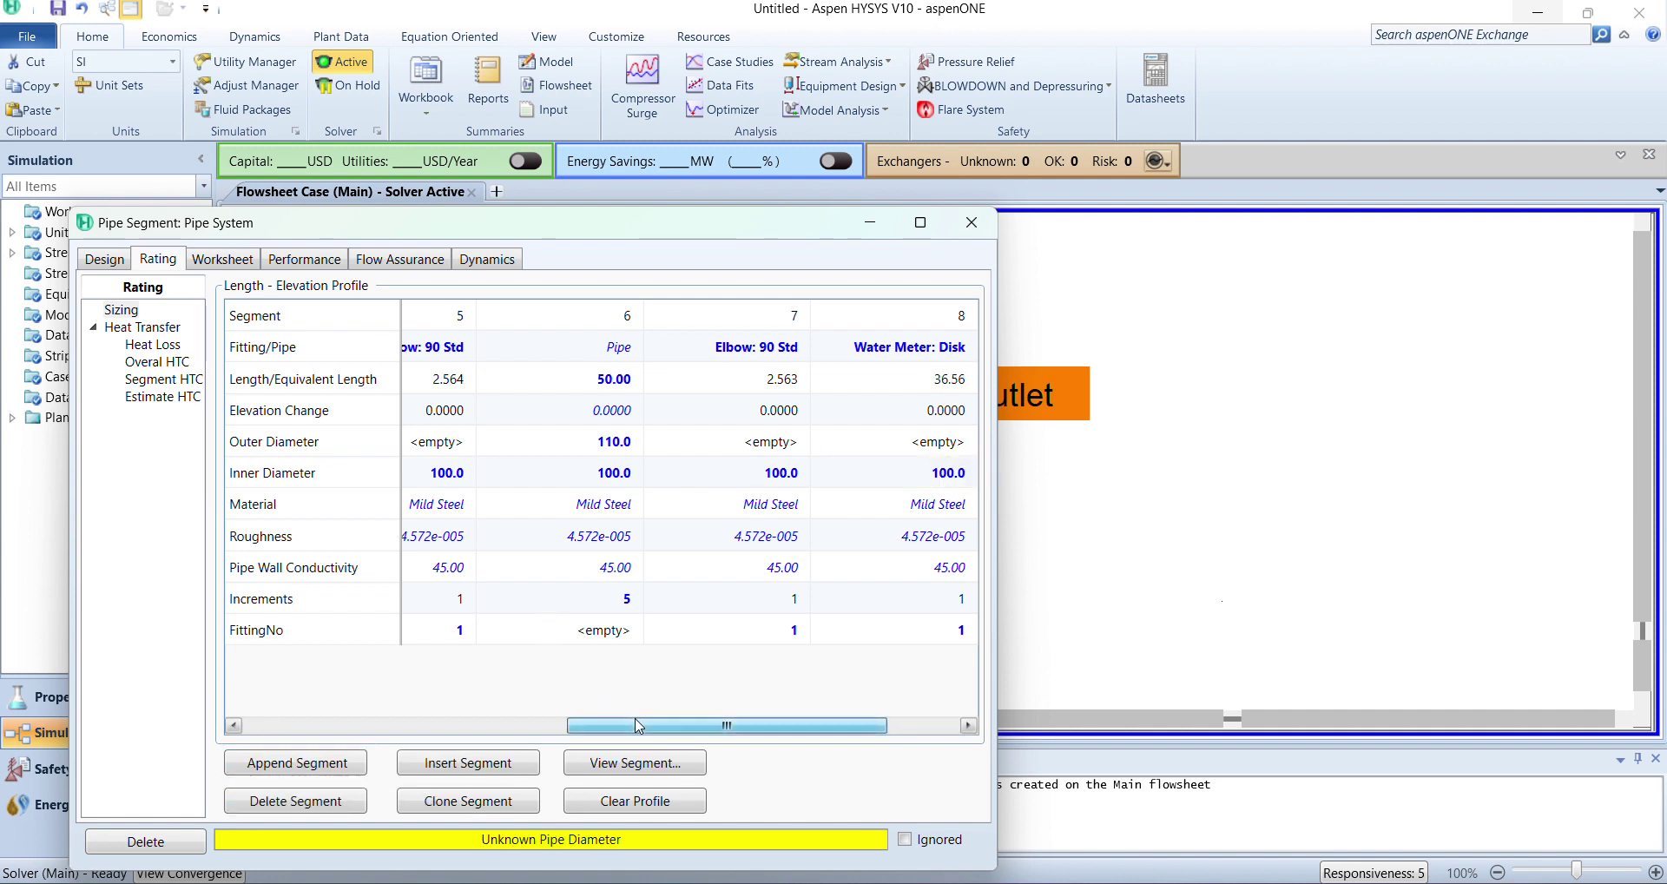
drag(639, 726, 710, 726)
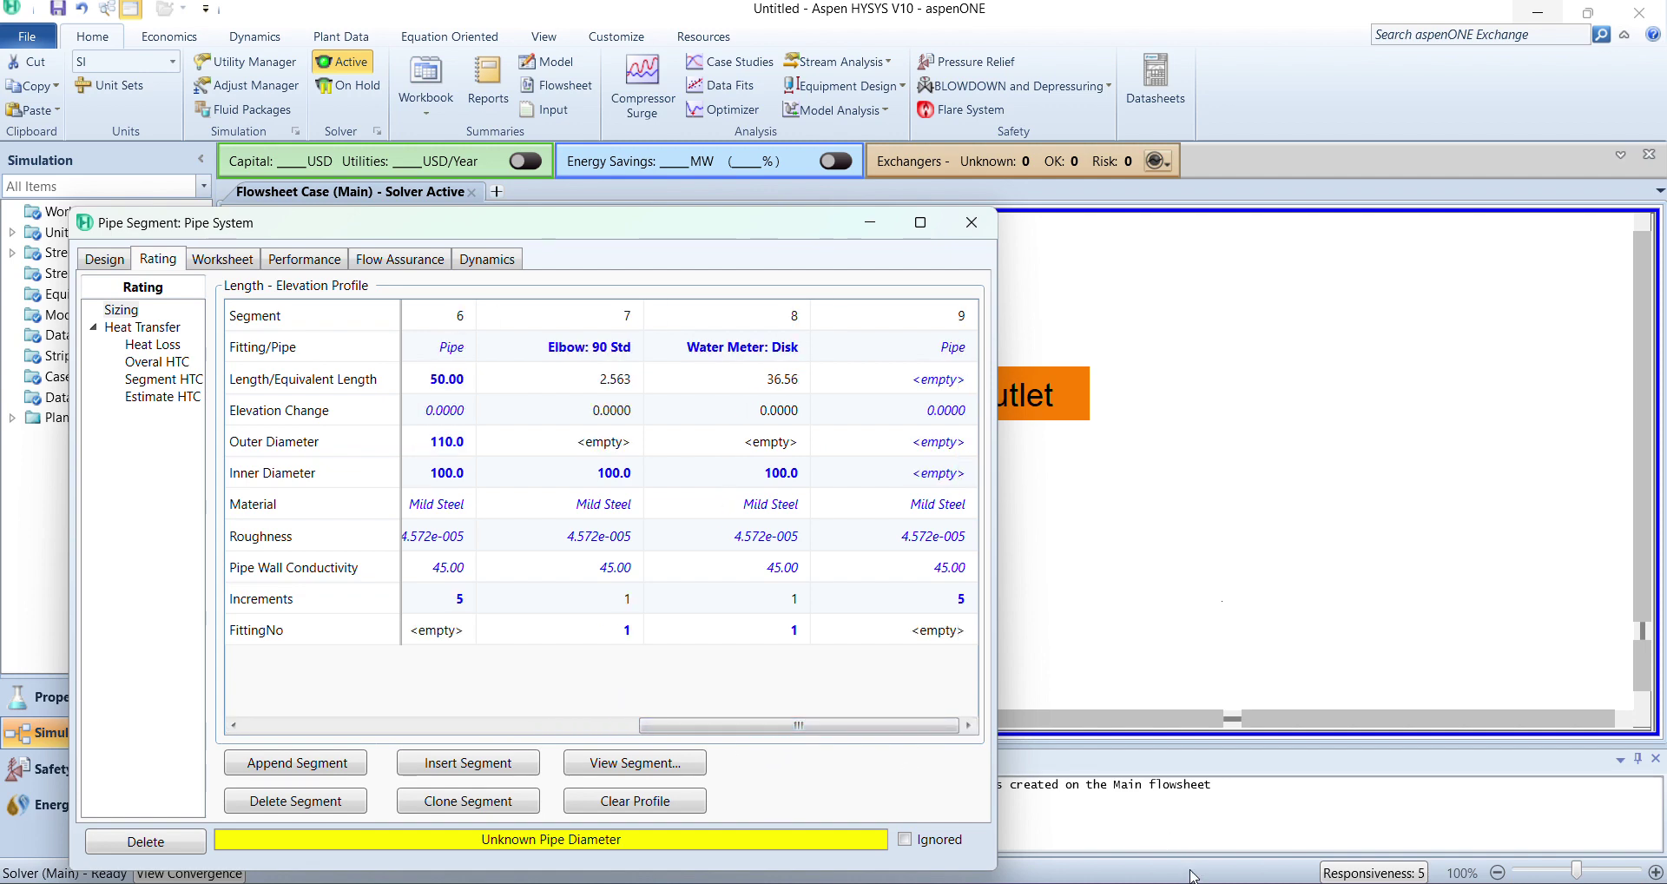
key(alt+Tab)
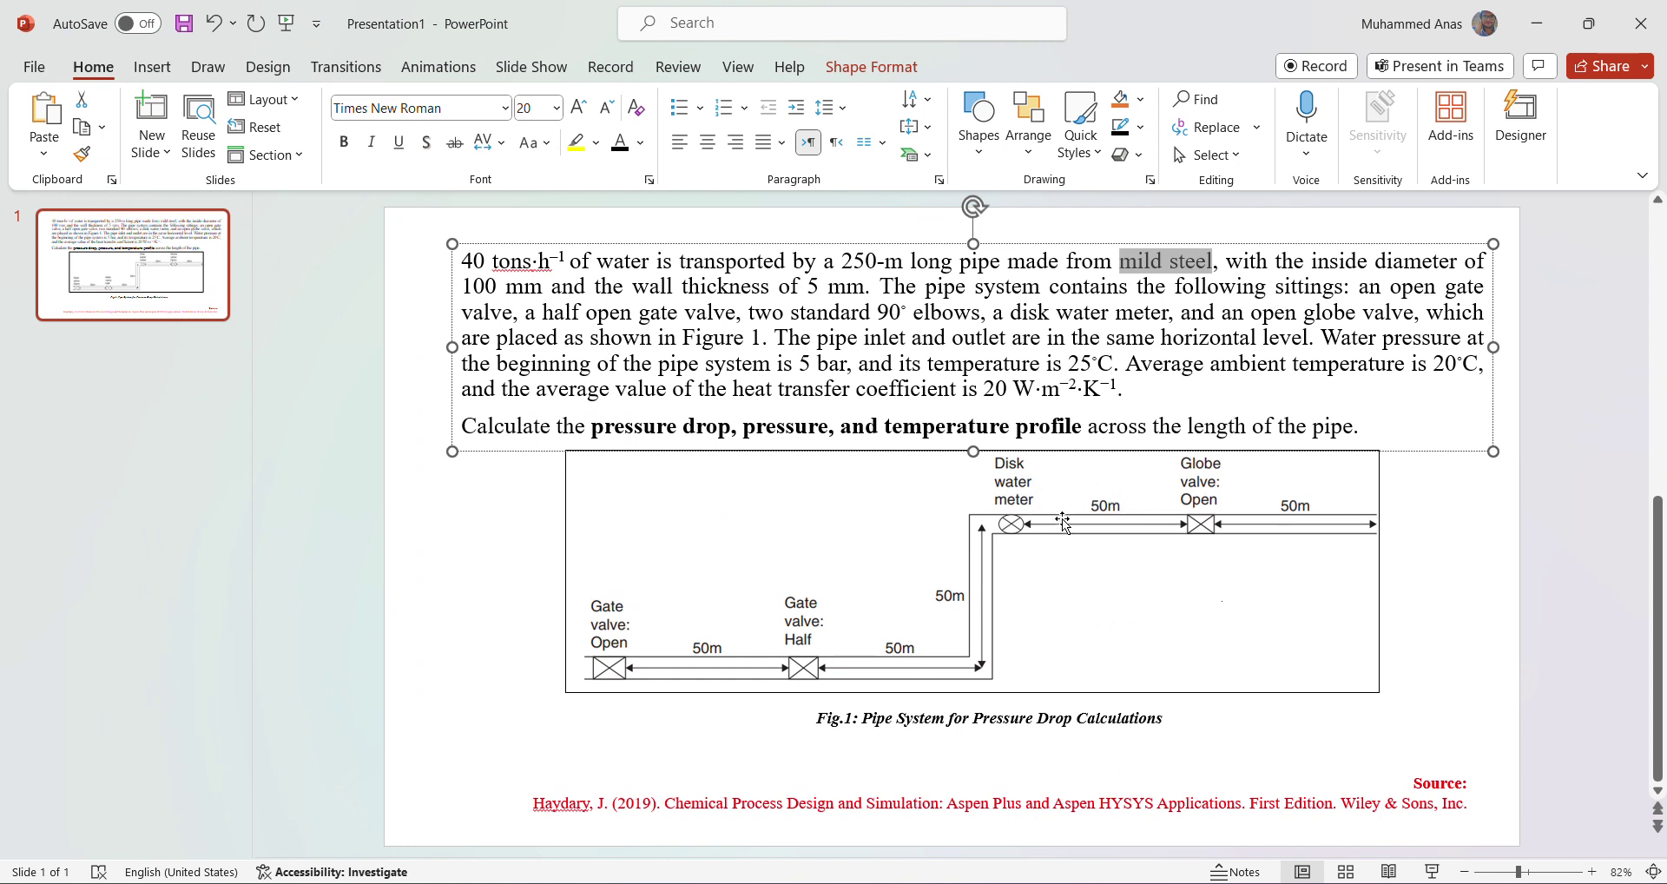
click(1536, 24)
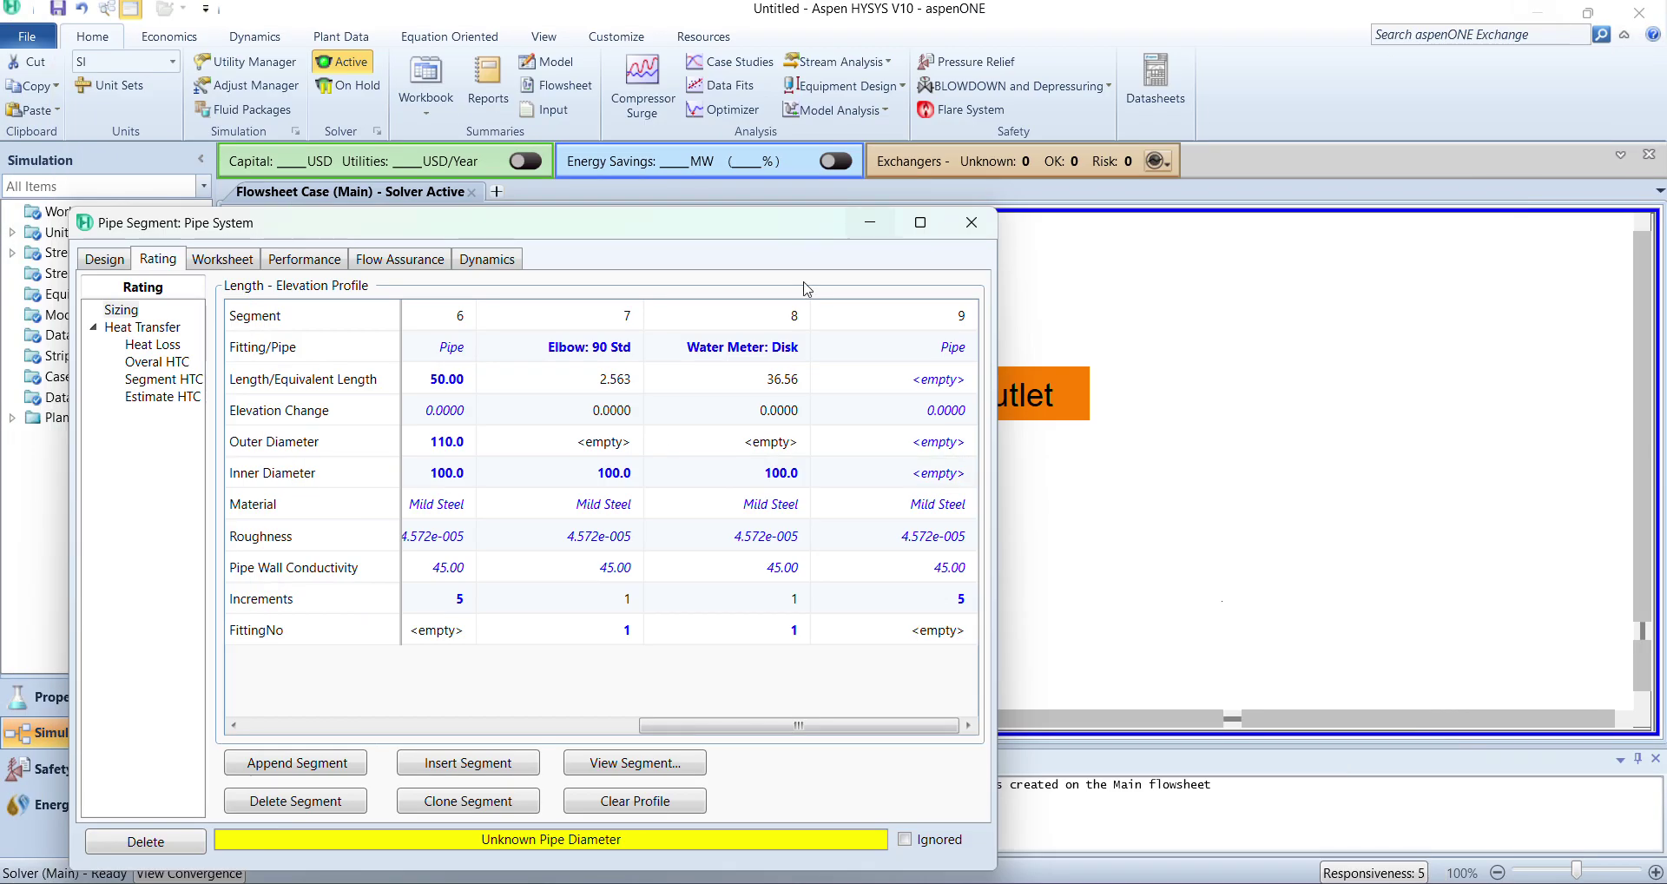
click(936, 383)
text(50)
key(Return)
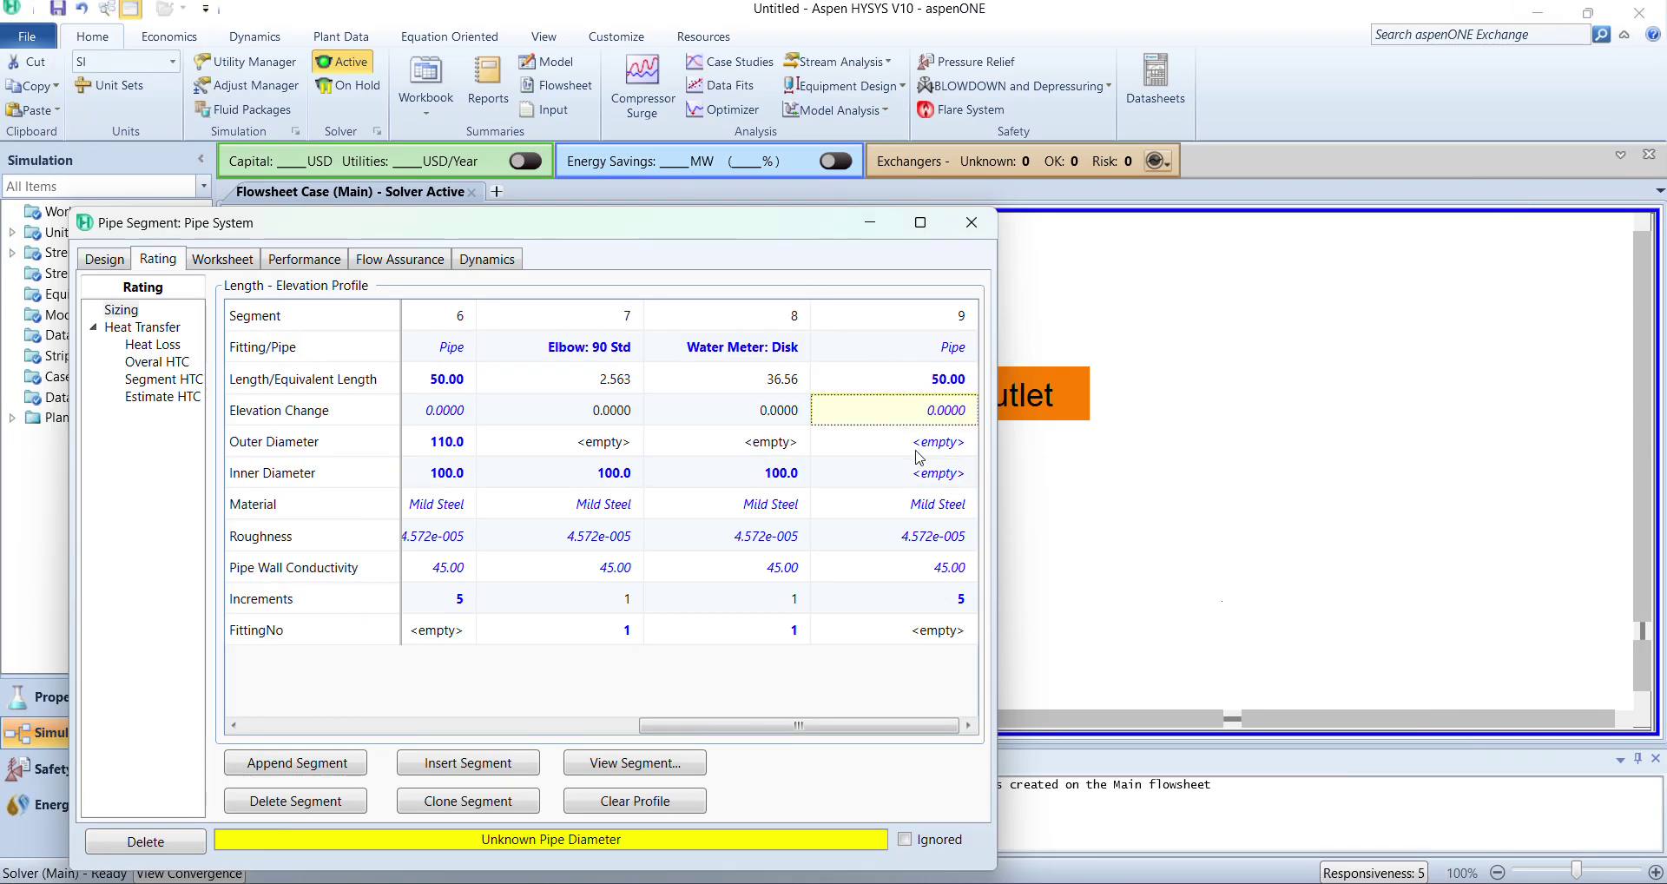
Set segment 9's inner diameter to 100 mm and outer diameter to 110 mm.
click(919, 472)
text(100)
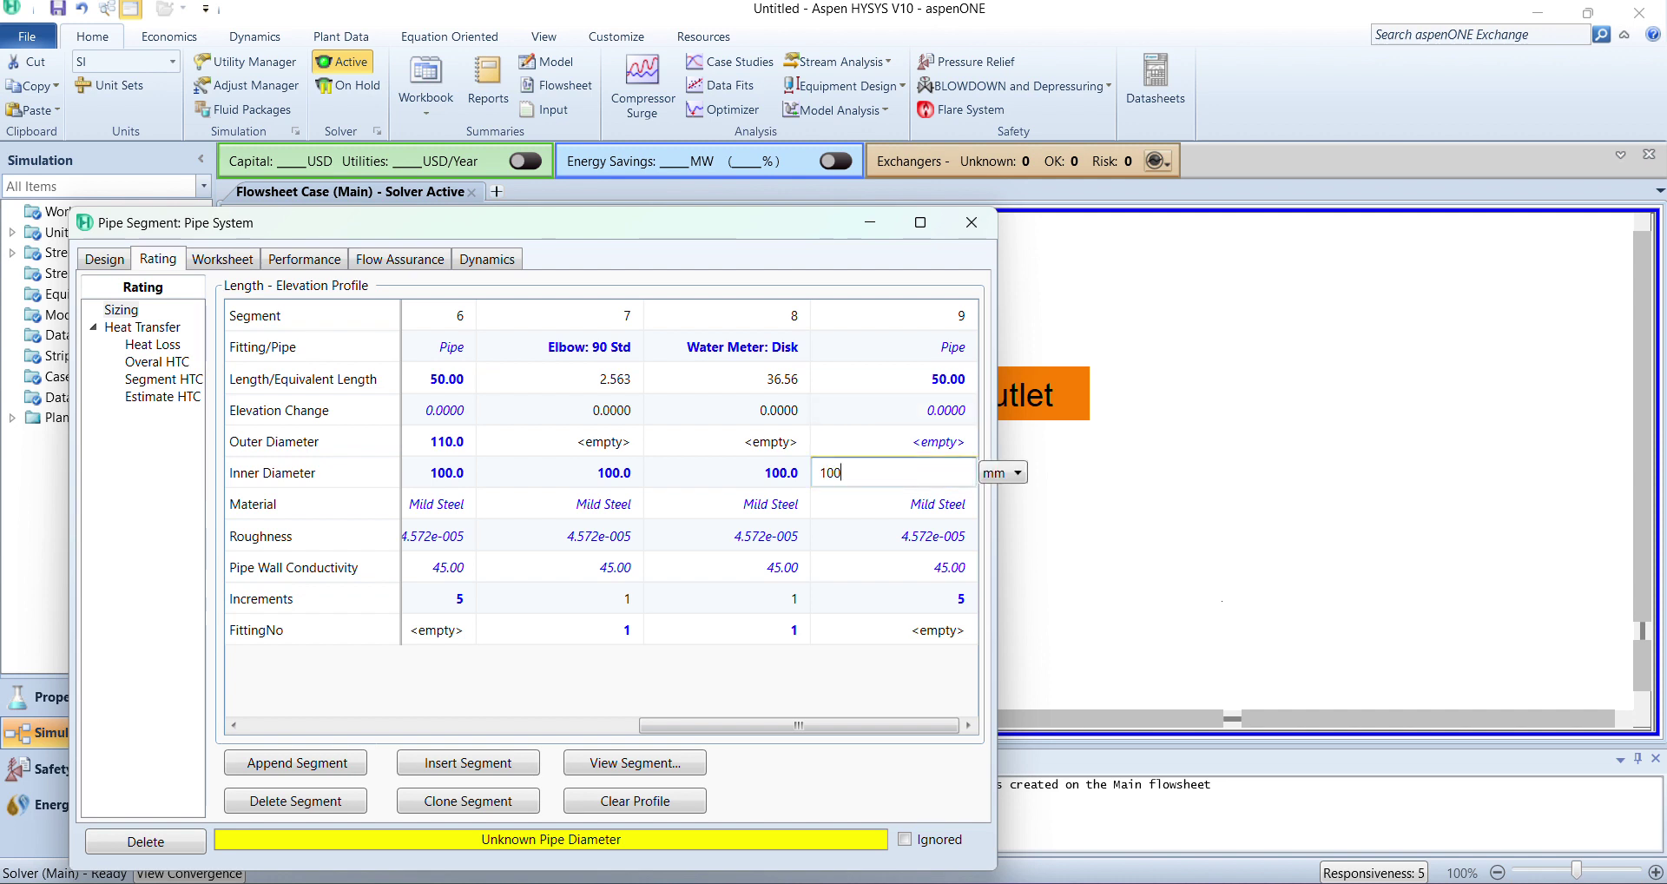
key(Return)
click(927, 441)
text(11)
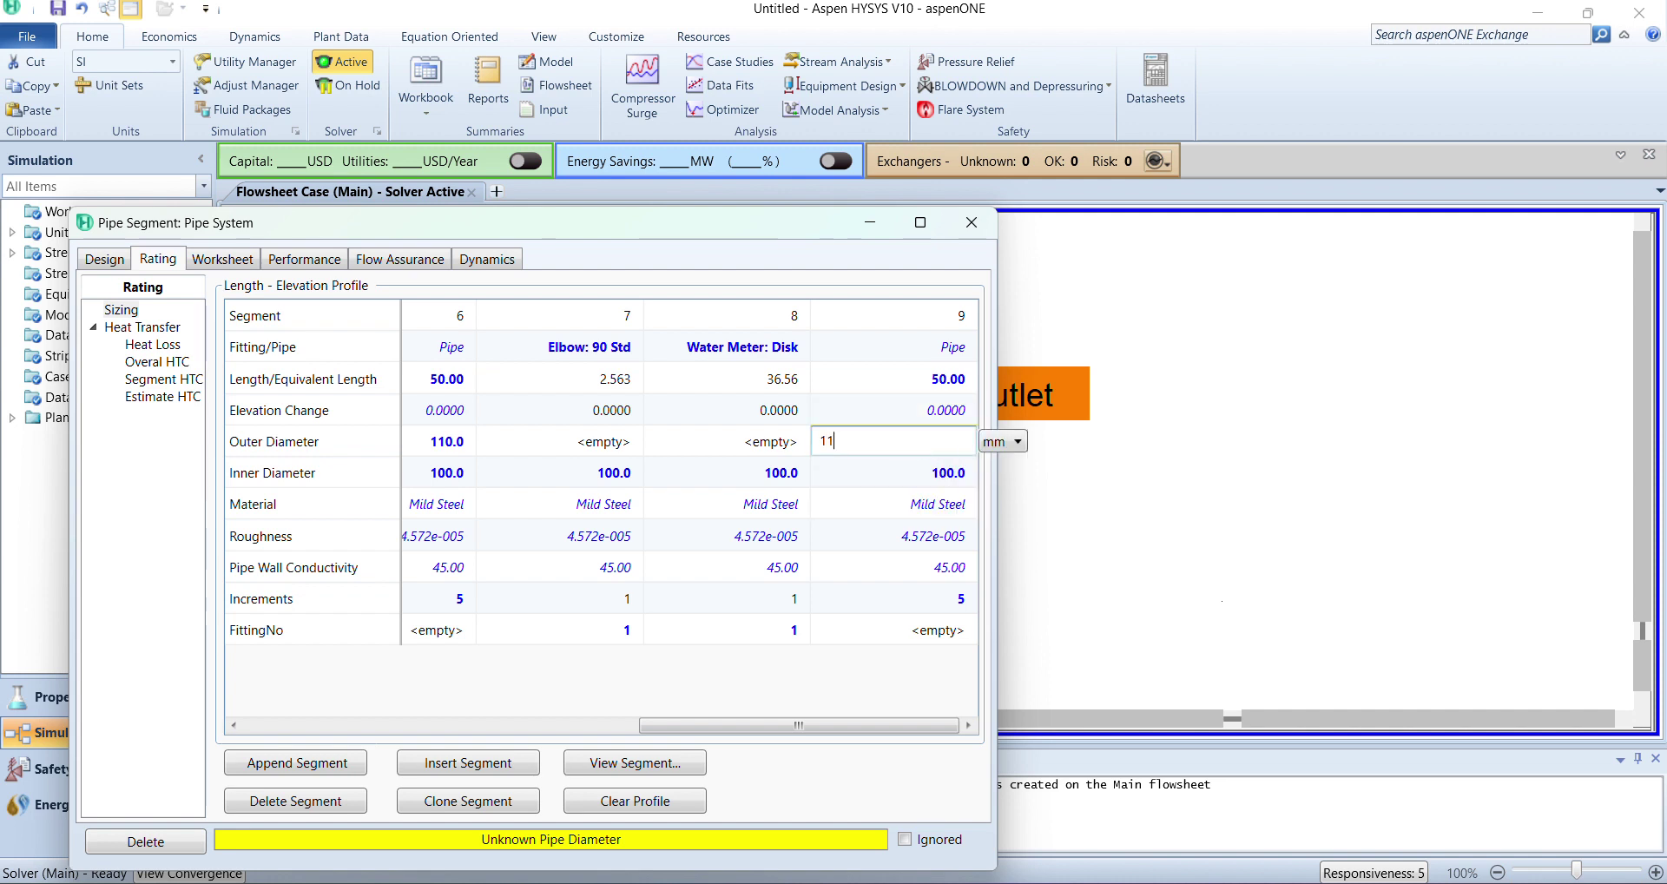
text(0)
key(Return)
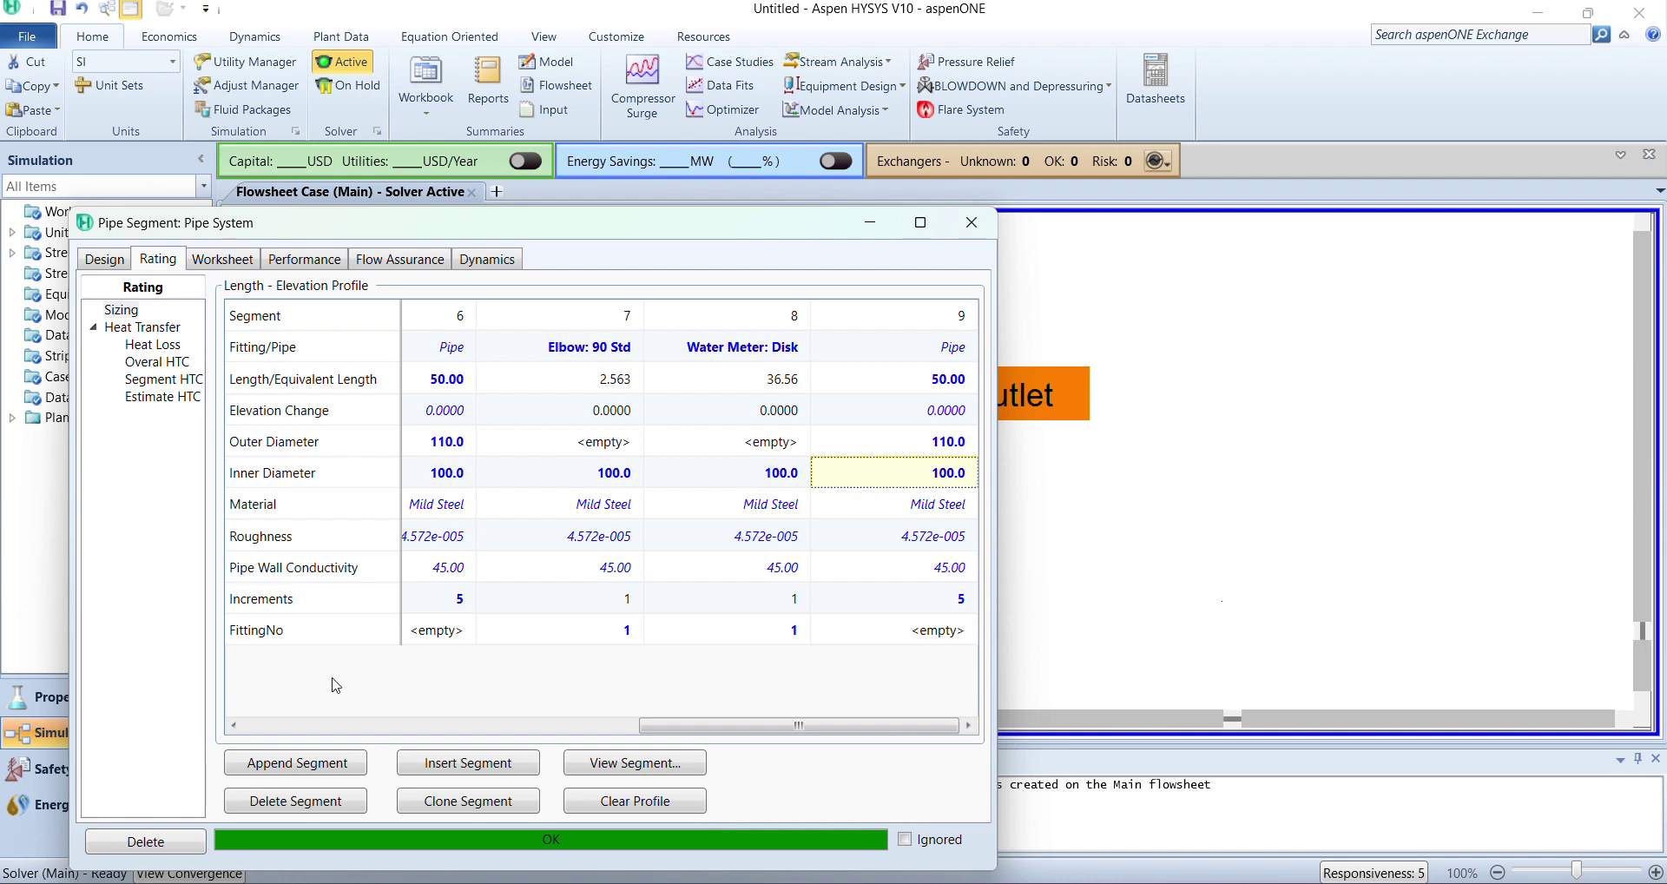
Append a tenth segment, check the next fitting in the PowerPoint figure, and make the segment a Globe Valve: Open fitting.
click(317, 757)
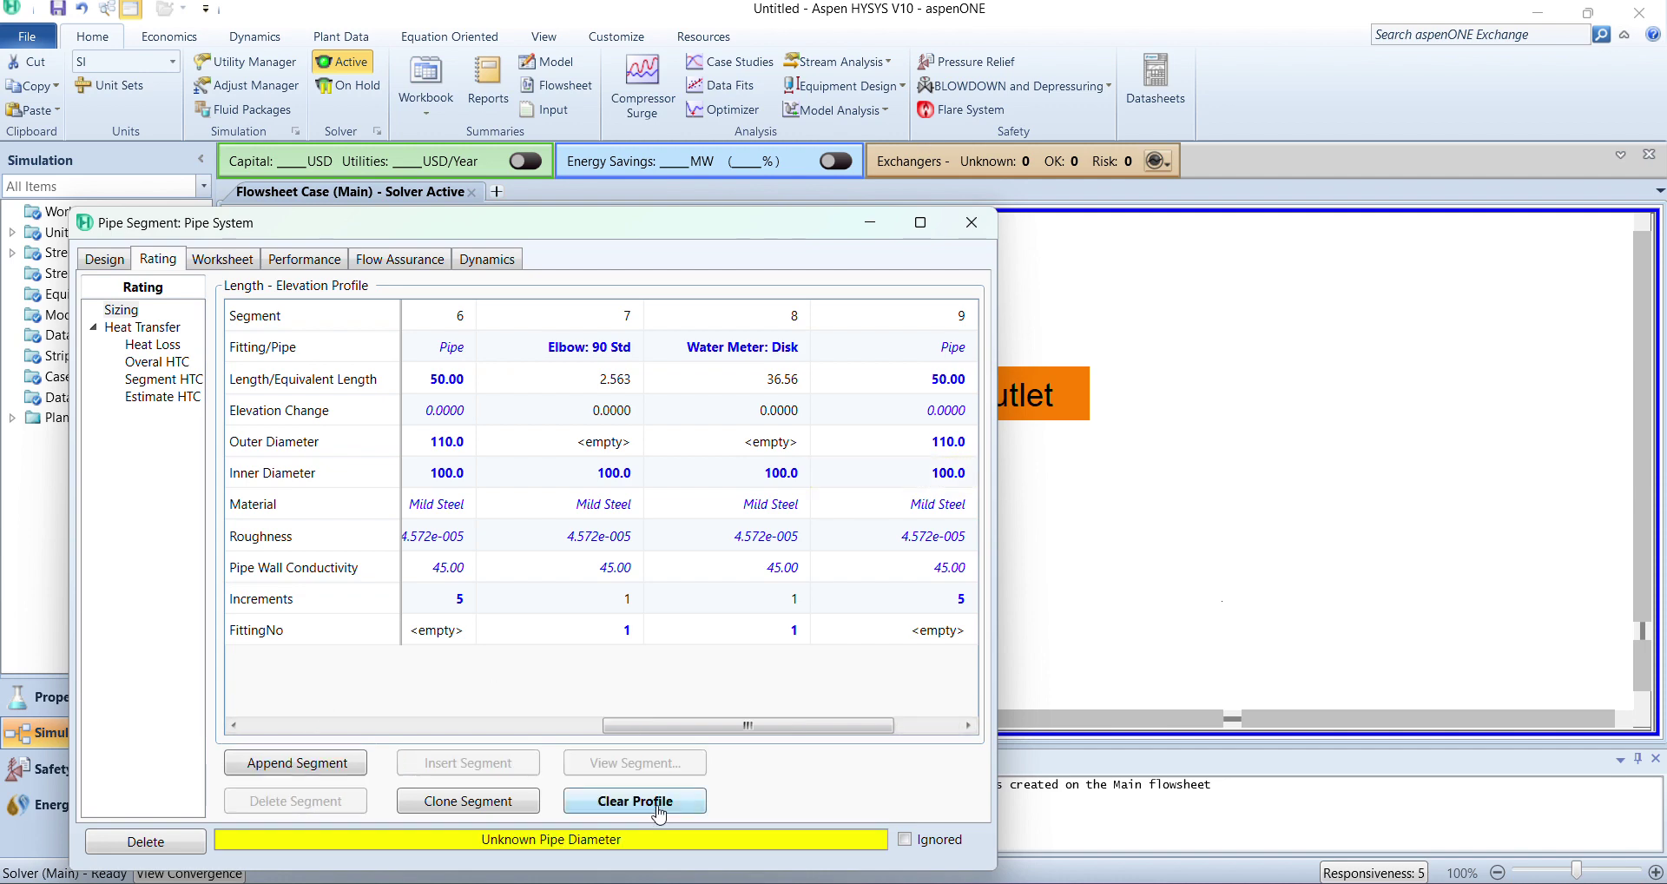
click(1253, 808)
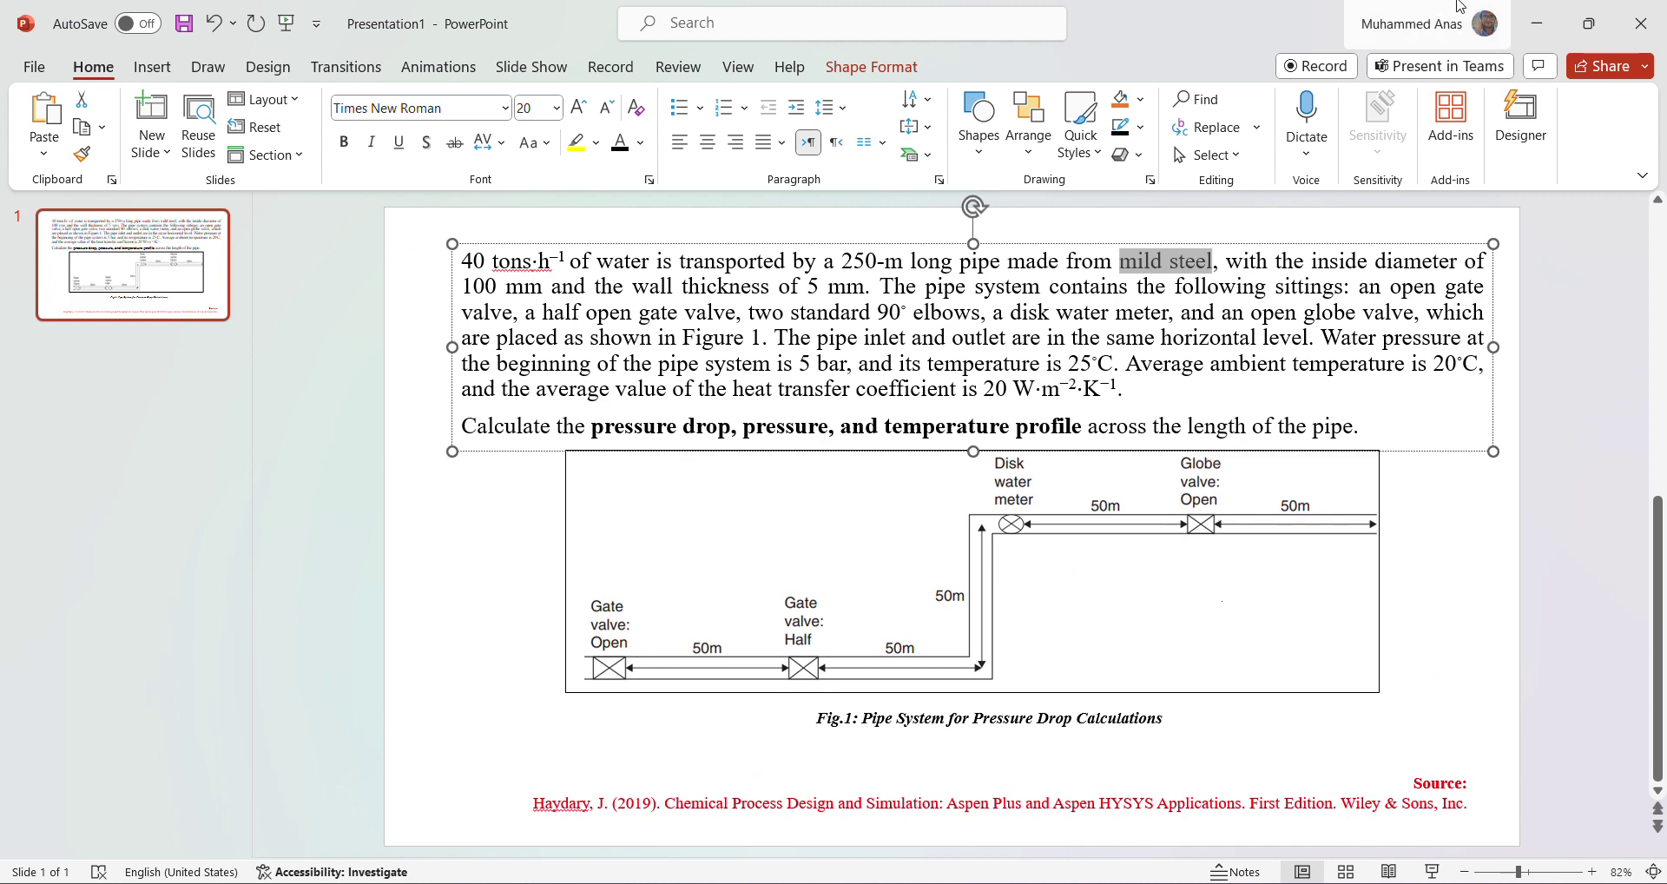
click(1537, 24)
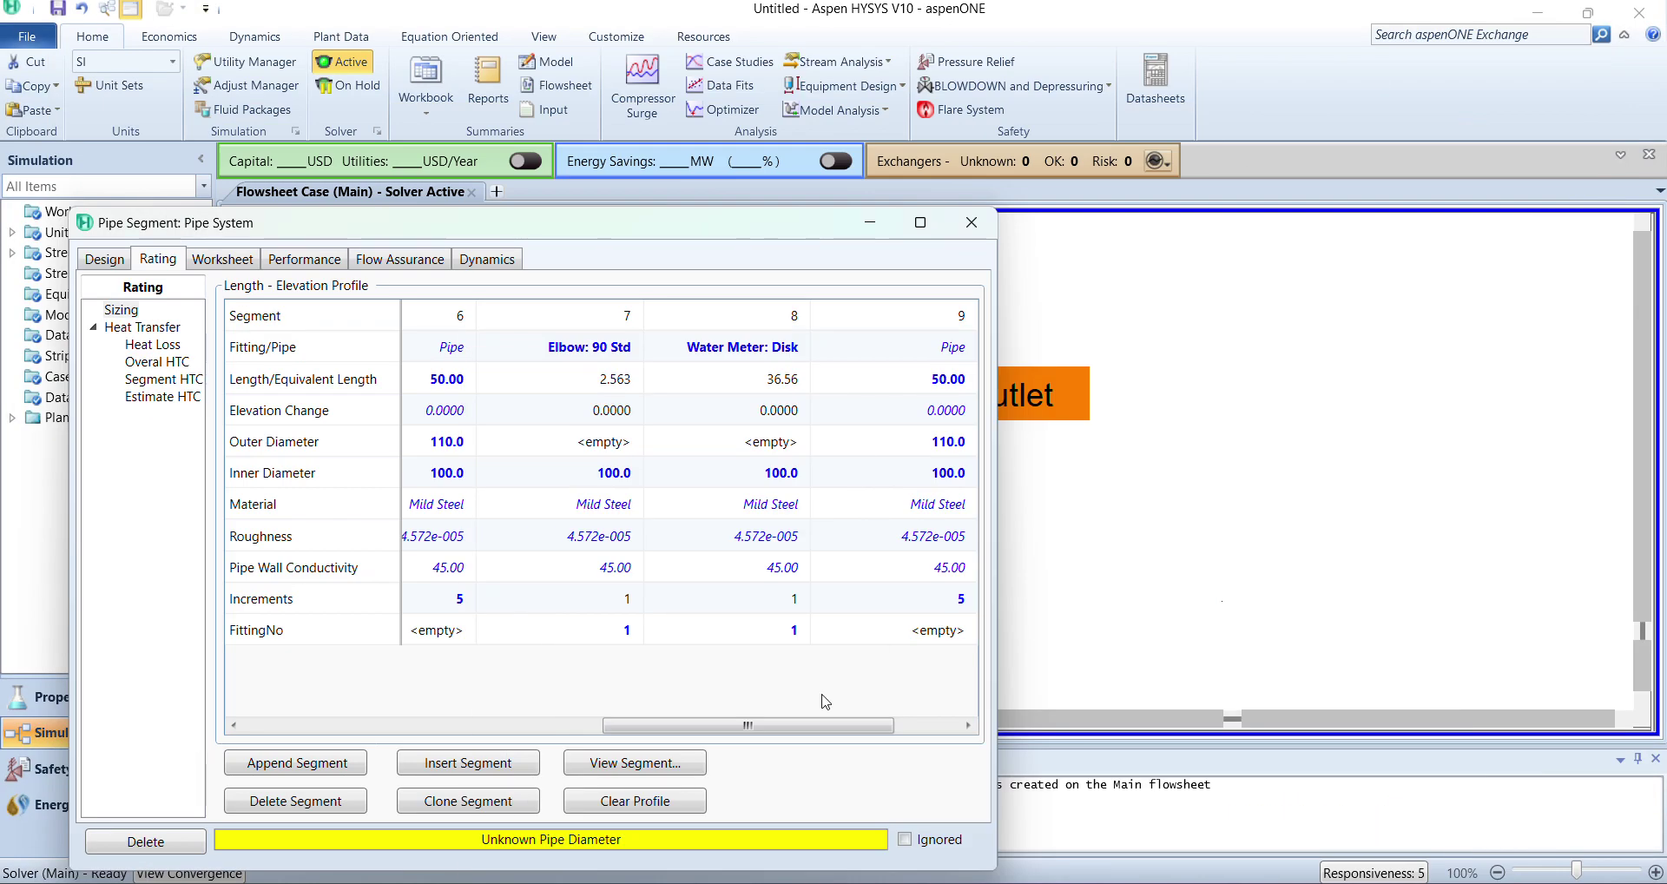
drag(804, 729, 869, 728)
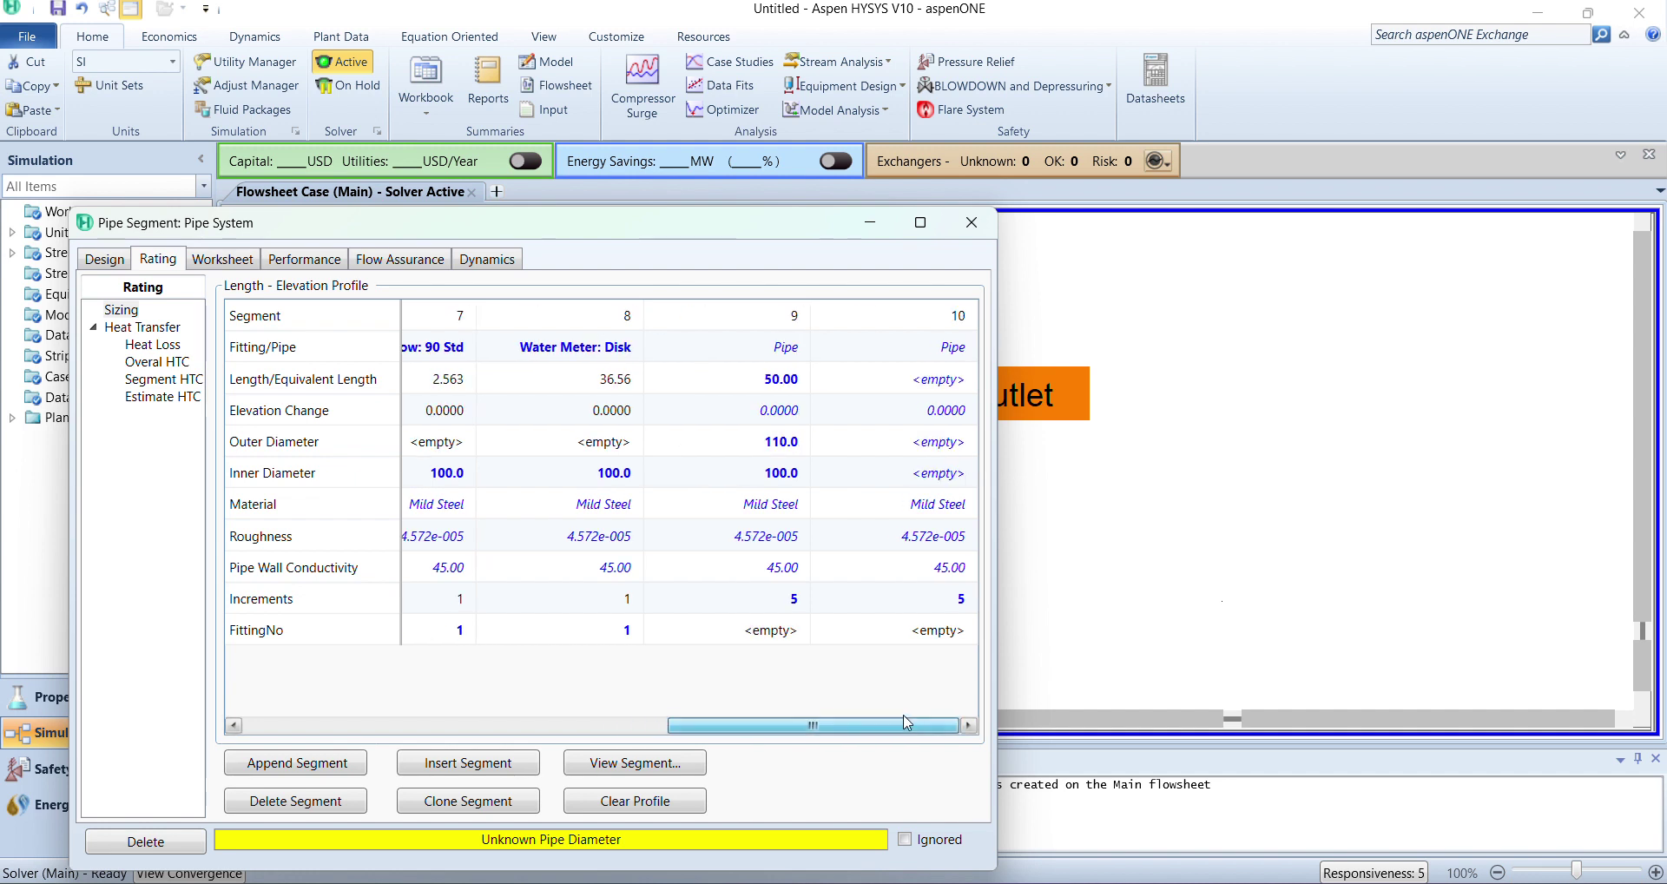
click(955, 347)
click(967, 347)
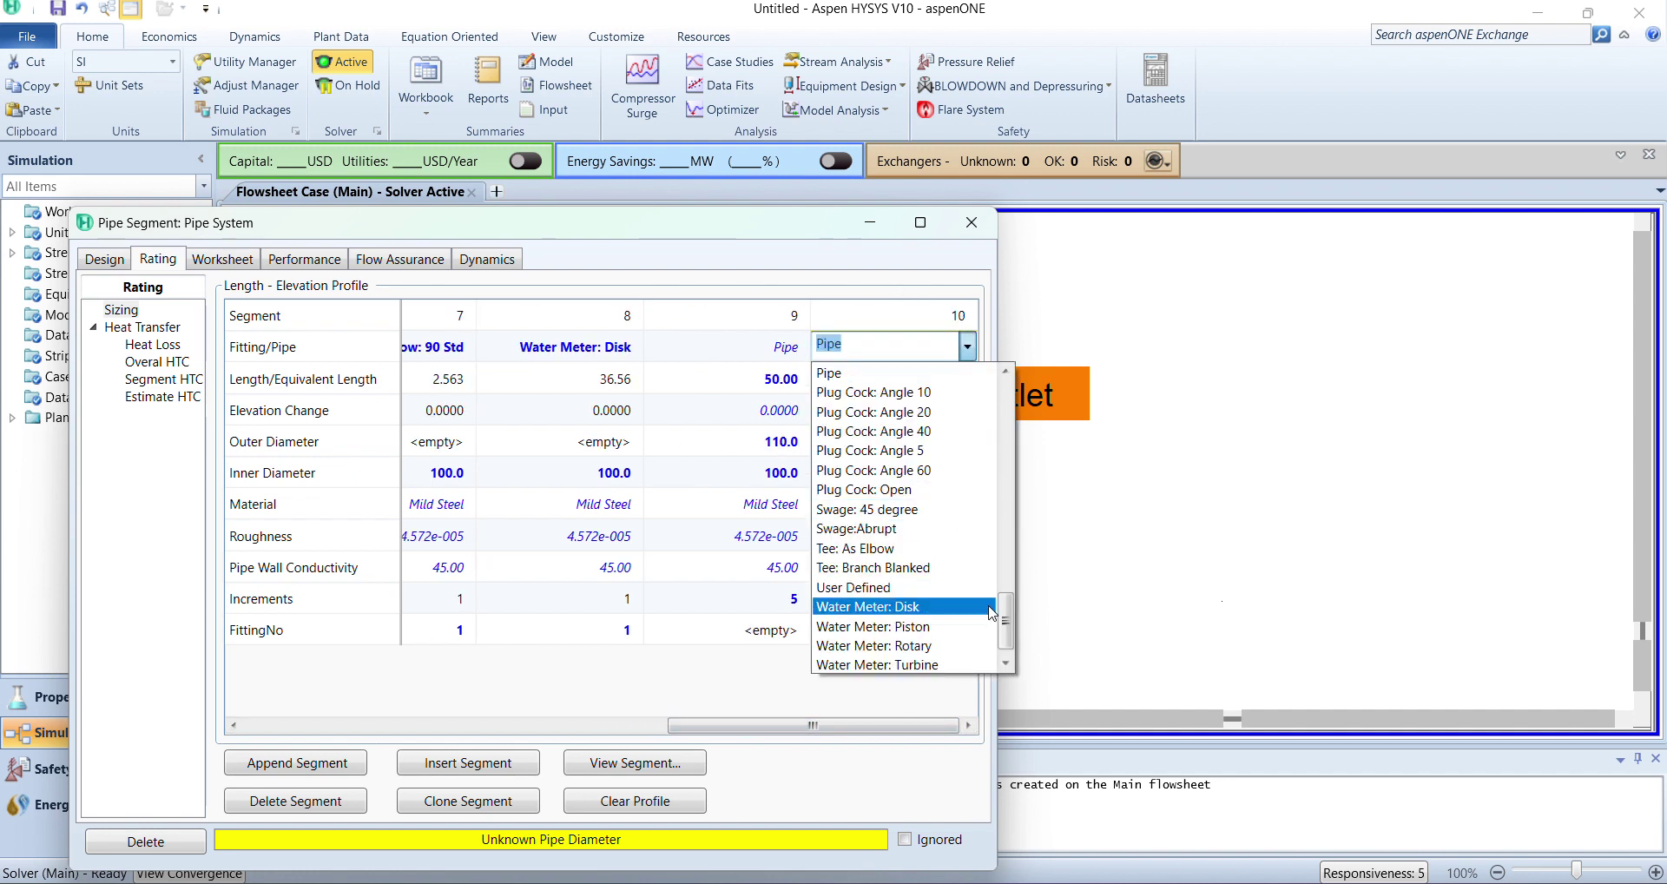
drag(1008, 612, 1009, 555)
click(913, 626)
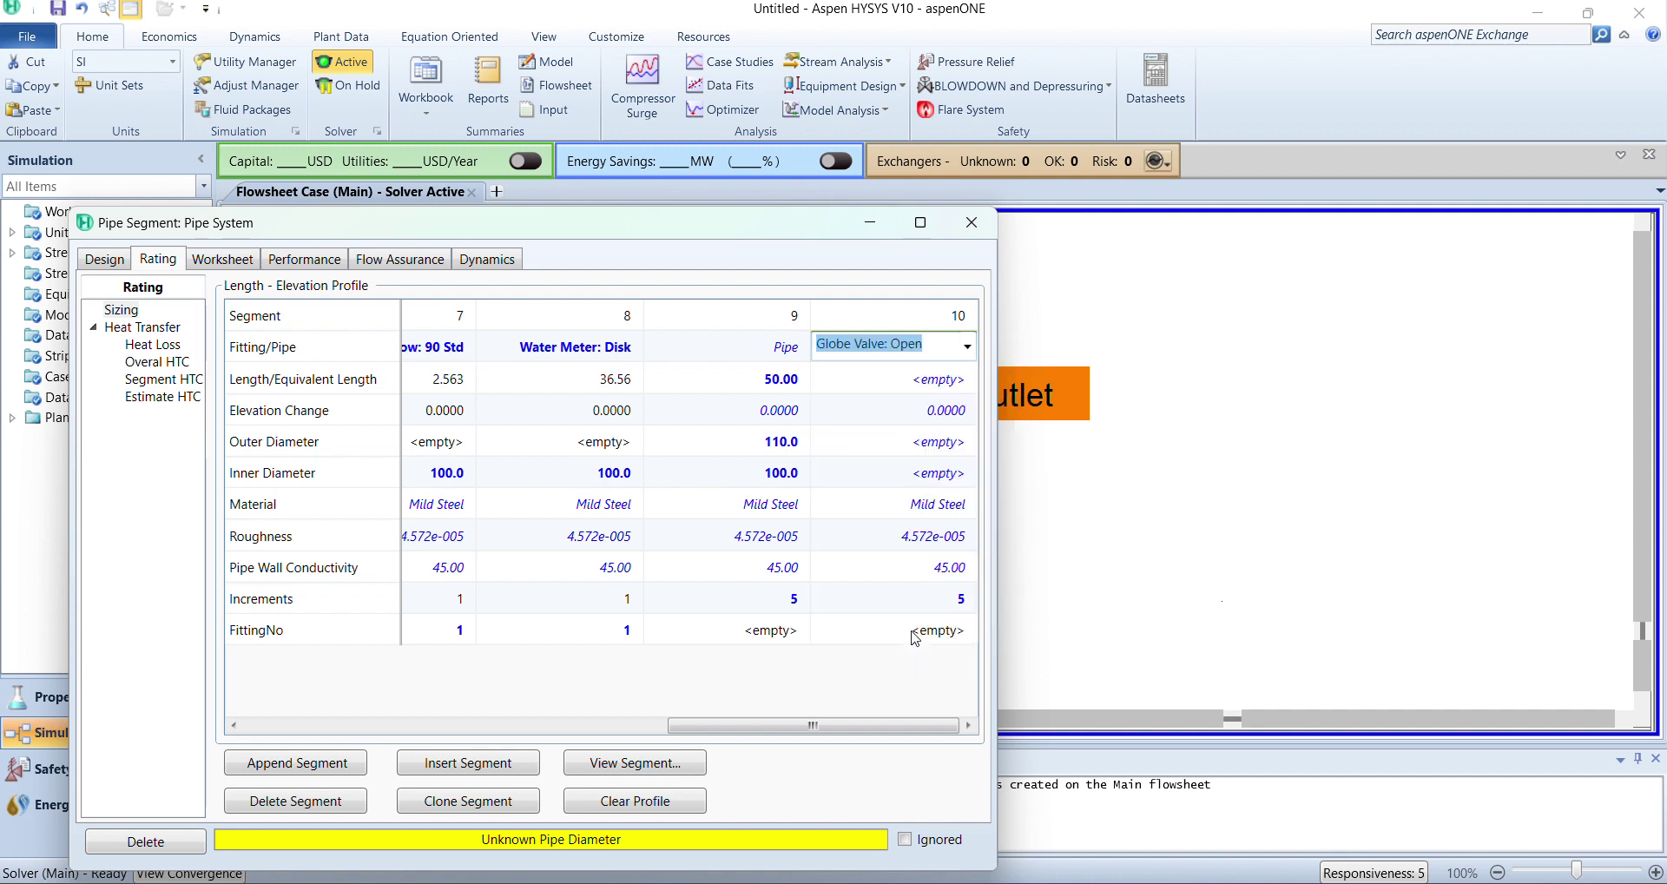
Set the inner diameter of the globe valve in segment 10 to 100 mm.
click(924, 471)
text(110)
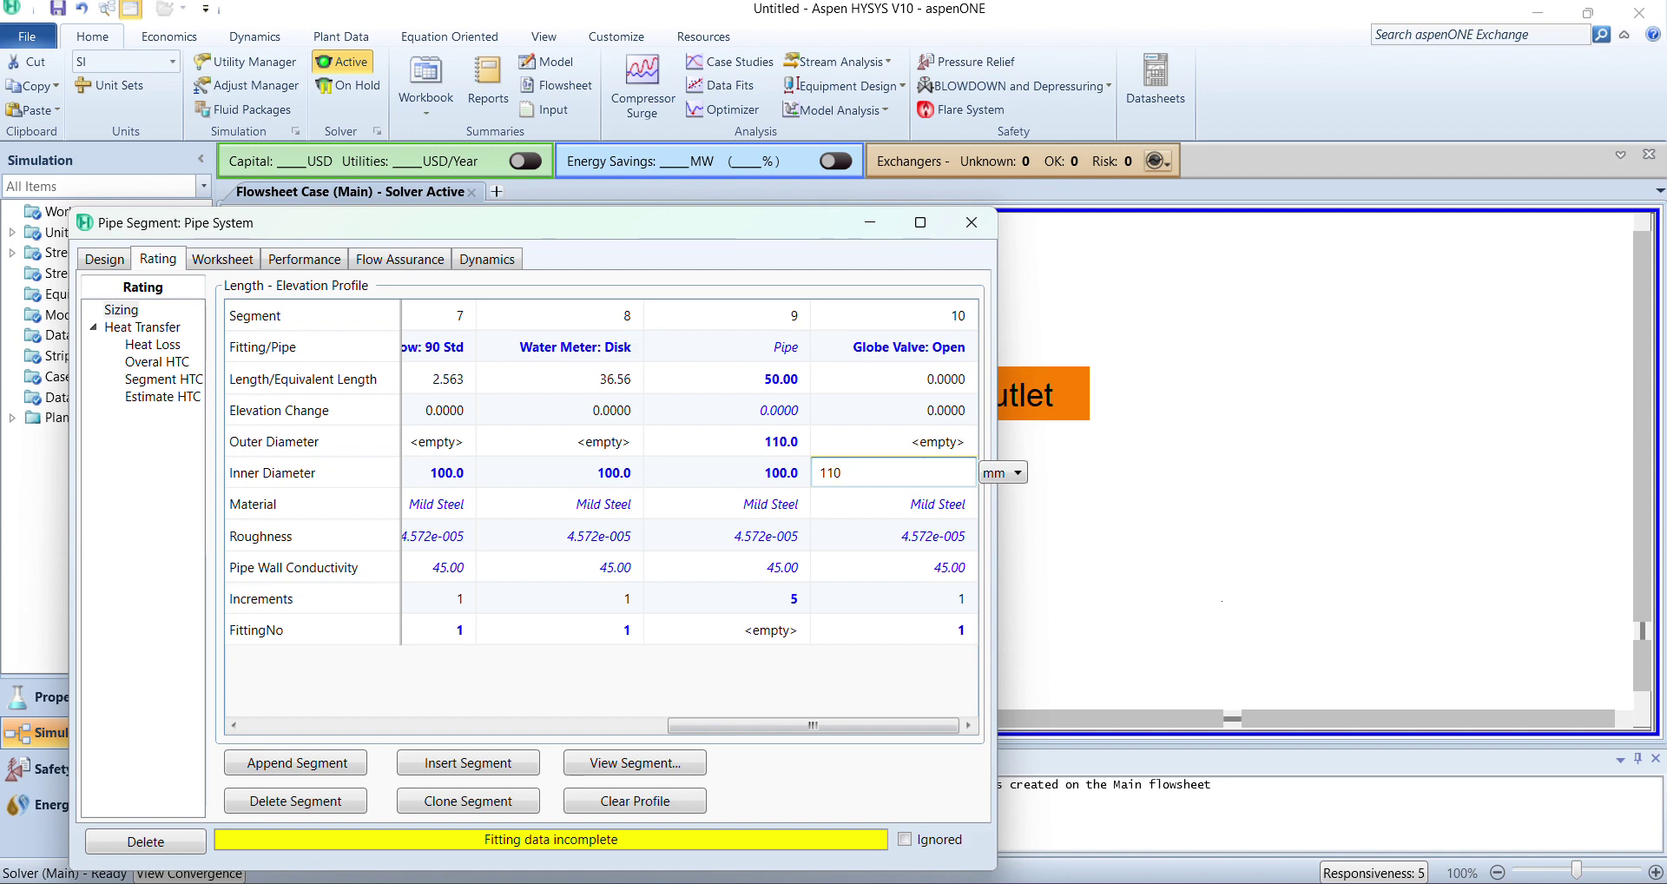
key(Return)
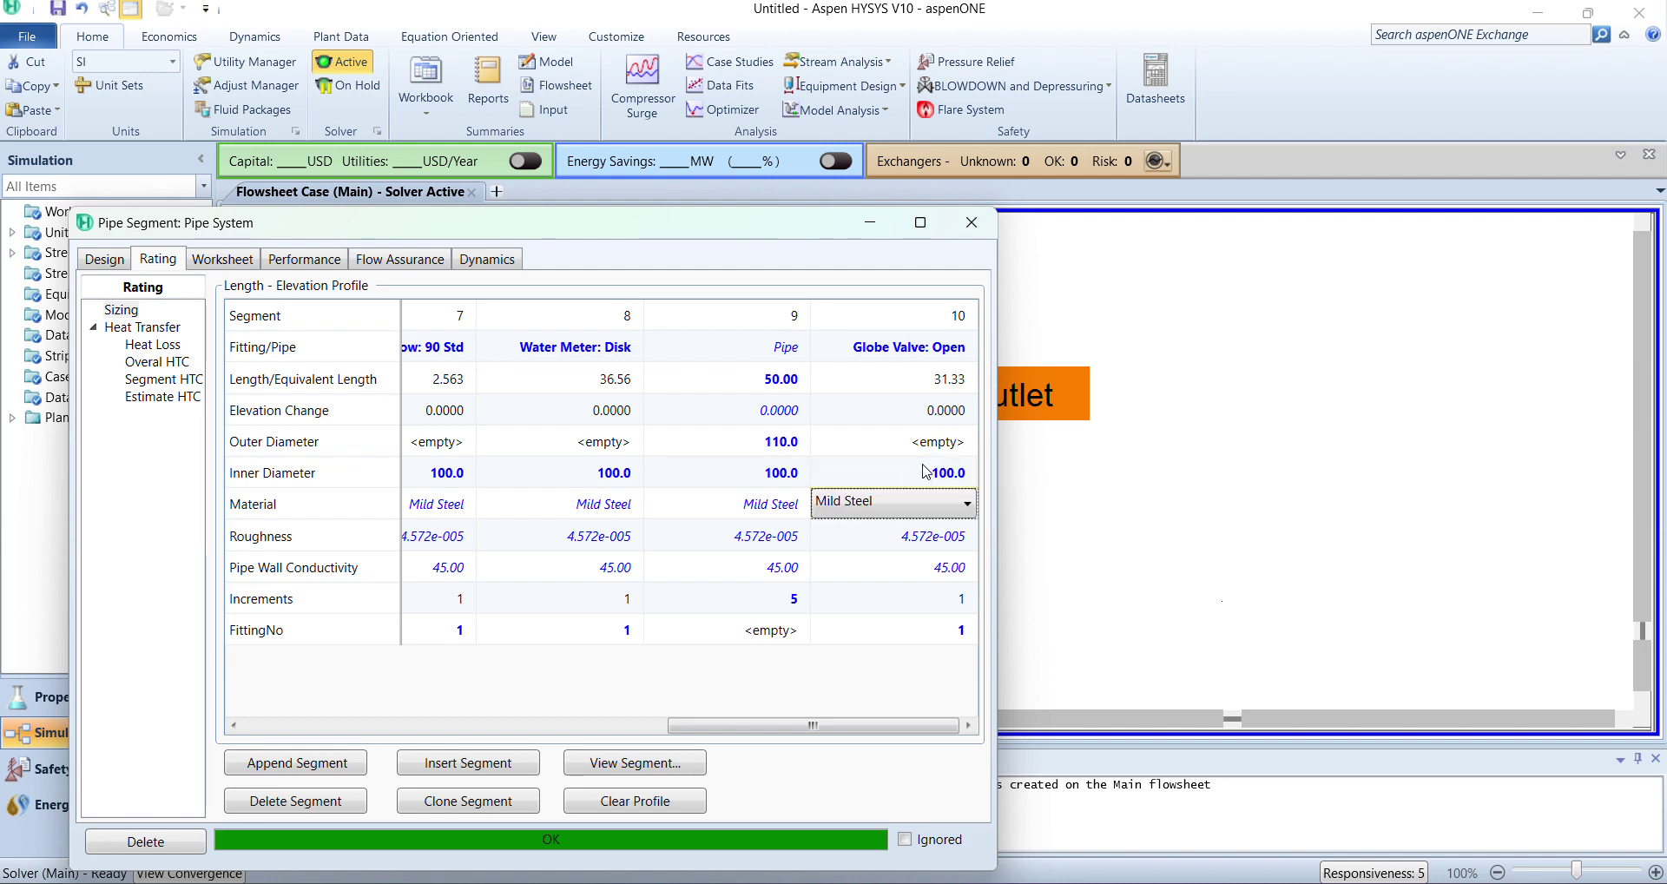
Check the PowerPoint figure for the pipe after the globe valve, append an eleventh segment, and set its length to 50 m.
key(alt+Tab)
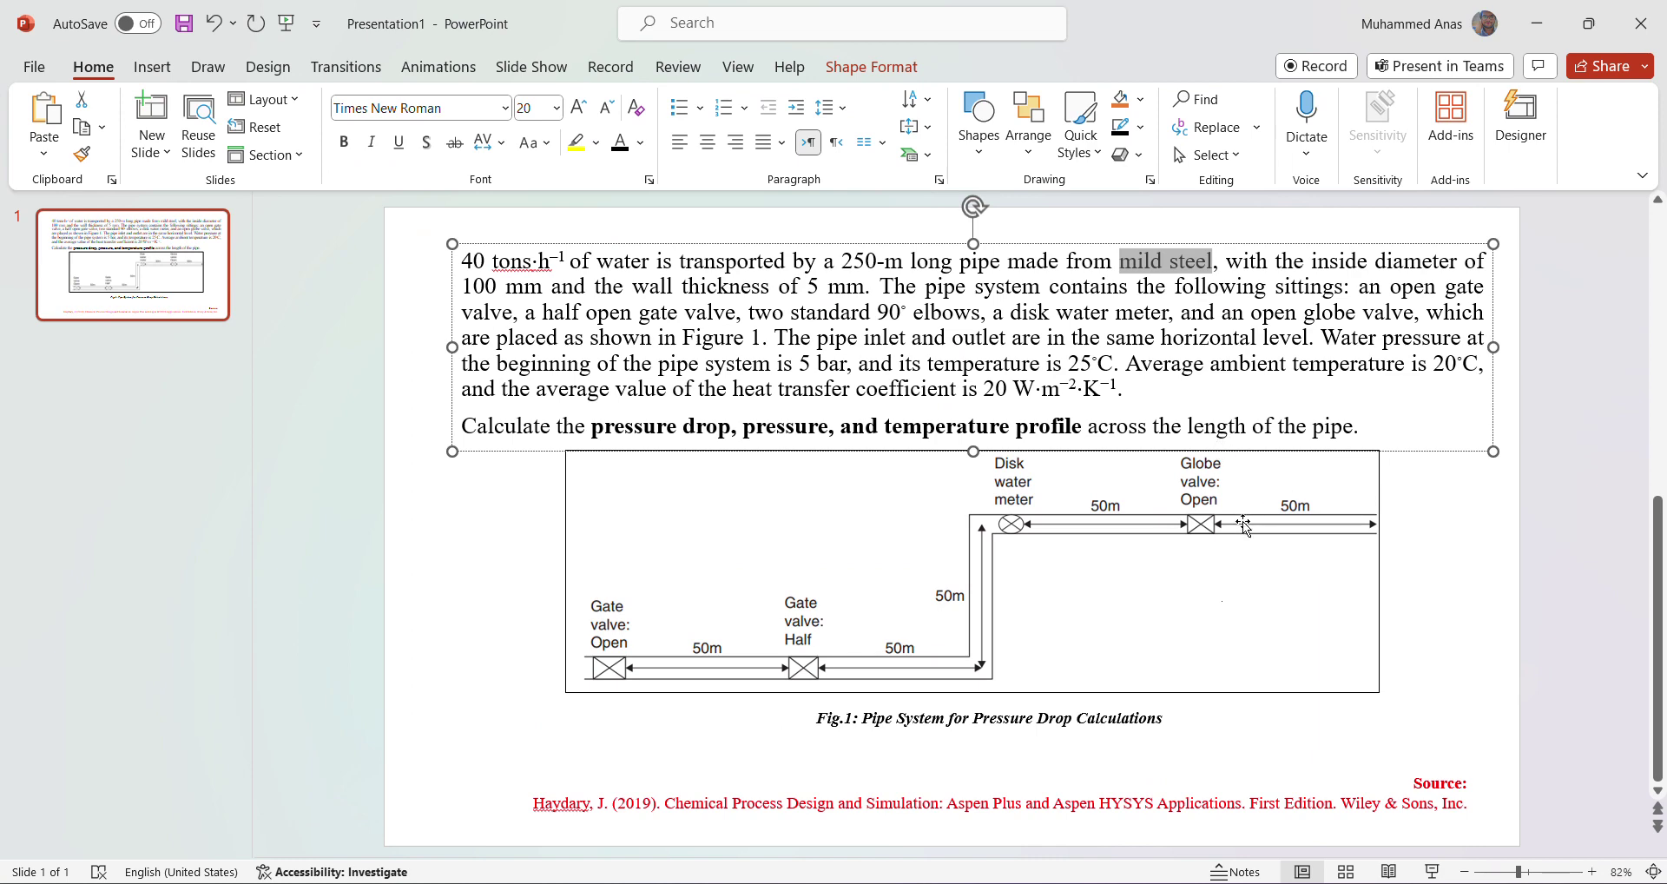
click(1536, 23)
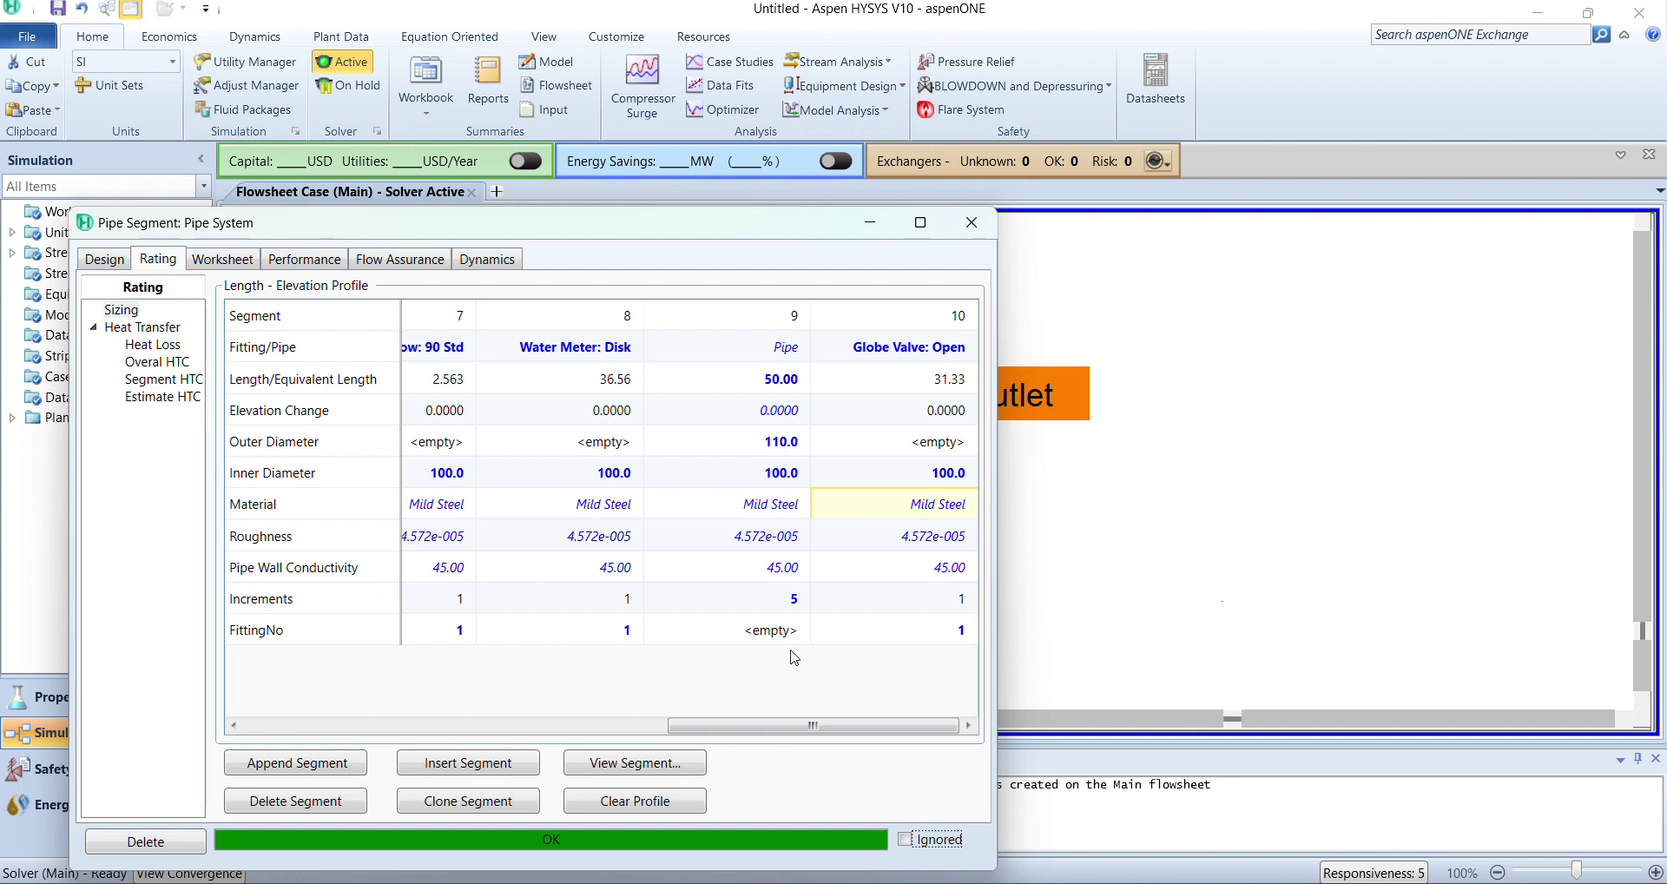
click(334, 725)
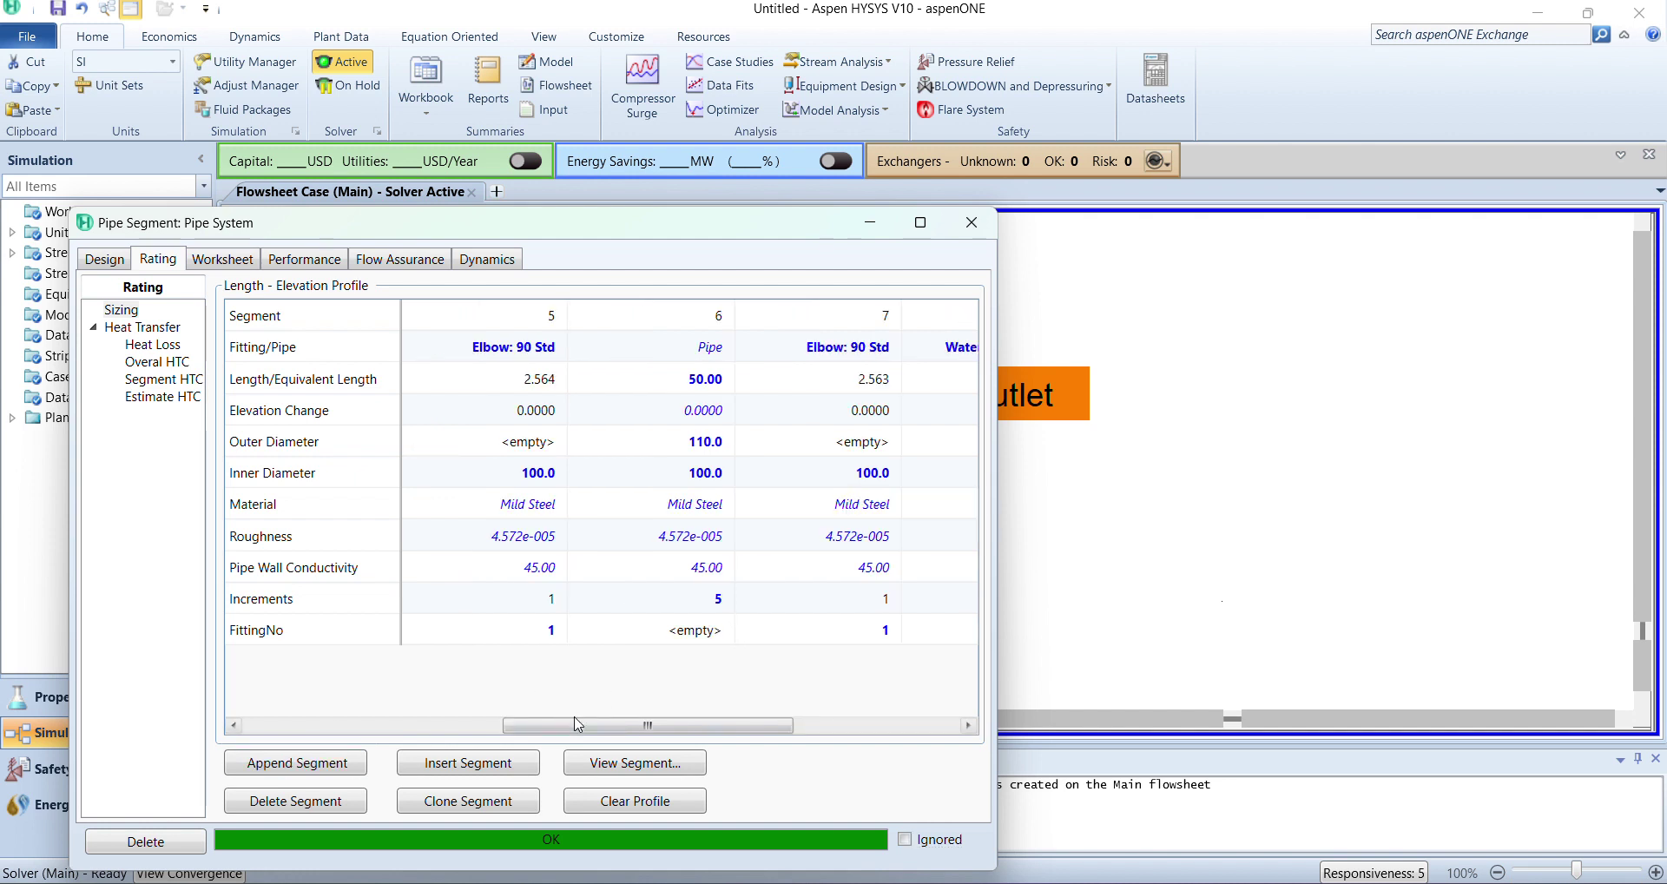
drag(578, 723, 1007, 733)
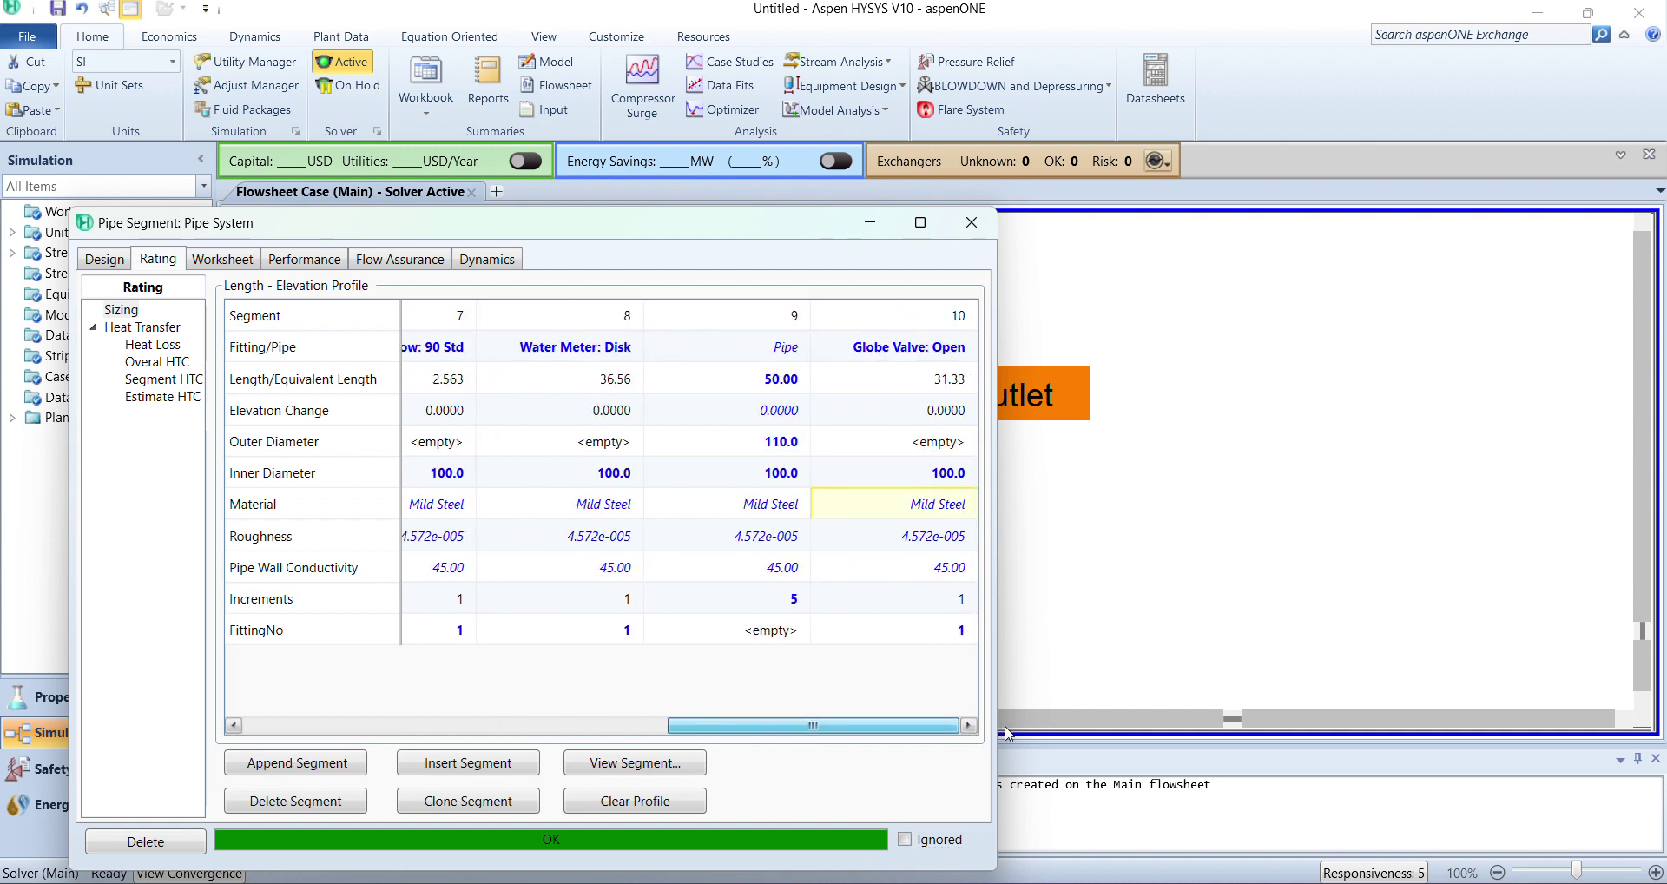
click(295, 763)
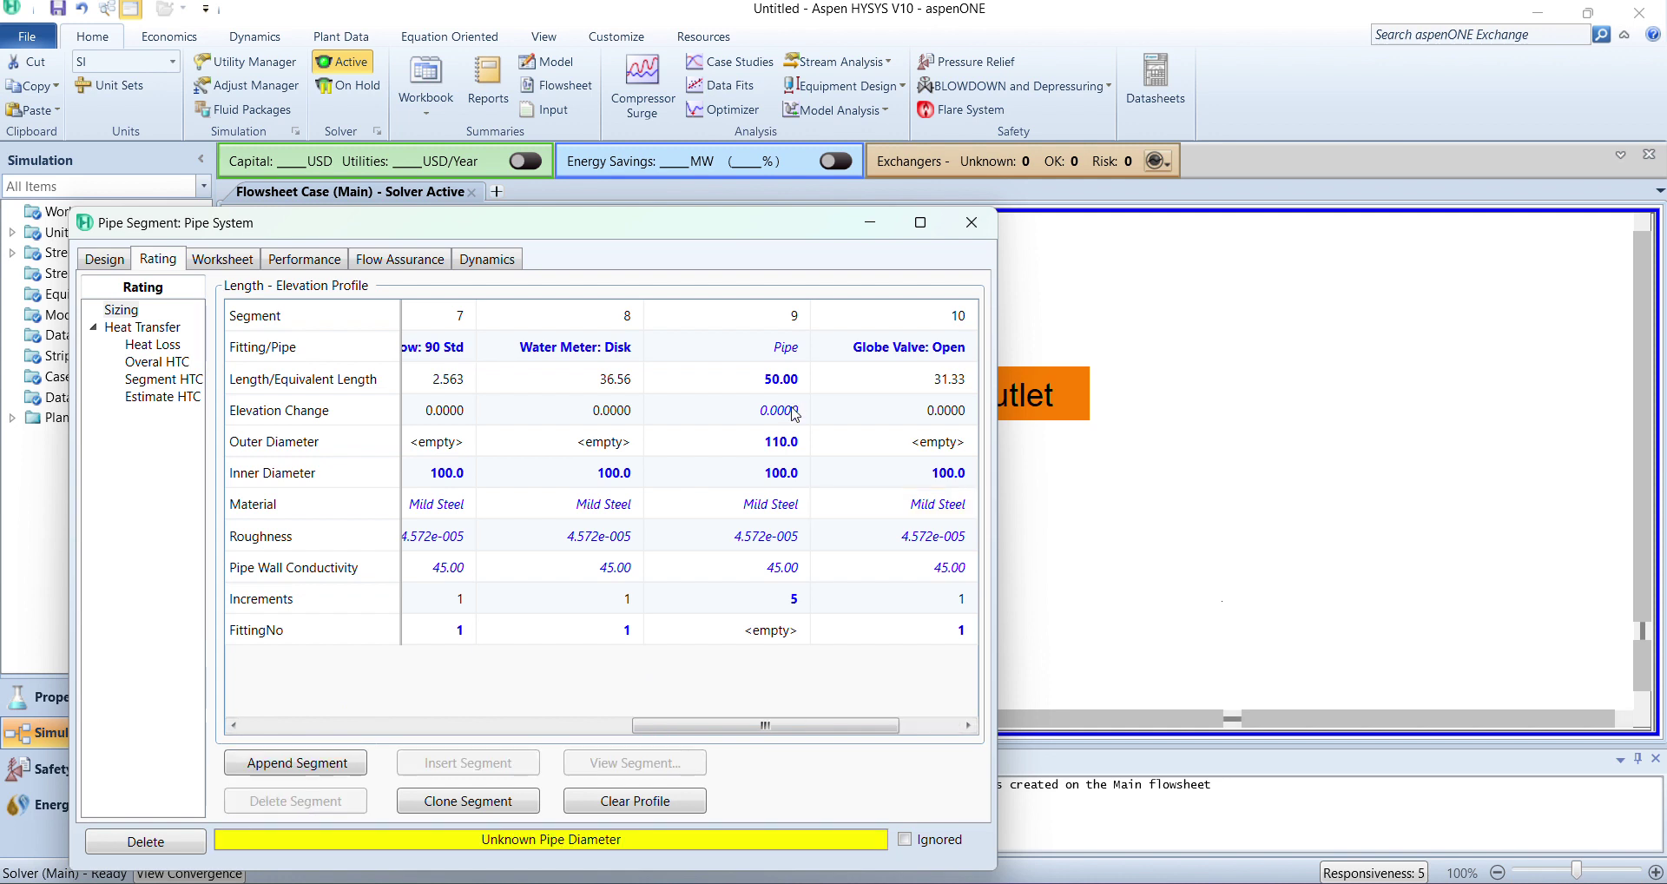
click(968, 725)
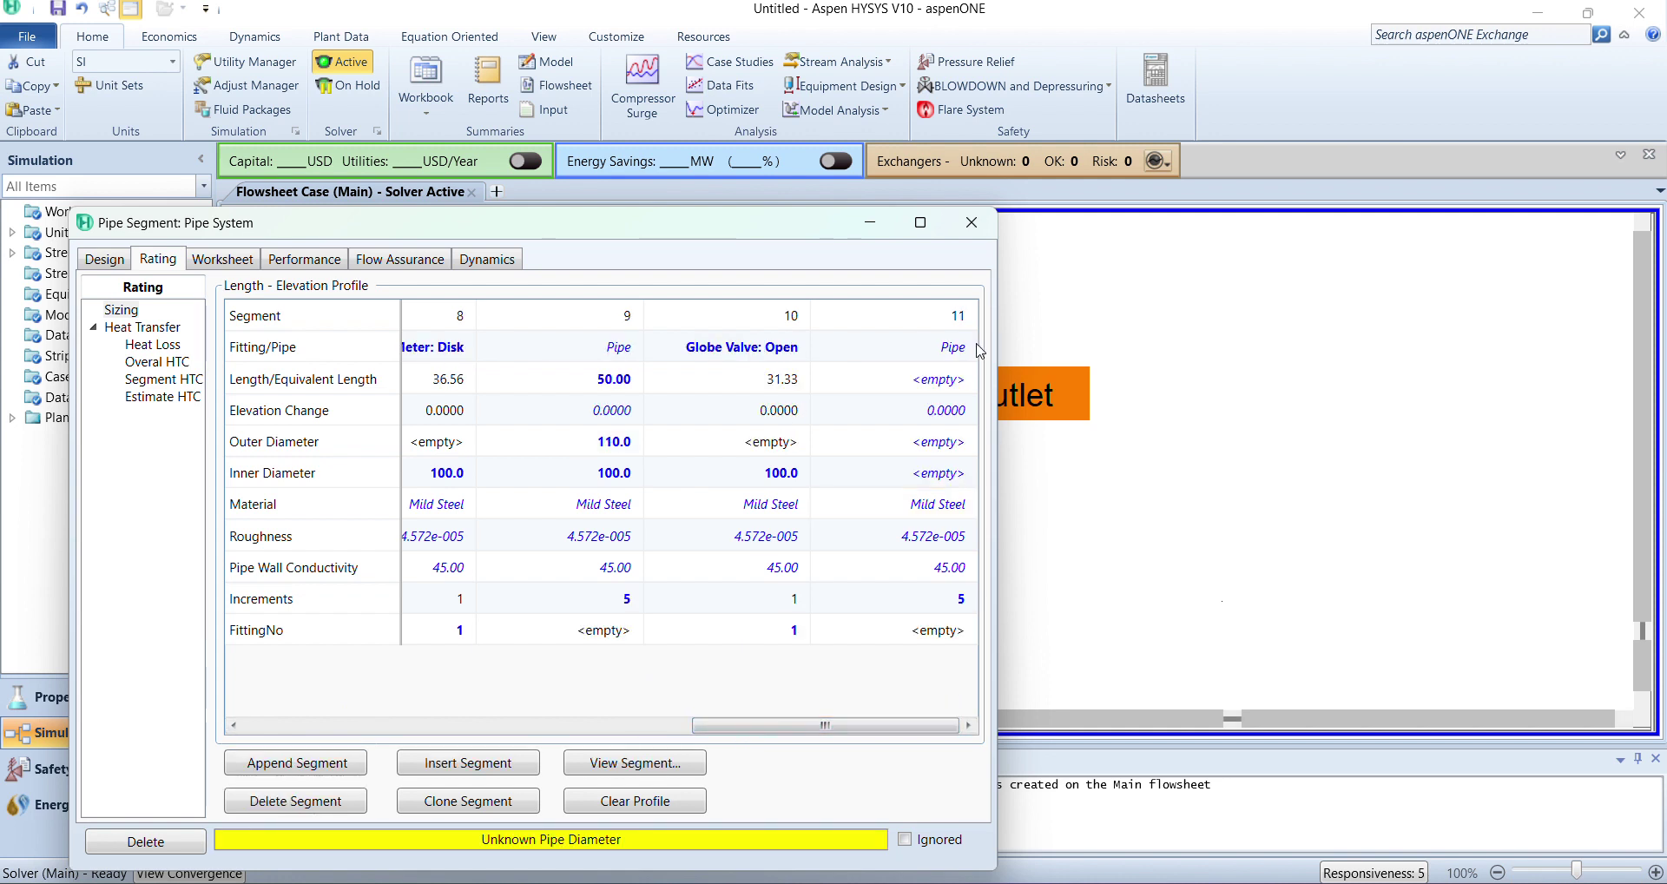
click(931, 387)
text(50)
key(Return)
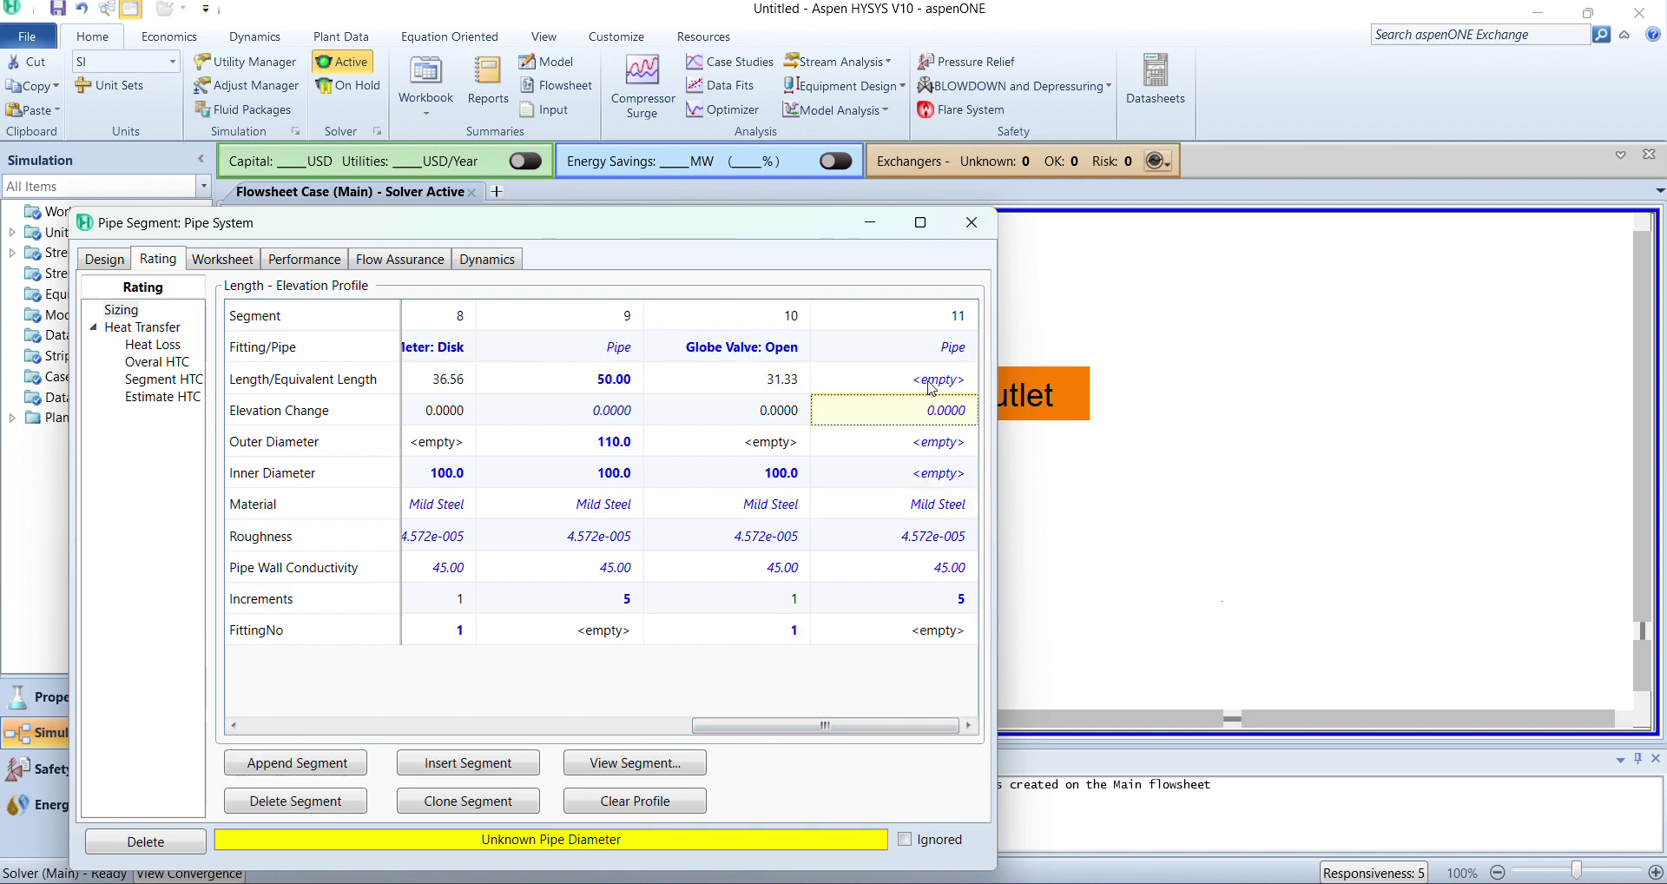
Set segment 11's outer diameter to 110 mm and inner diameter to 100 mm.
click(931, 444)
text(1)
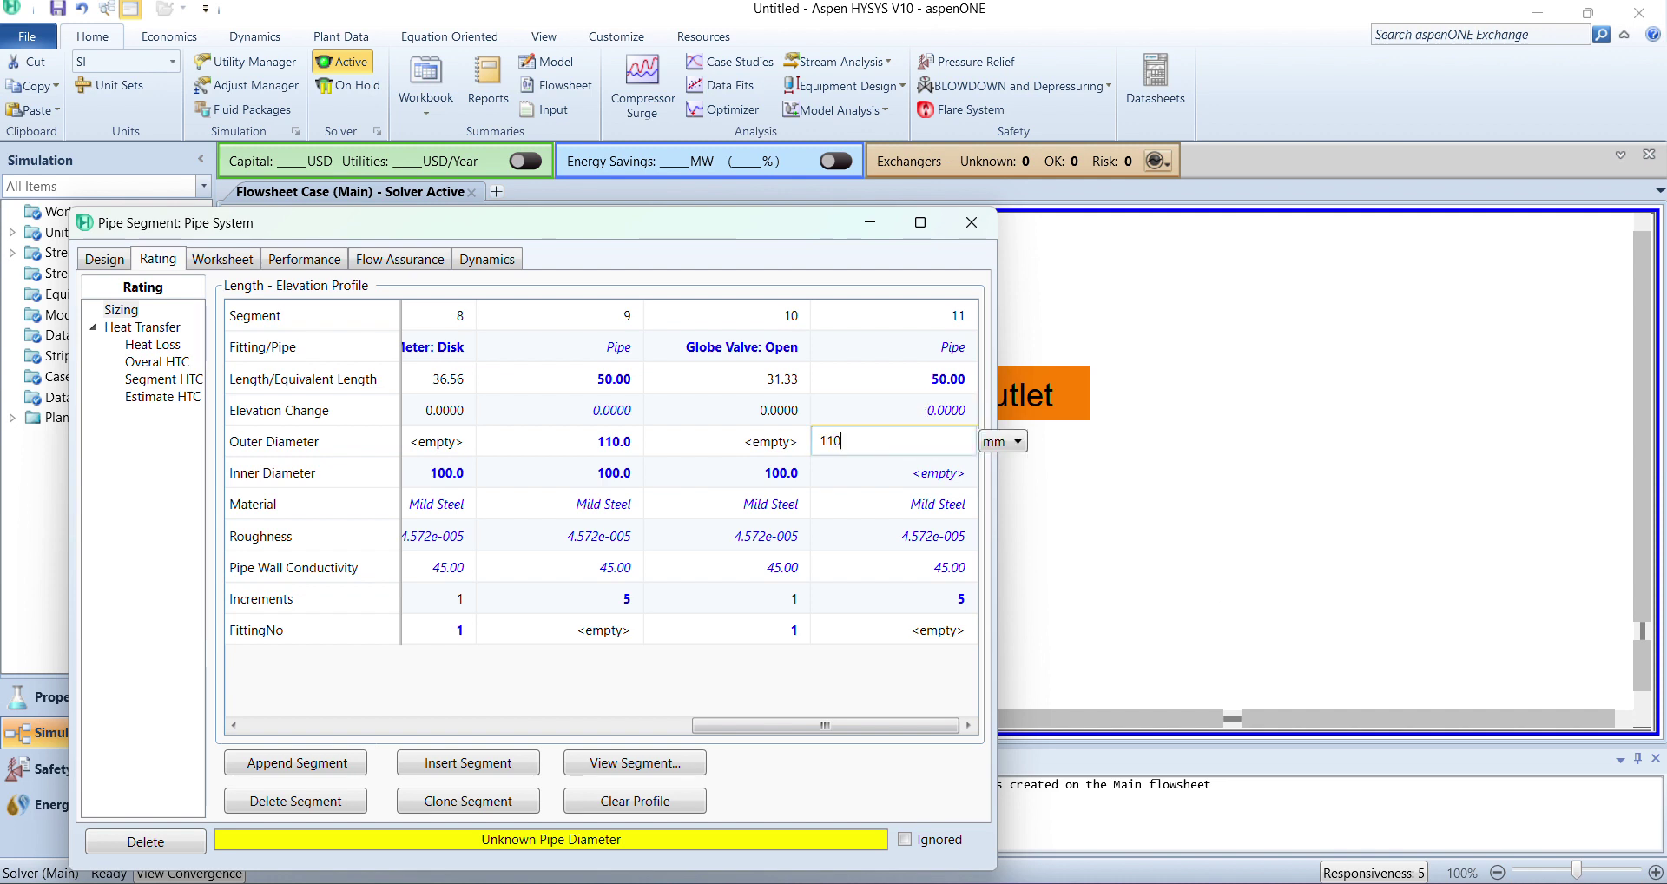
text(10)
key(Return)
text(100)
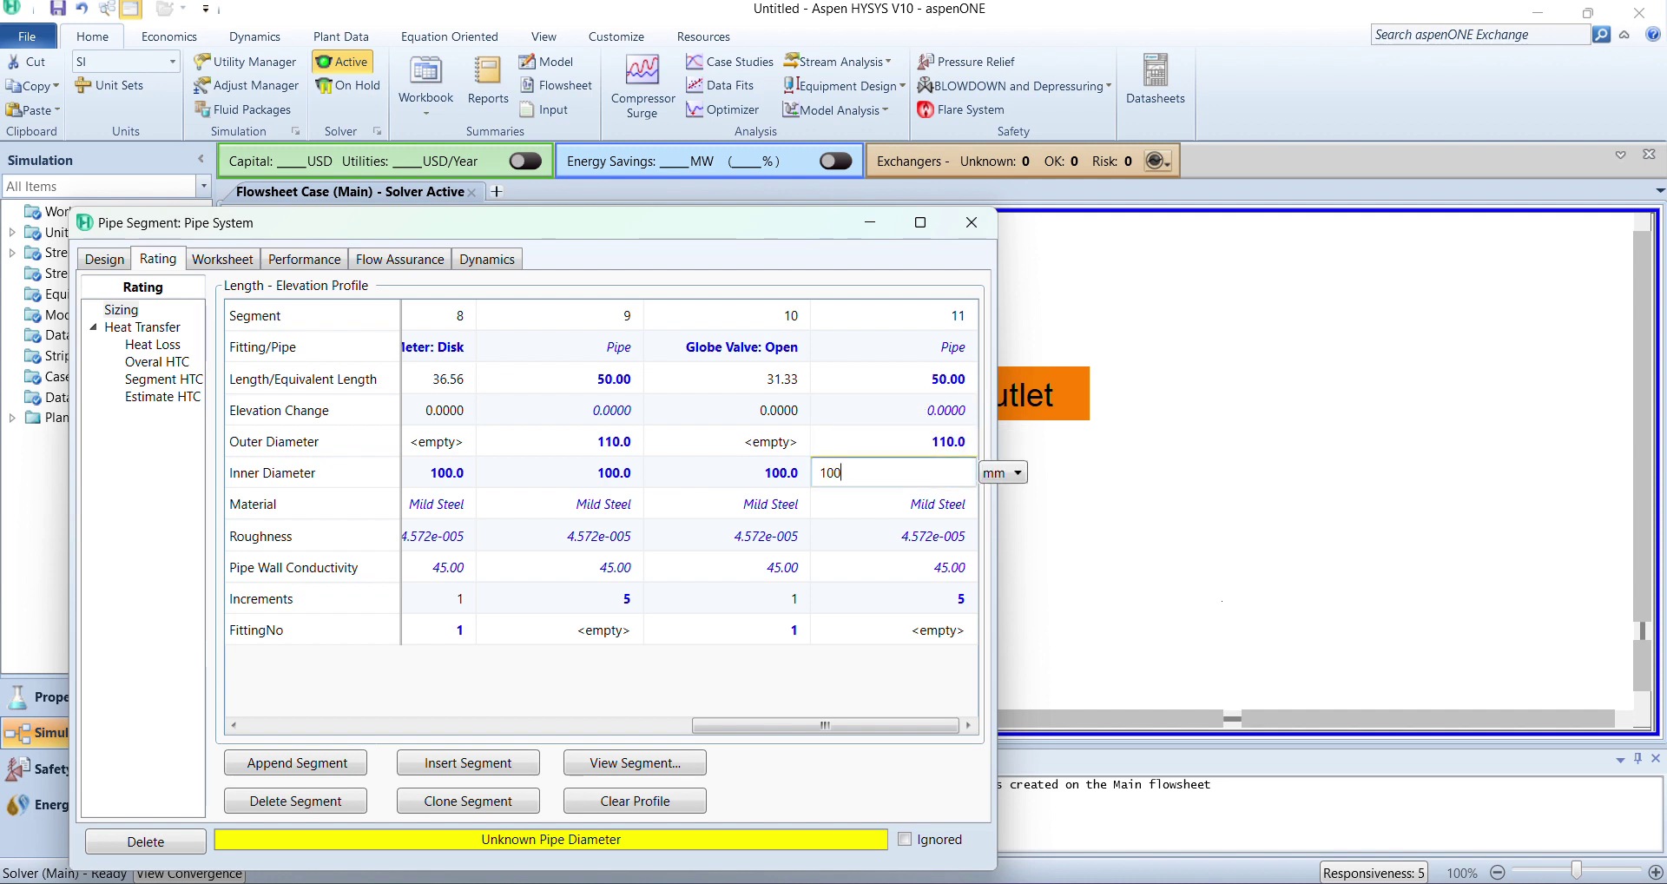
key(Return)
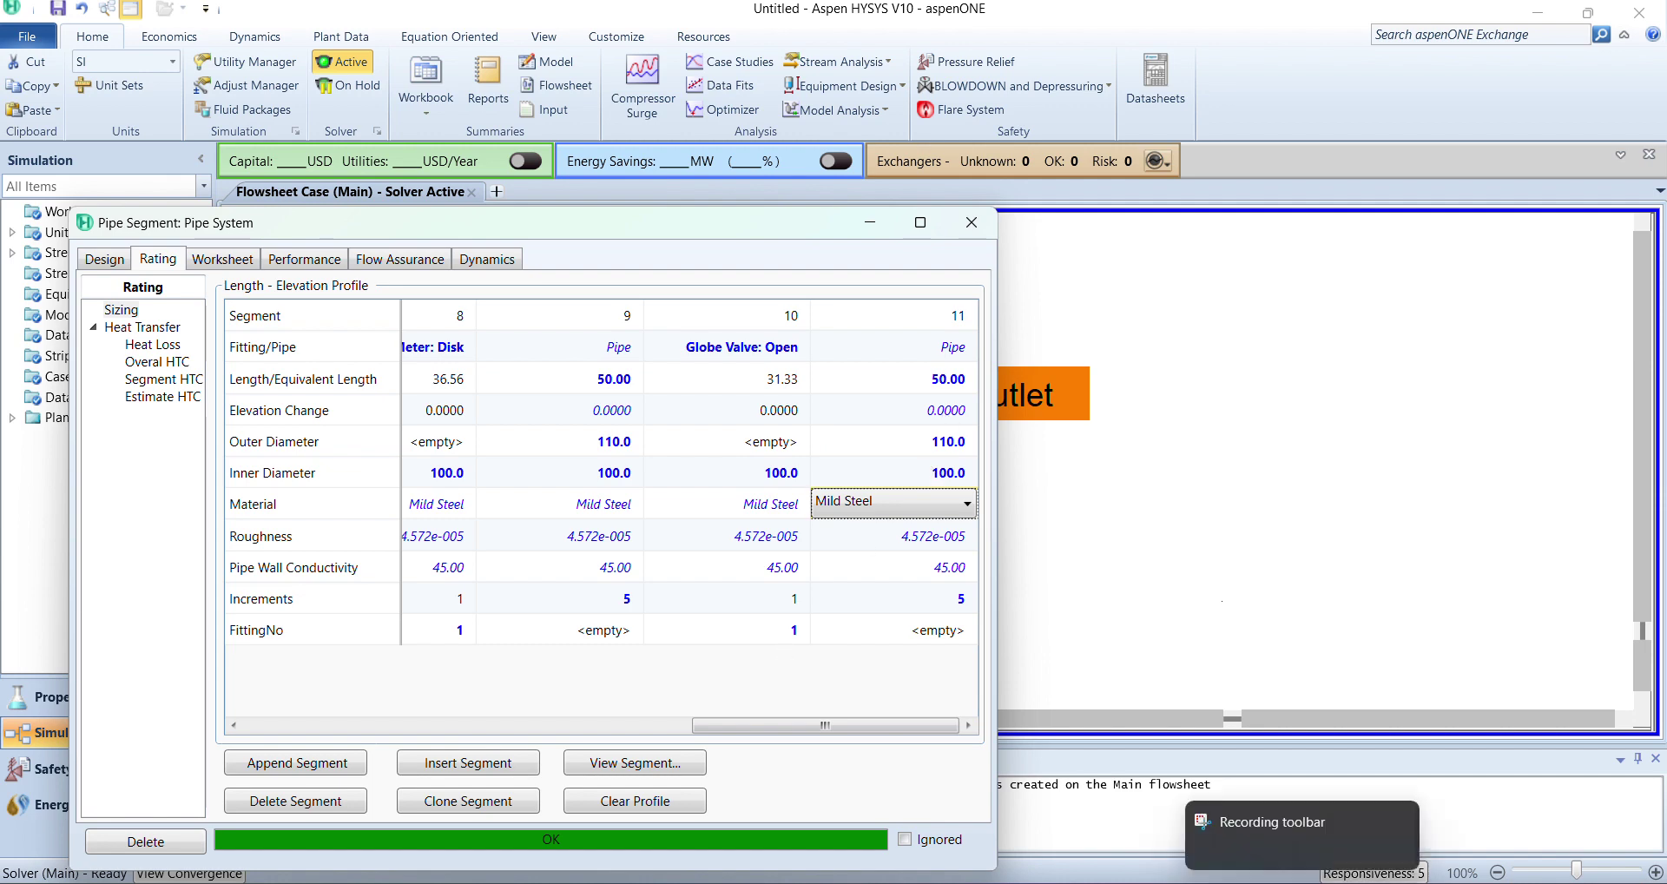
Review the problem statement in PowerPoint and examine the water inlet and outlet conditions in the pipe system's worksheet, especially the outlet pressure.
key(alt+Tab)
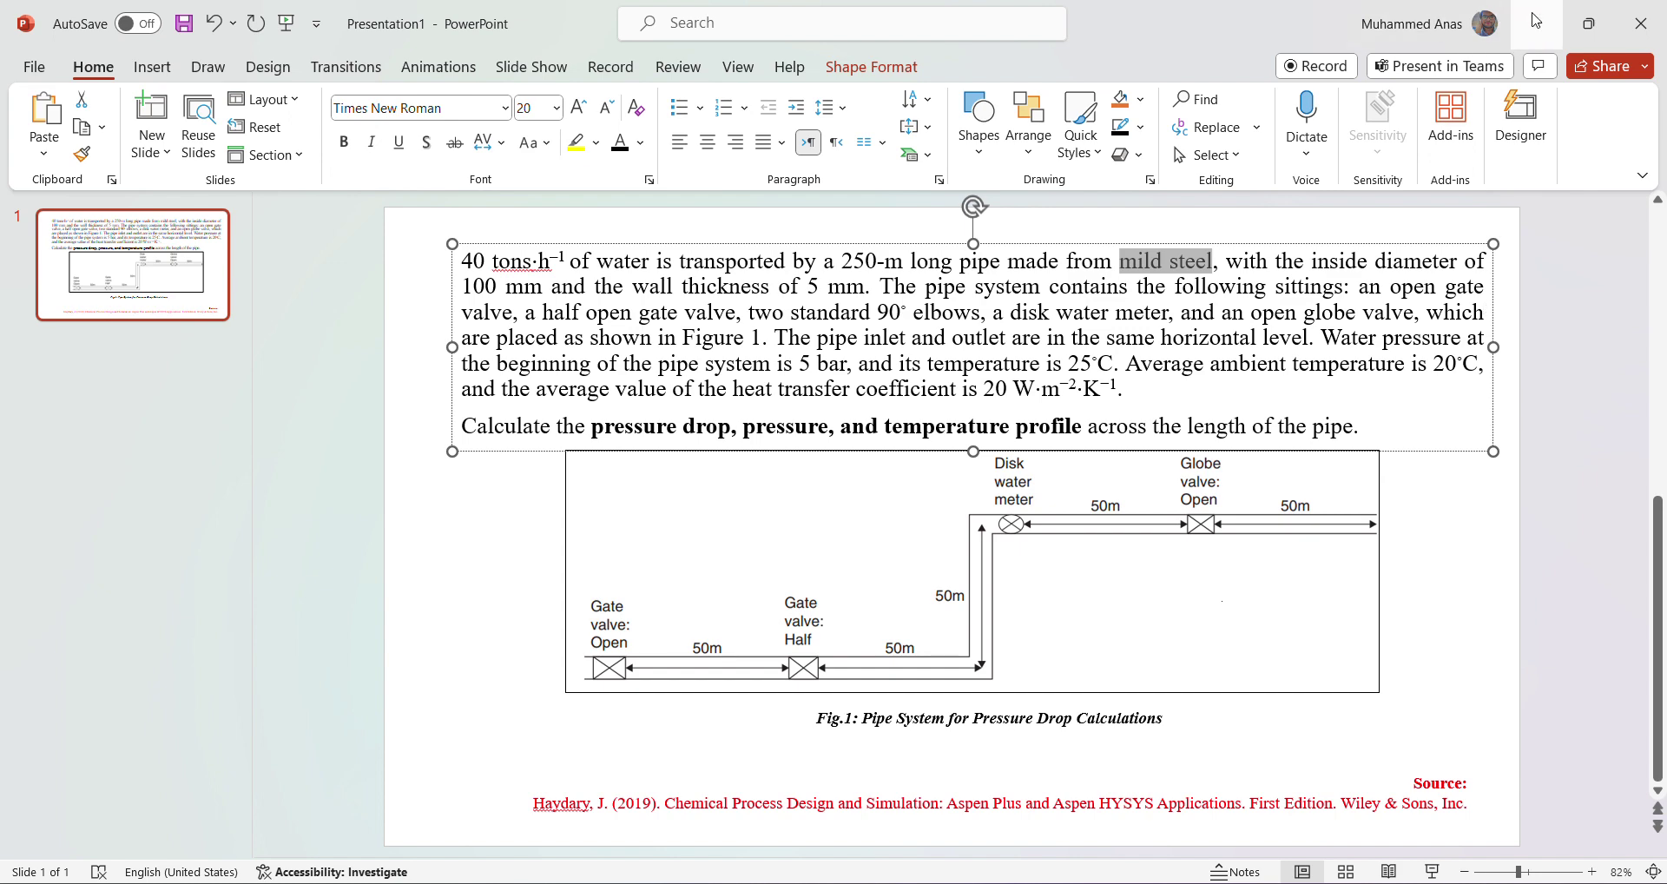
key(alt+Tab)
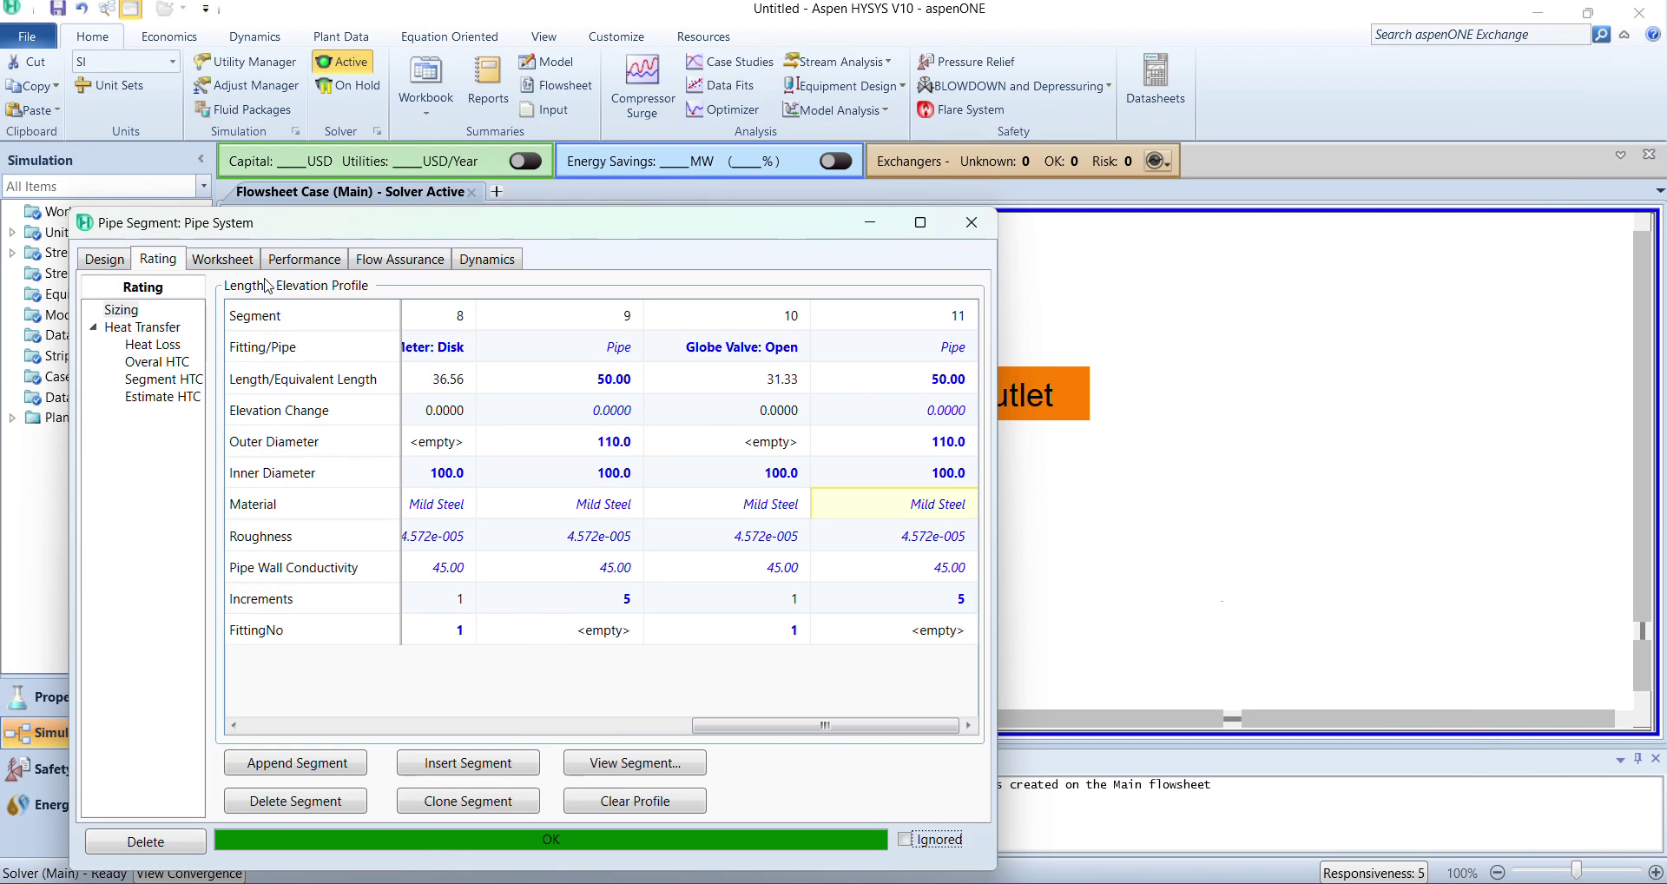
click(223, 261)
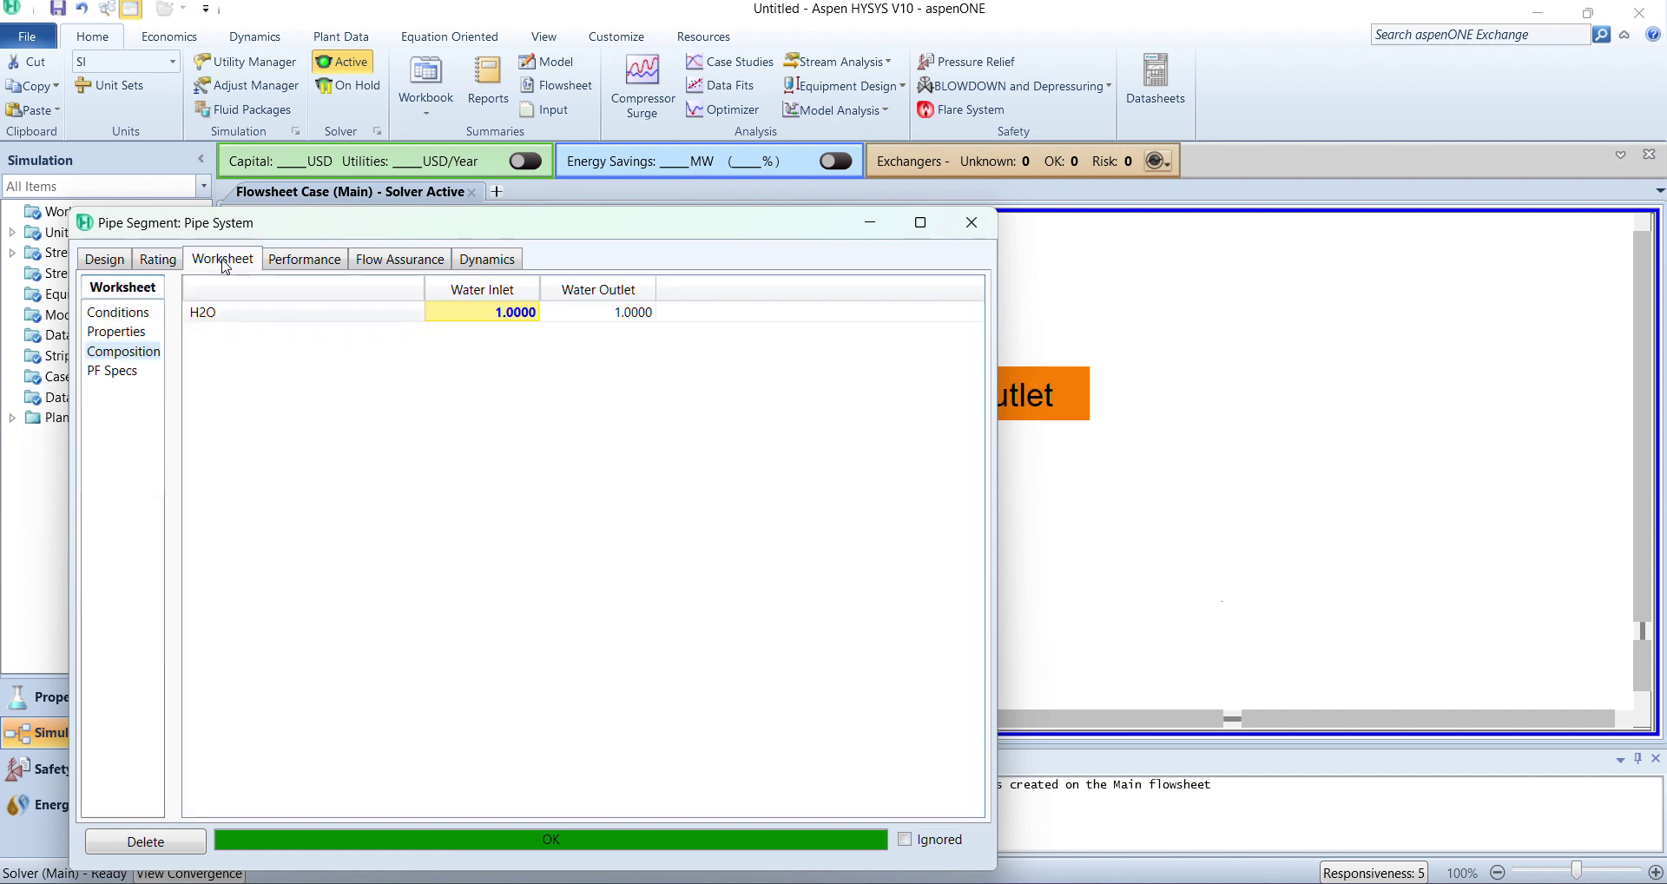
click(143, 312)
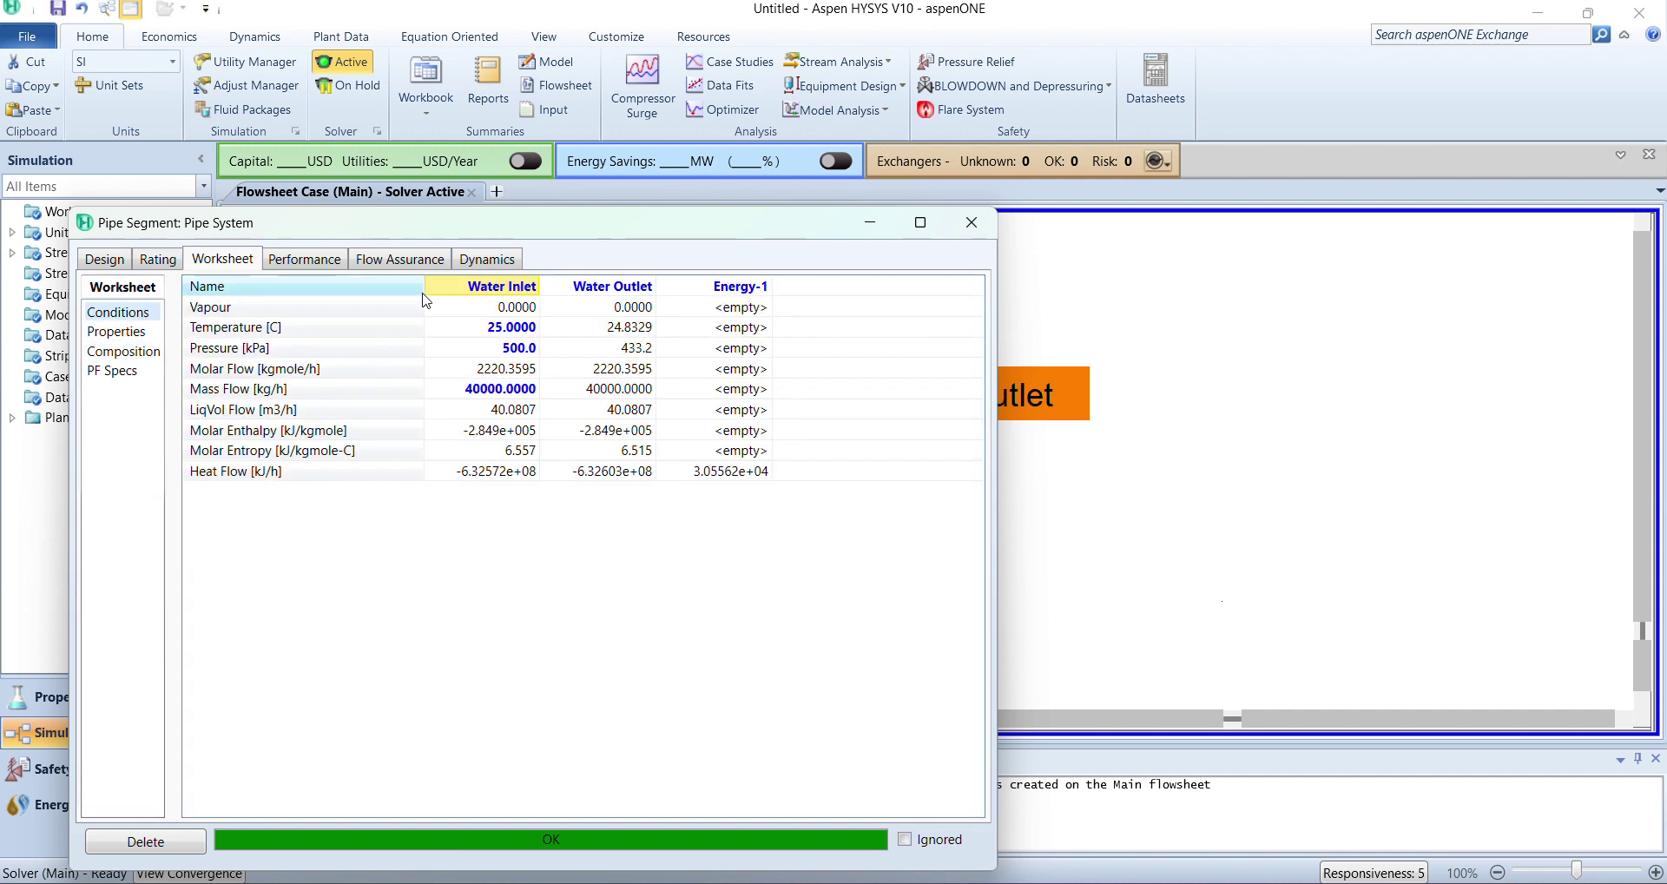
key(alt+Tab)
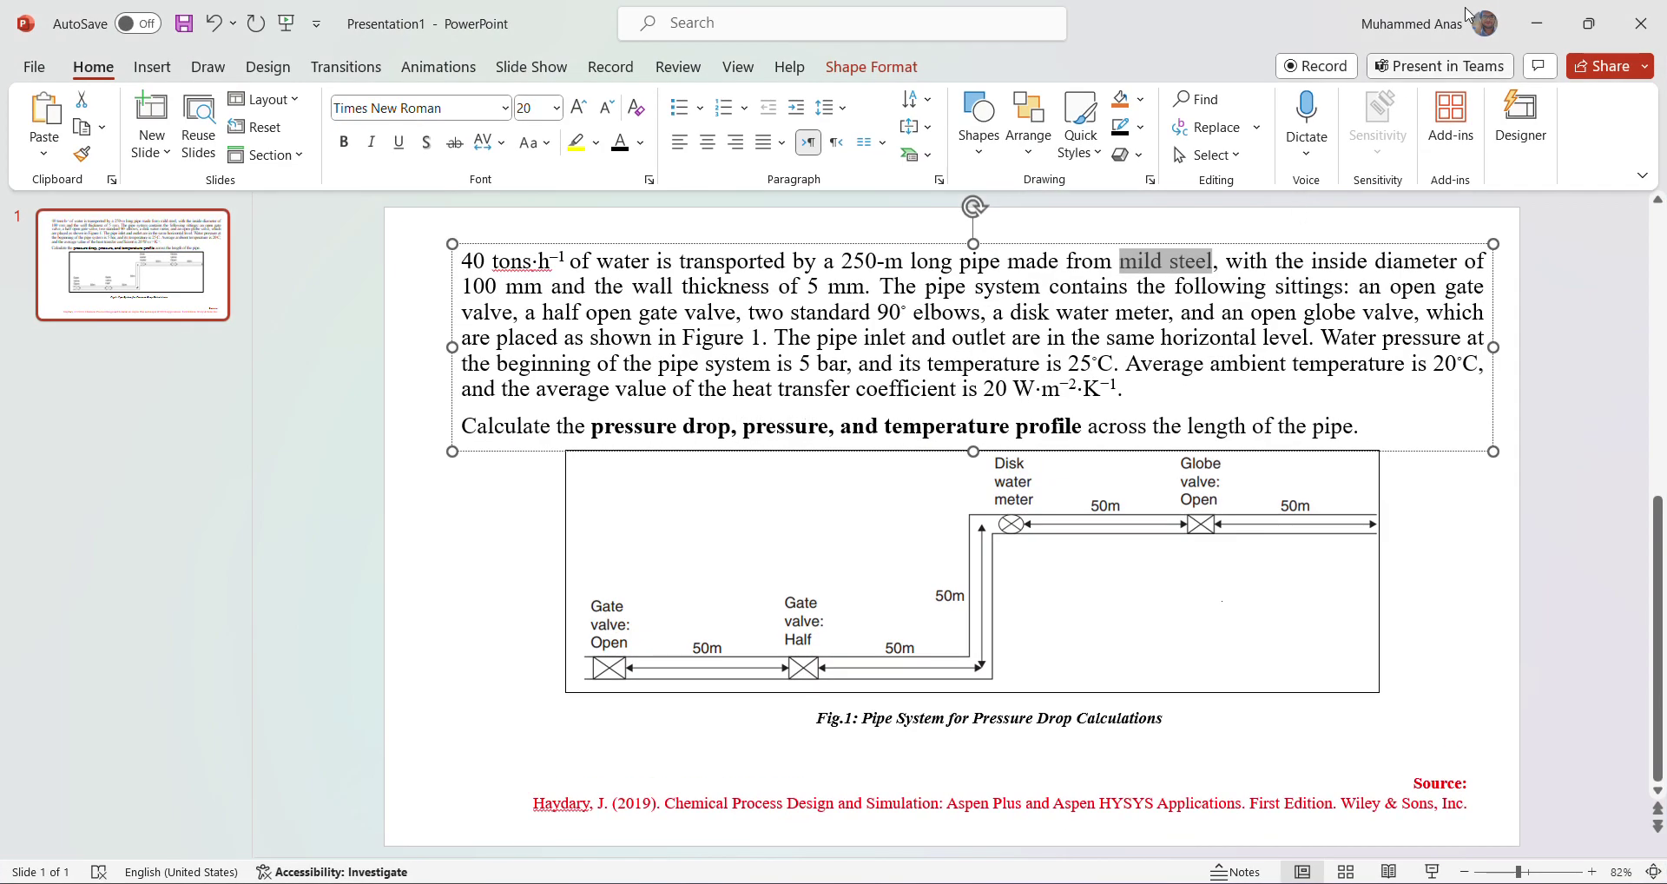
click(1537, 24)
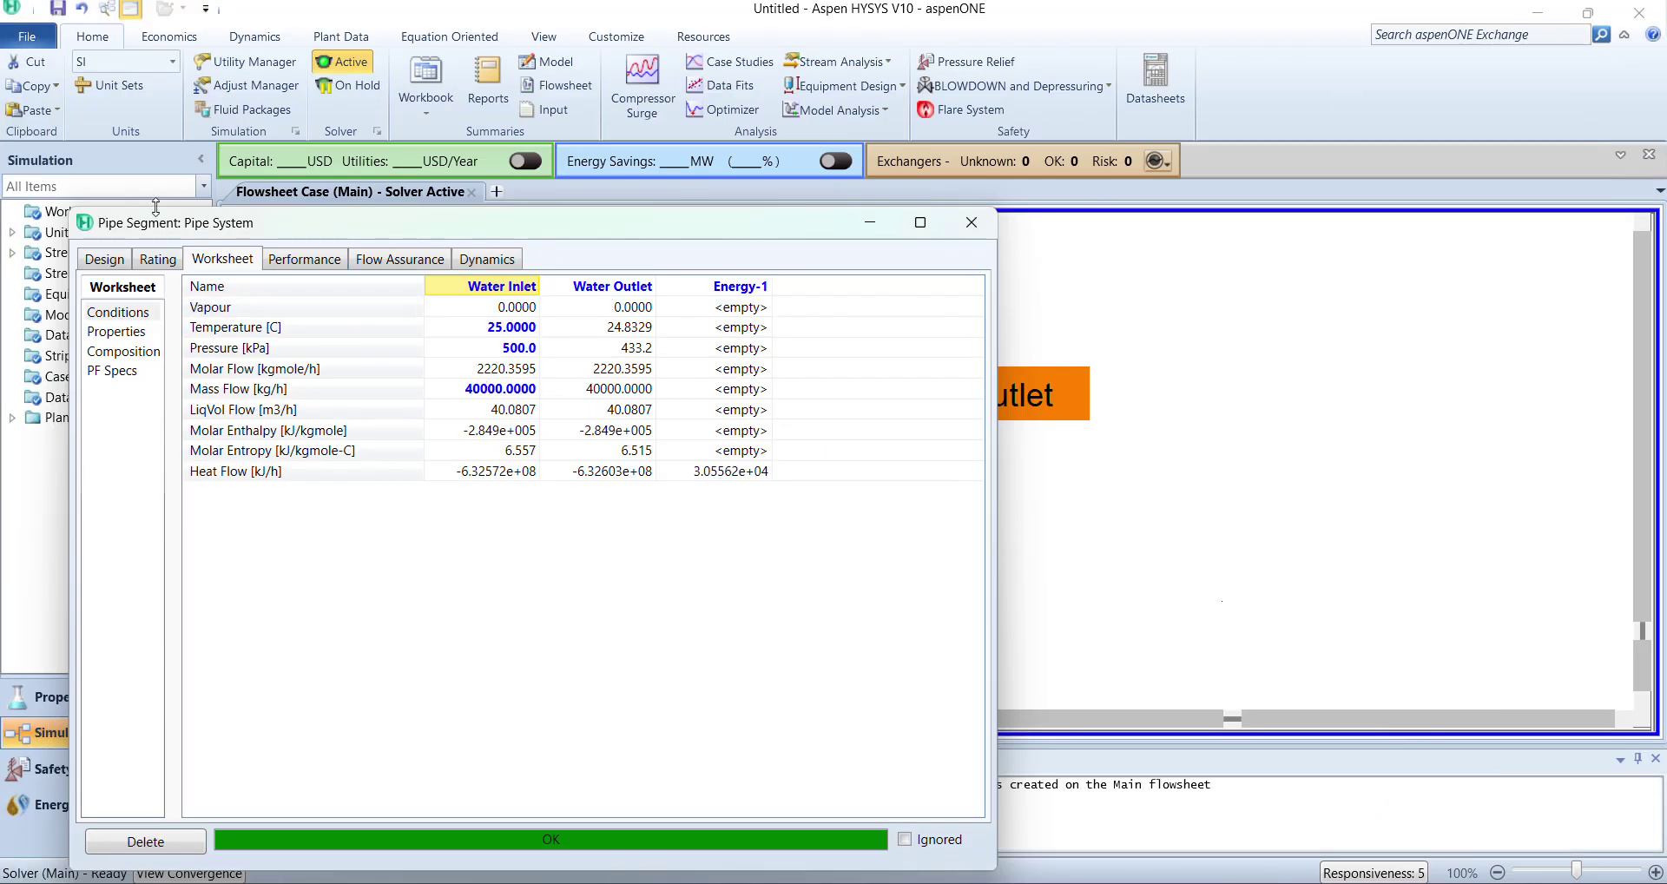
click(627, 350)
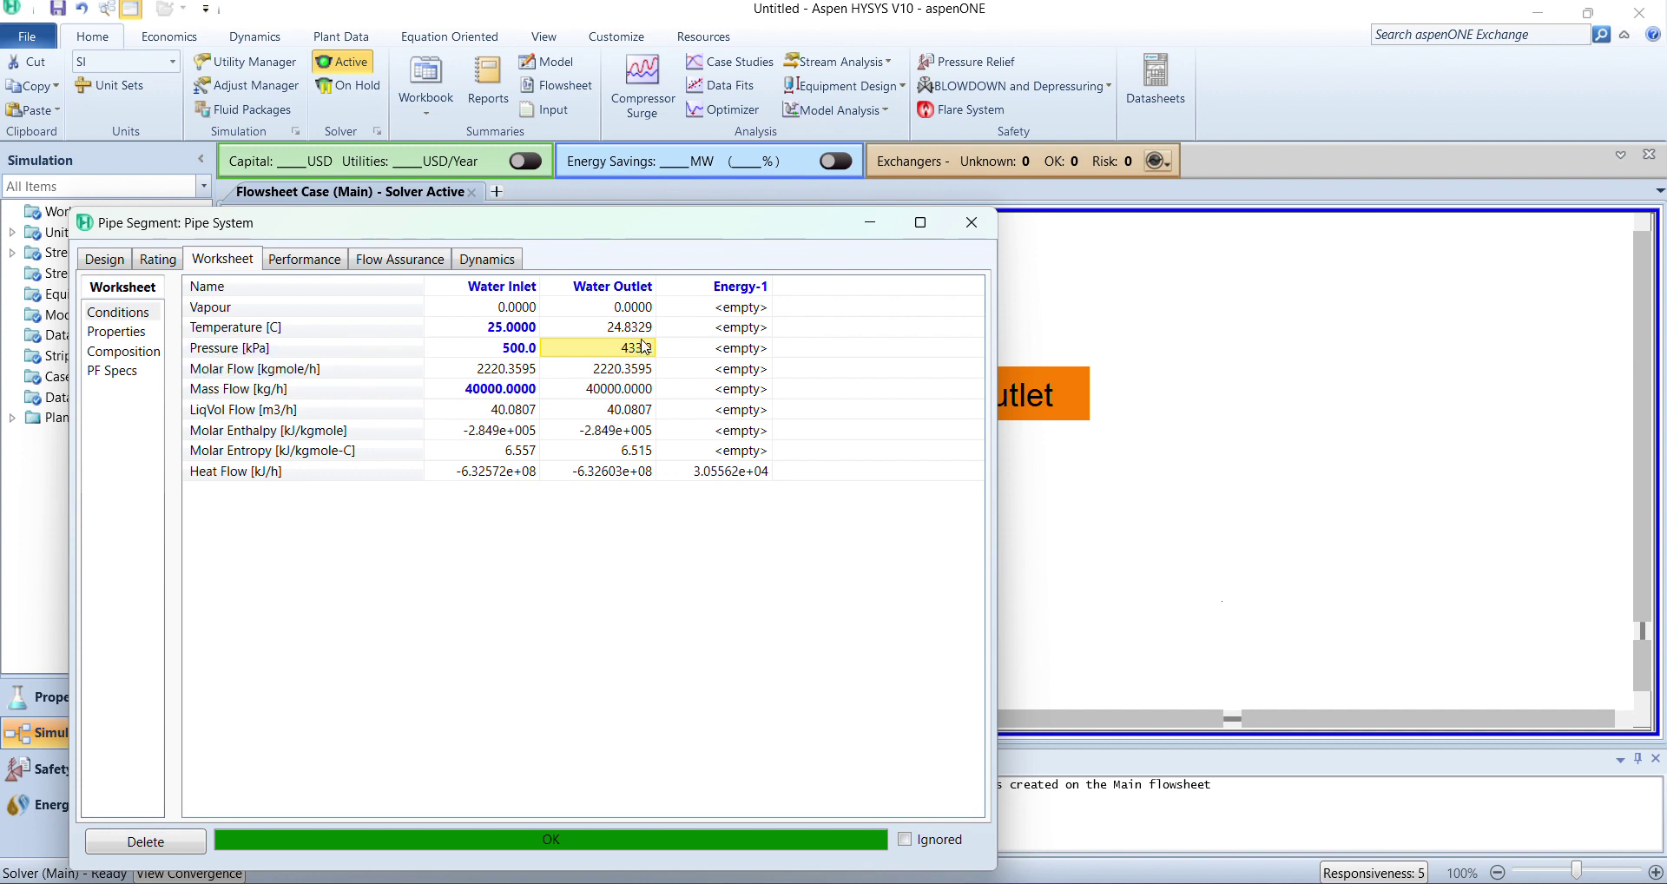
mouse_move(630, 350)
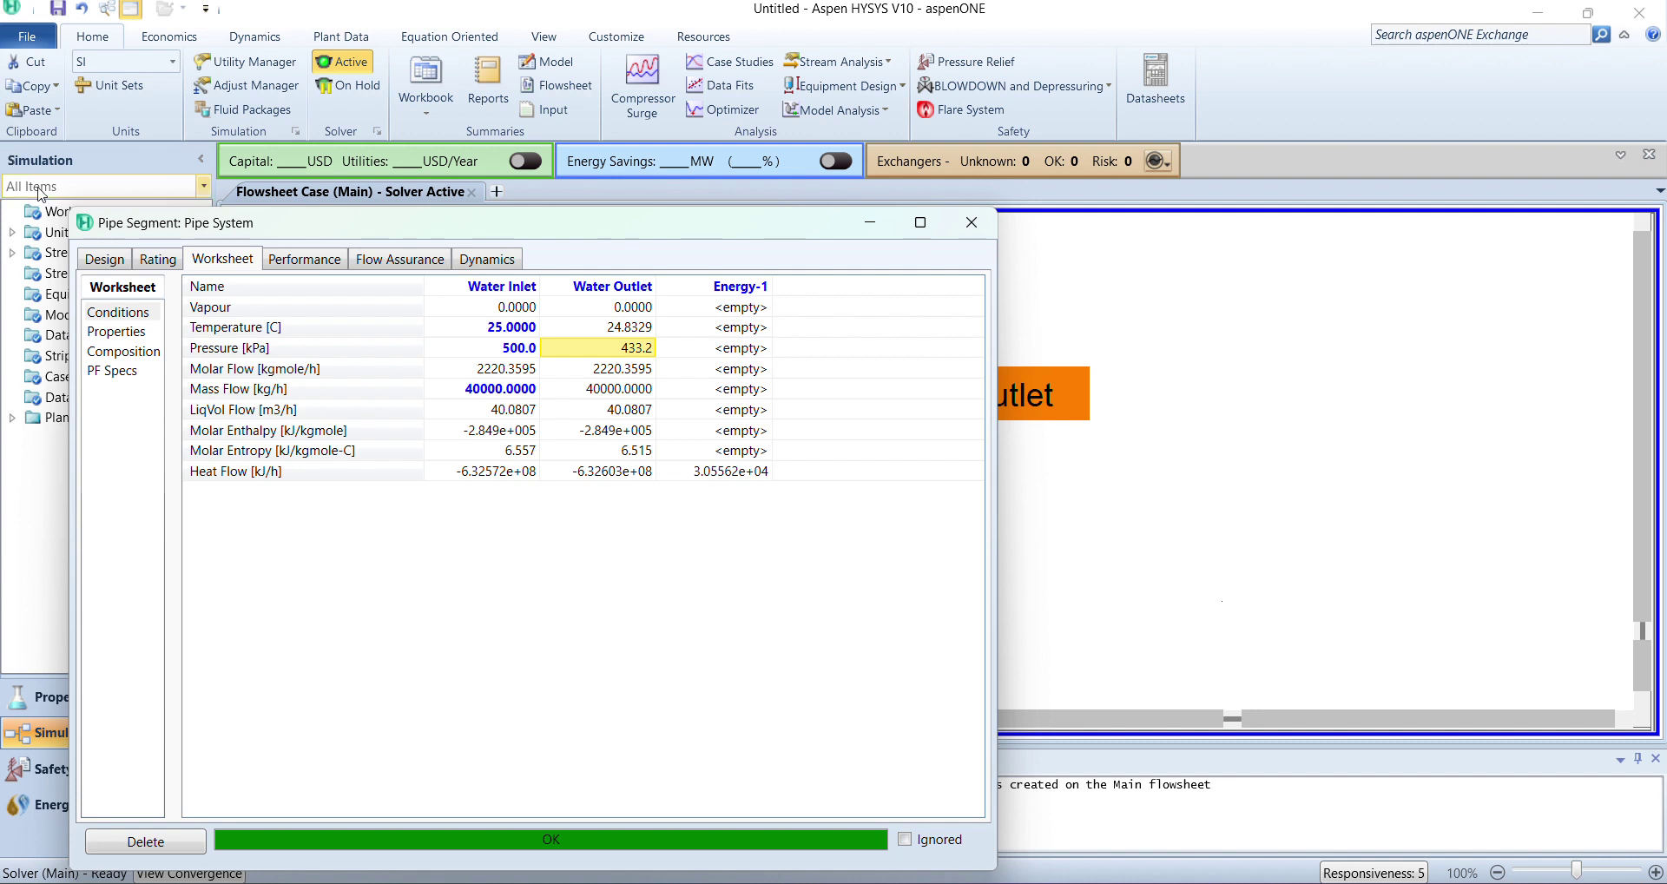
Examine the total pressure drop (Delta P) in the pipe system's design parameters.
click(102, 260)
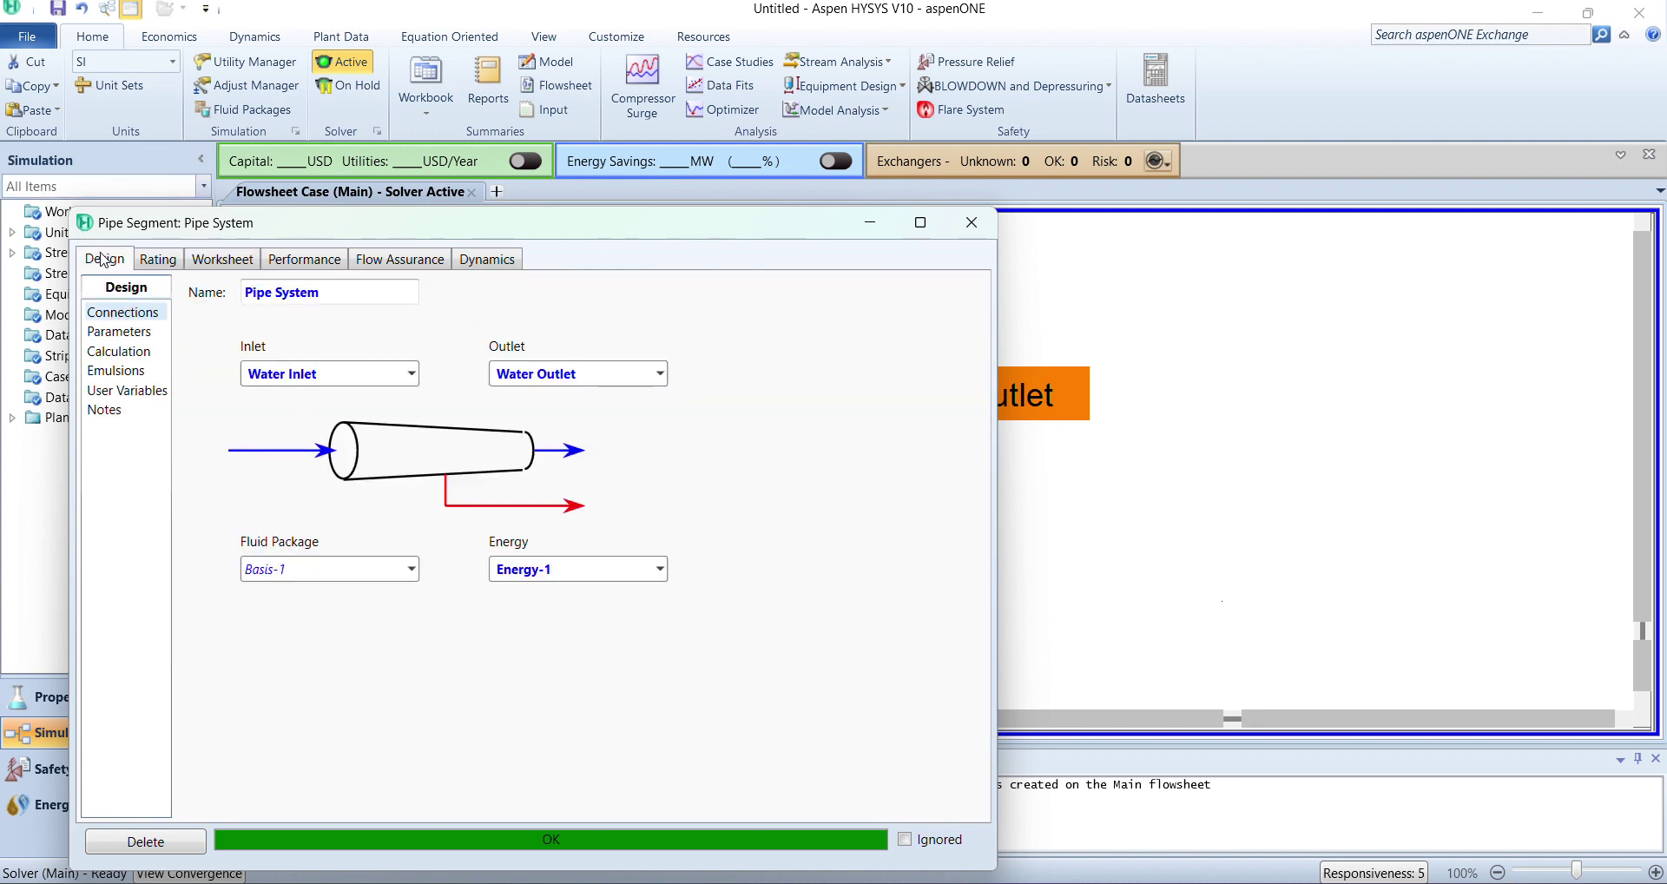
click(122, 333)
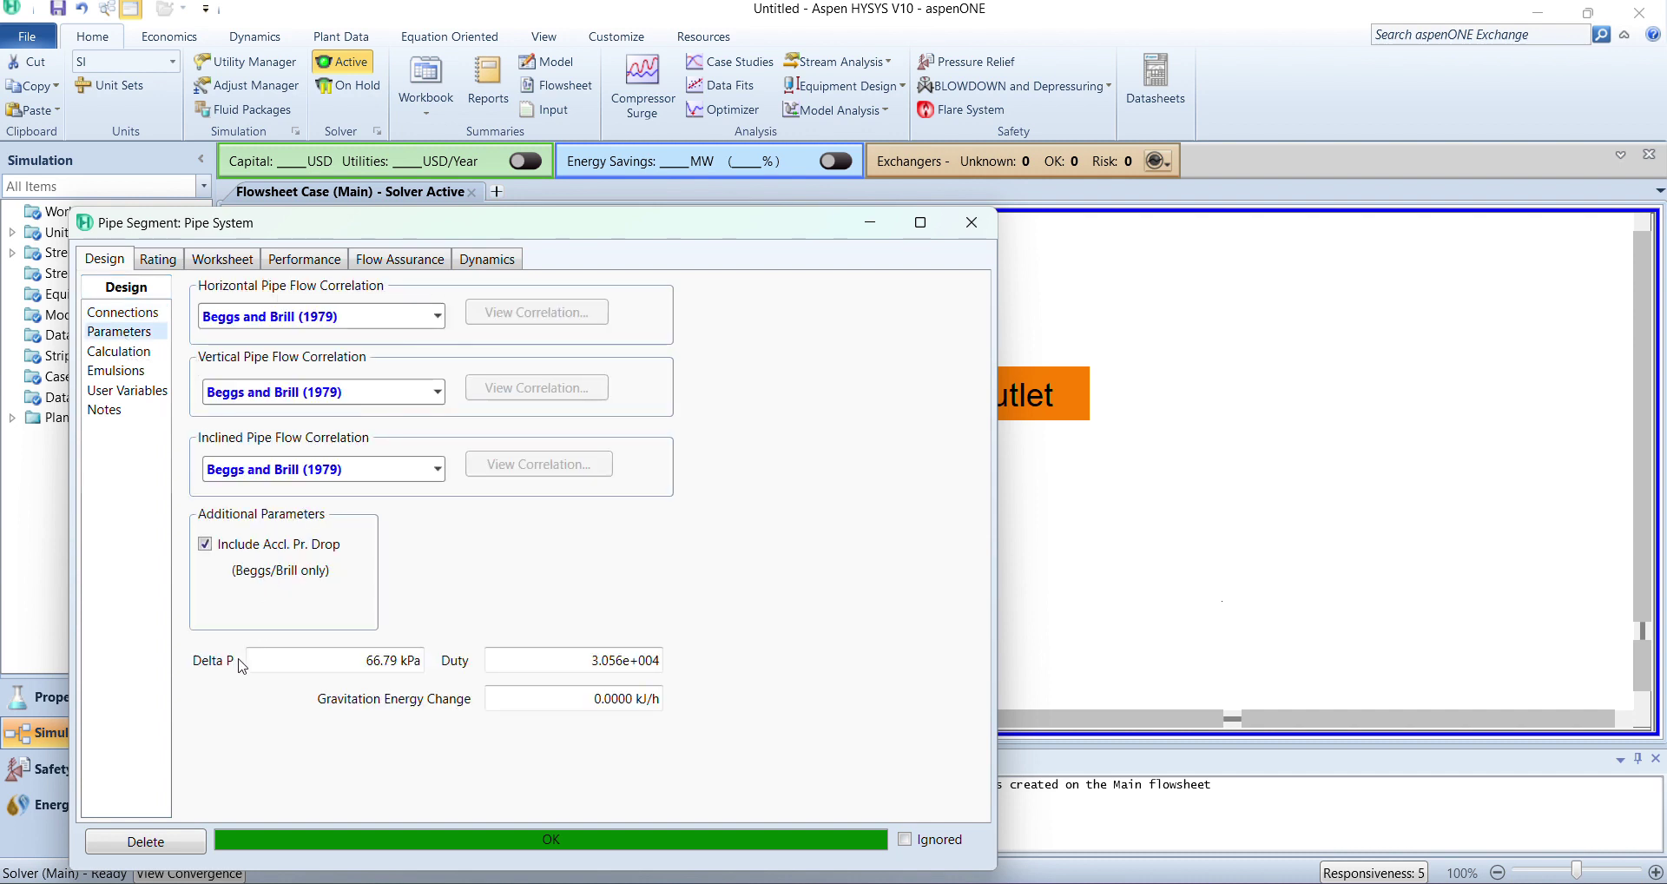
click(296, 655)
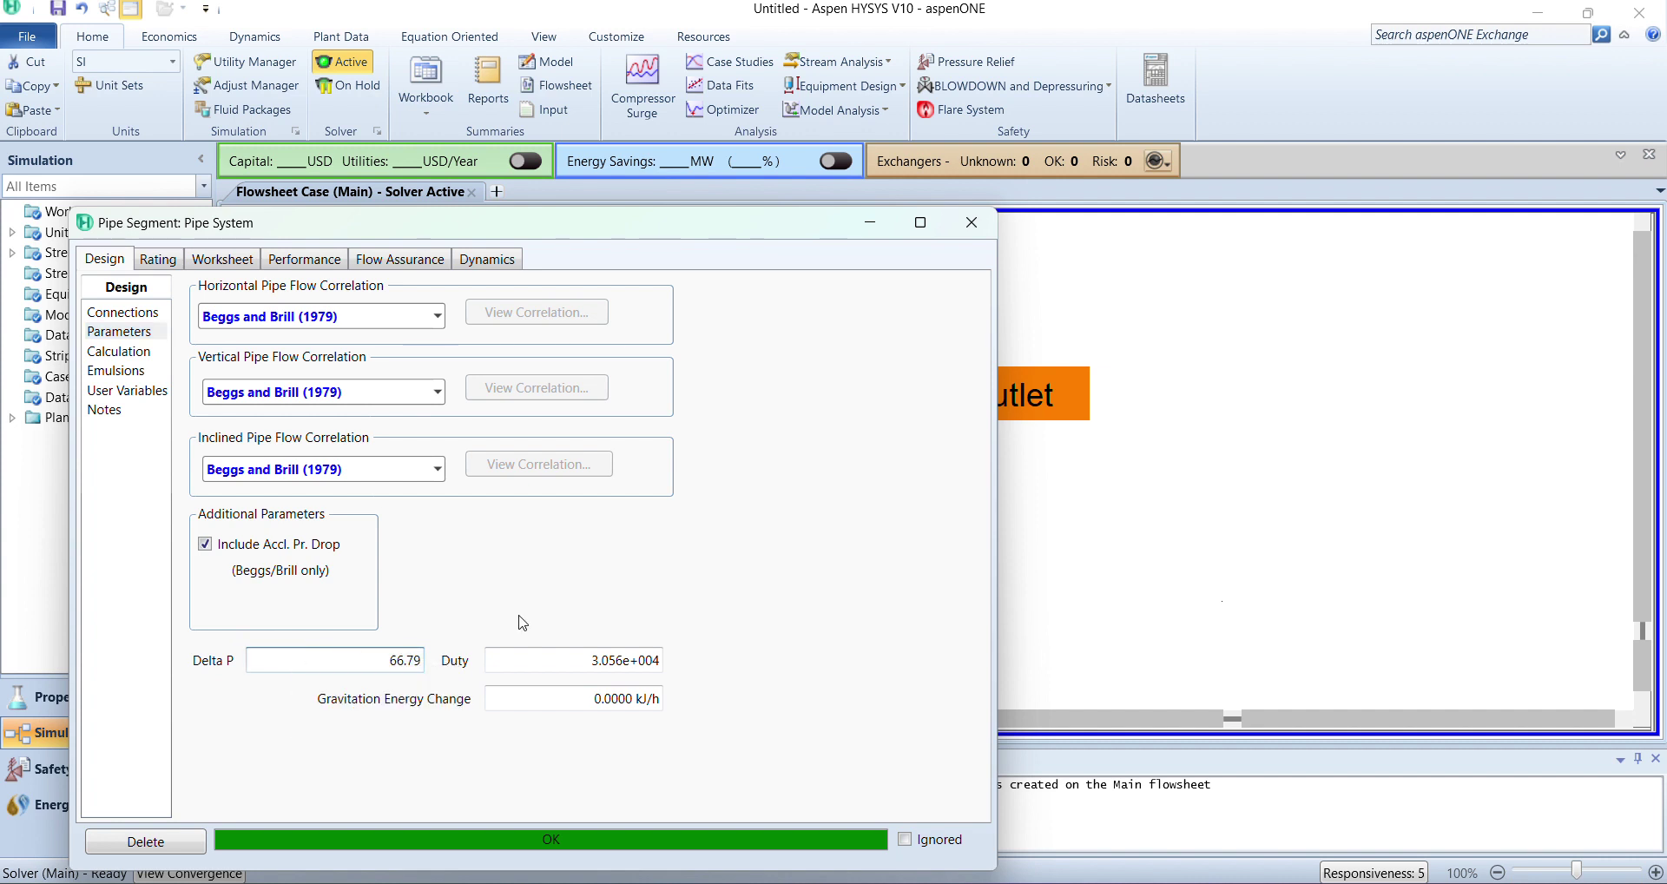
key(Return)
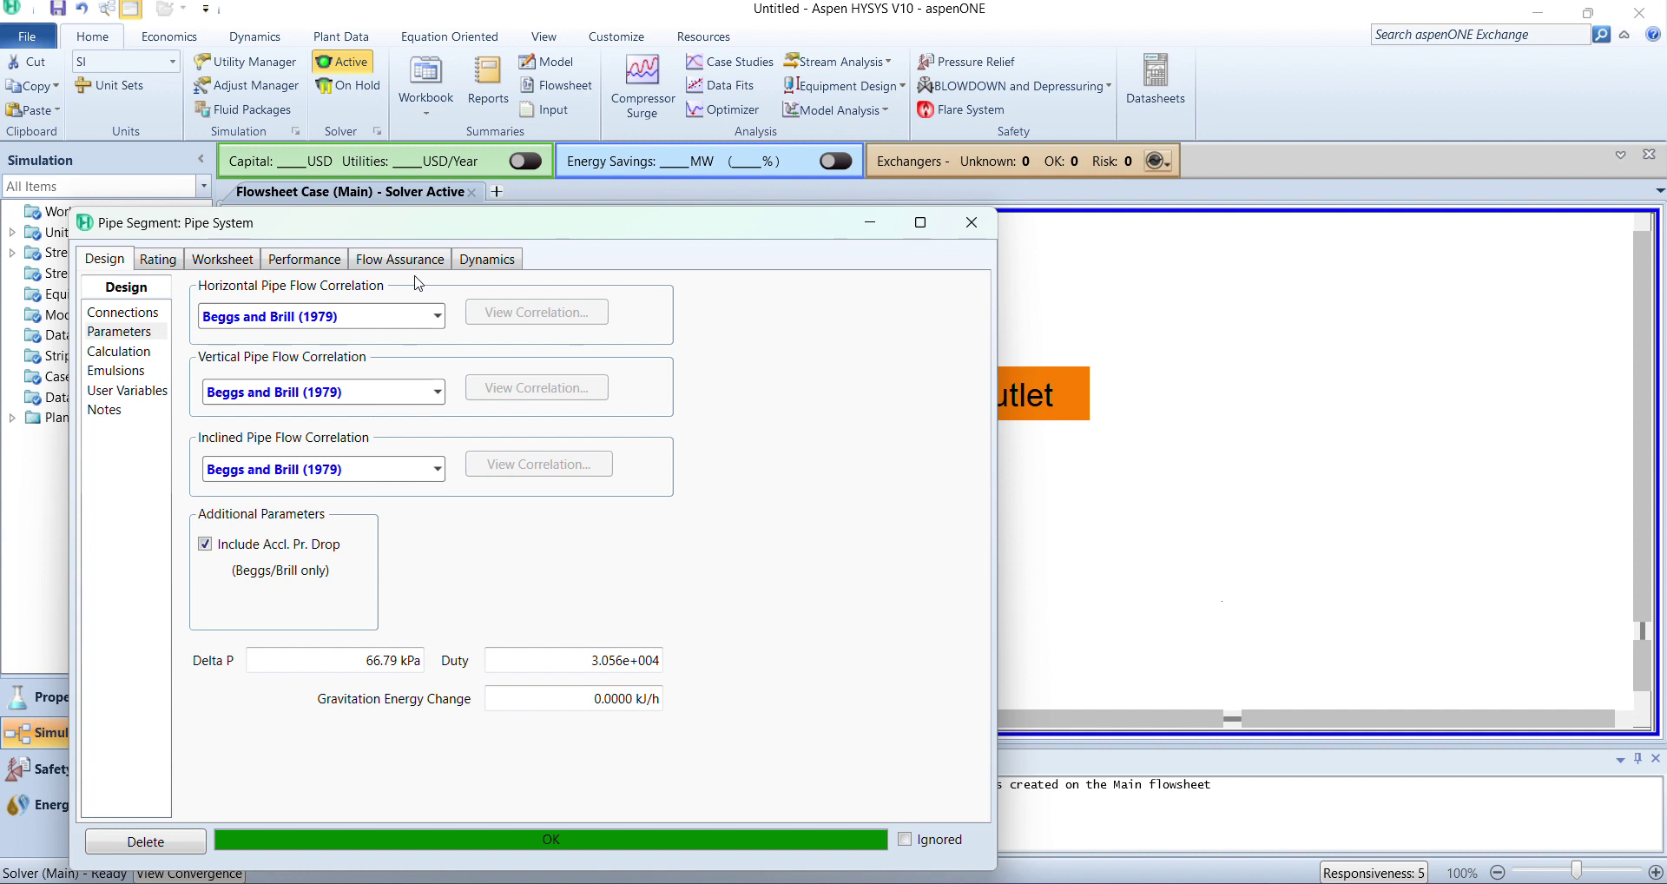
Open the pipe profile table full-screen and examine the pressure, temperature and friction values along the pipe length.
click(306, 260)
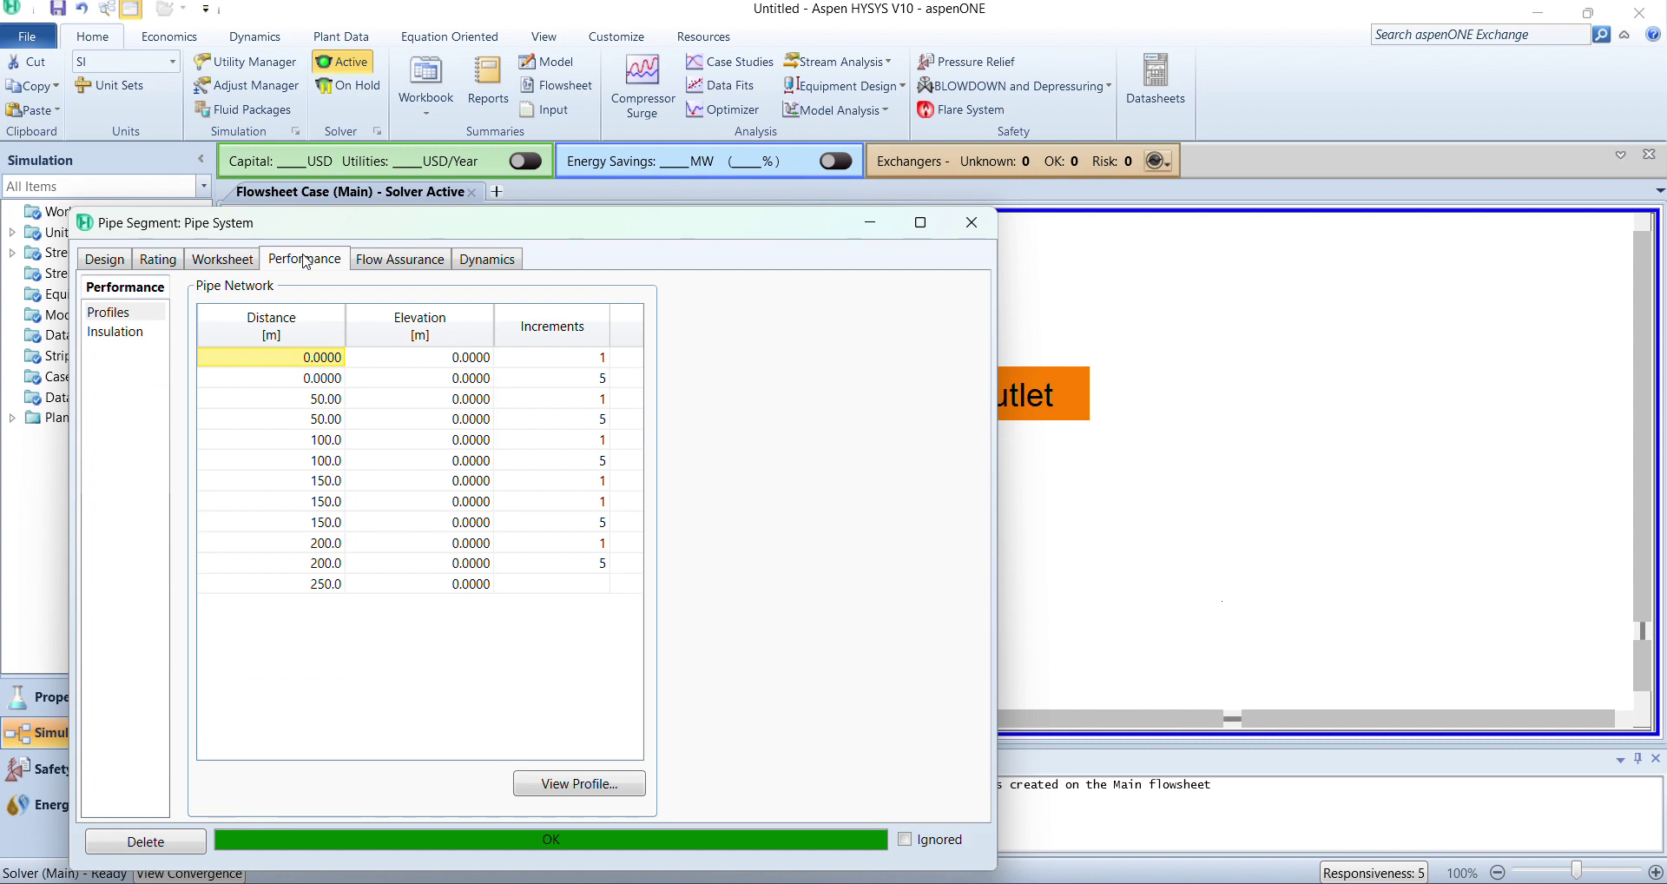
click(574, 785)
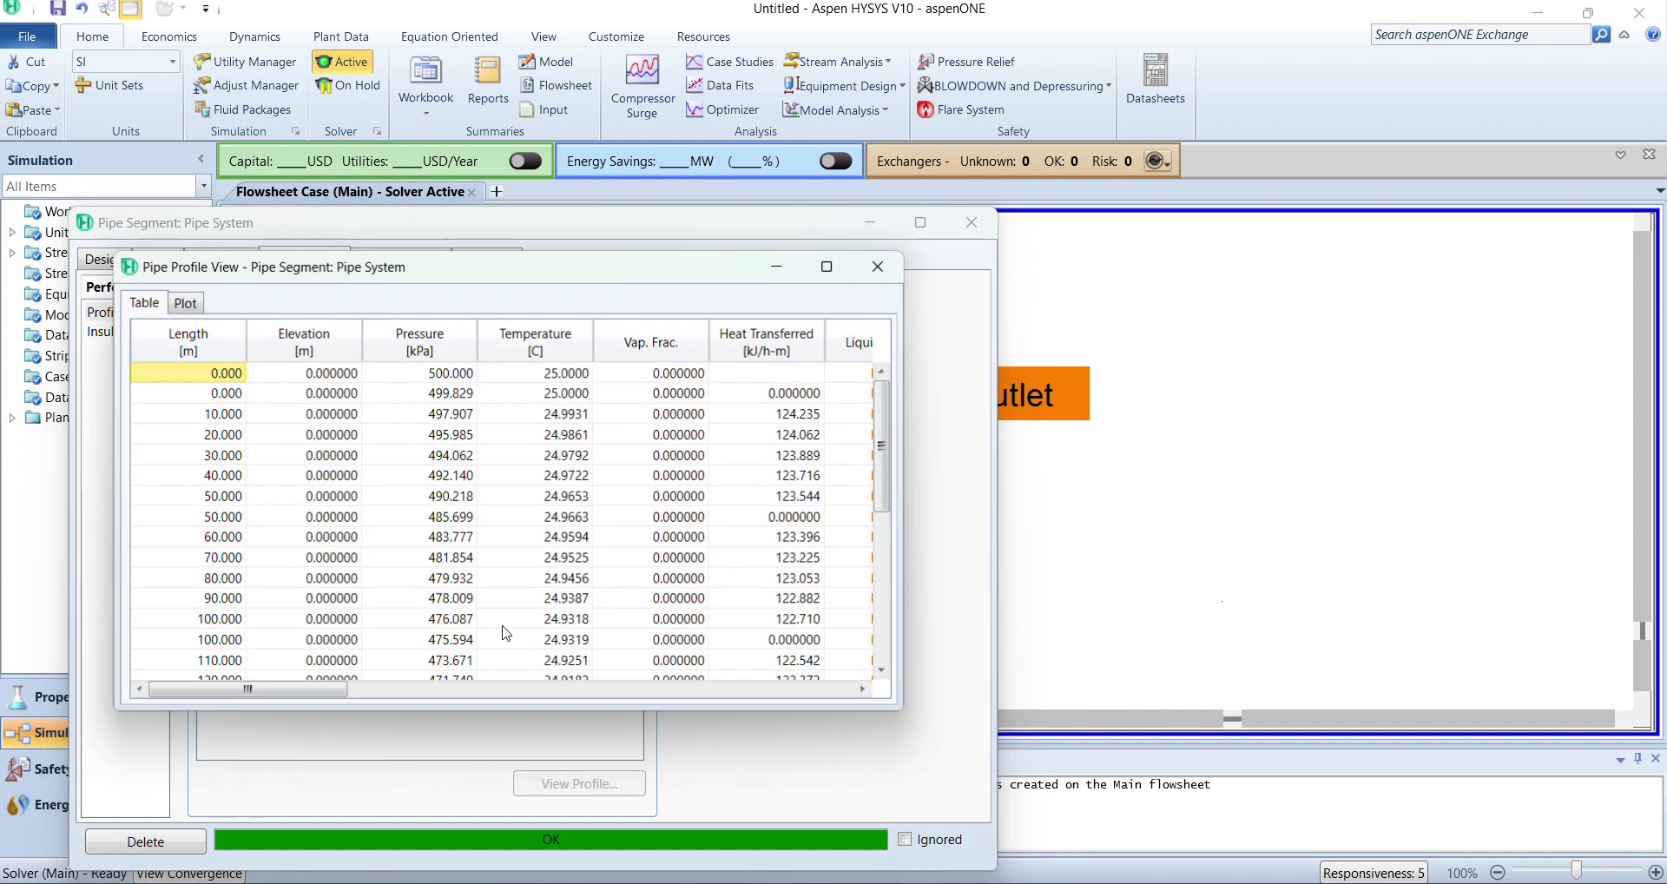
click(849, 267)
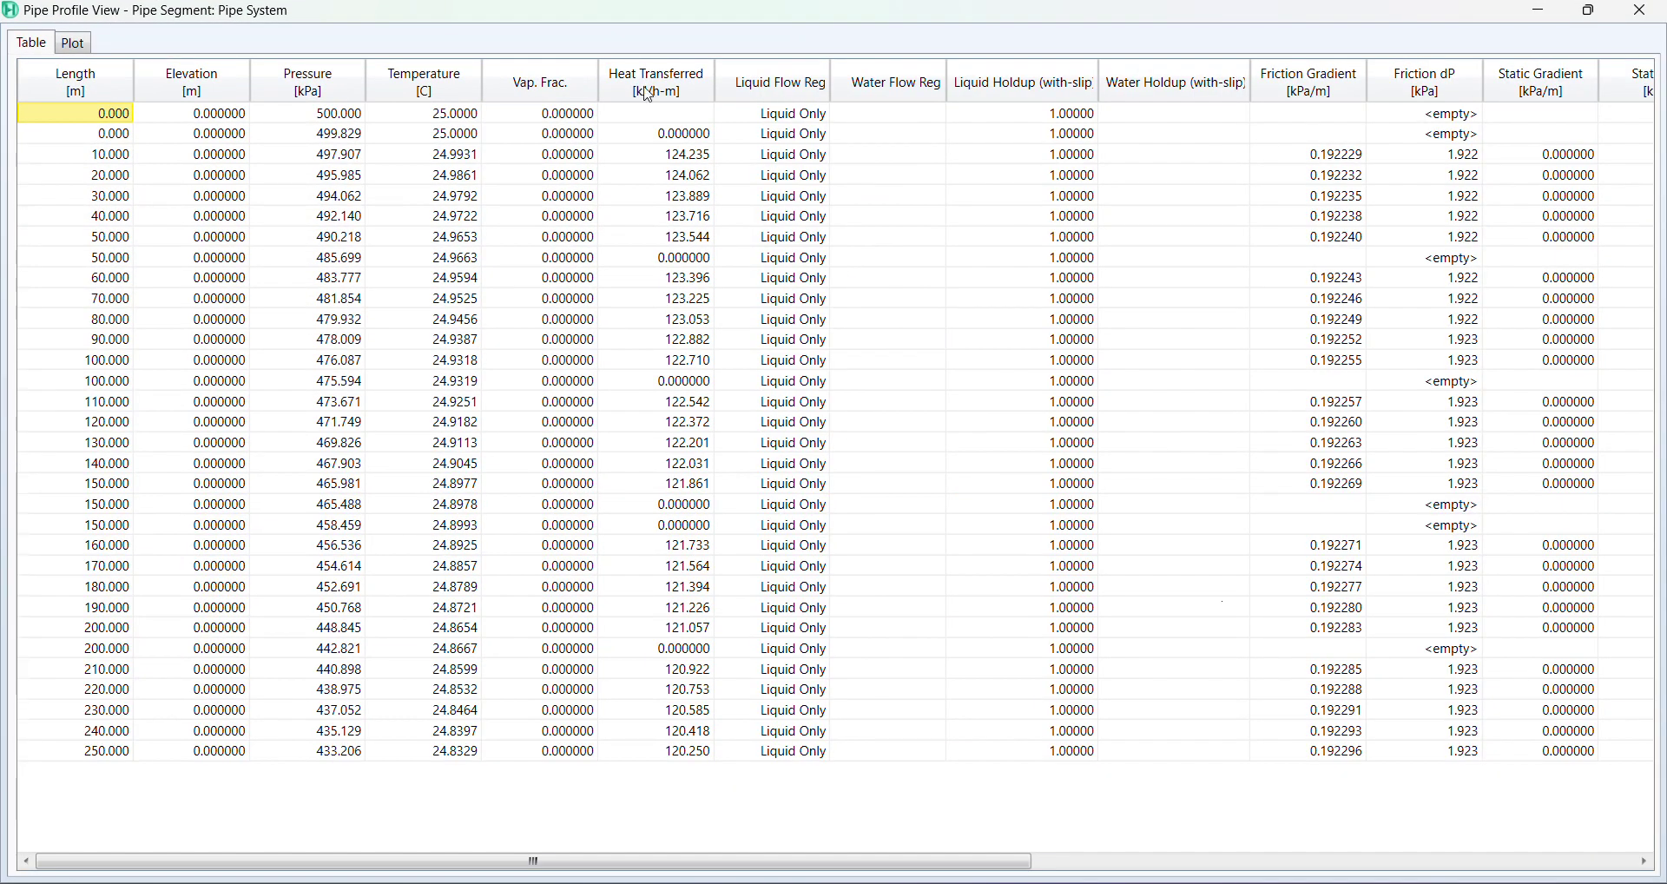
click(1464, 653)
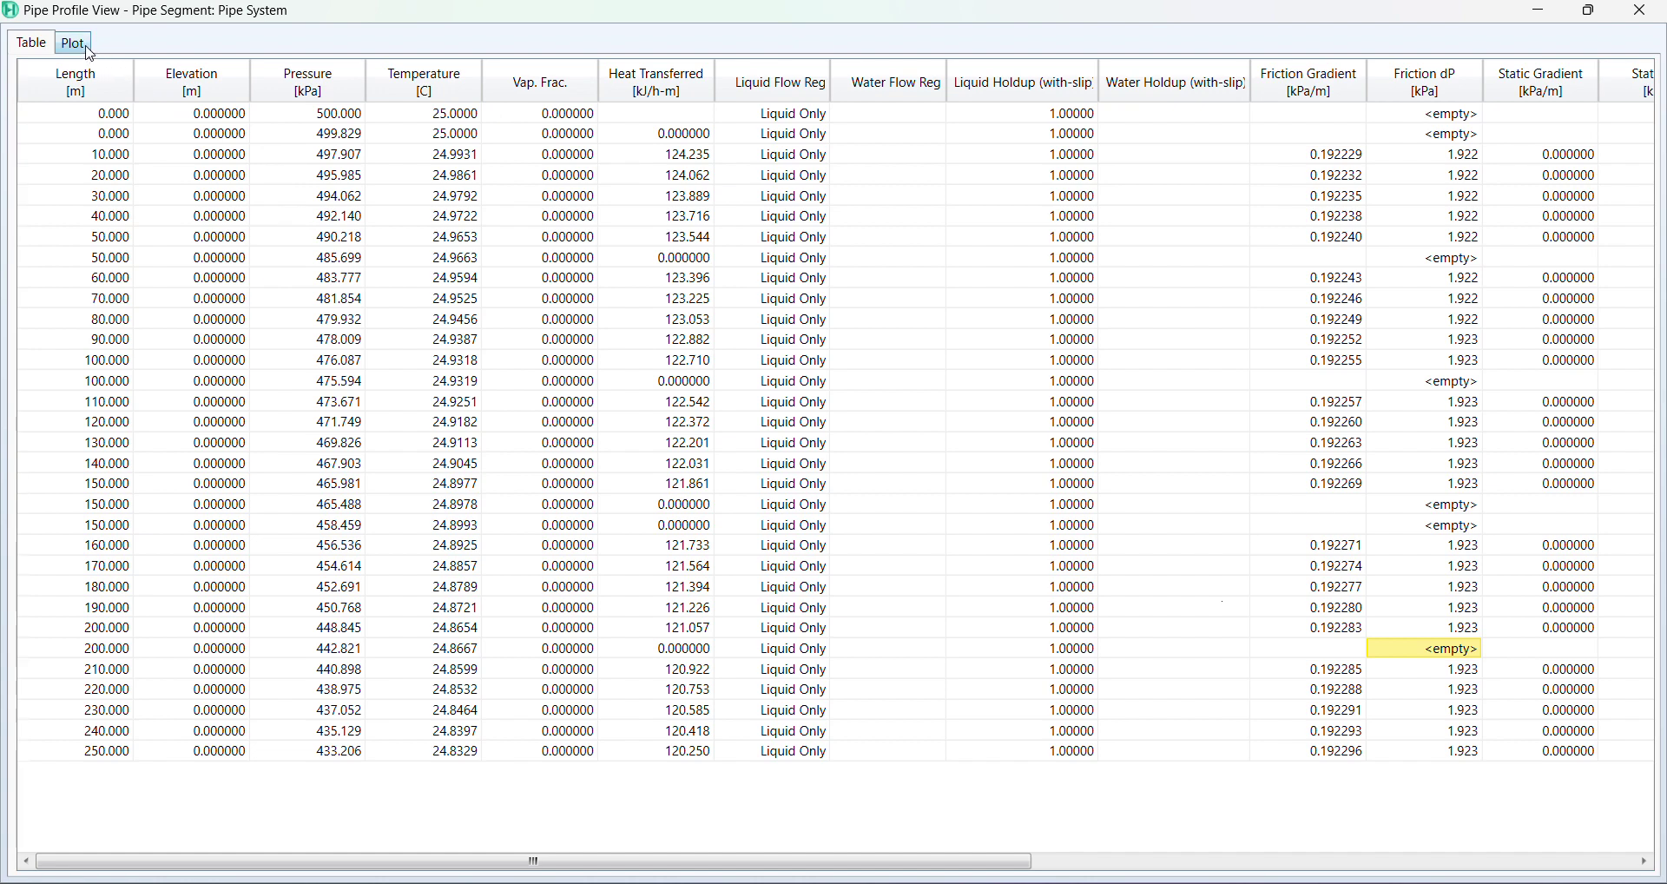
Plot temperature against pipe length and read the temperature at the pipe's start and end.
click(74, 44)
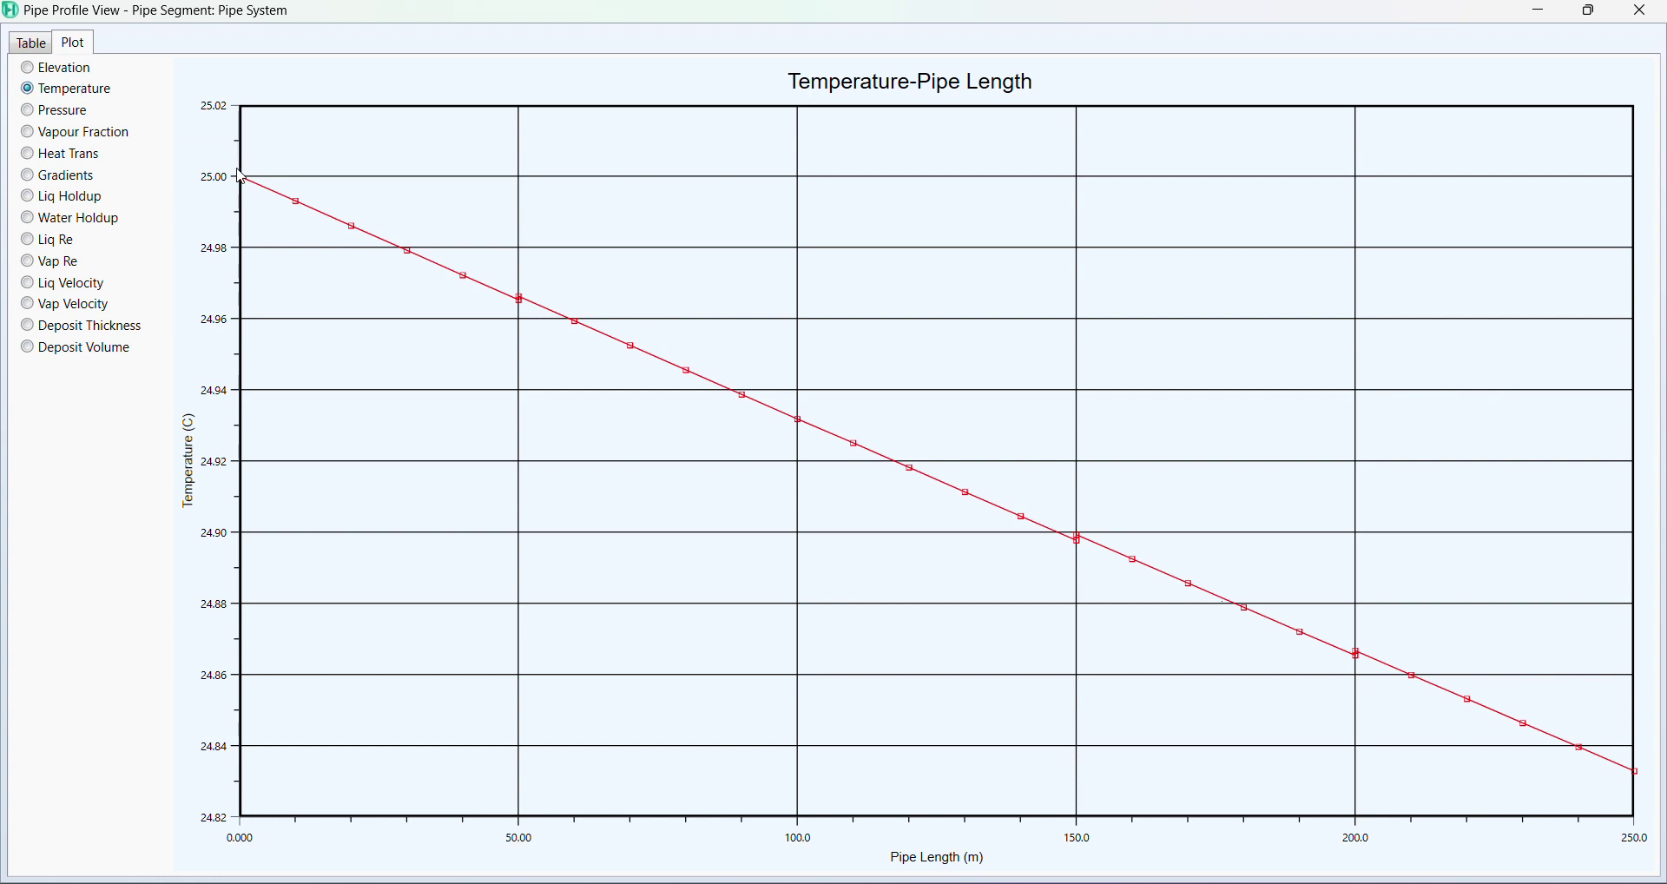
mouse_move(242, 178)
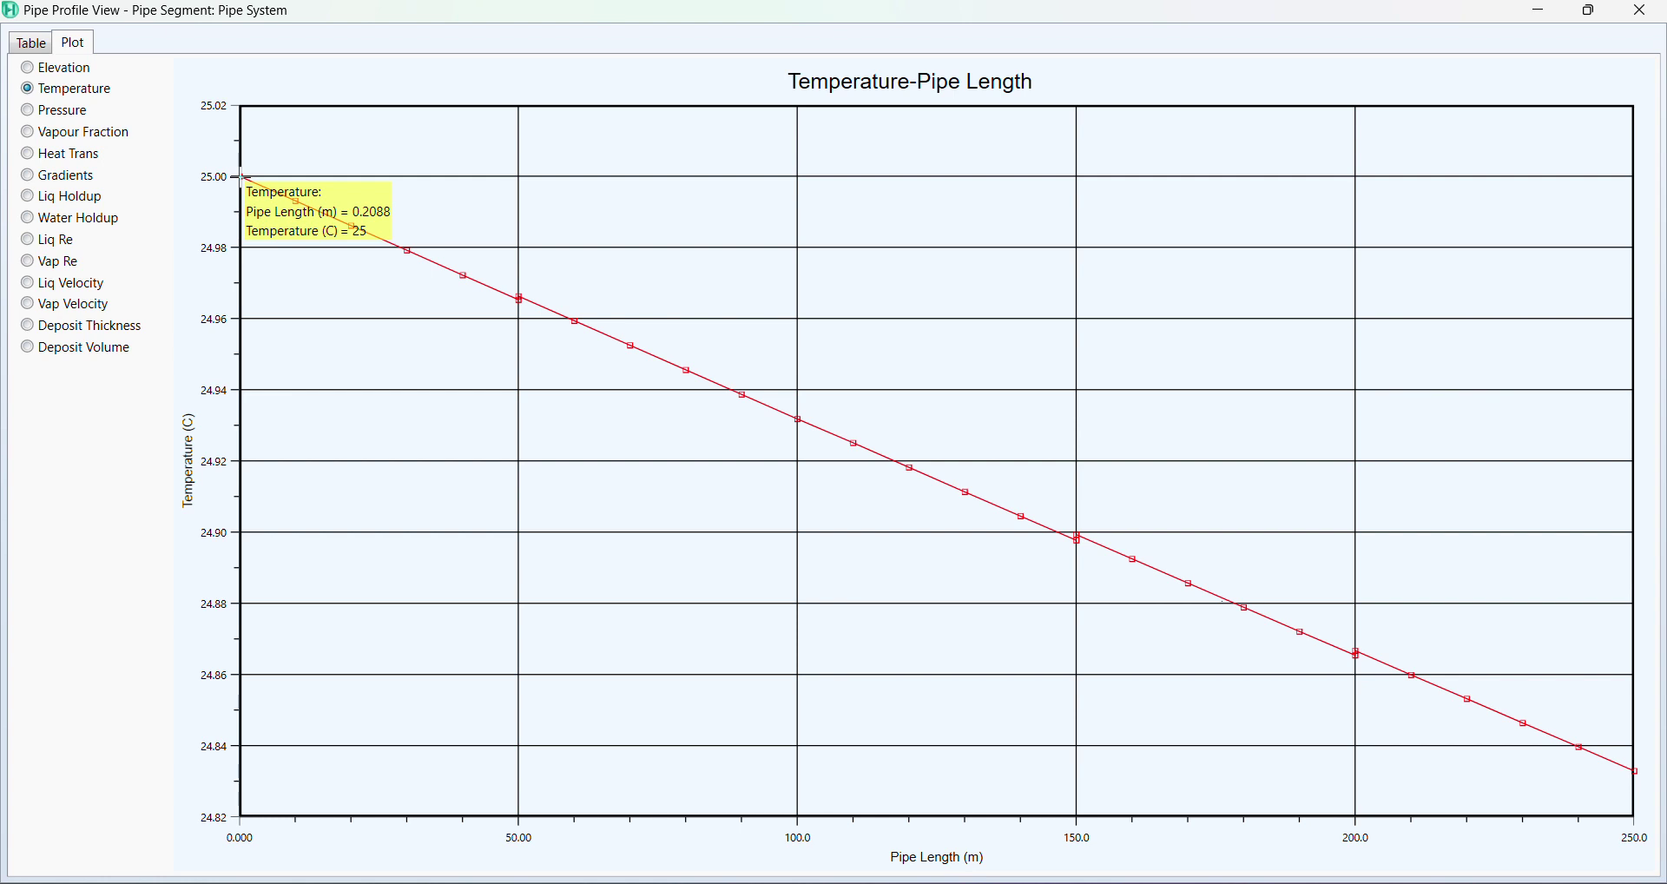
mouse_move(1637, 771)
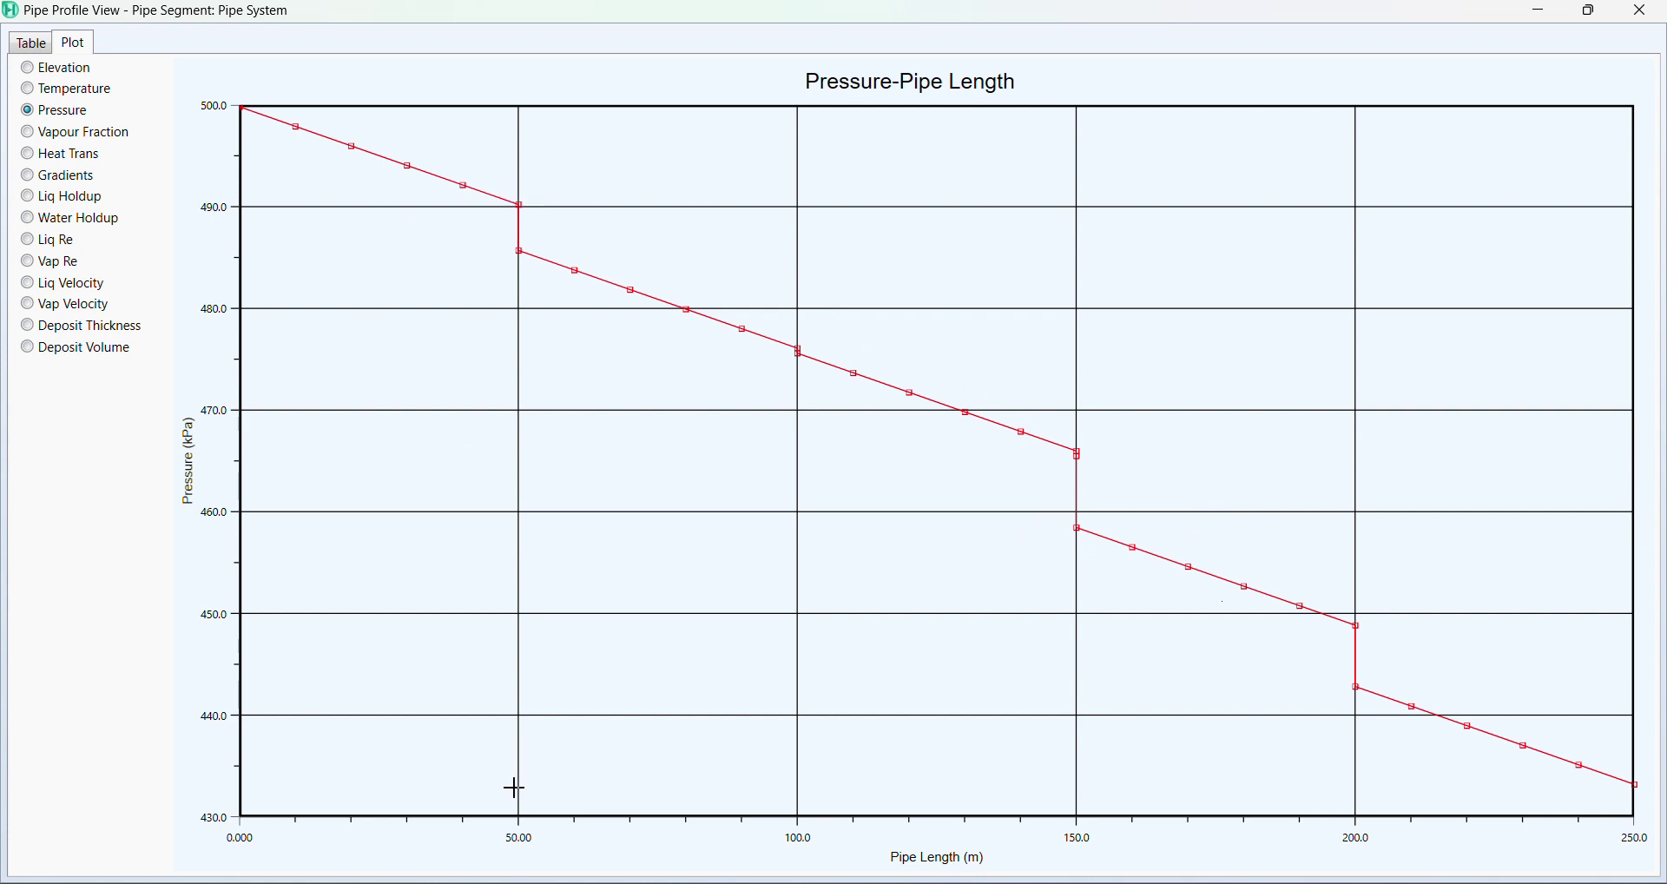
Plot pressure against pipe length, compare its drops with the fittings in the PowerPoint figure, and minimize the profile view.
mouse_move(519, 206)
key(alt+Tab)
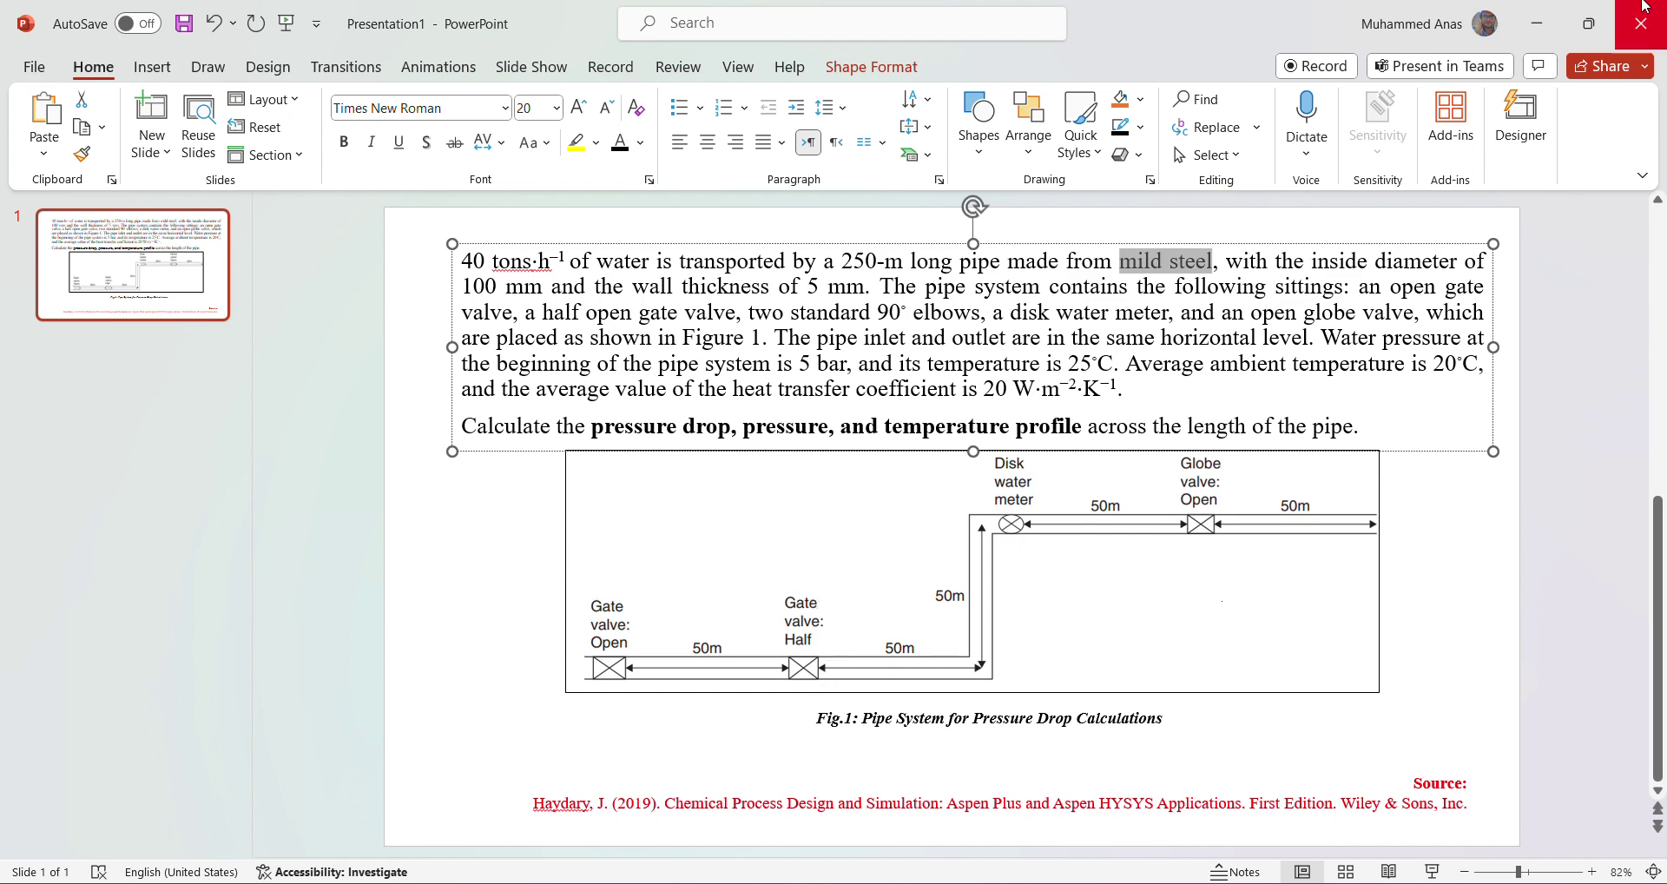
click(1539, 24)
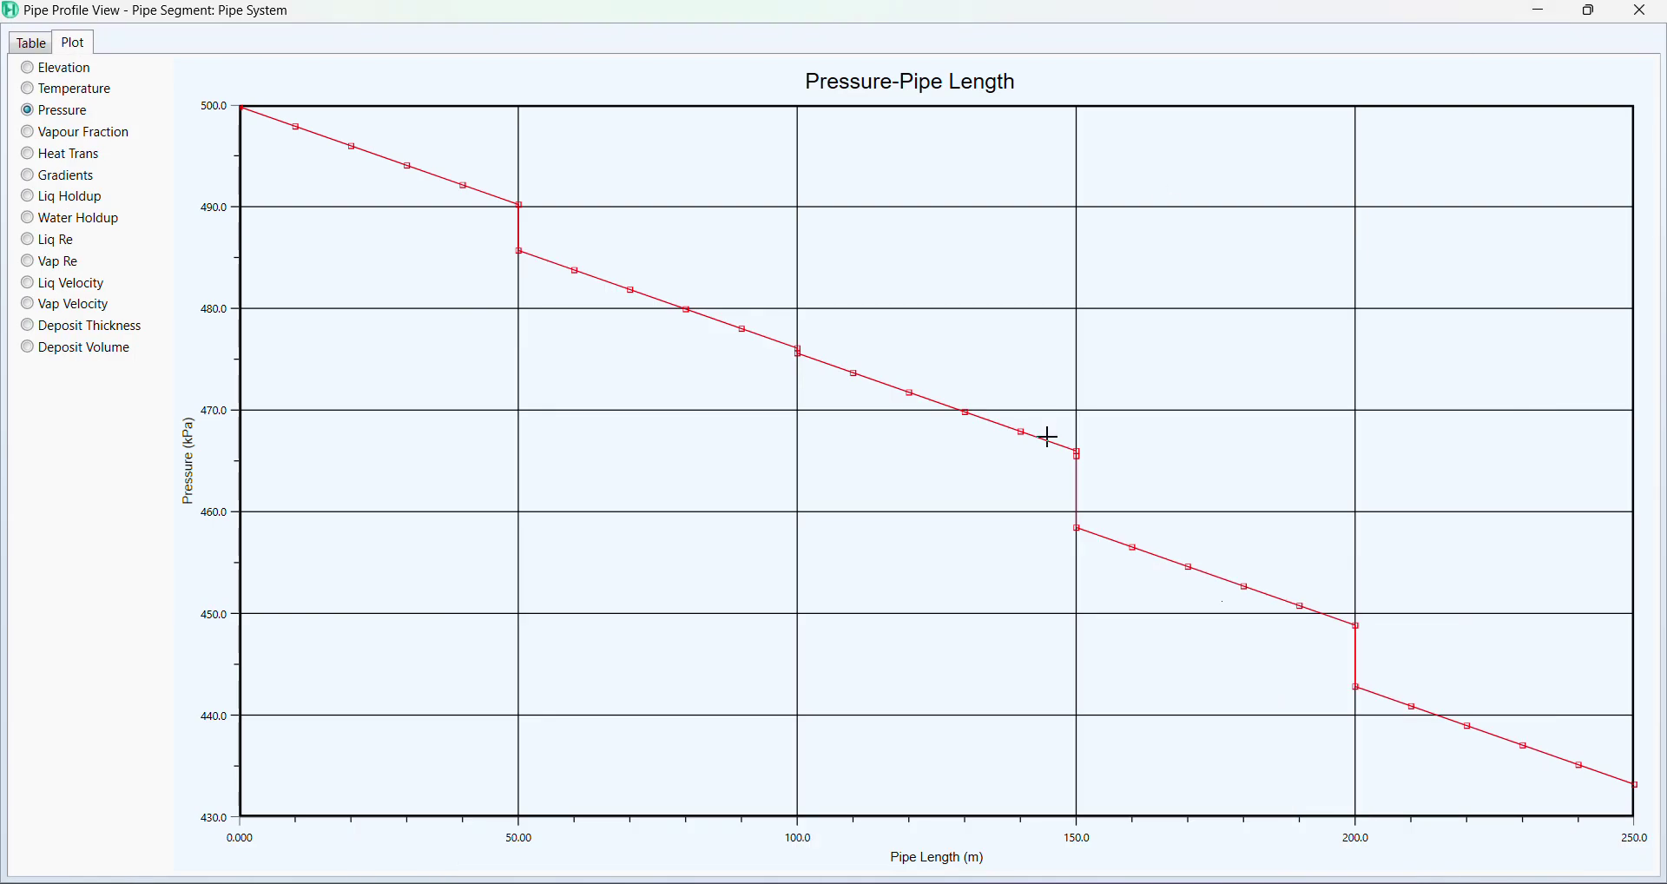
mouse_move(1077, 452)
key(alt+Tab)
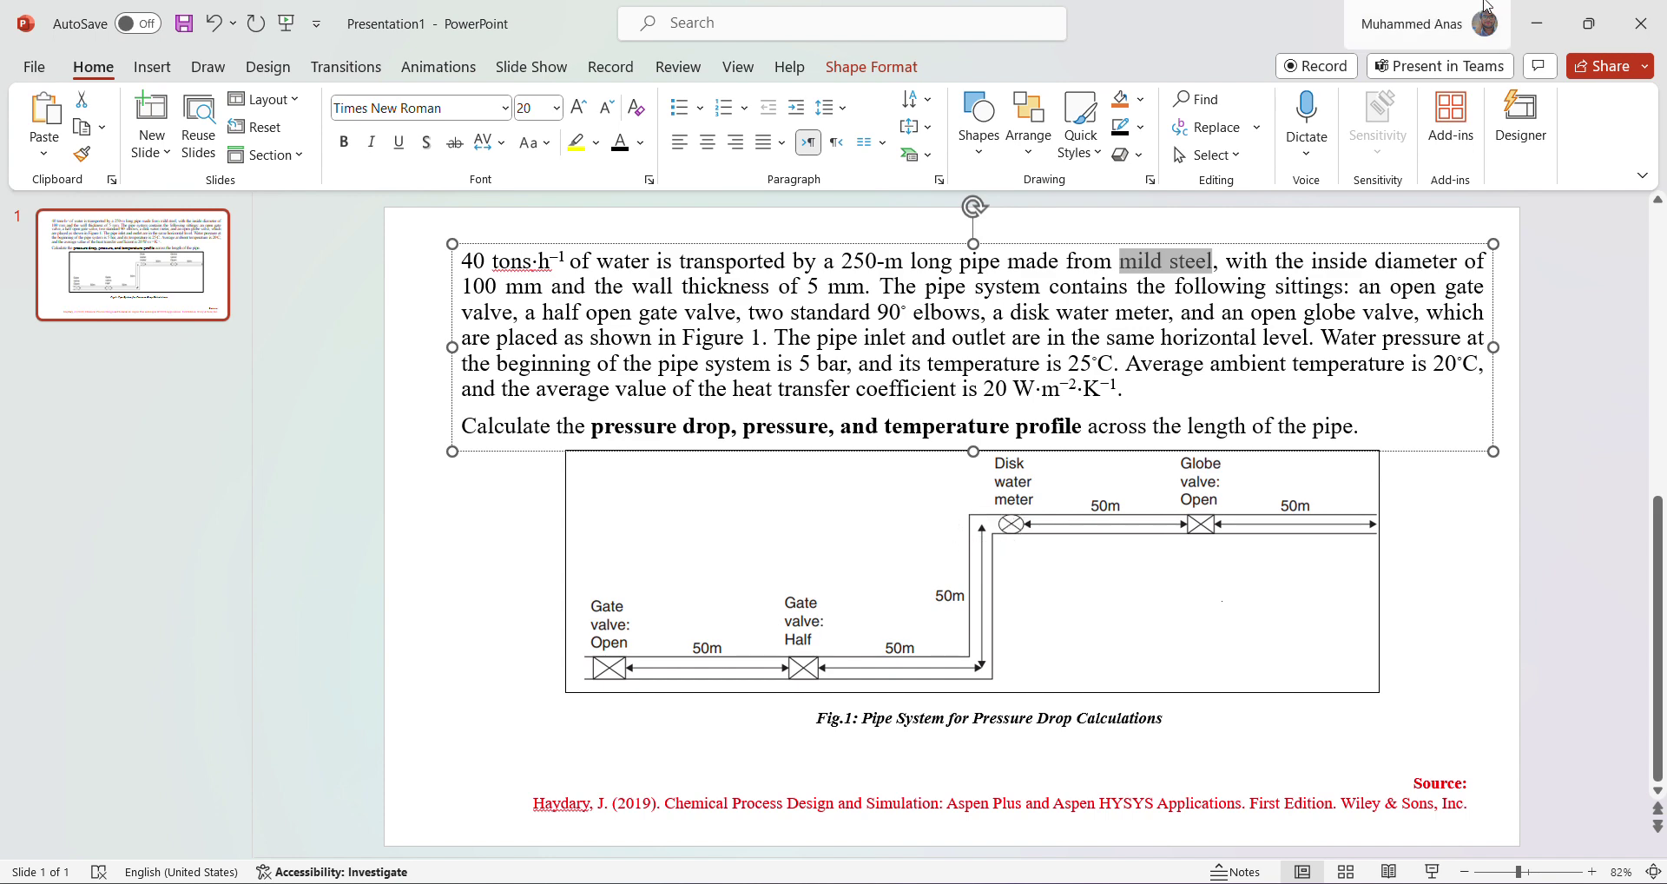
click(1538, 23)
mouse_move(1005, 477)
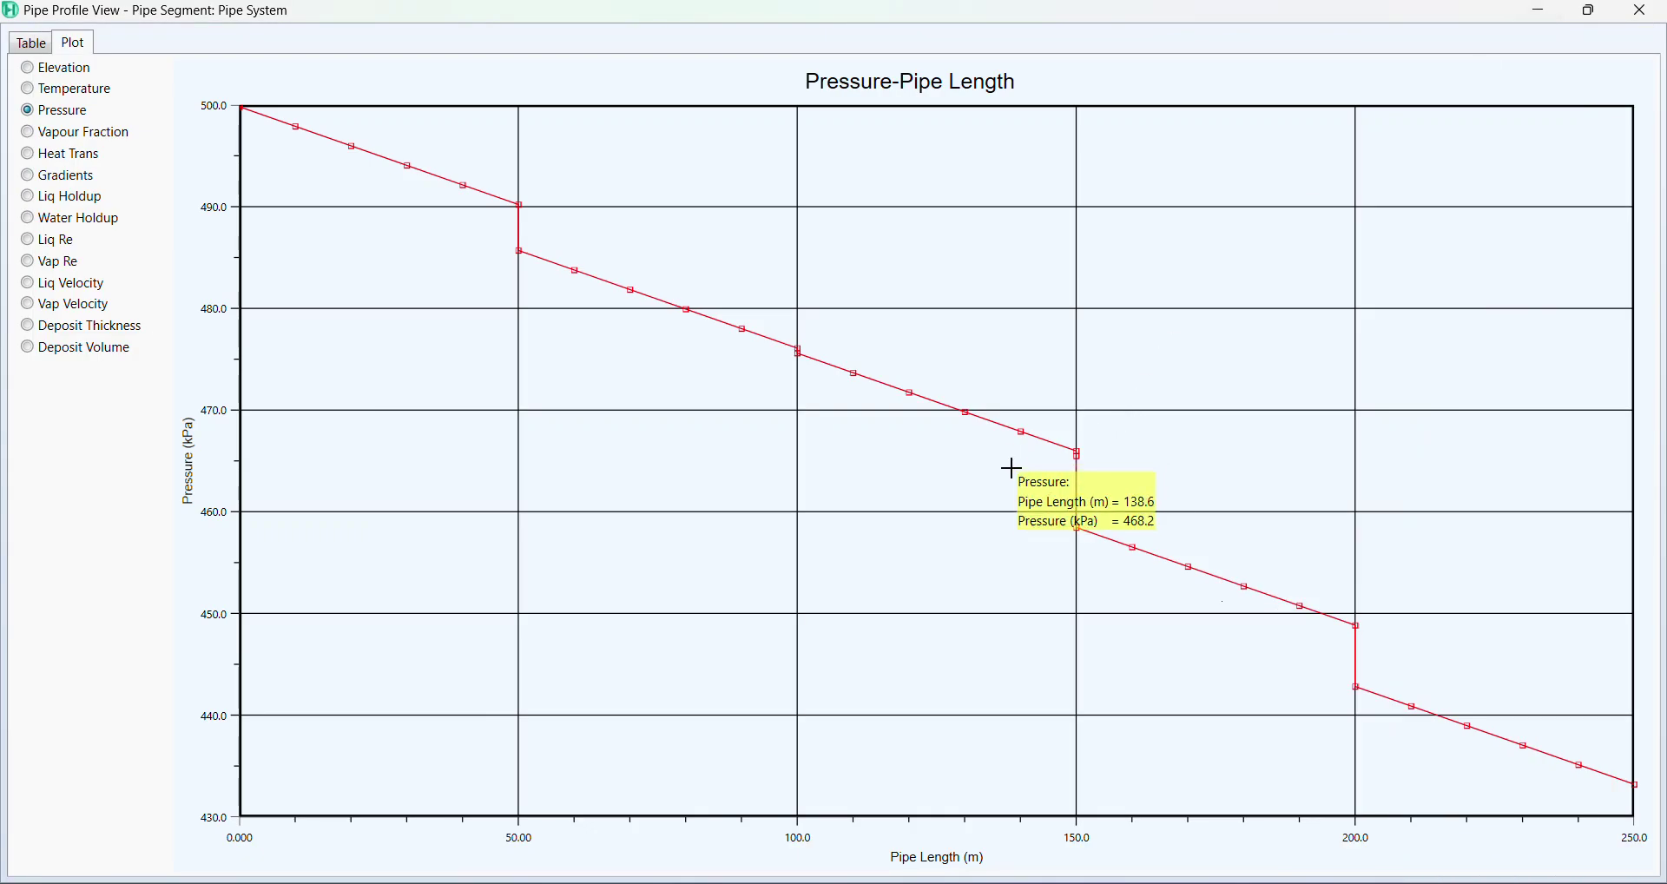
mouse_move(1078, 529)
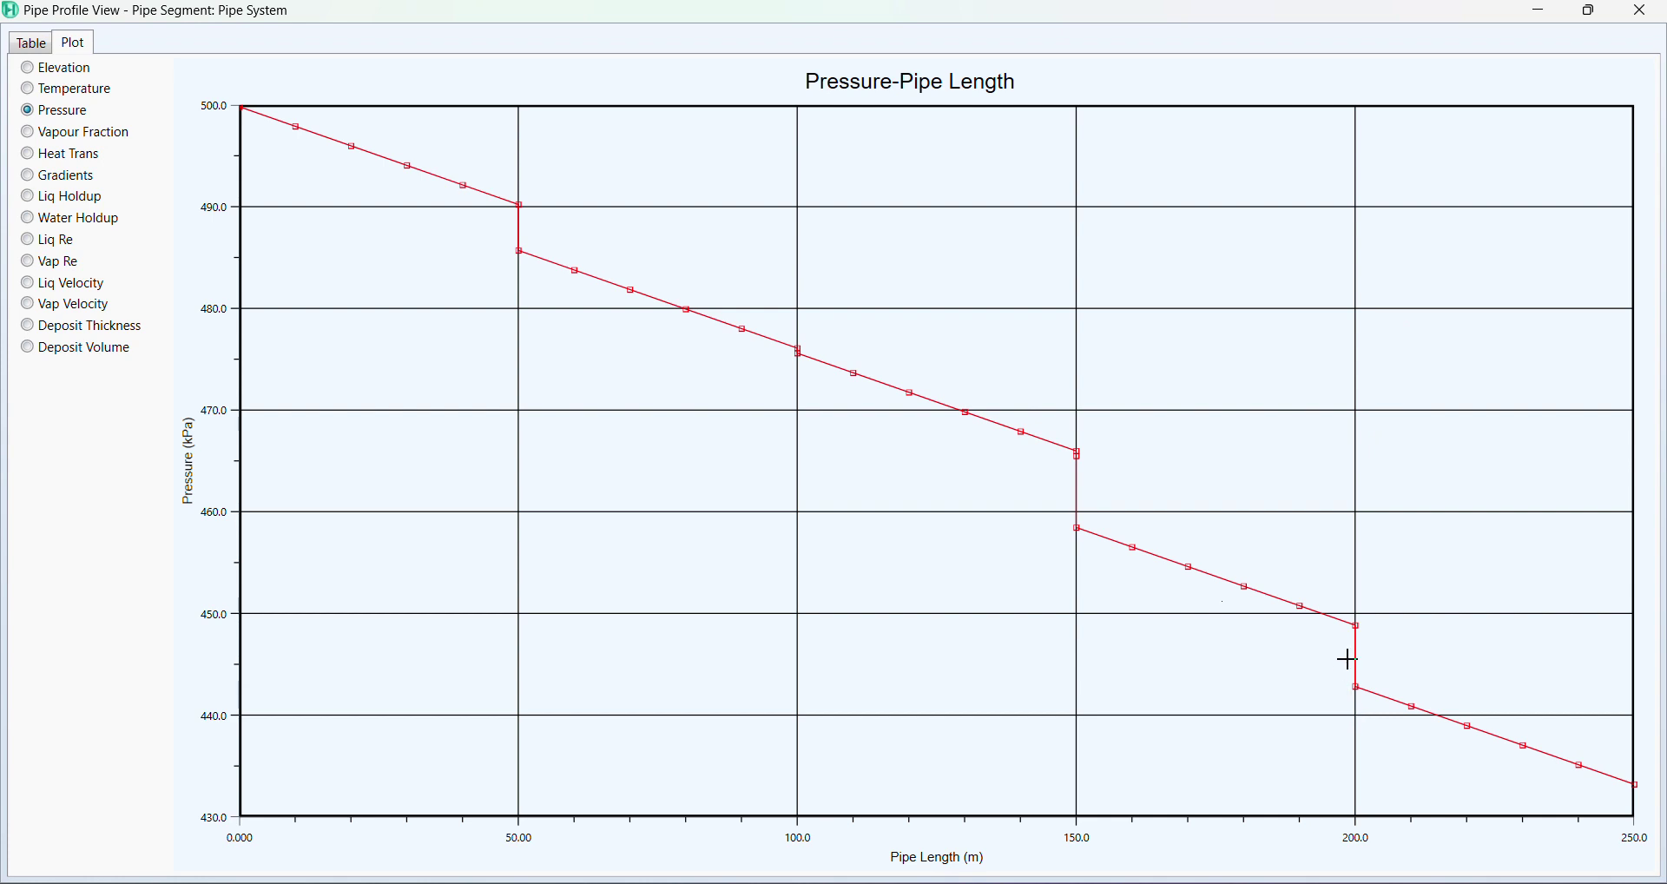
mouse_move(1357, 628)
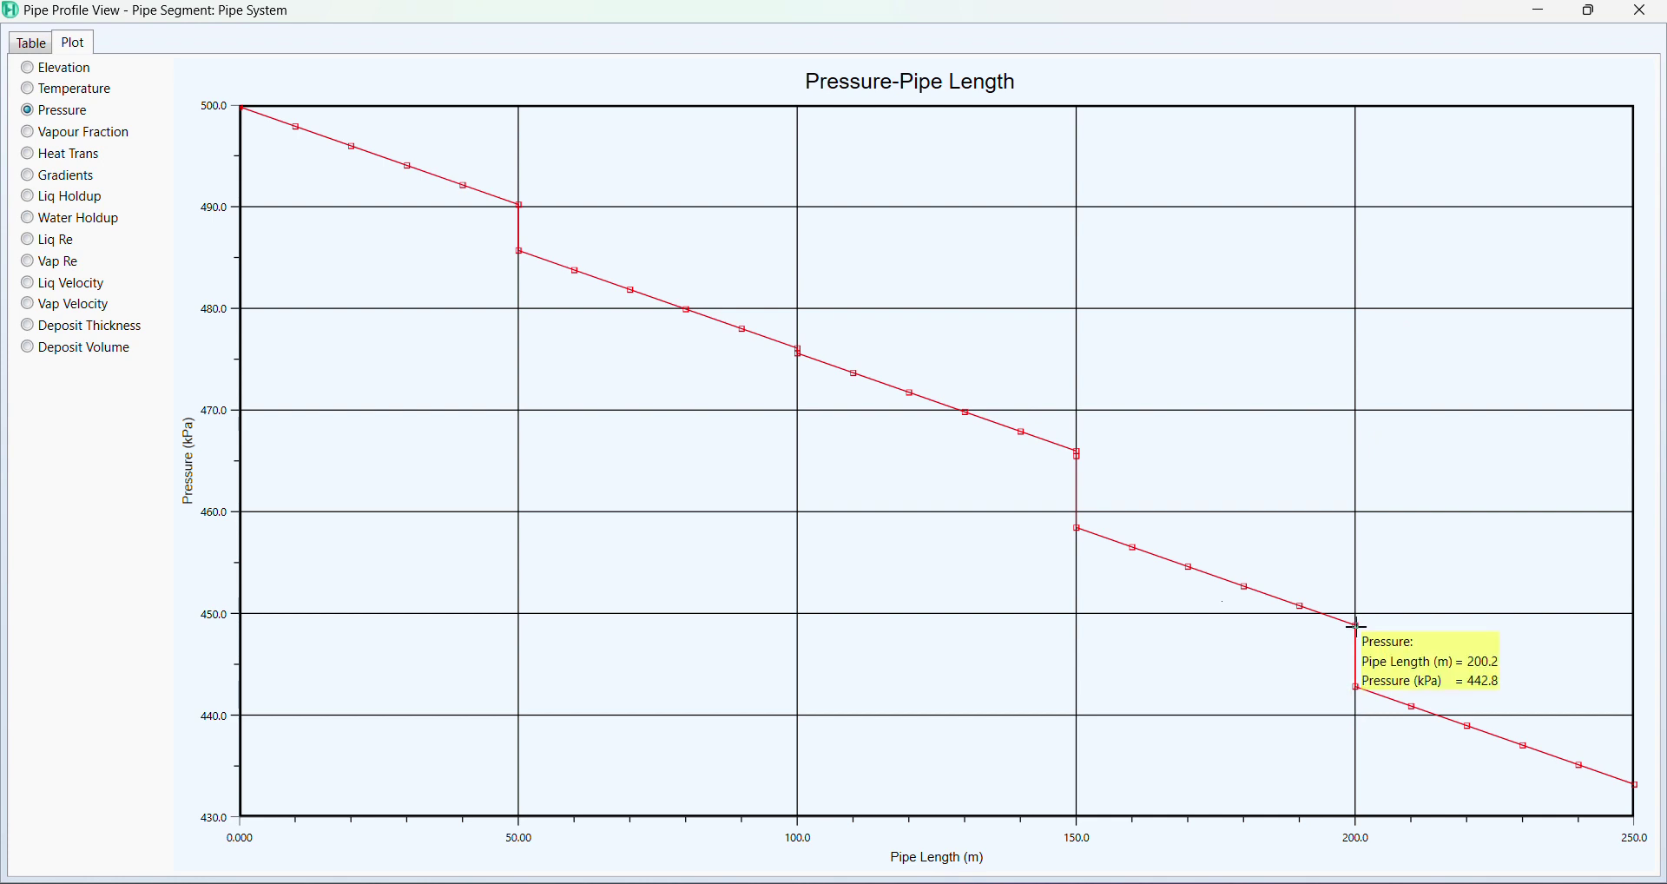
click(1540, 10)
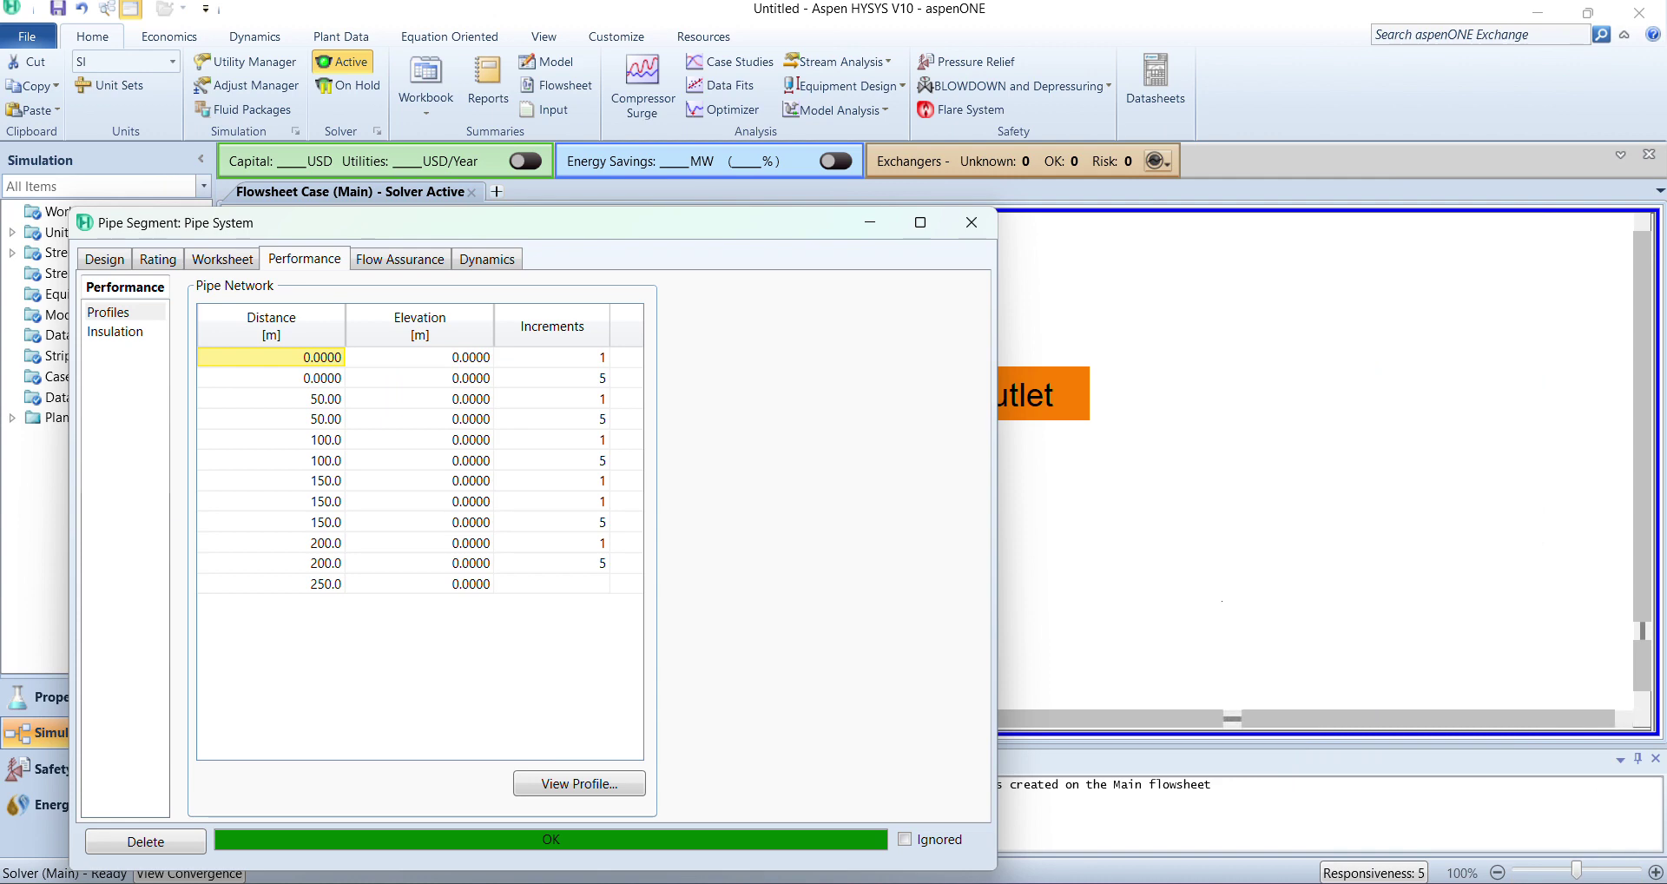